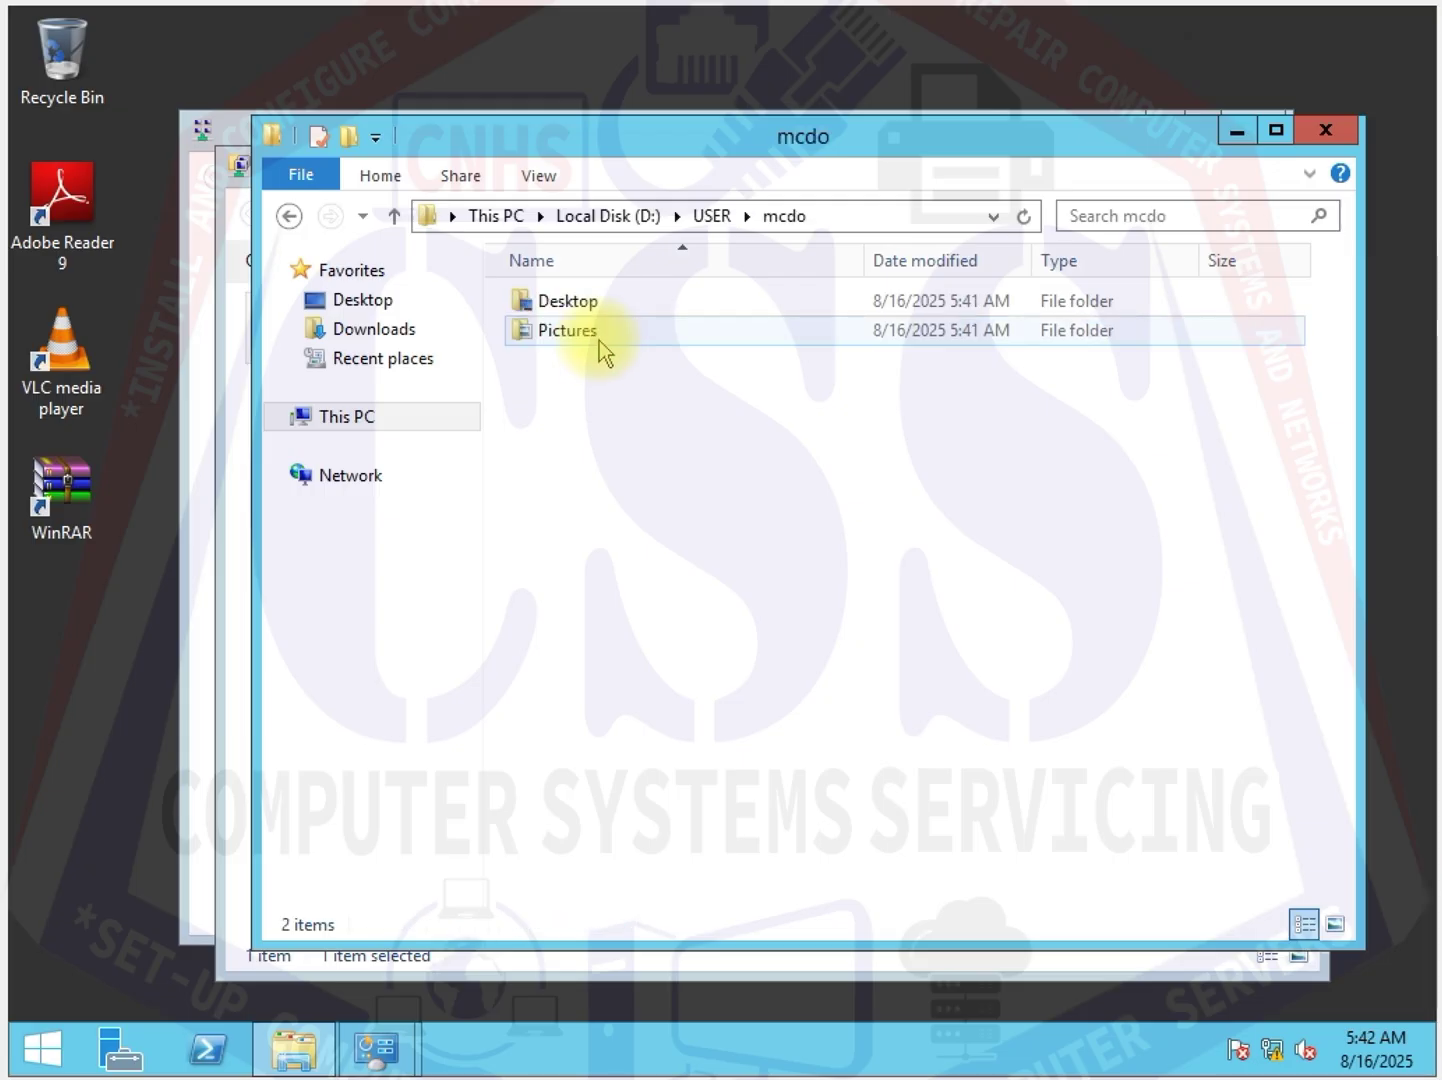
Inspect the Desktop folder inside D:\USER\mcdo and return to This PC
double_click(568, 301)
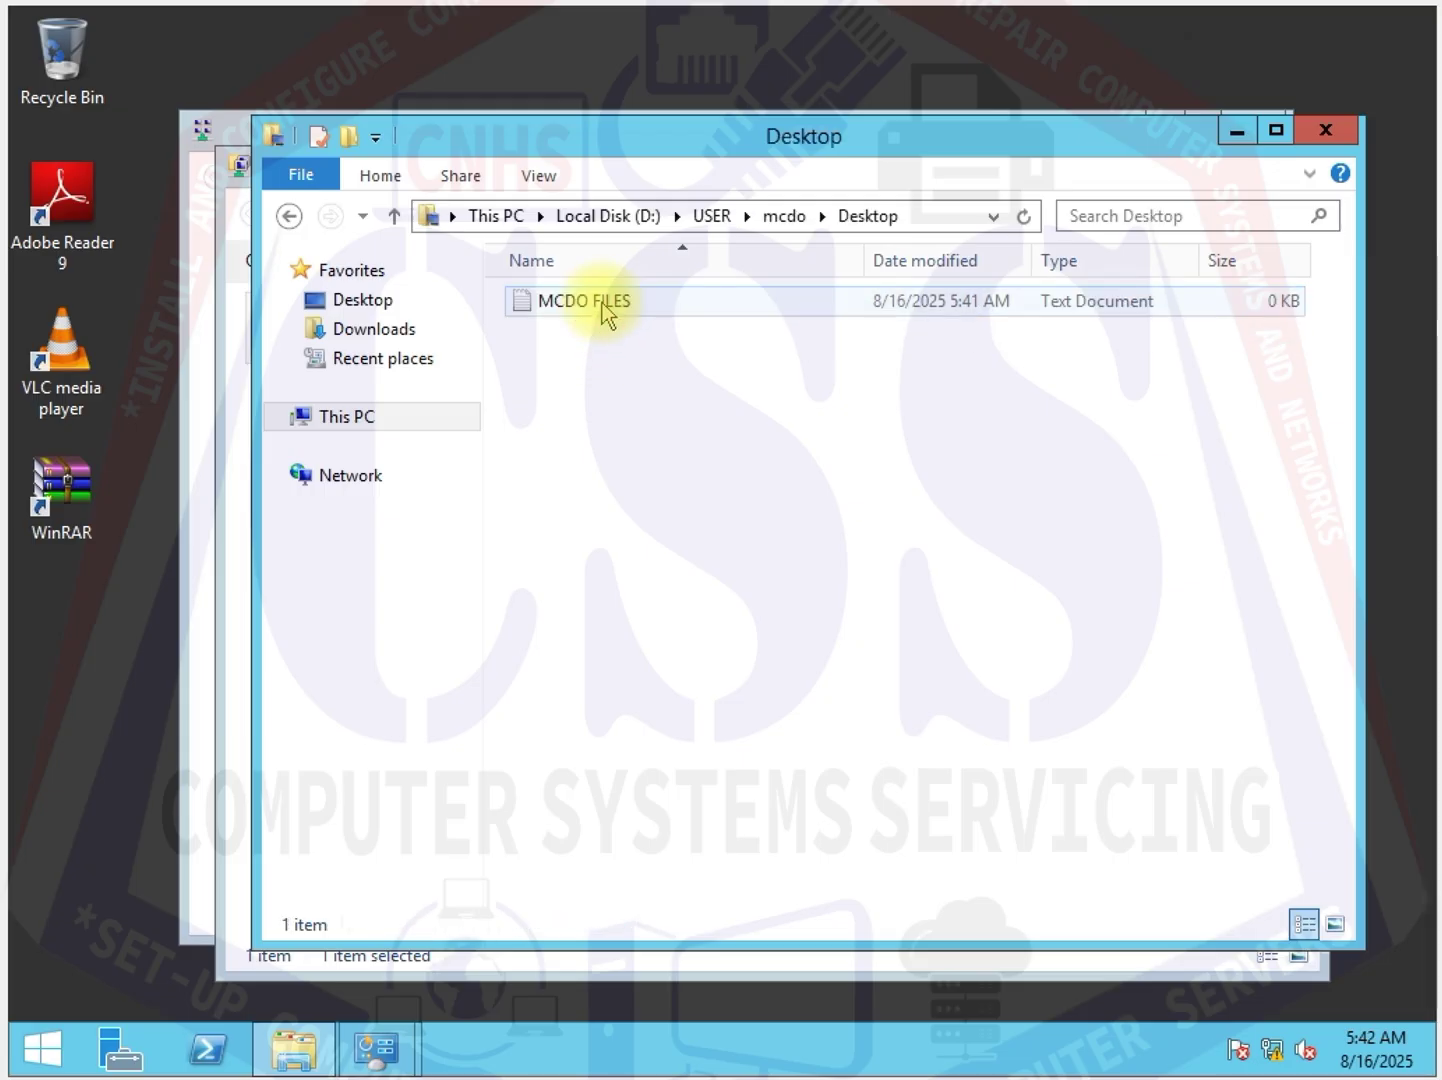
left_click(600, 320)
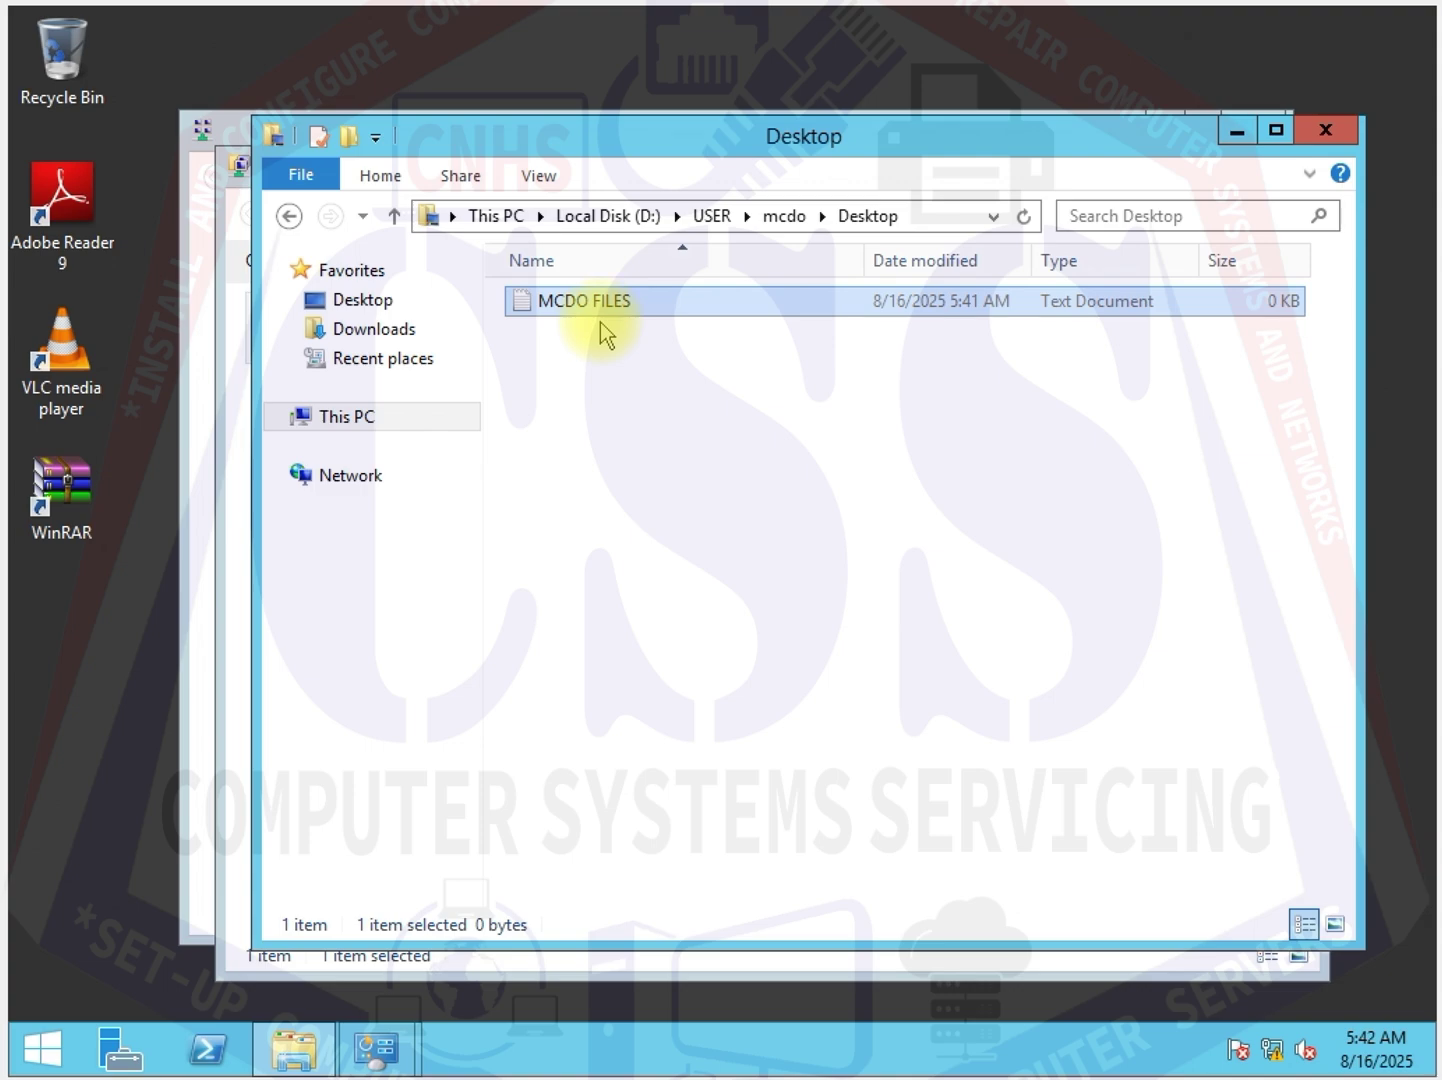
left_click(288, 216)
left_click(288, 216)
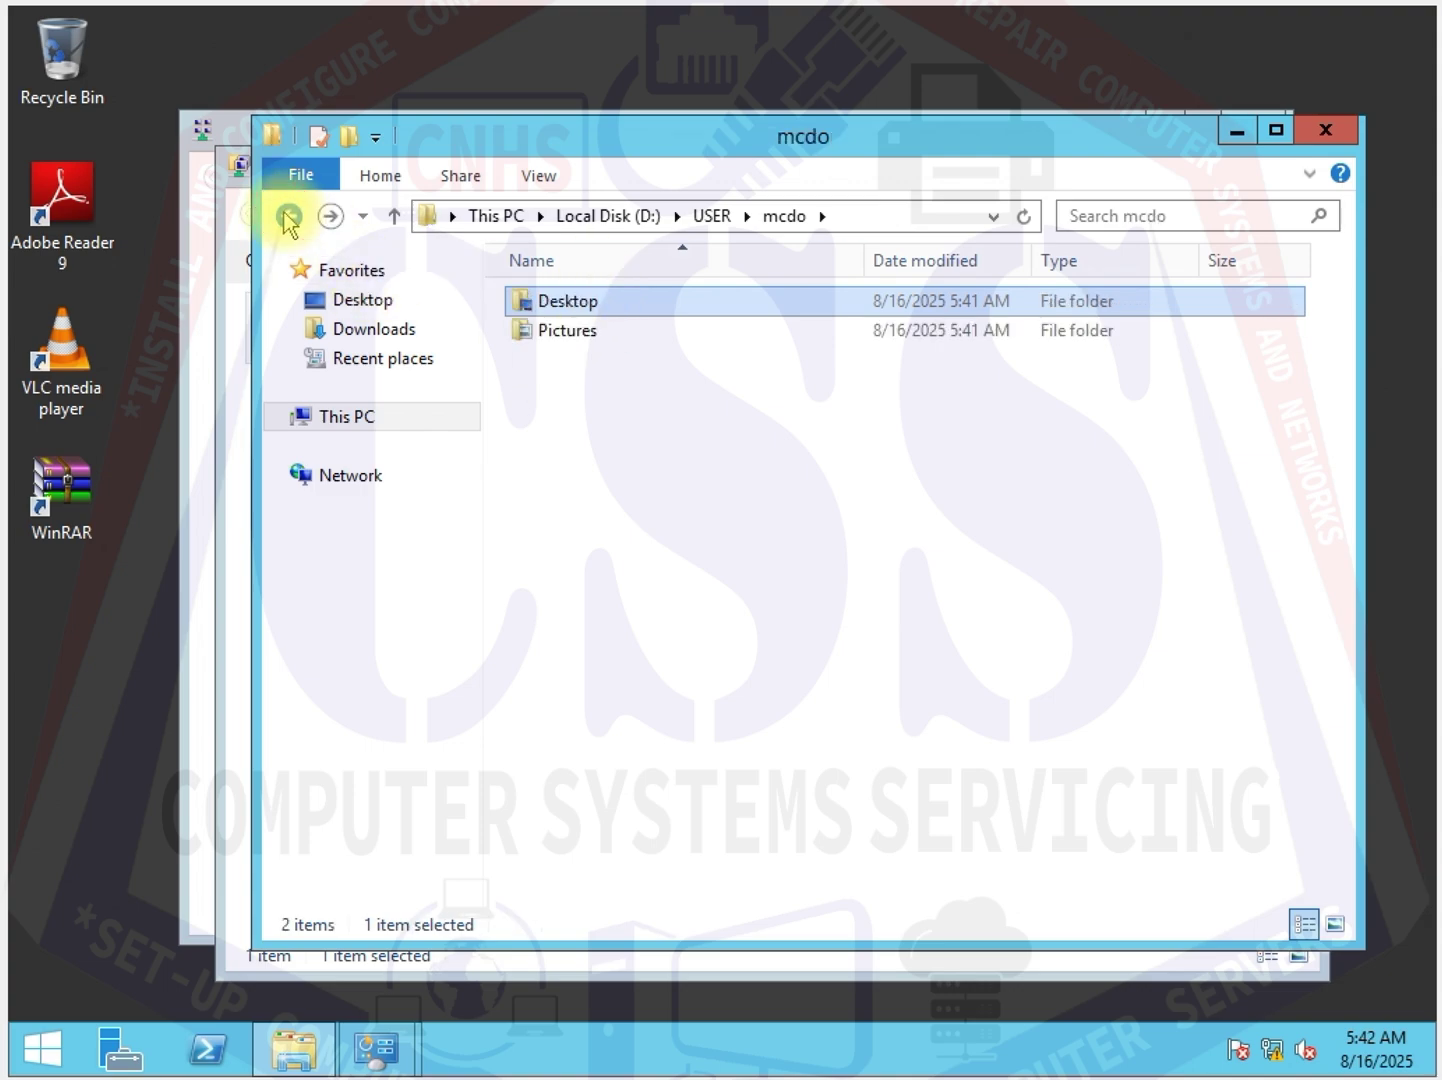
left_click(288, 216)
left_click(288, 216)
left_click(290, 217)
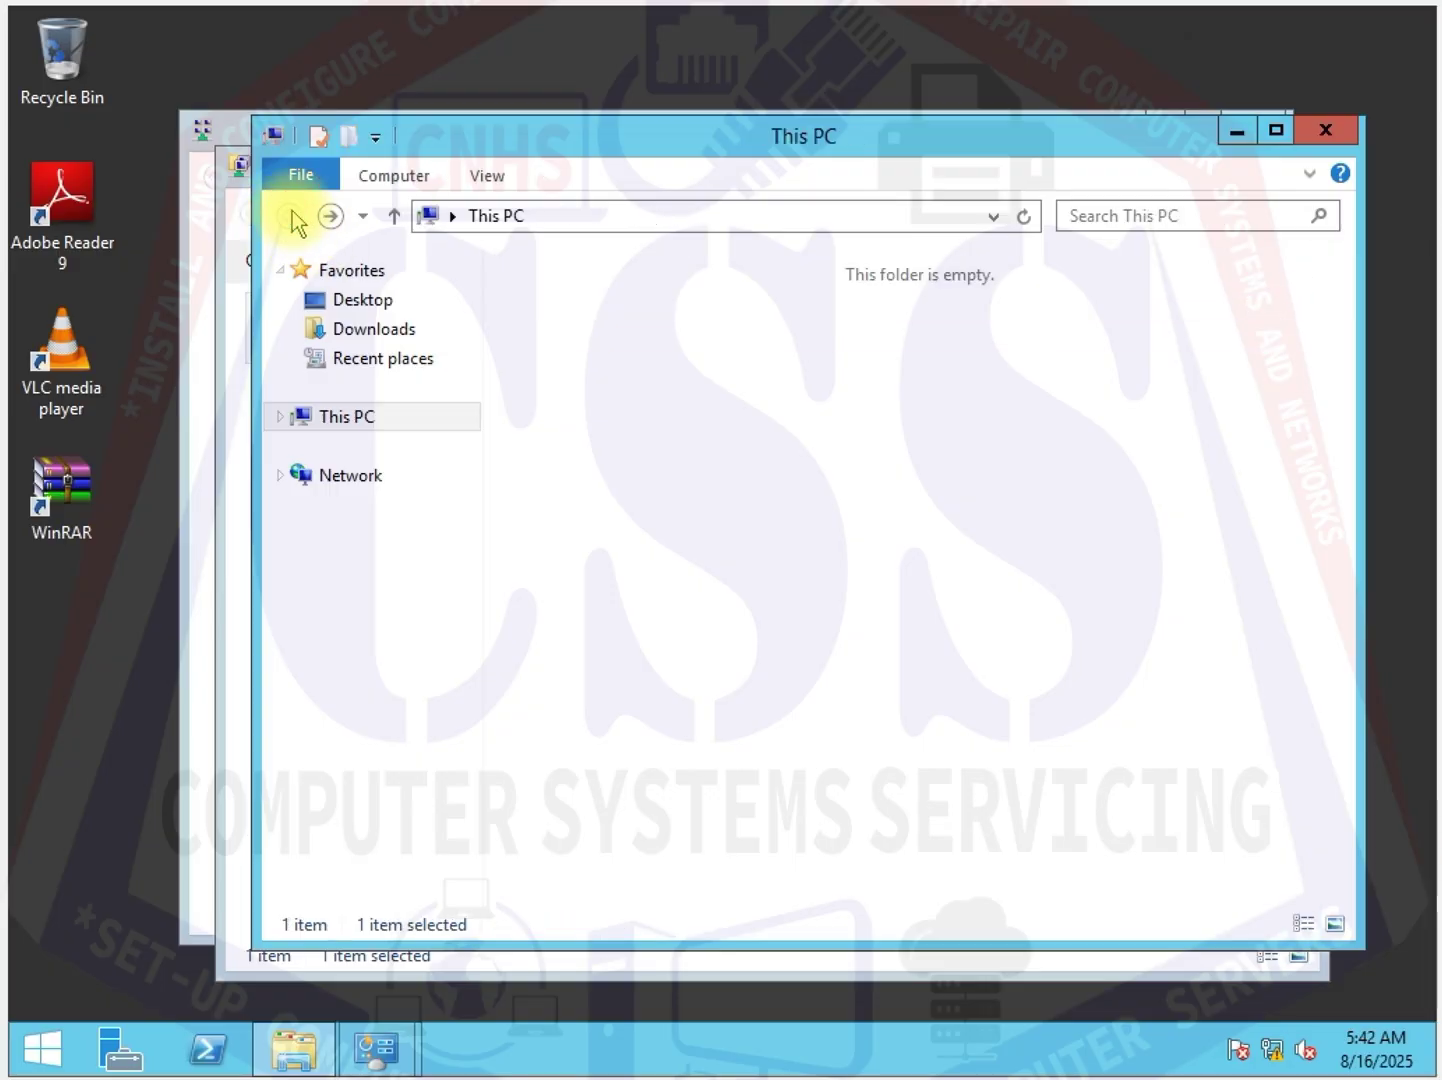
View the contents of Local Disk (D:) and return to the This PC overview
left_click(1150, 784)
left_click(1030, 596)
double_click(1030, 596)
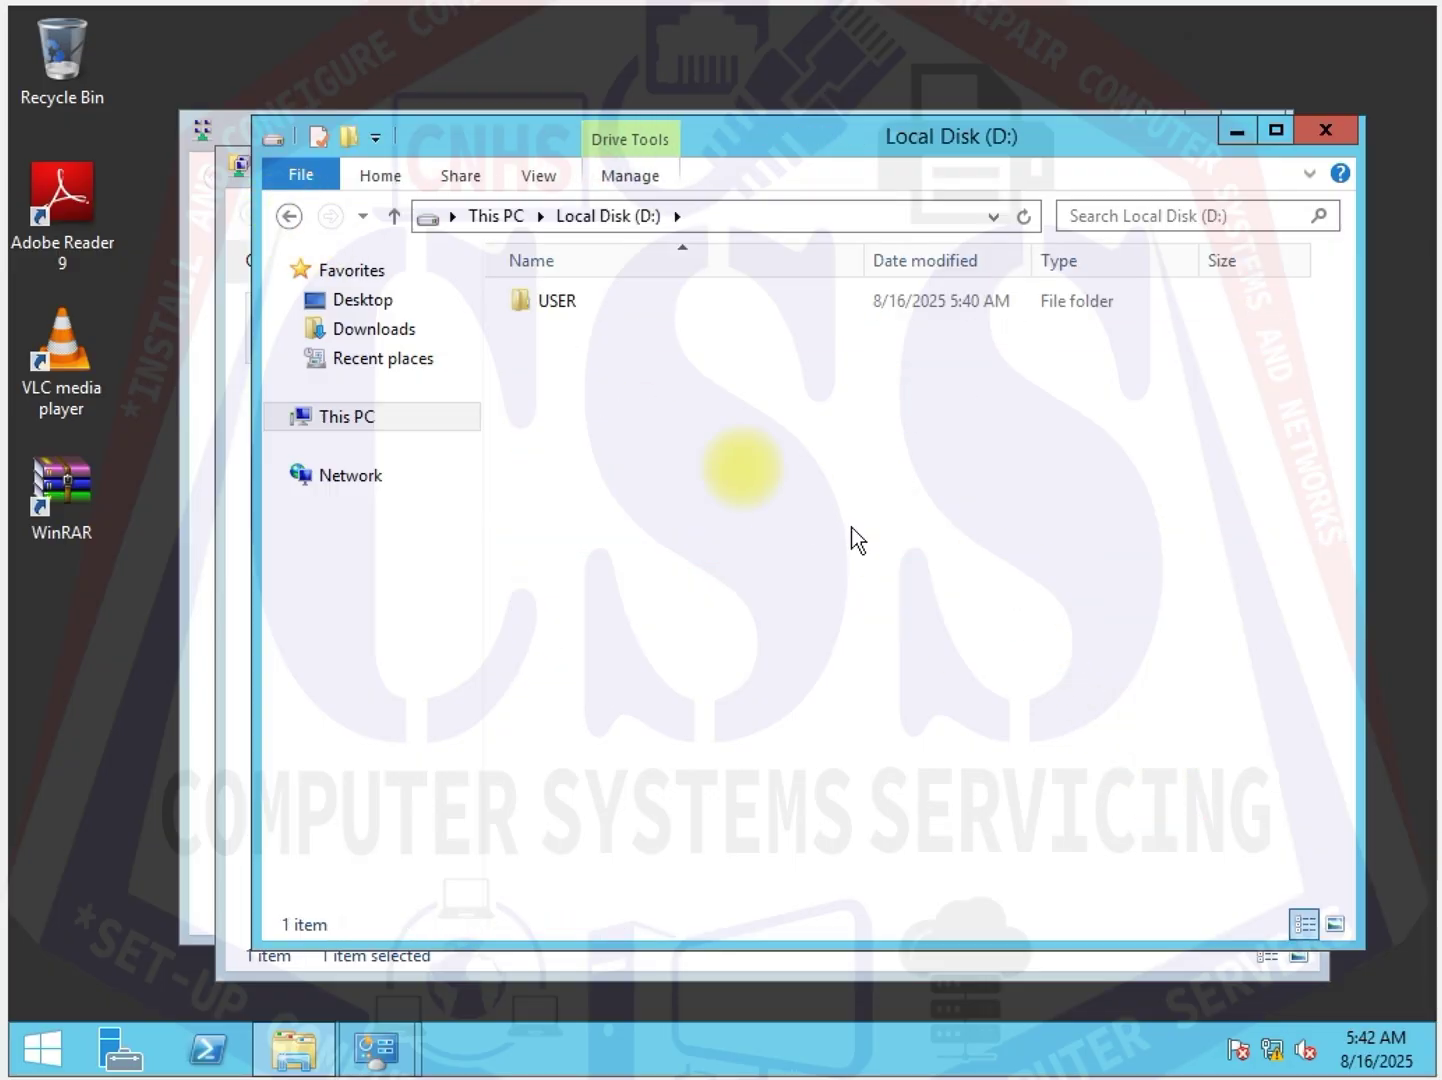
left_click(290, 217)
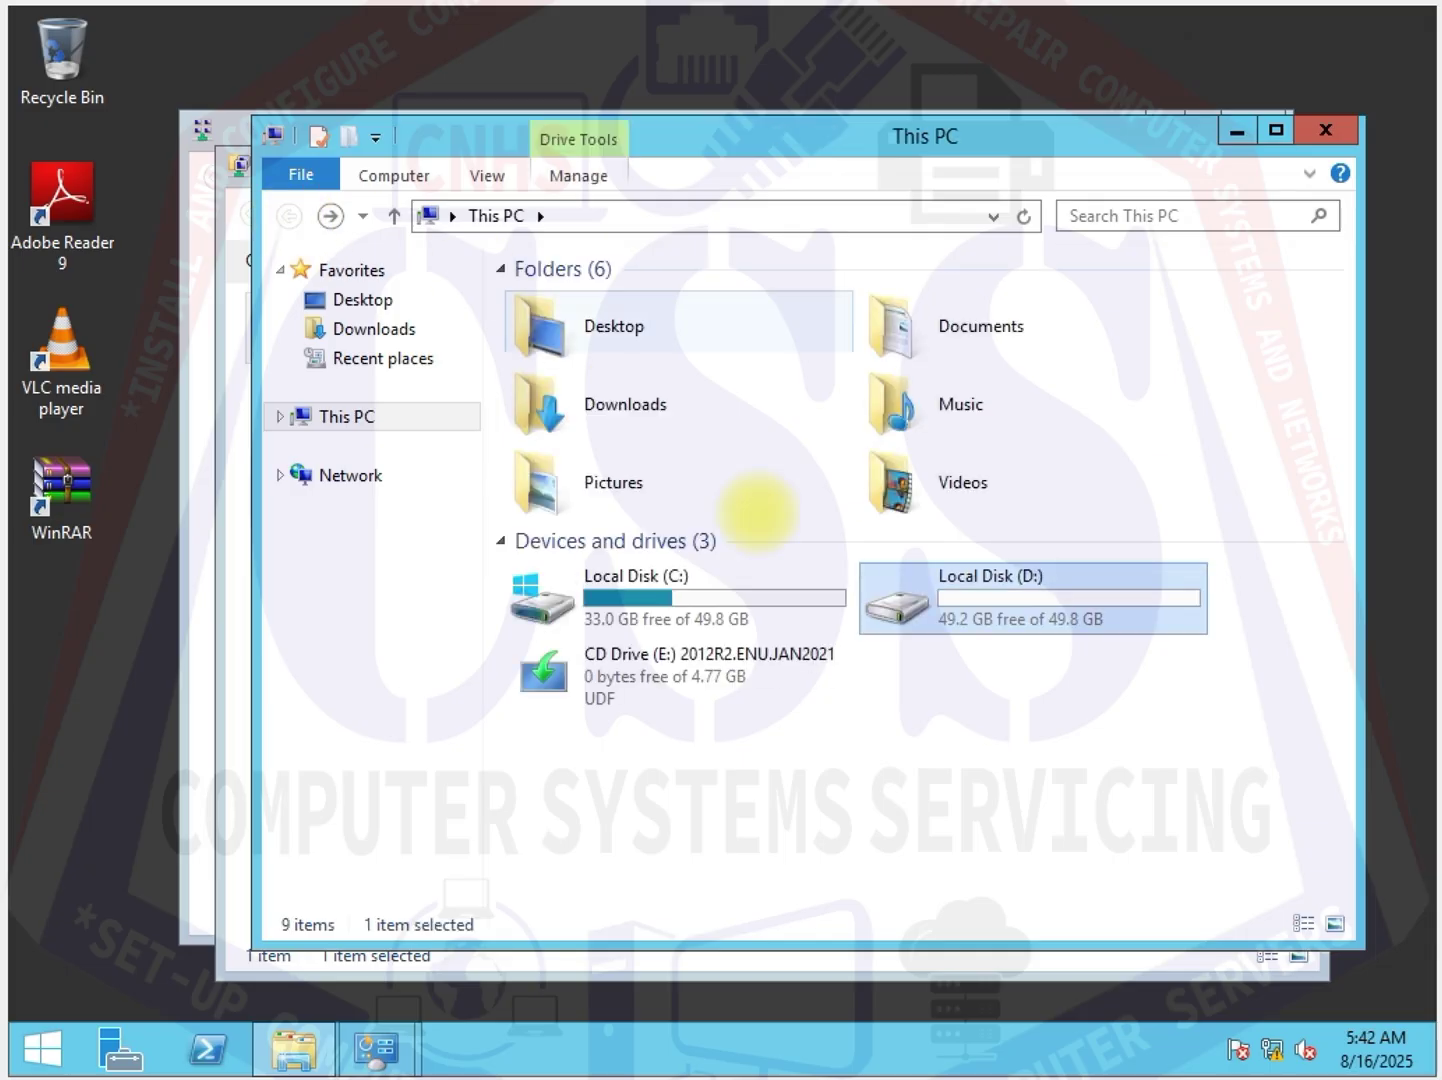
left_click(1088, 826)
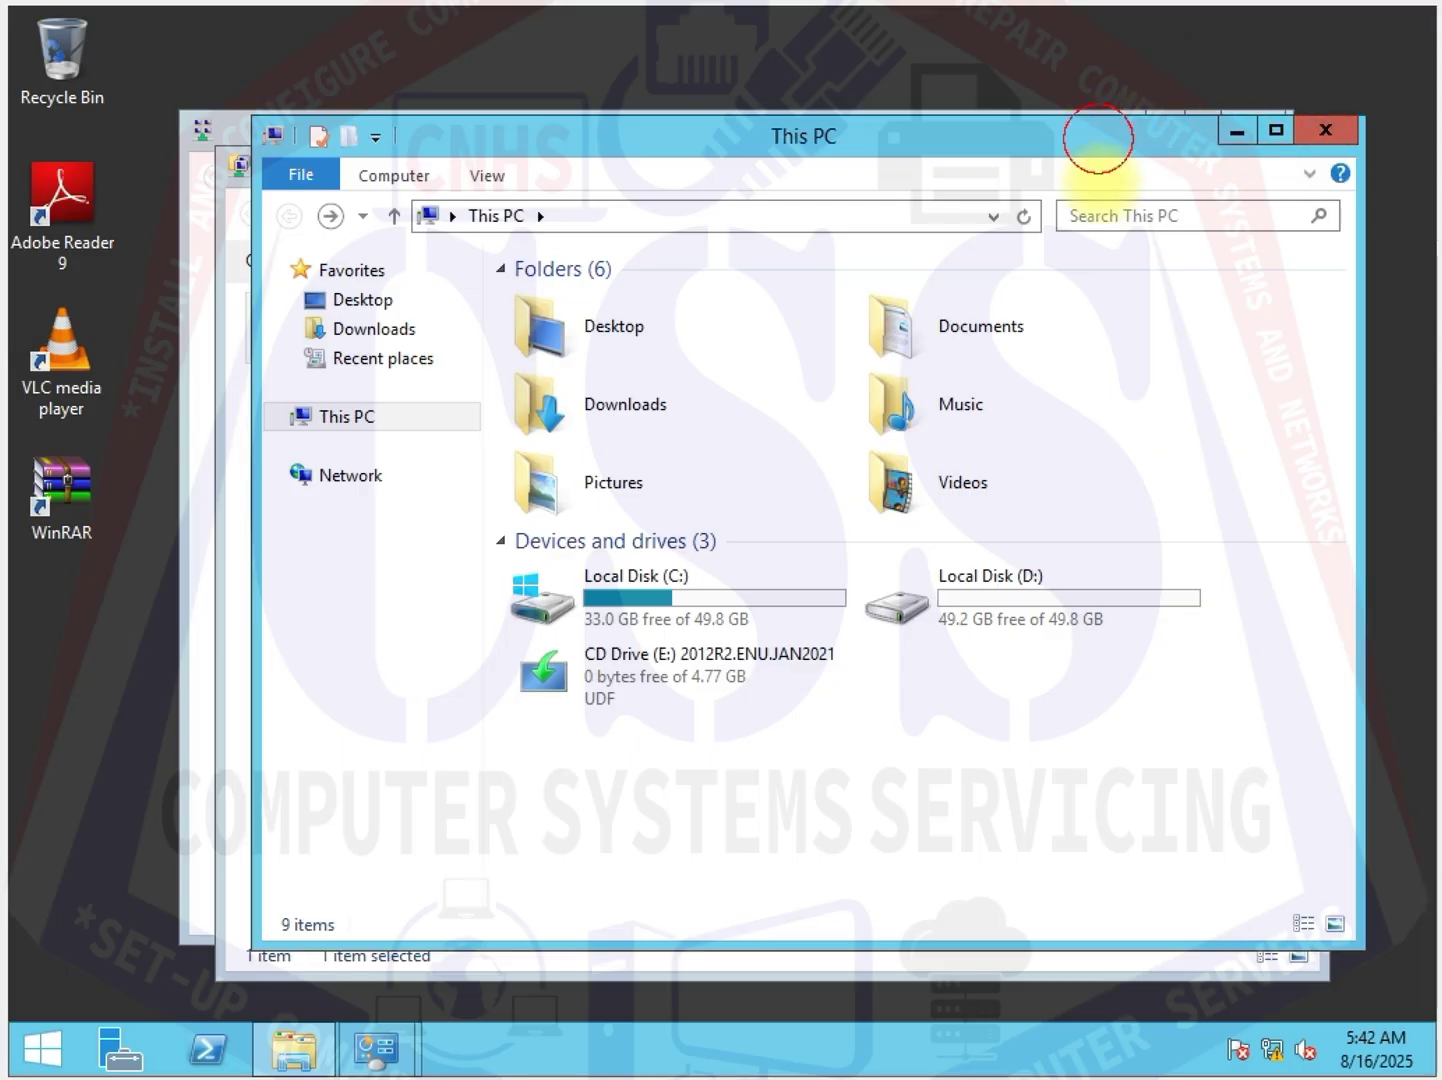
Minimize the This PC, Network Connections and Network and Sharing Center windows, and refresh the desktop
left_click_drag(1103, 141, 1103, 229)
left_click(1238, 219)
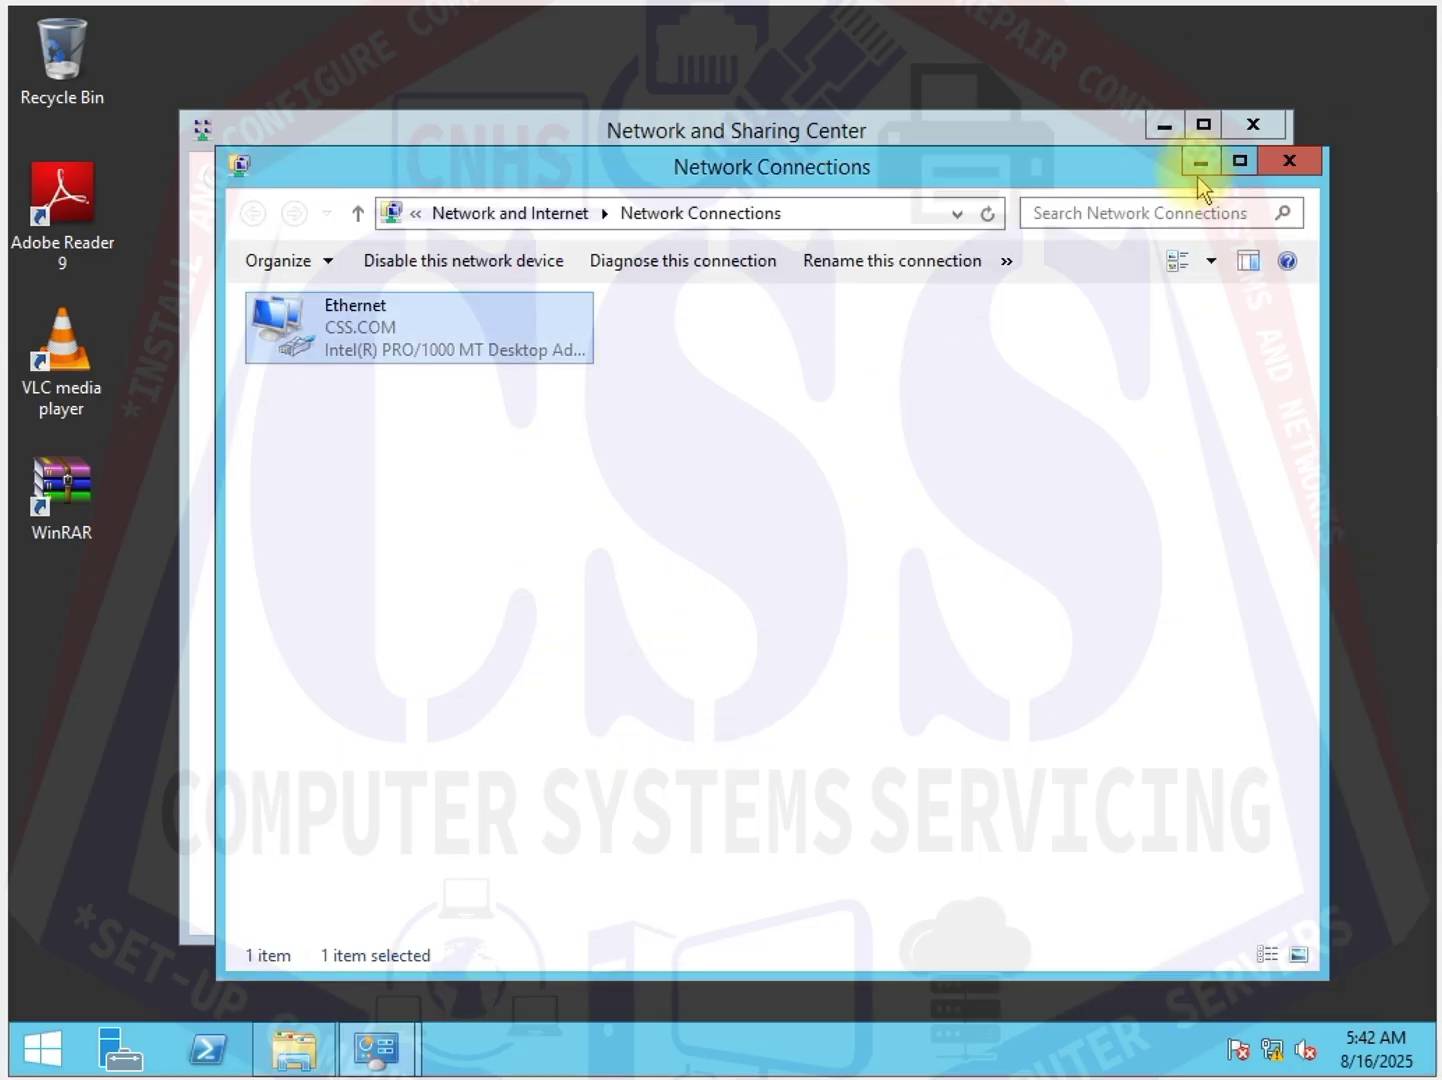
left_click(1199, 162)
left_click(1164, 126)
right_click(922, 129)
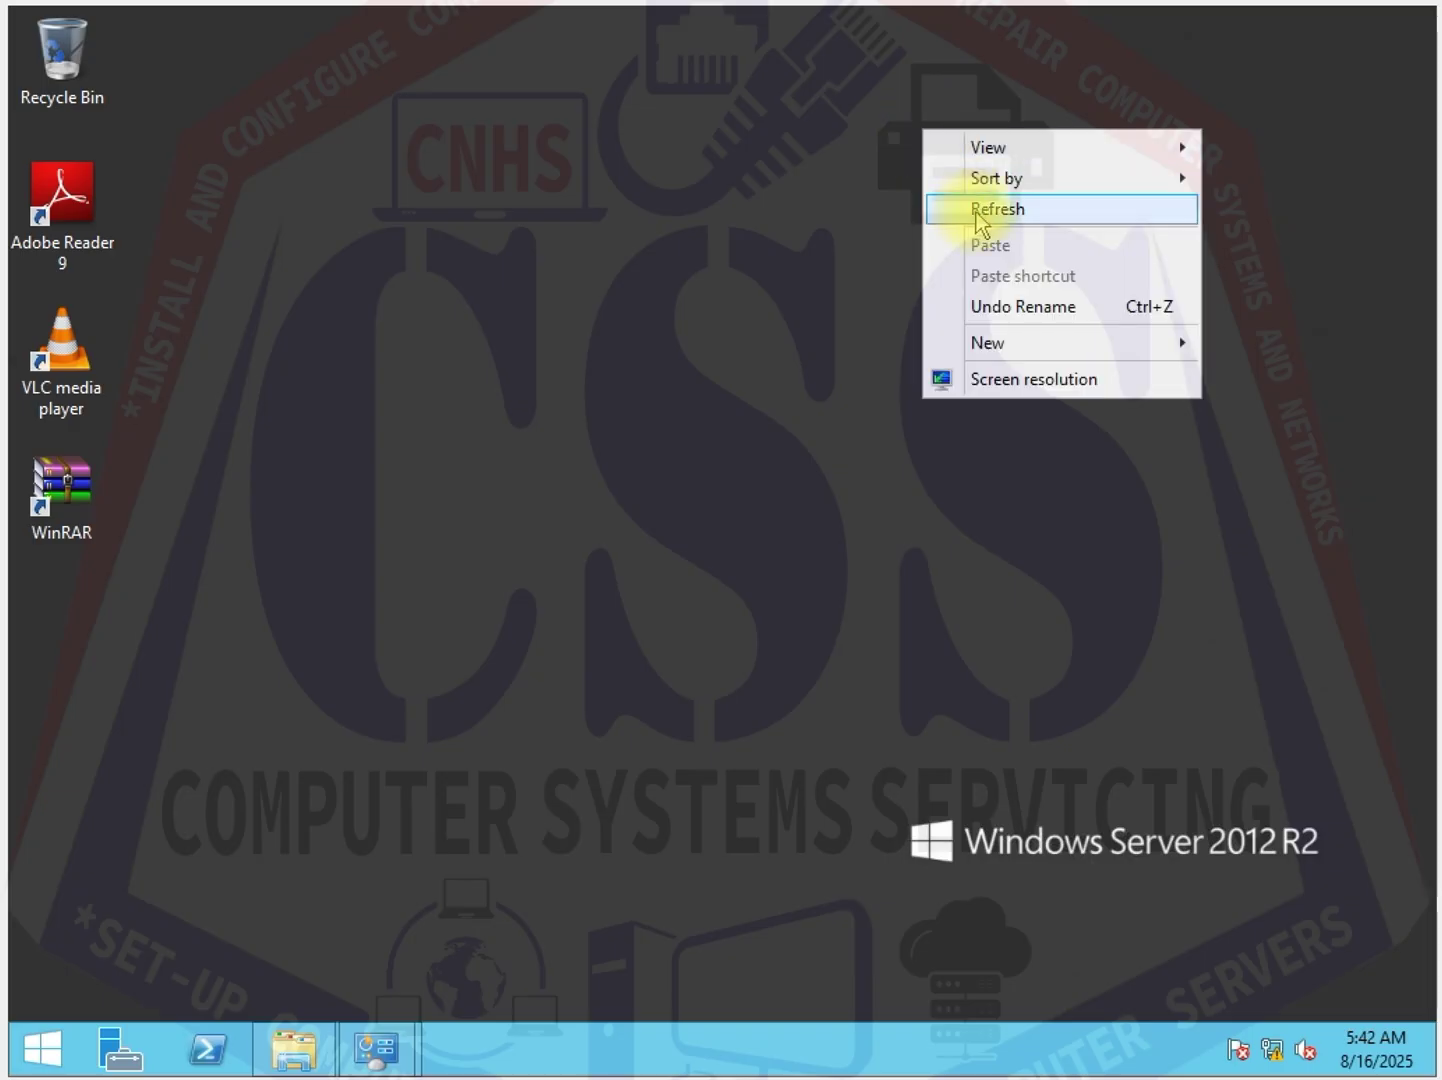
left_click(975, 210)
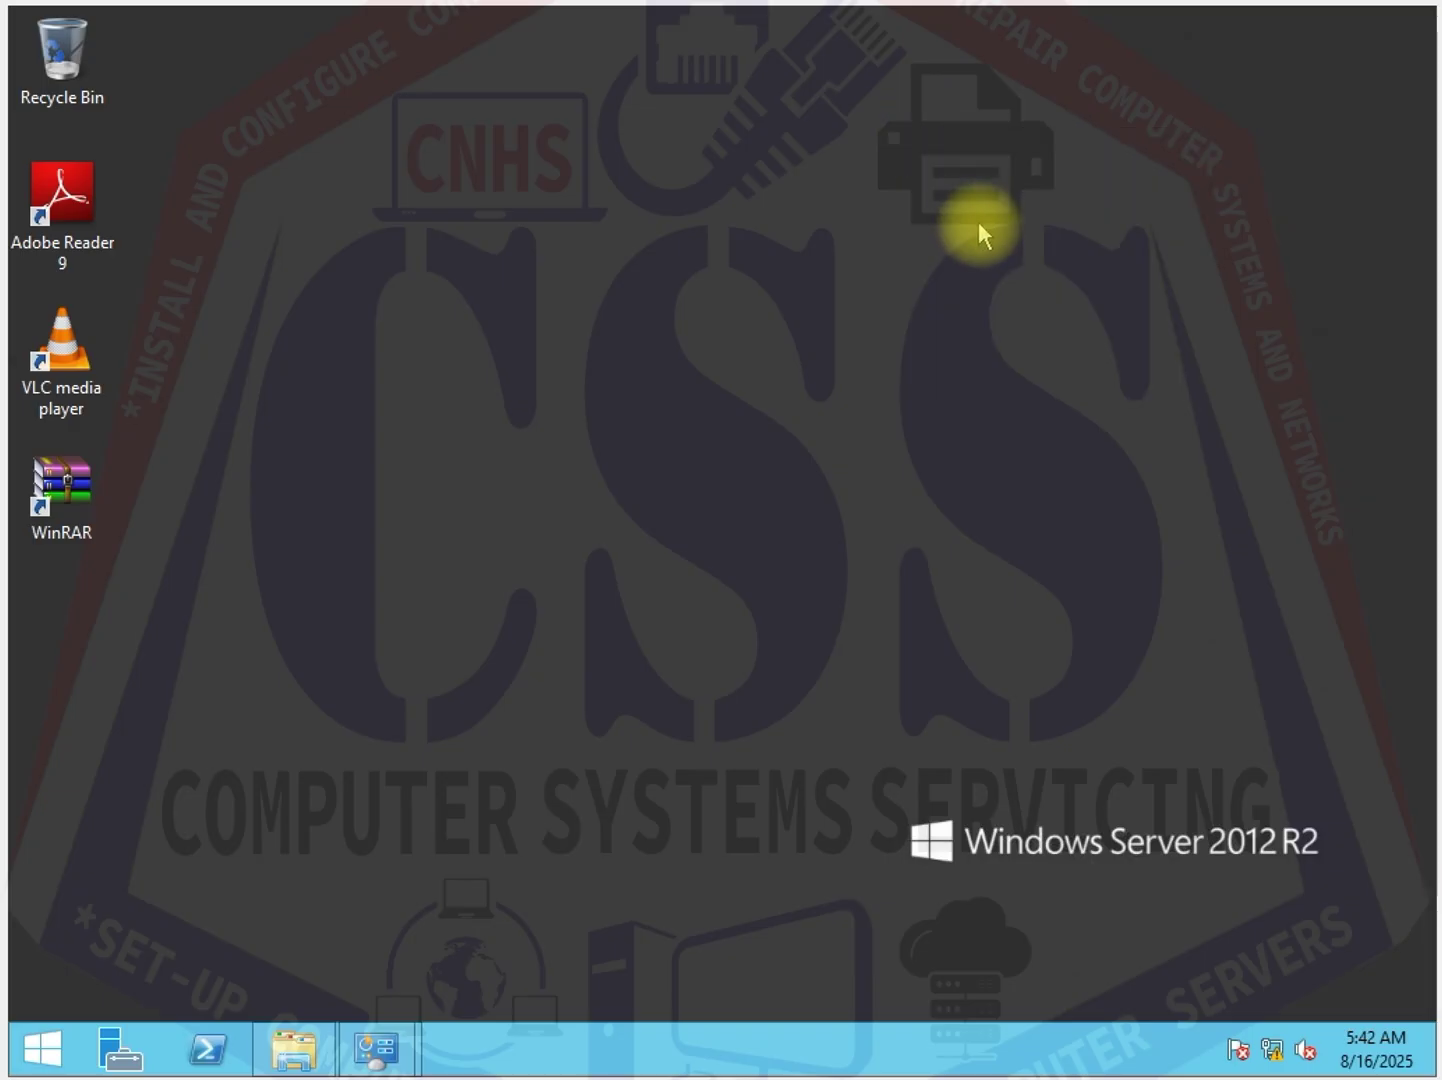
right_click(992, 248)
left_click(1070, 336)
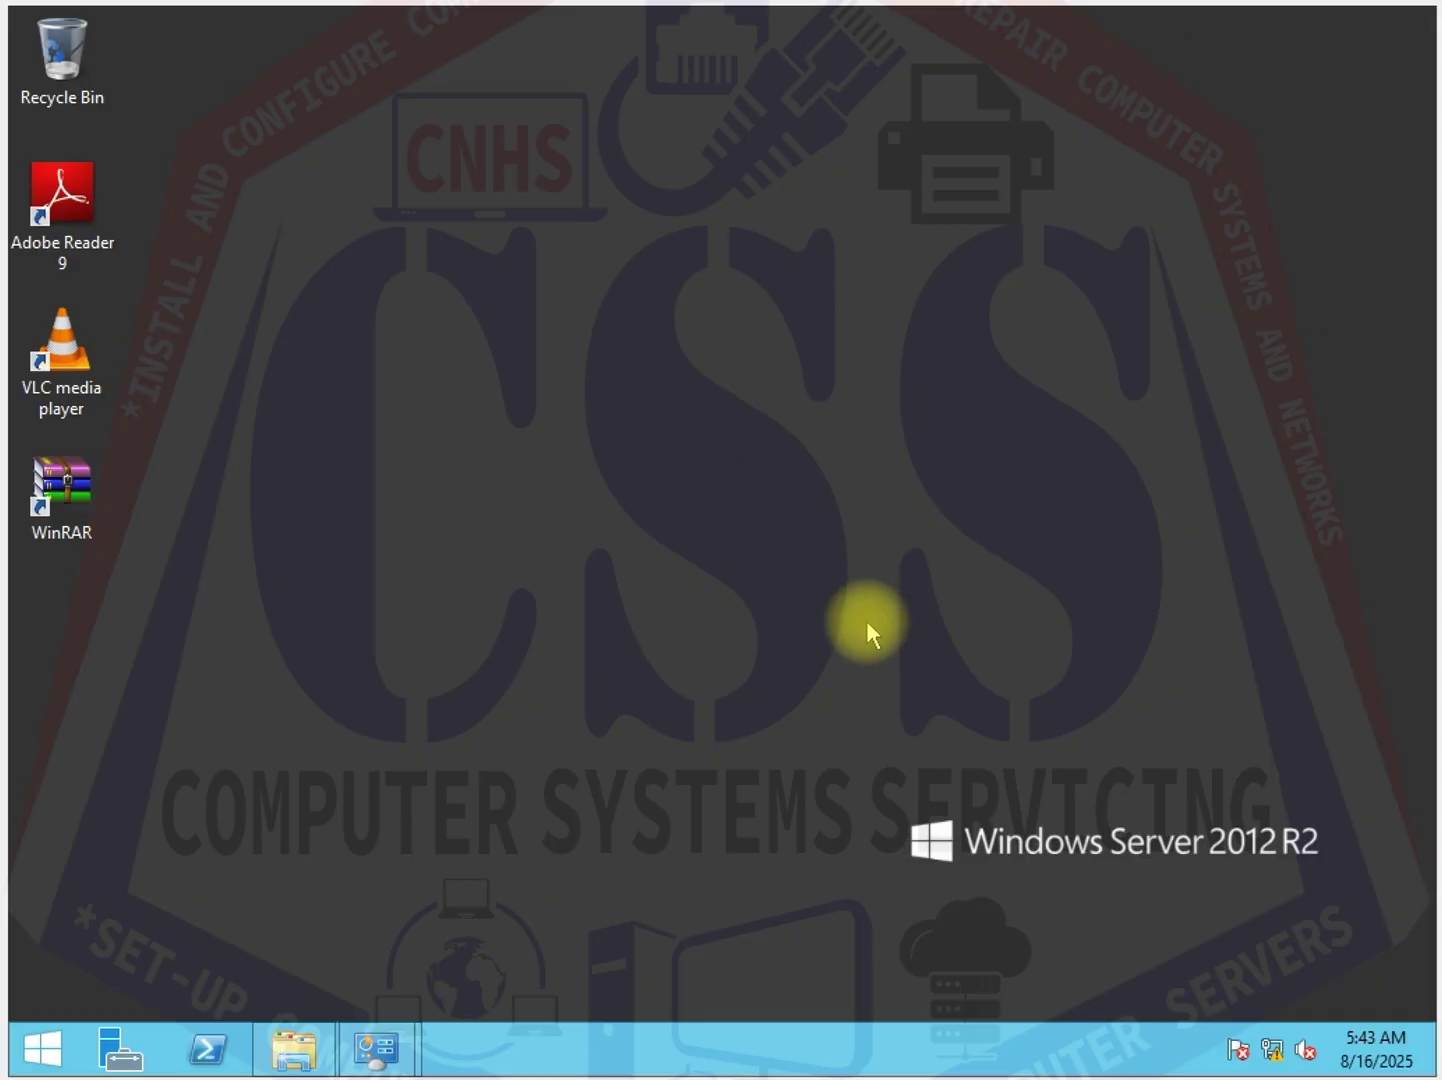
Try searching the Start screen for "PRINTER" and clear the search text
left_click(42, 1060)
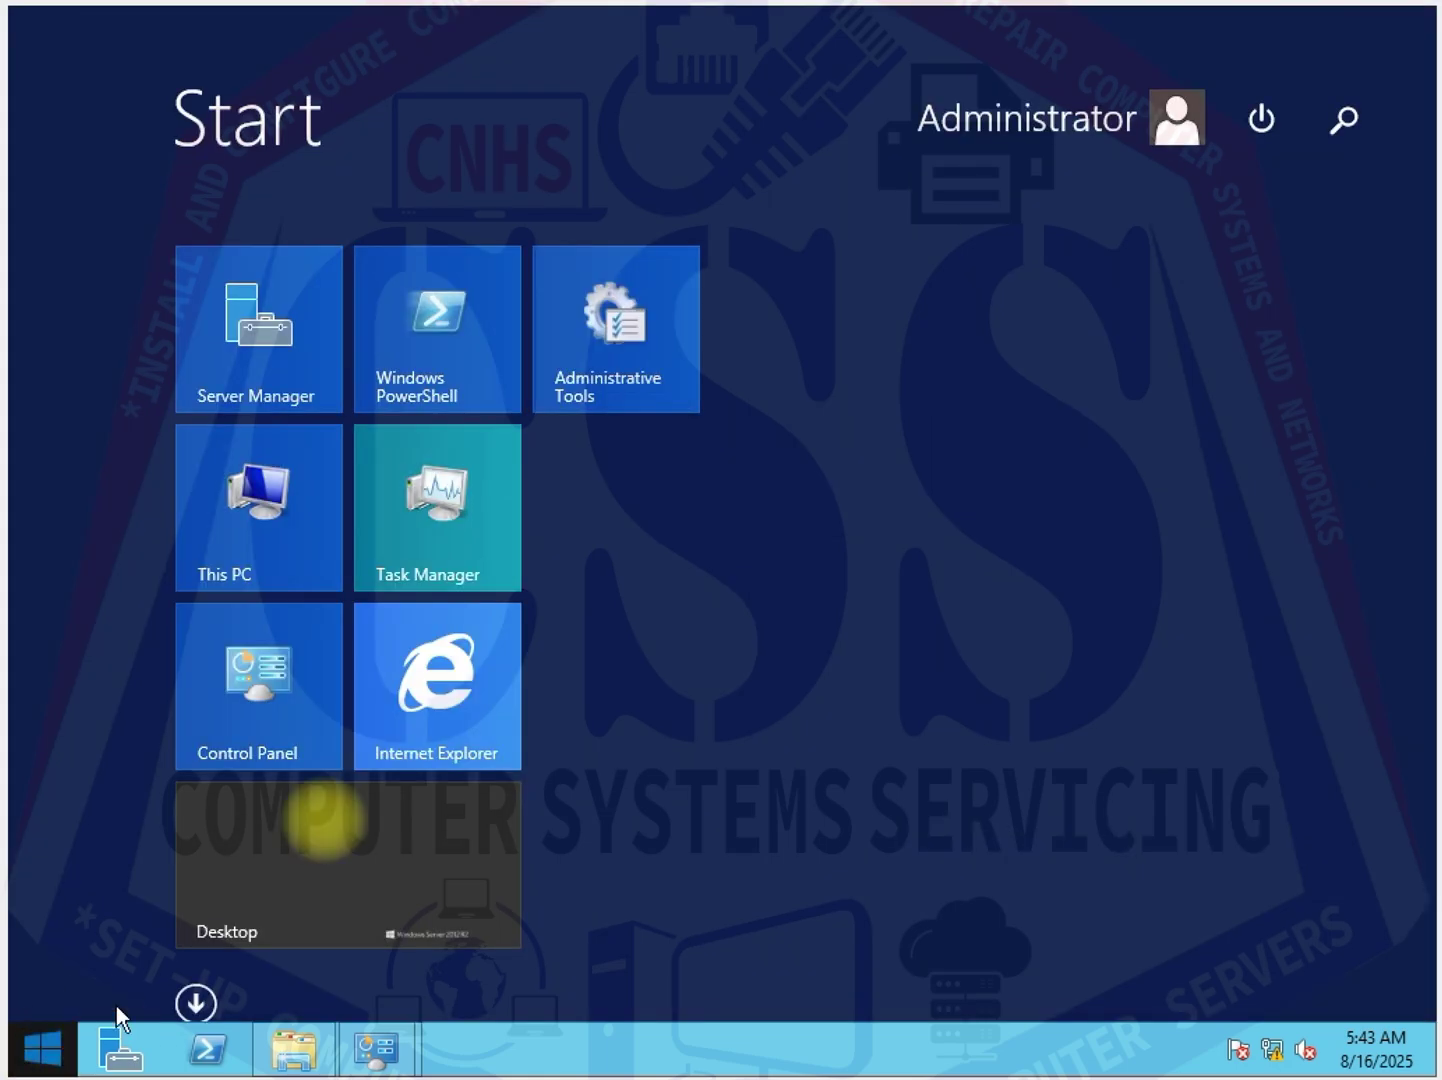
type("PRI")
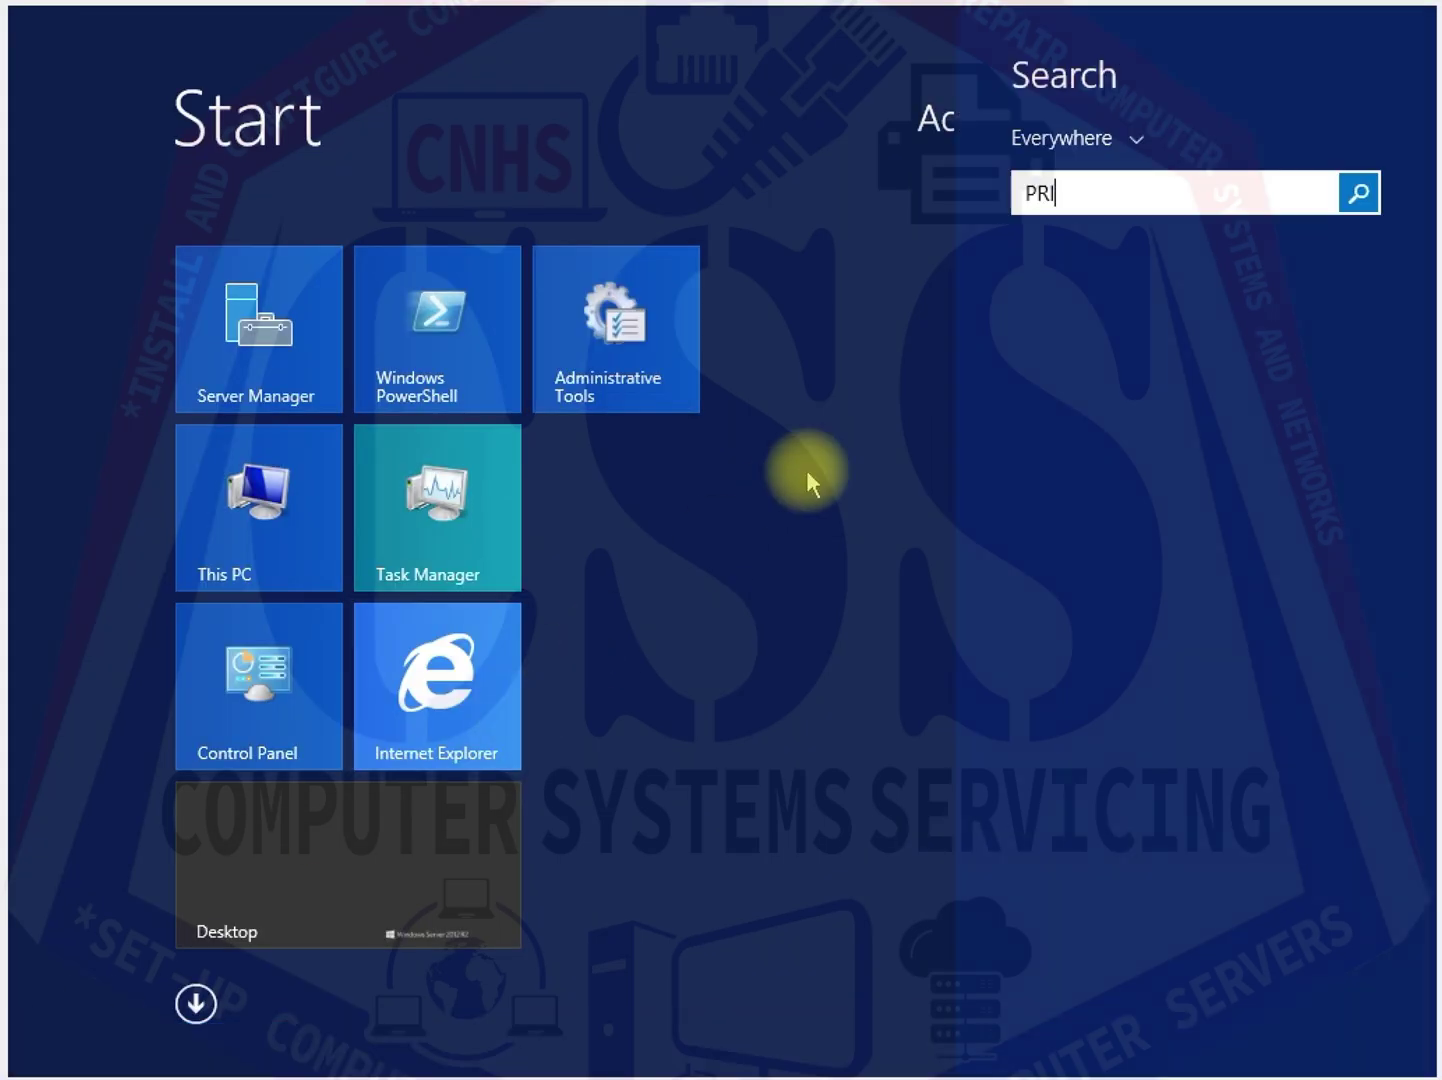
type("NT")
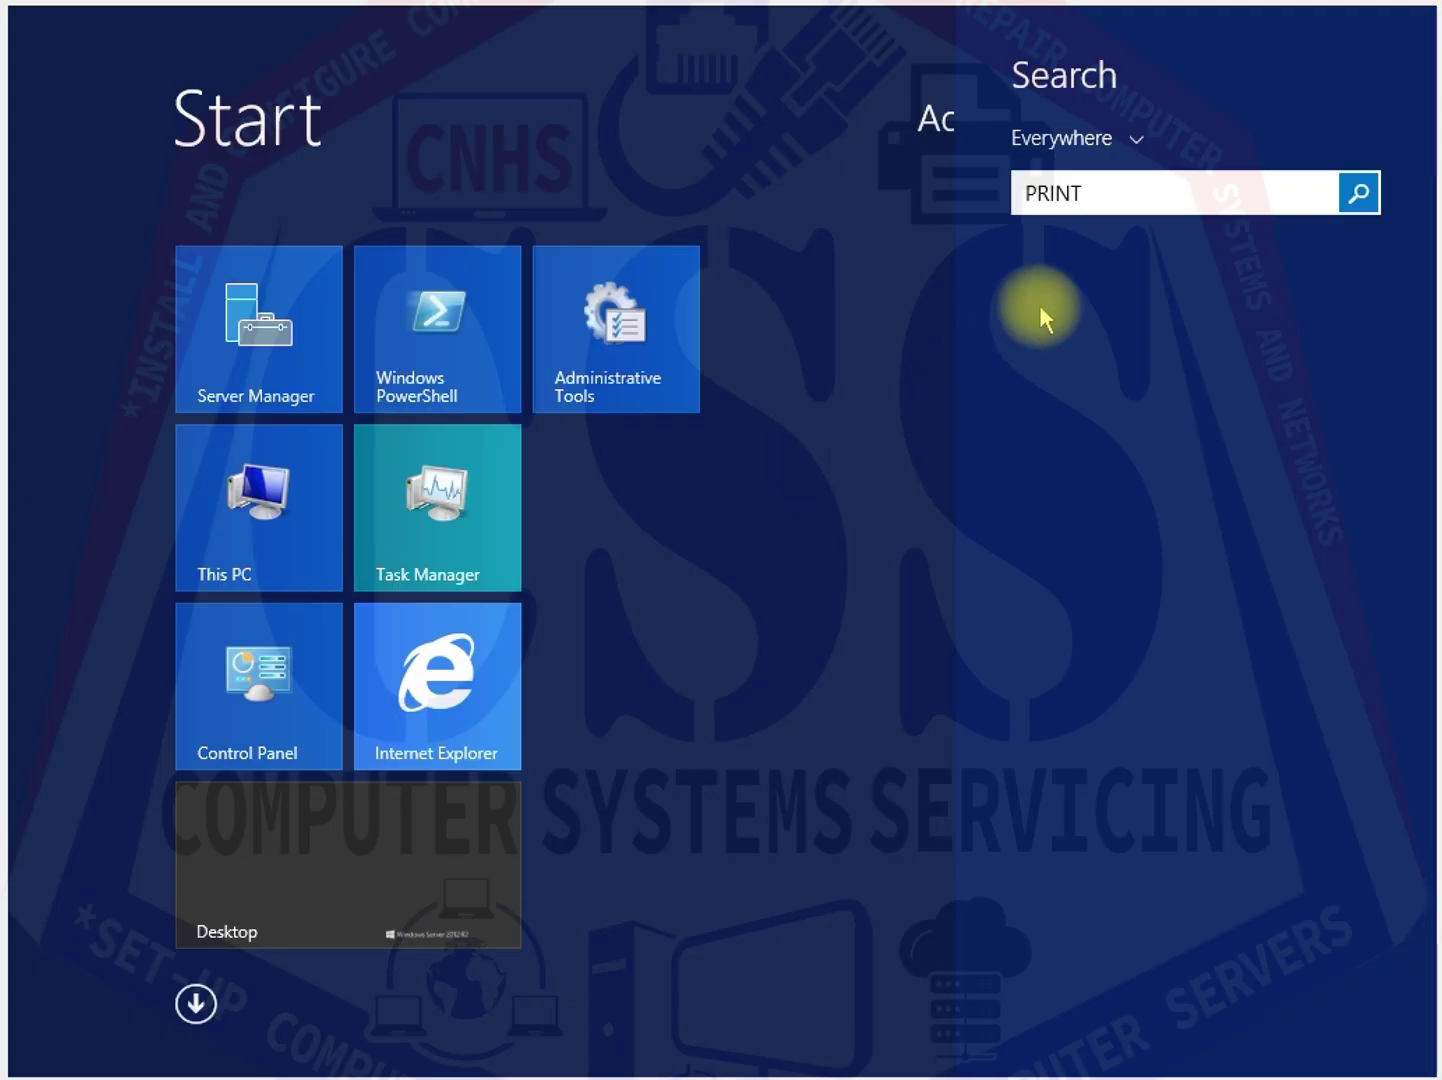
type("ER")
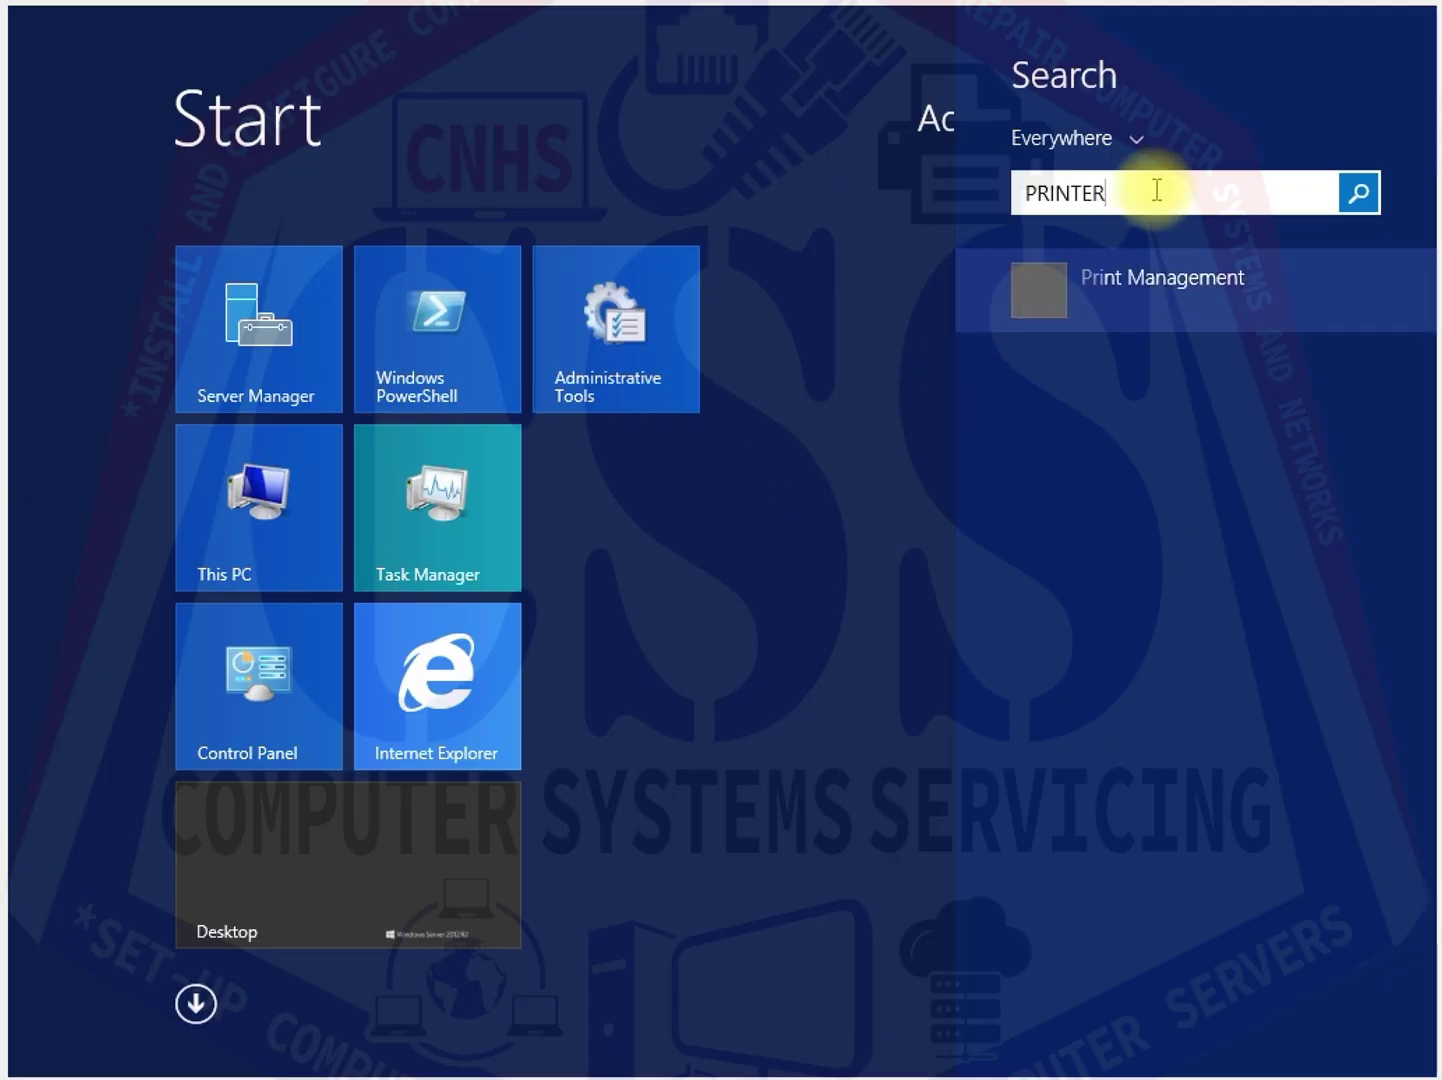
type(" AN")
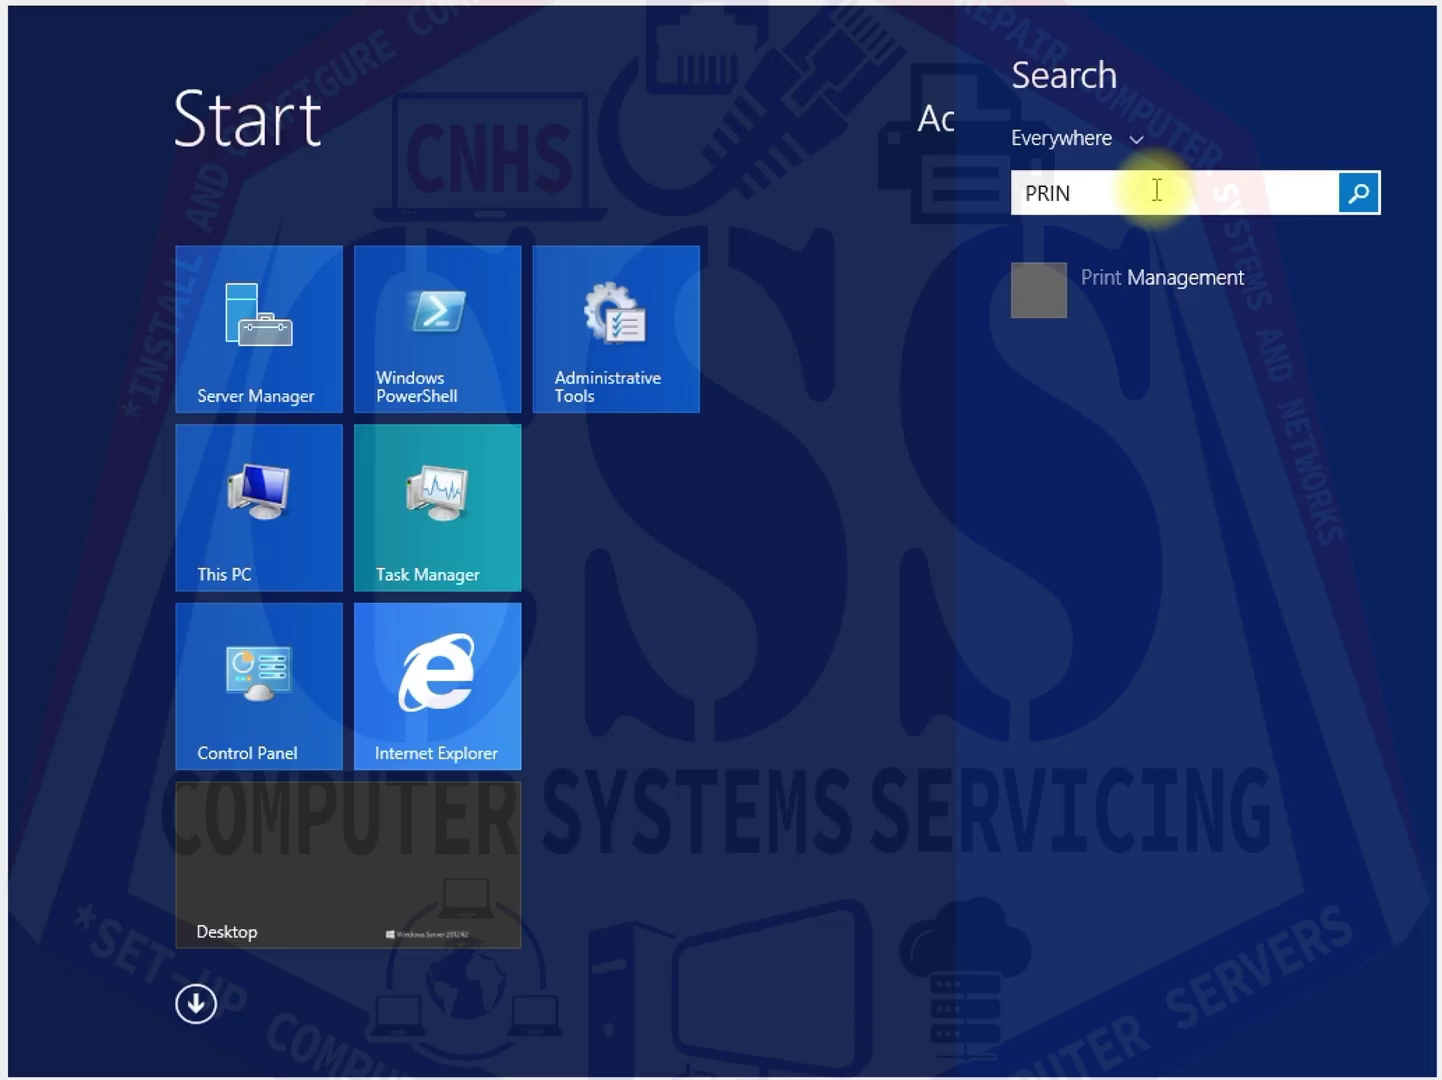
key("BackSpace")
key("BackSpace")
key("BackSpace")
key("BackSpace")
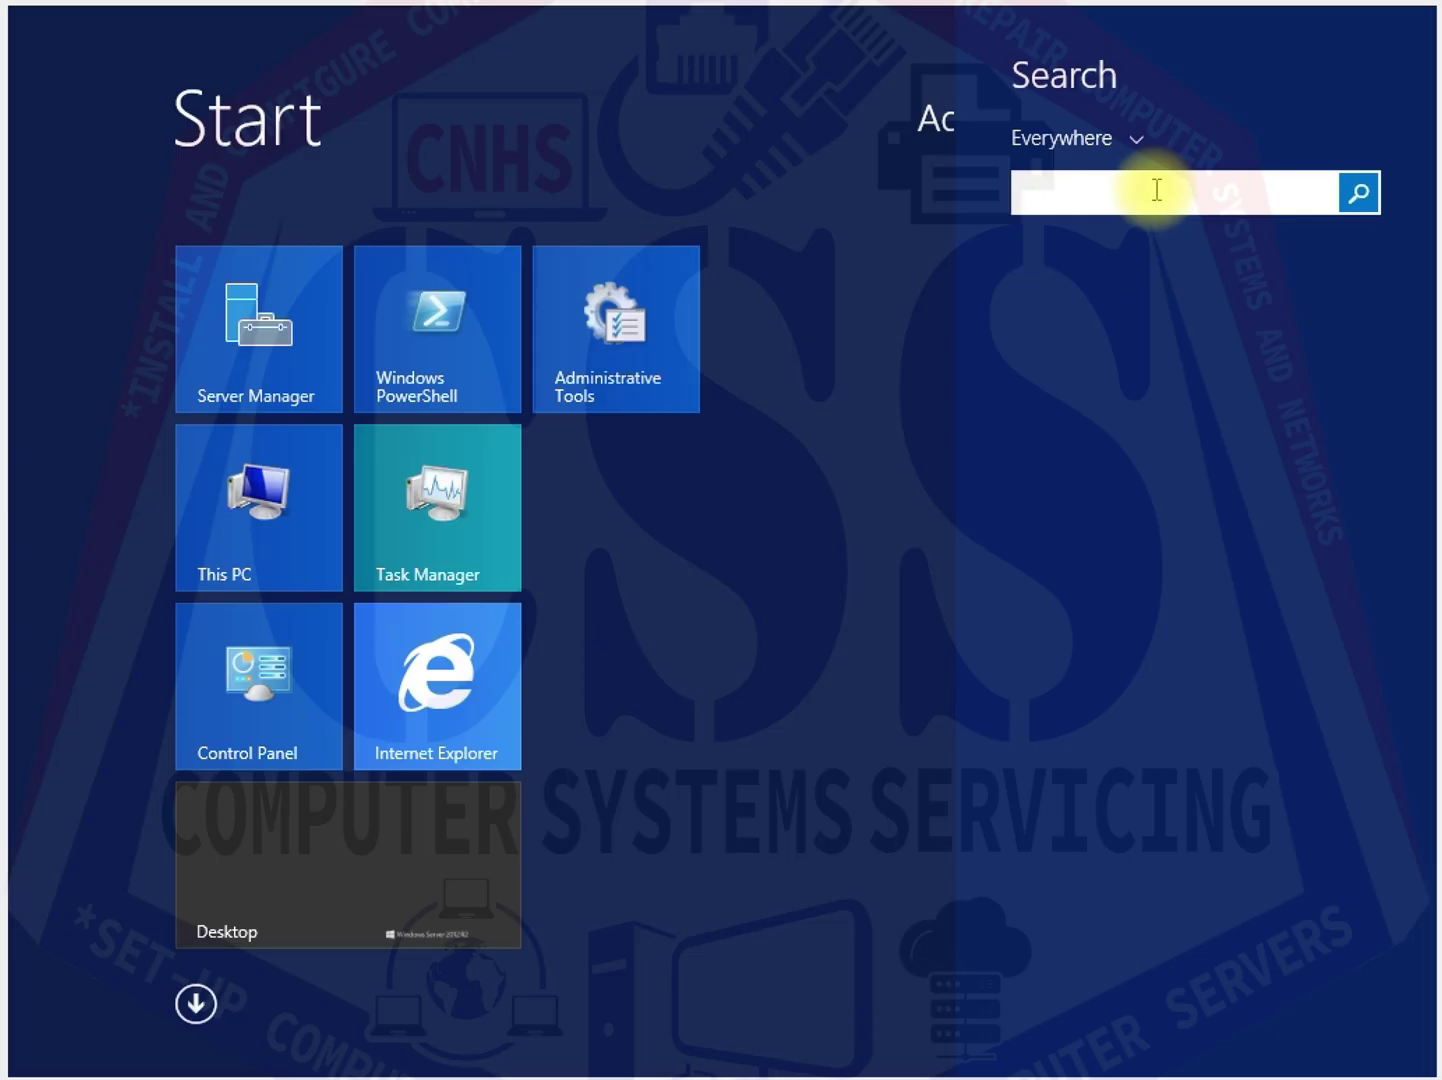
Search for "DEVICES AND PRINTER" and open Devices and Printers
type("DEVICES")
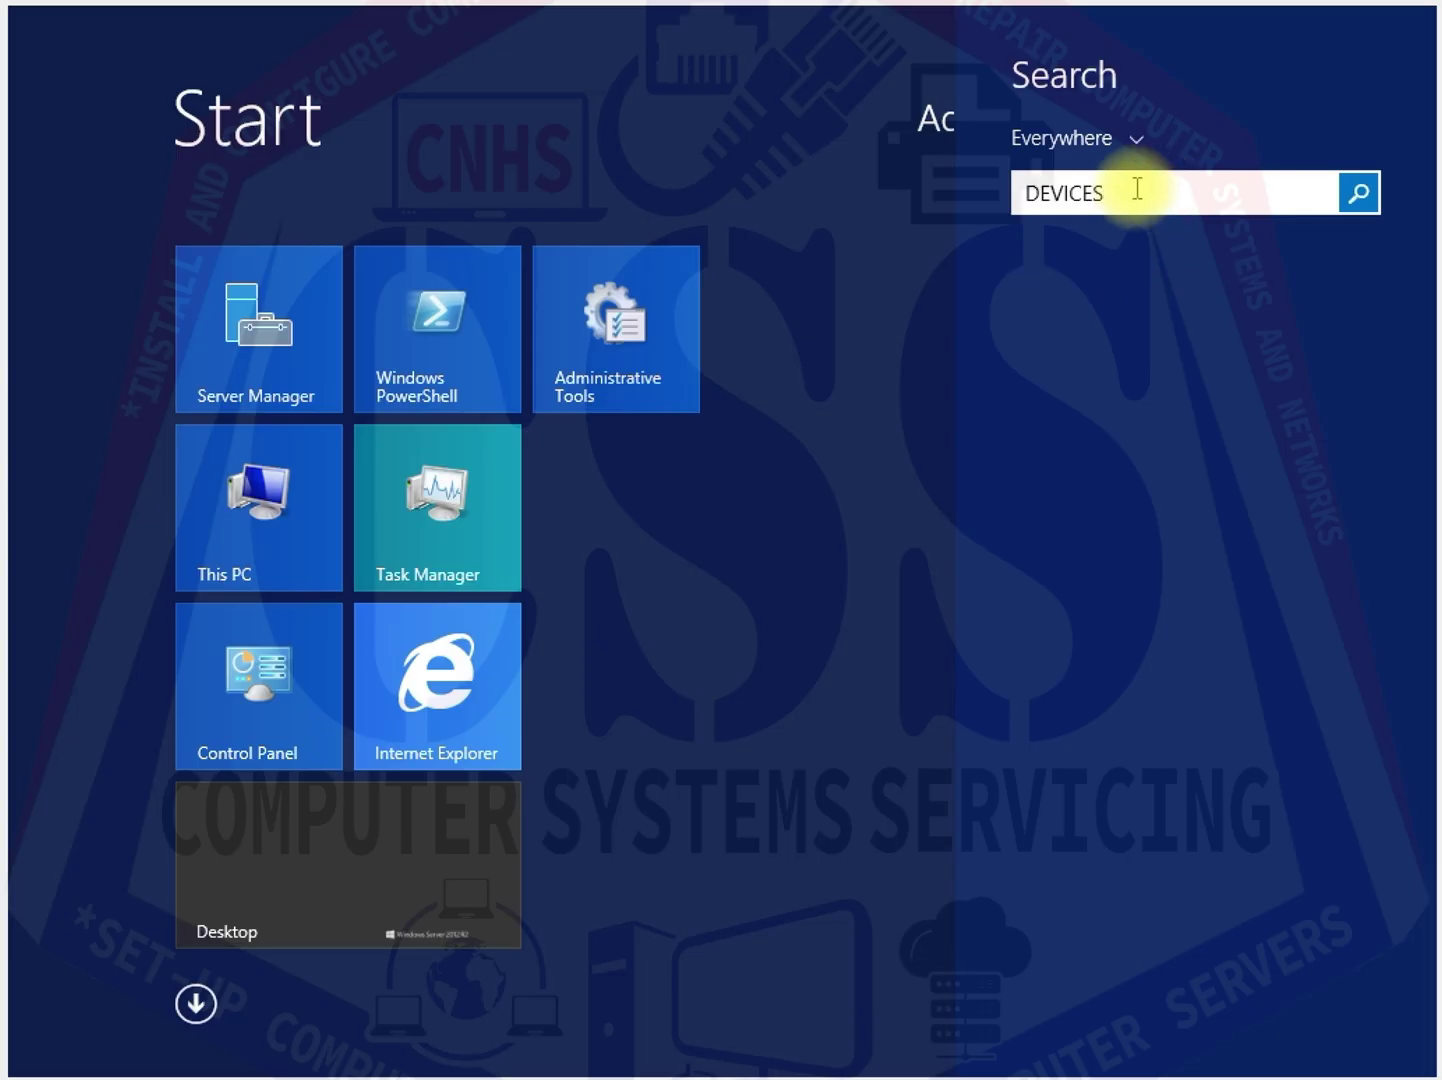
type(" AND PRI")
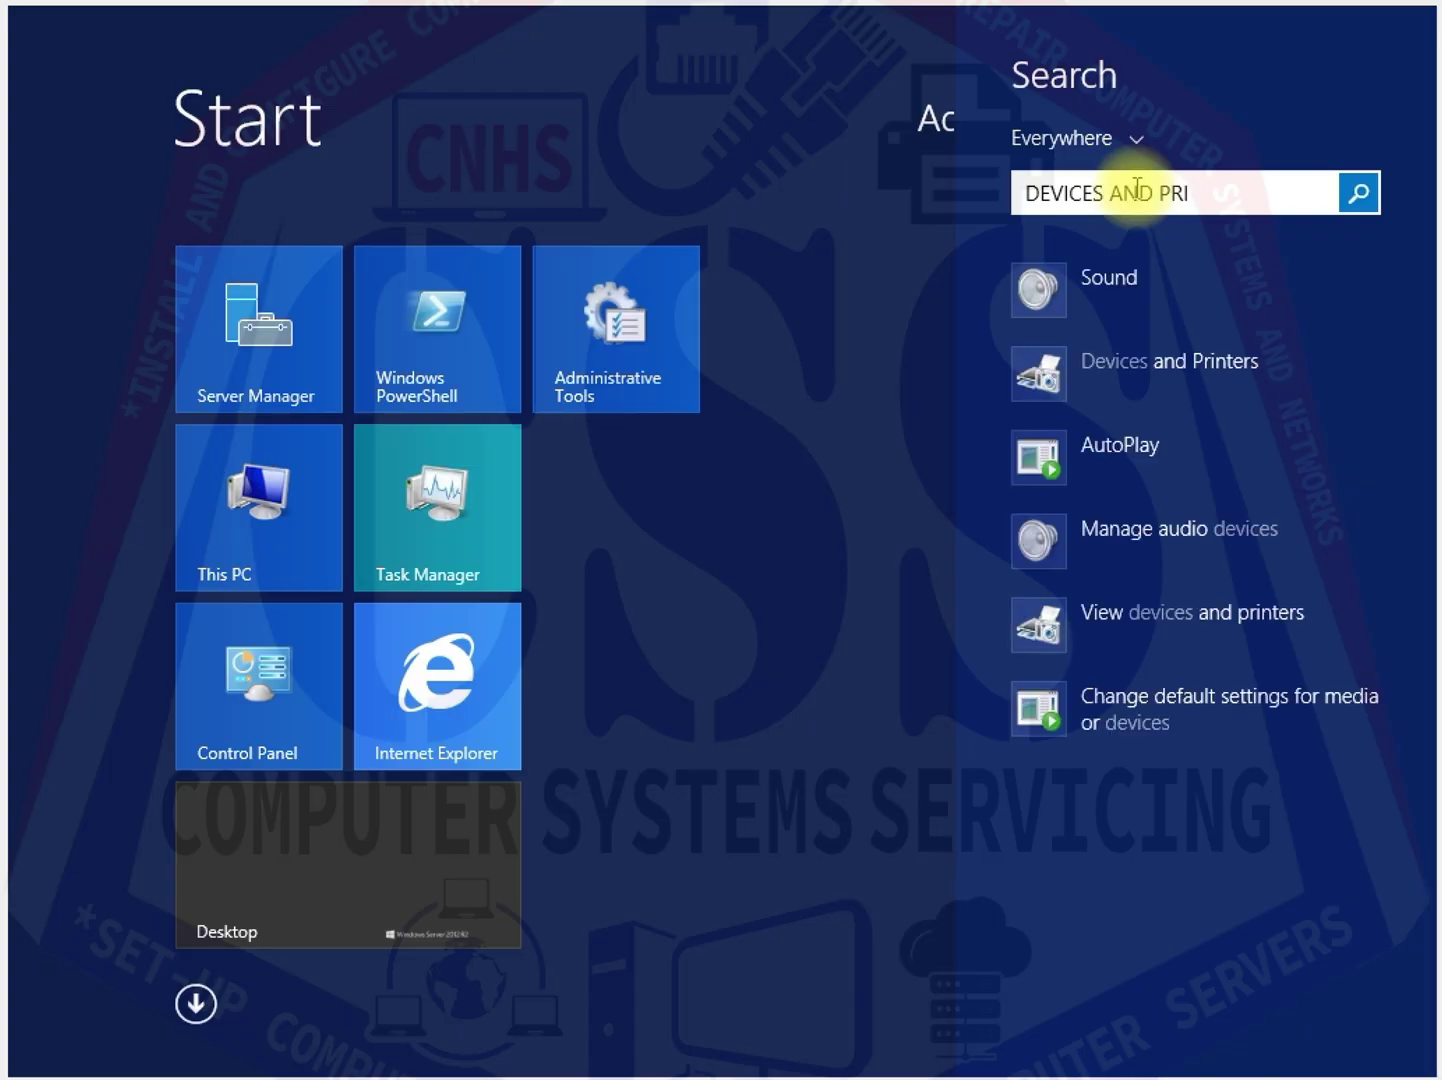
type("NTER")
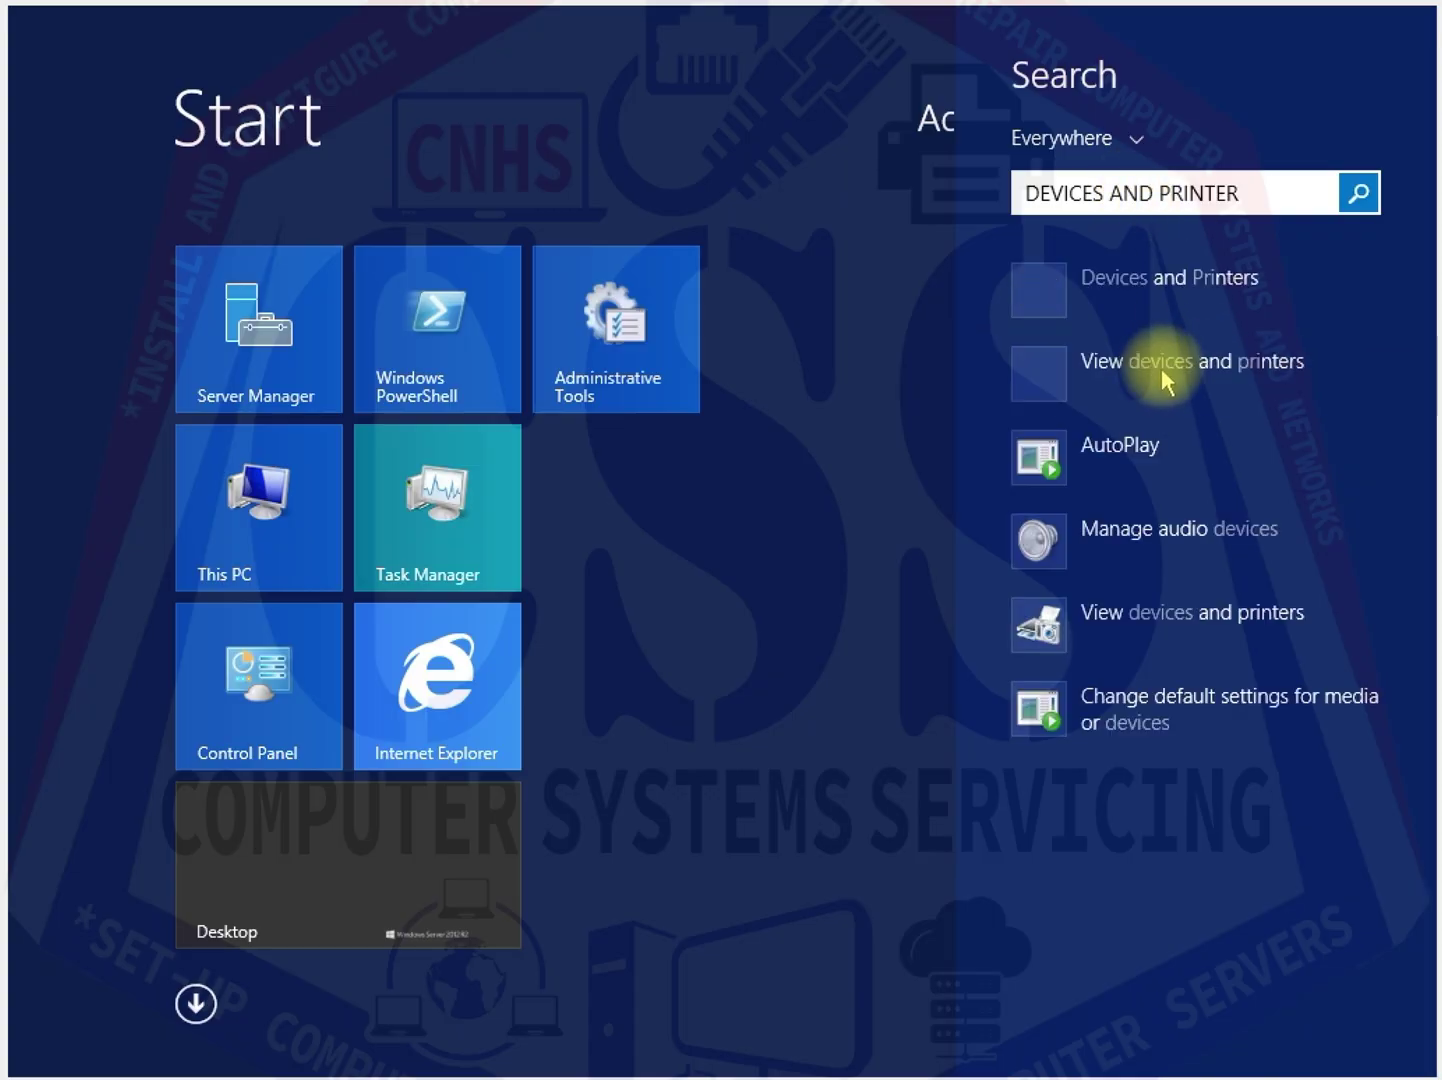
left_click(1161, 288)
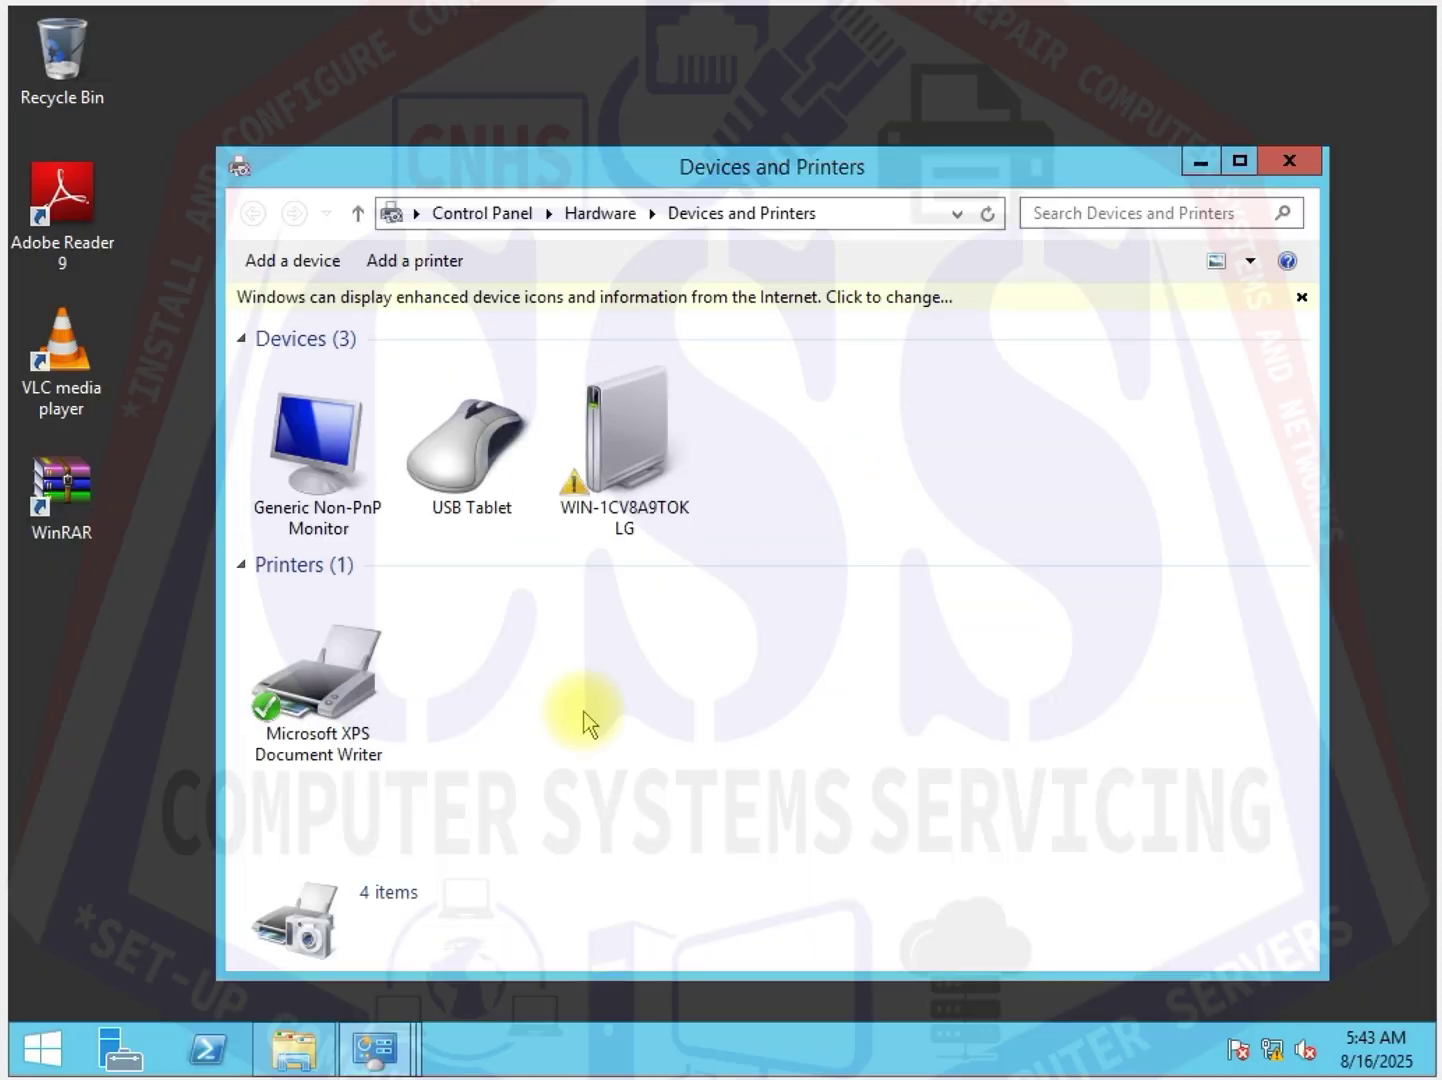
left_click(420, 262)
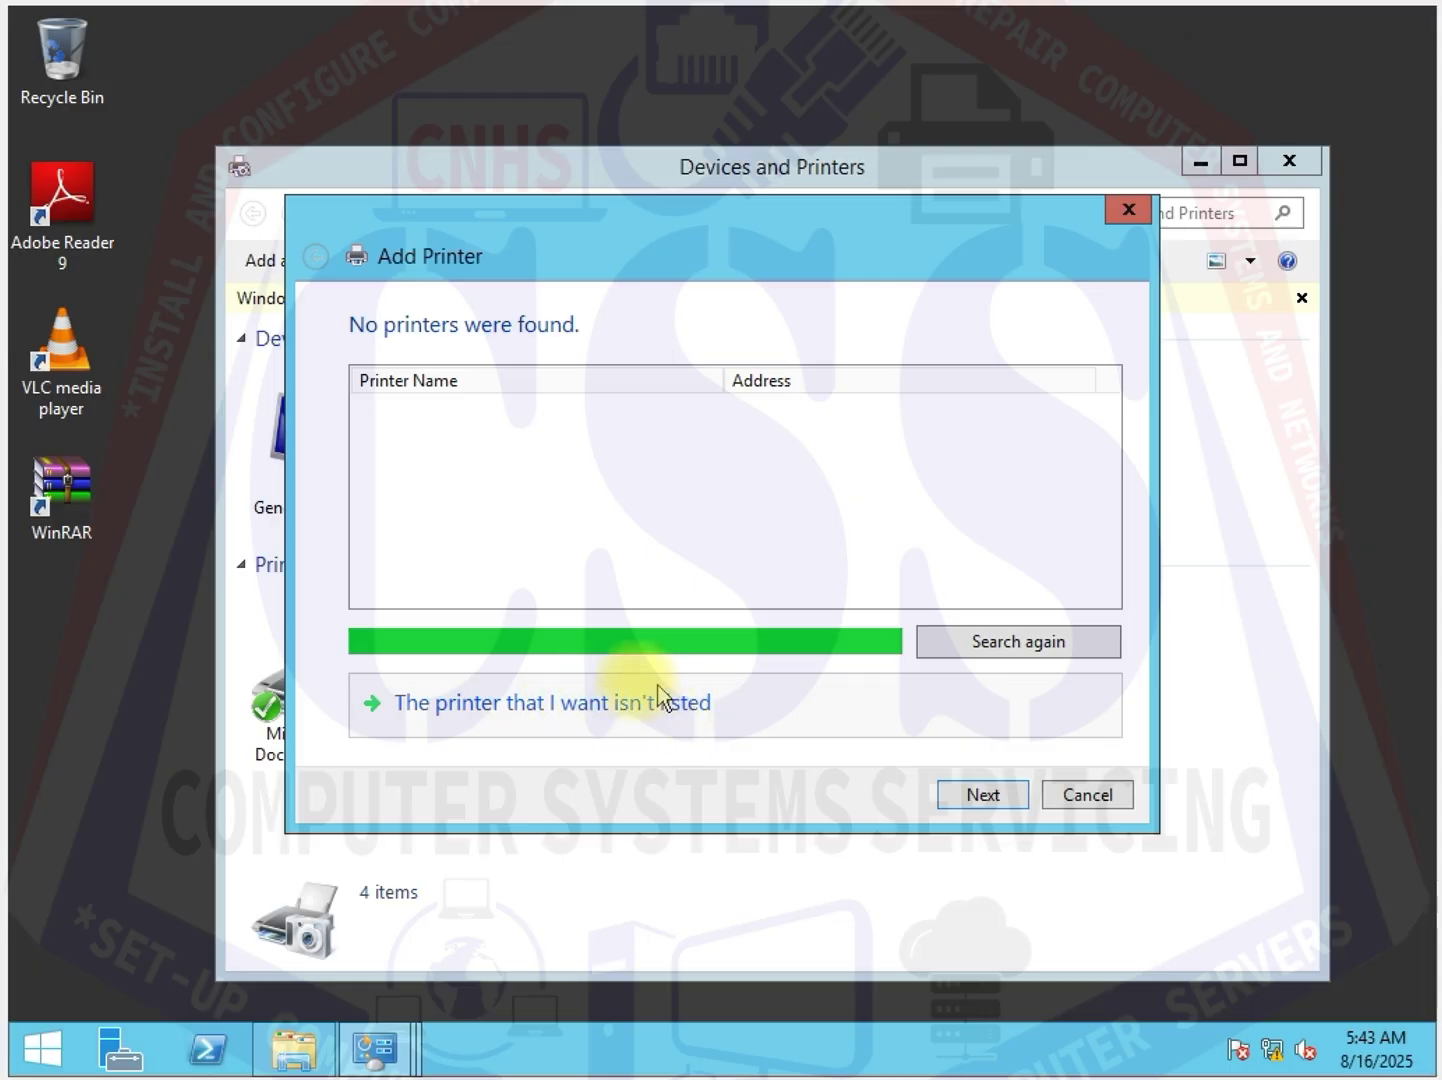
left_click(968, 794)
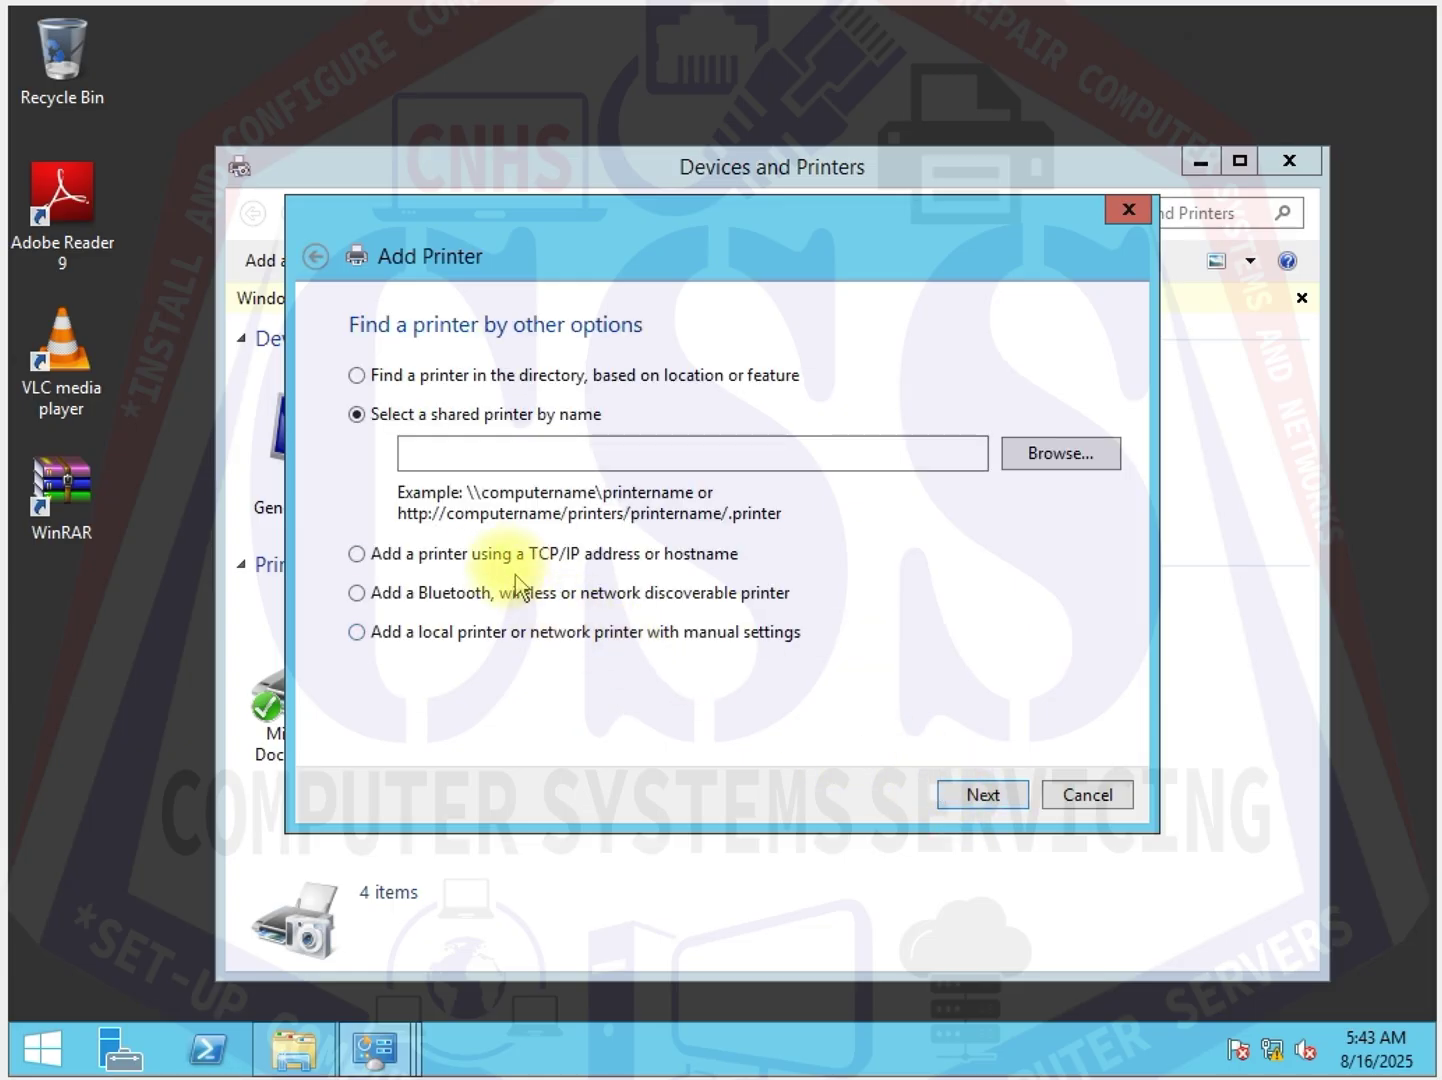
left_click(1100, 800)
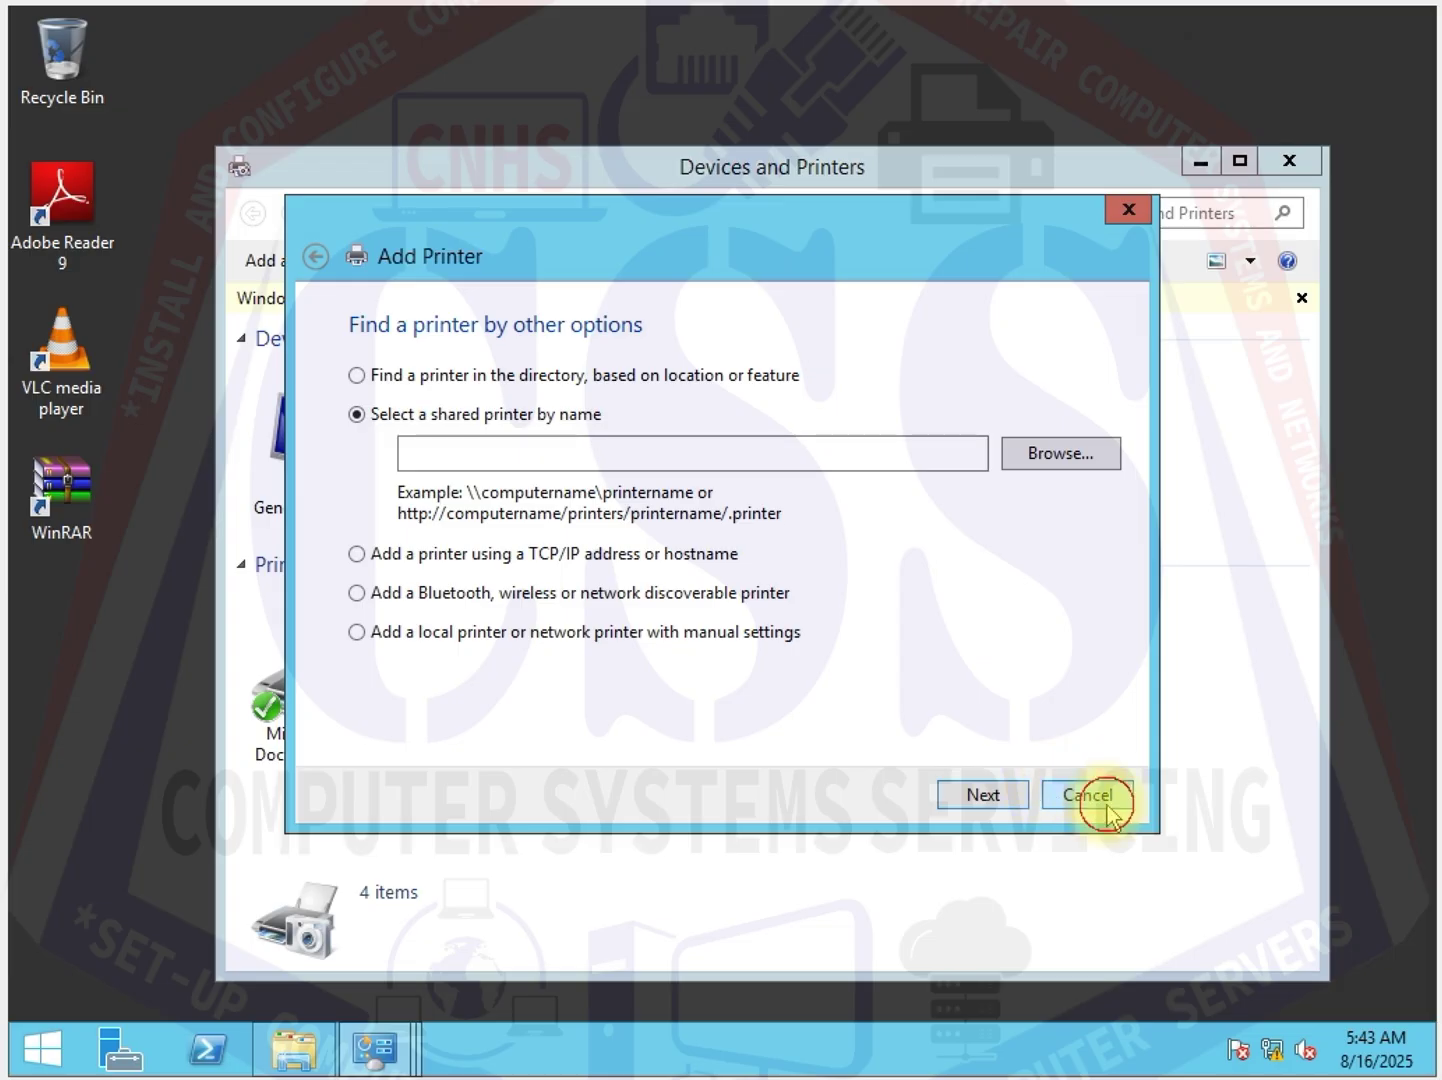
left_click(282, 262)
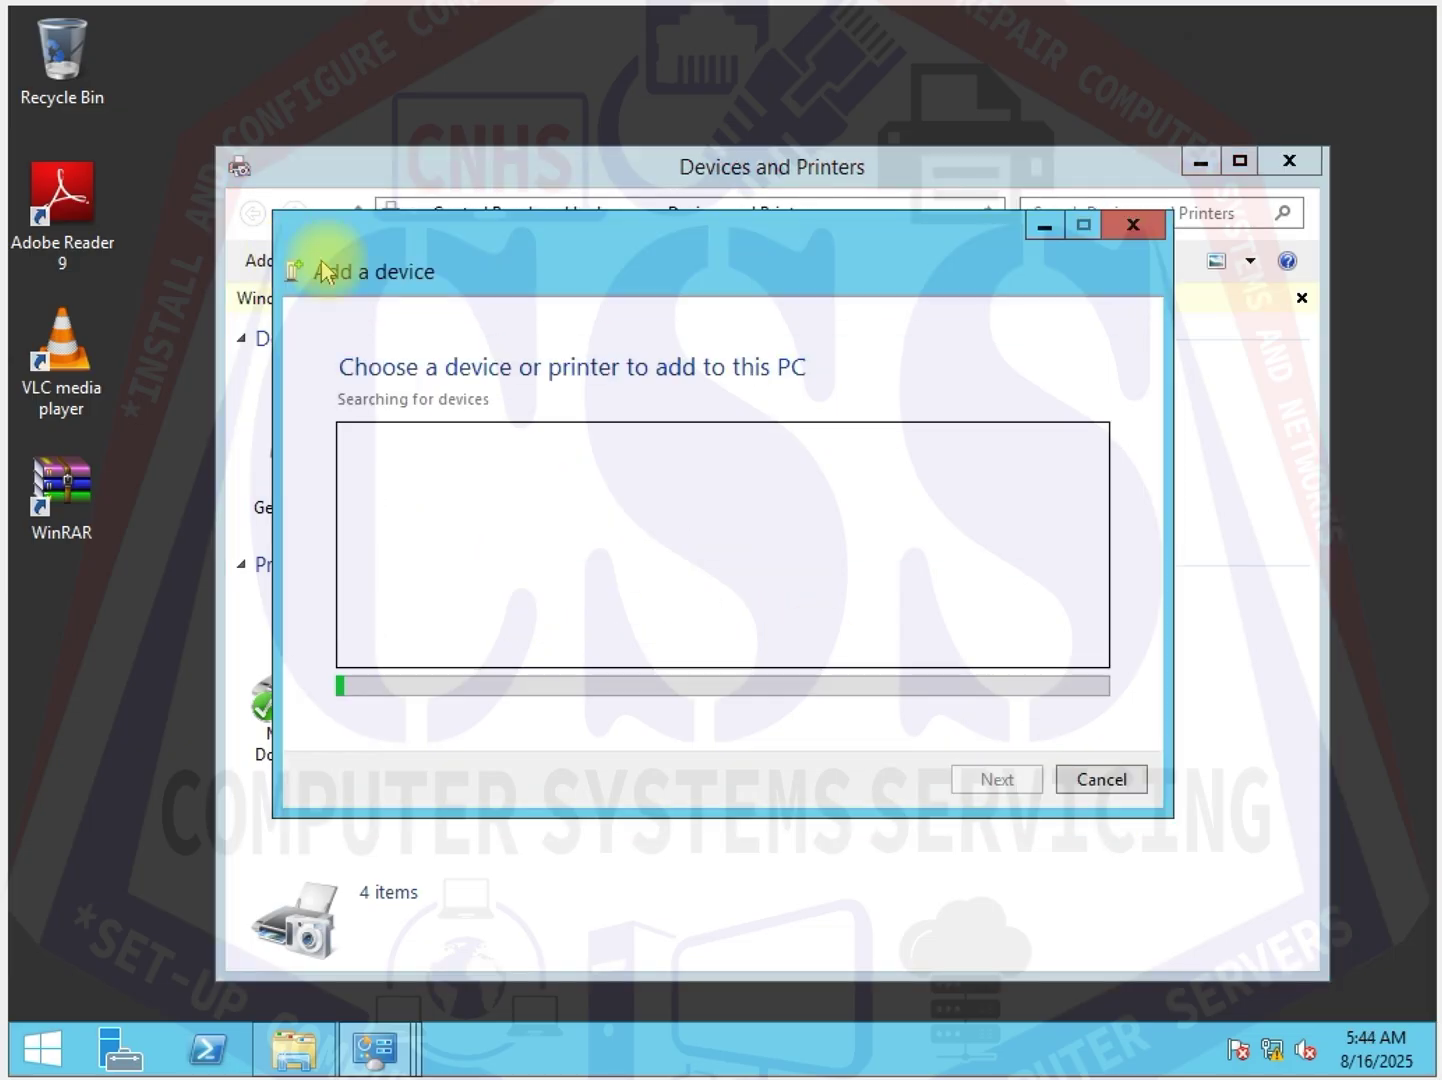
left_click(1133, 224)
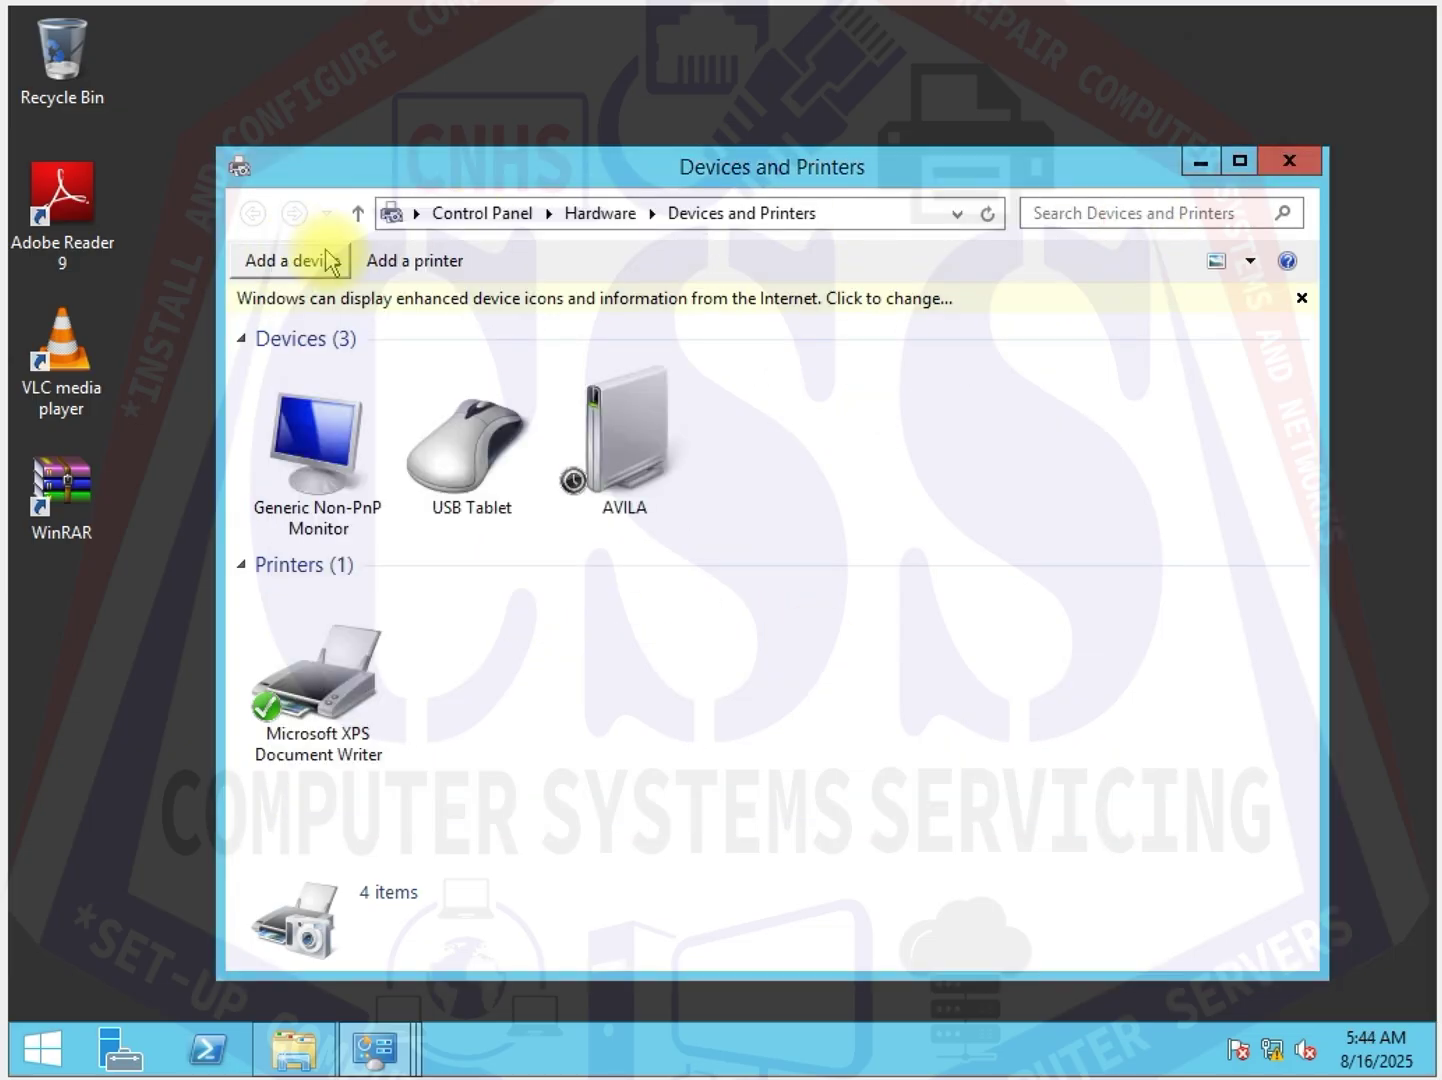
Start adding a local printer with manual settings on the existing port LPT2: (Printer Port)
left_click(392, 260)
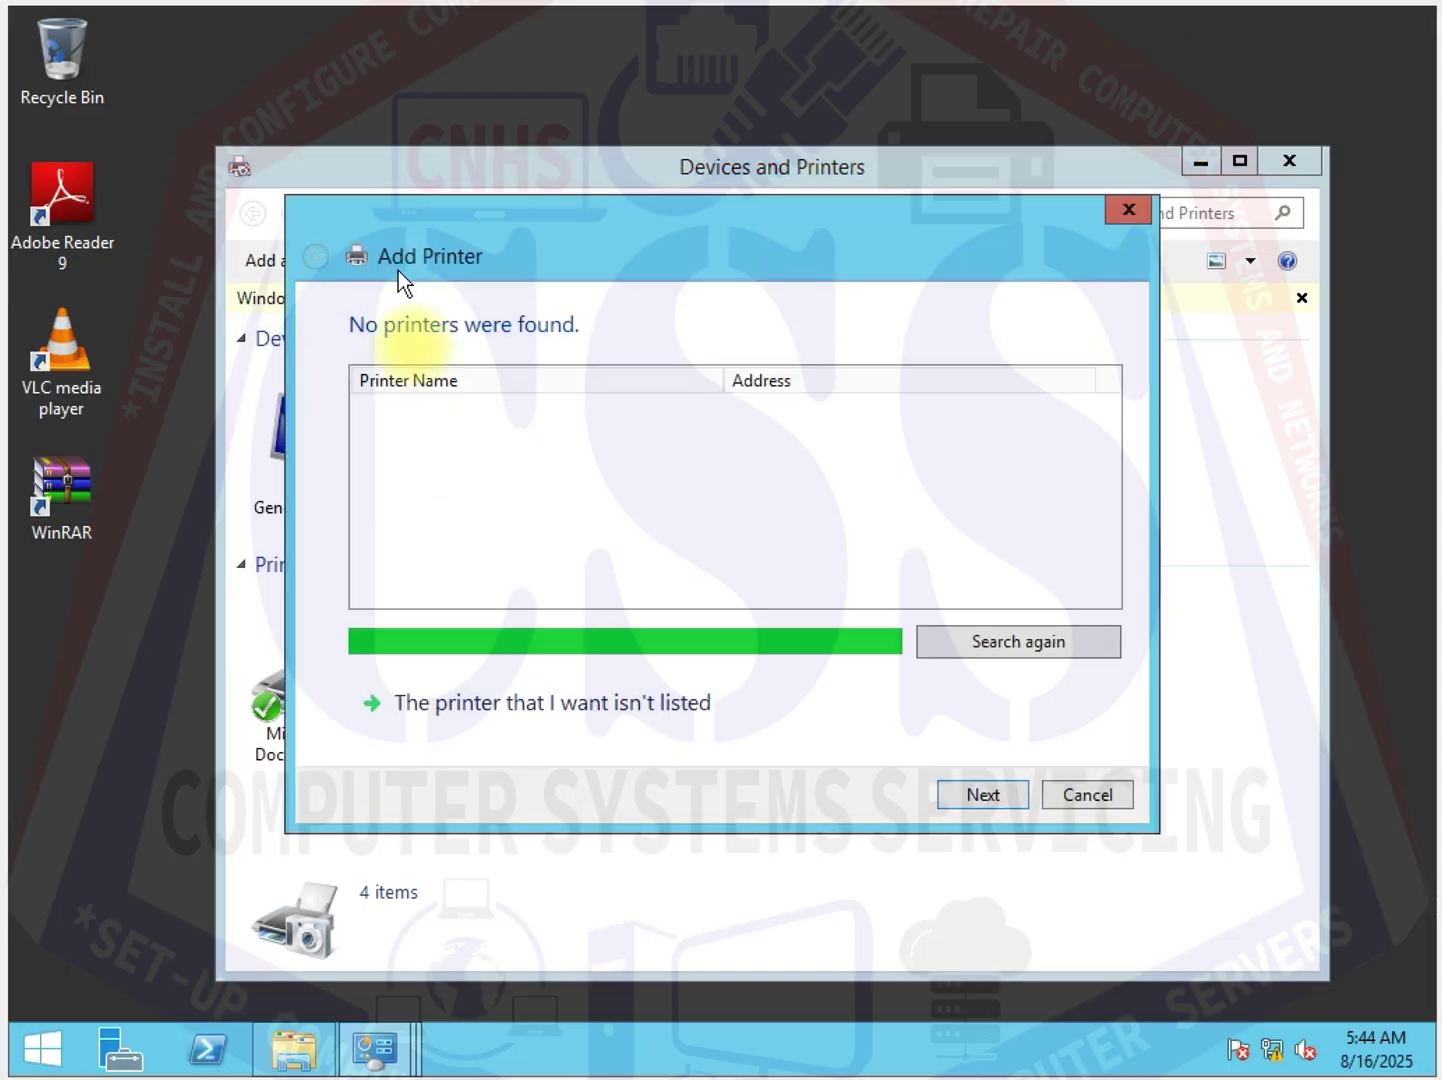
left_click(753, 708)
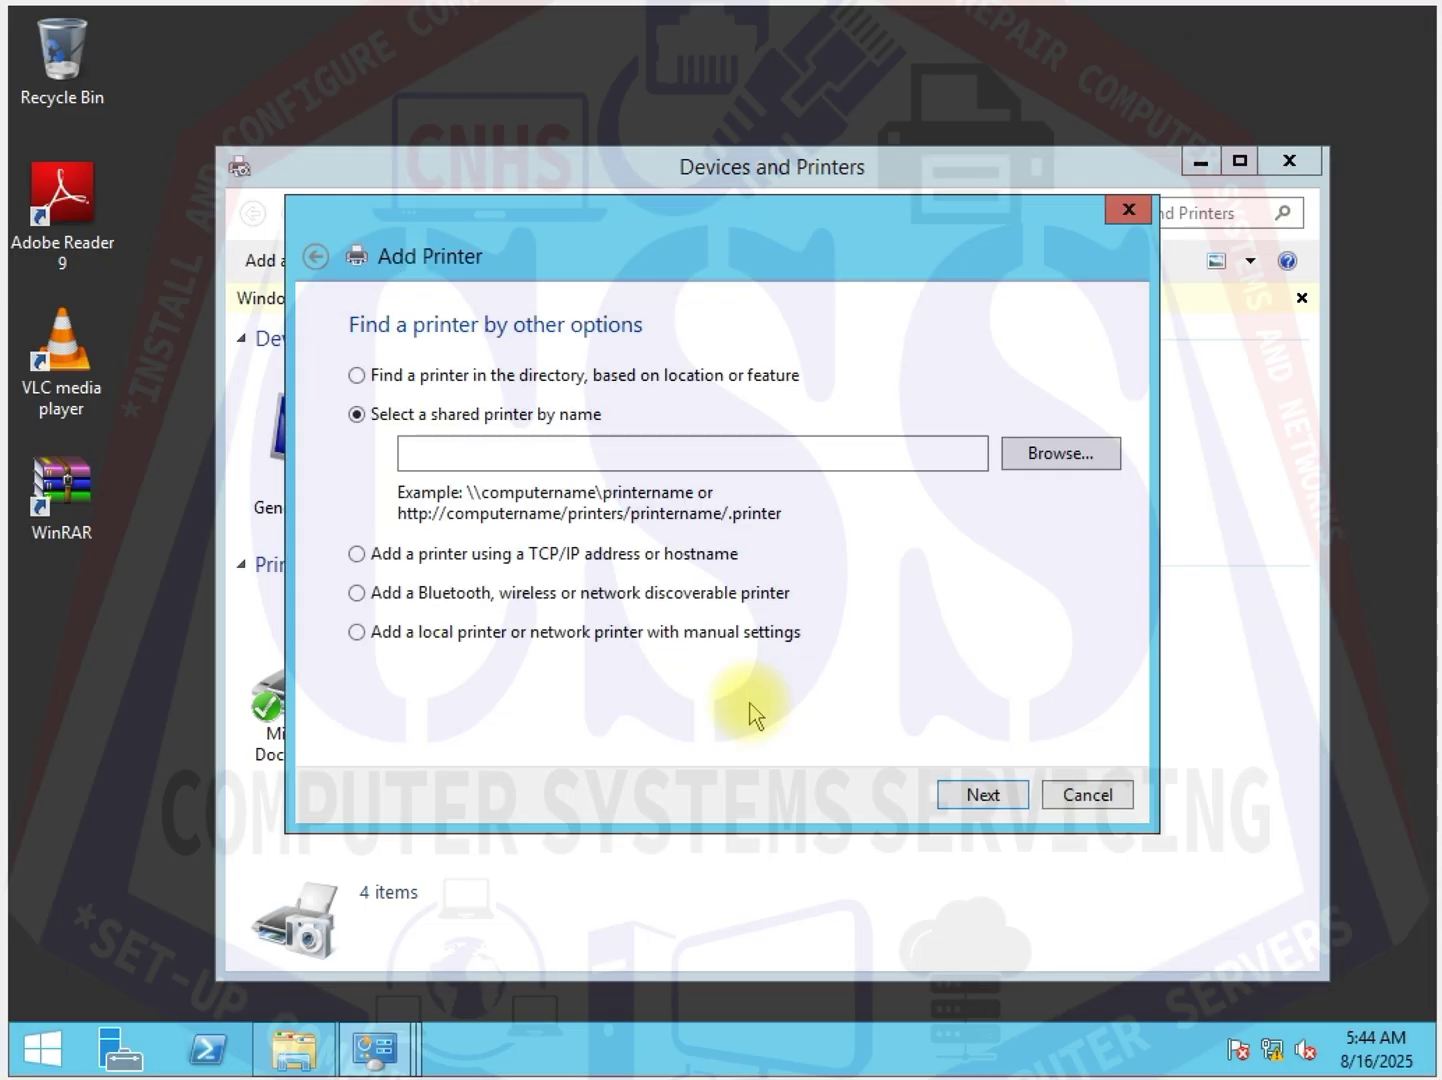
left_click(472, 633)
left_click(983, 794)
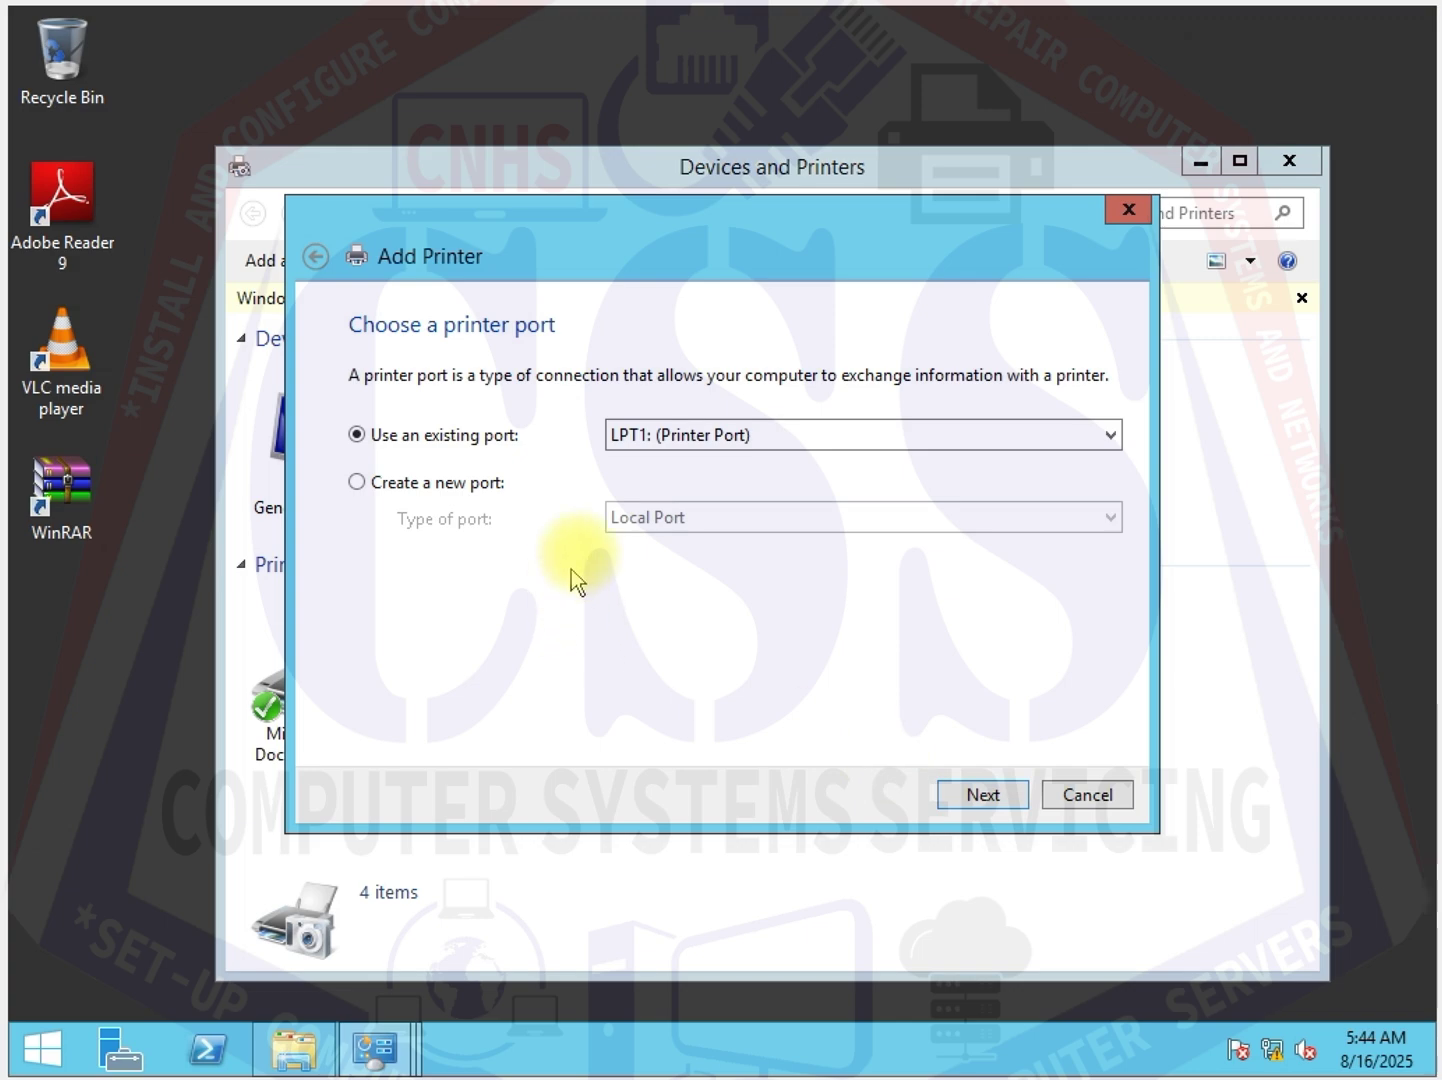
left_click(730, 440)
left_click(705, 483)
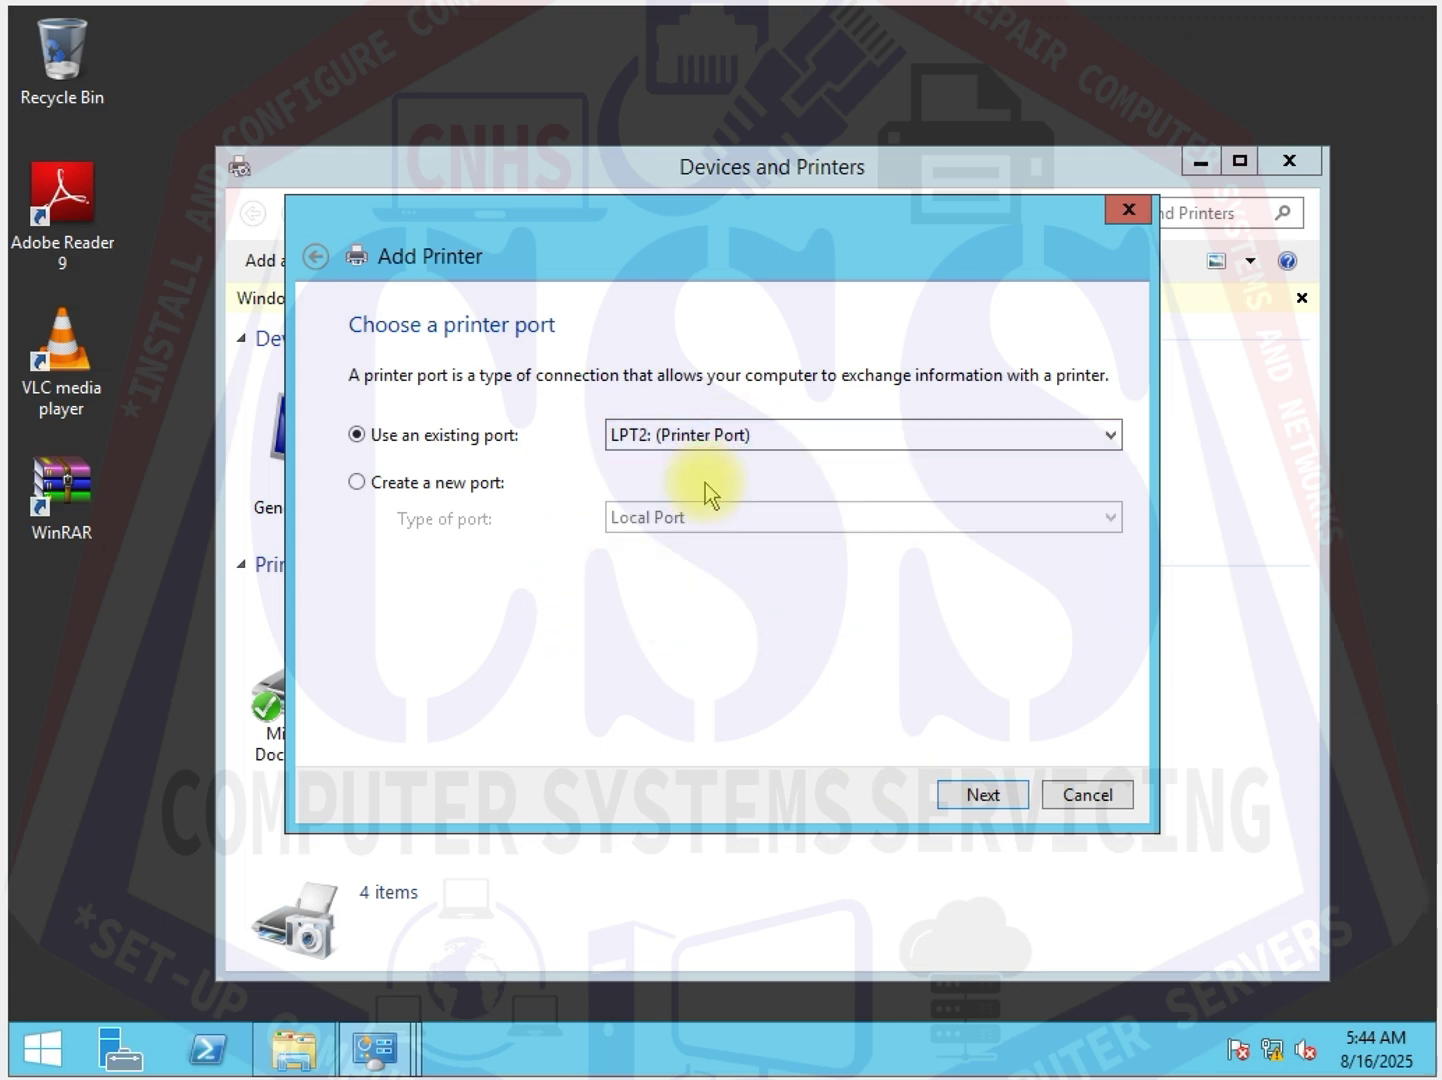
left_click(1000, 798)
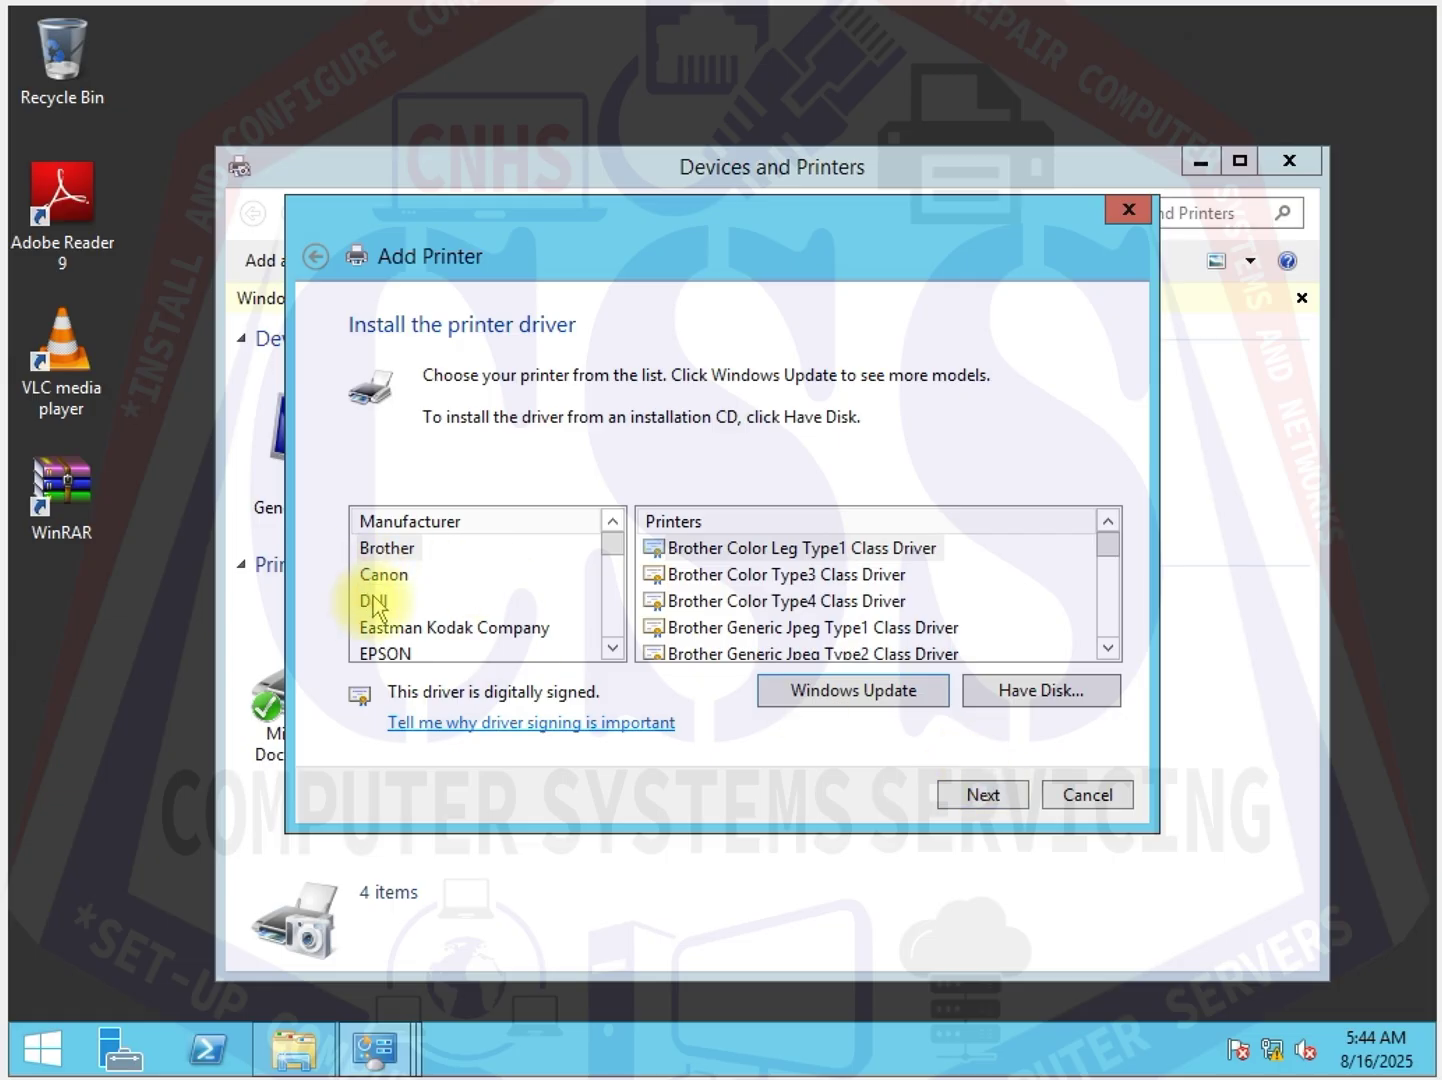
Choose EPSON as the manufacturer and Epson ESC/P 9pin V4 Class Driver as the printer driver, and proceed to the printer naming page
left_click(380, 652)
left_click(727, 550)
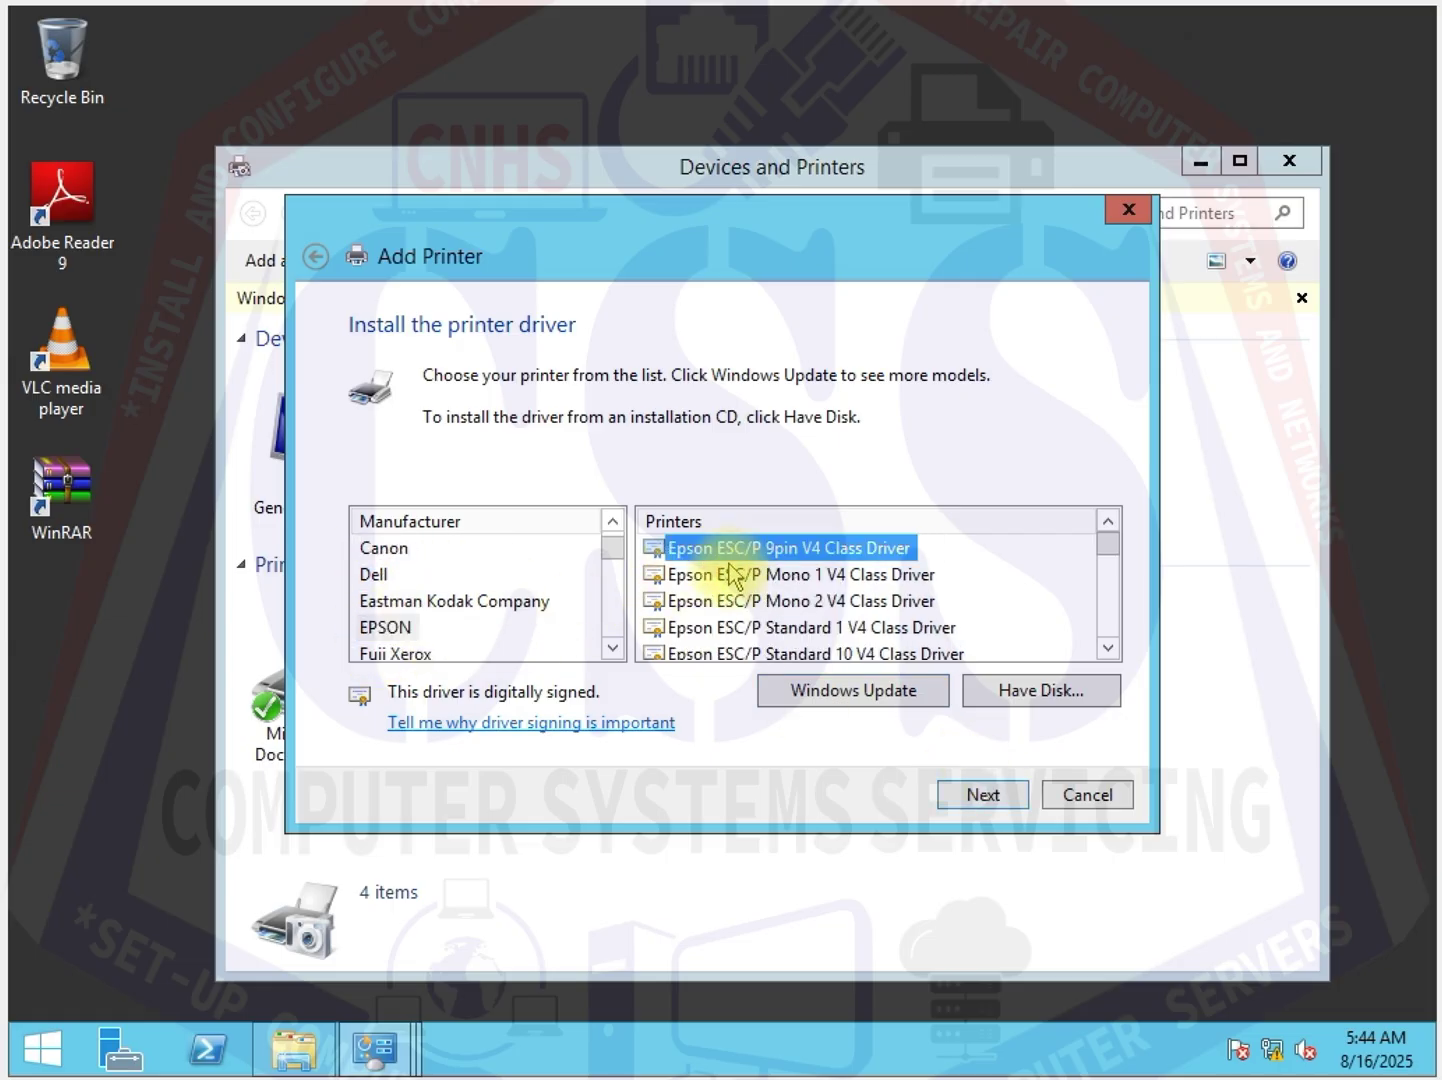
left_click(728, 600)
scroll(943, 565, "down", 3)
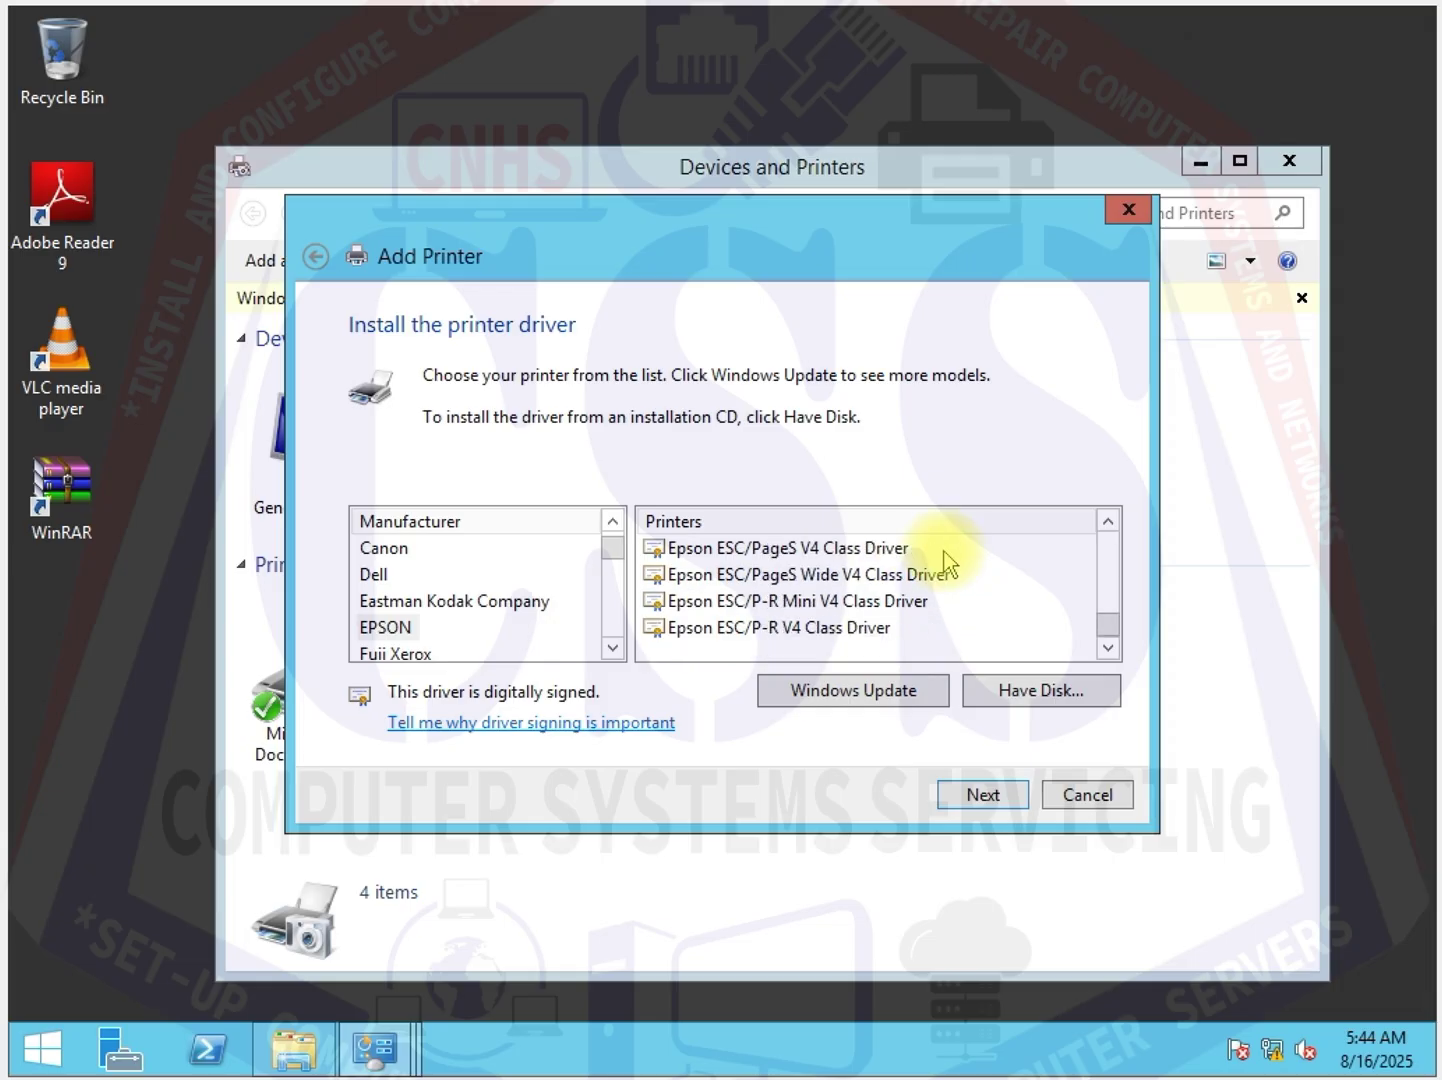
scroll(915, 600, "up", 3)
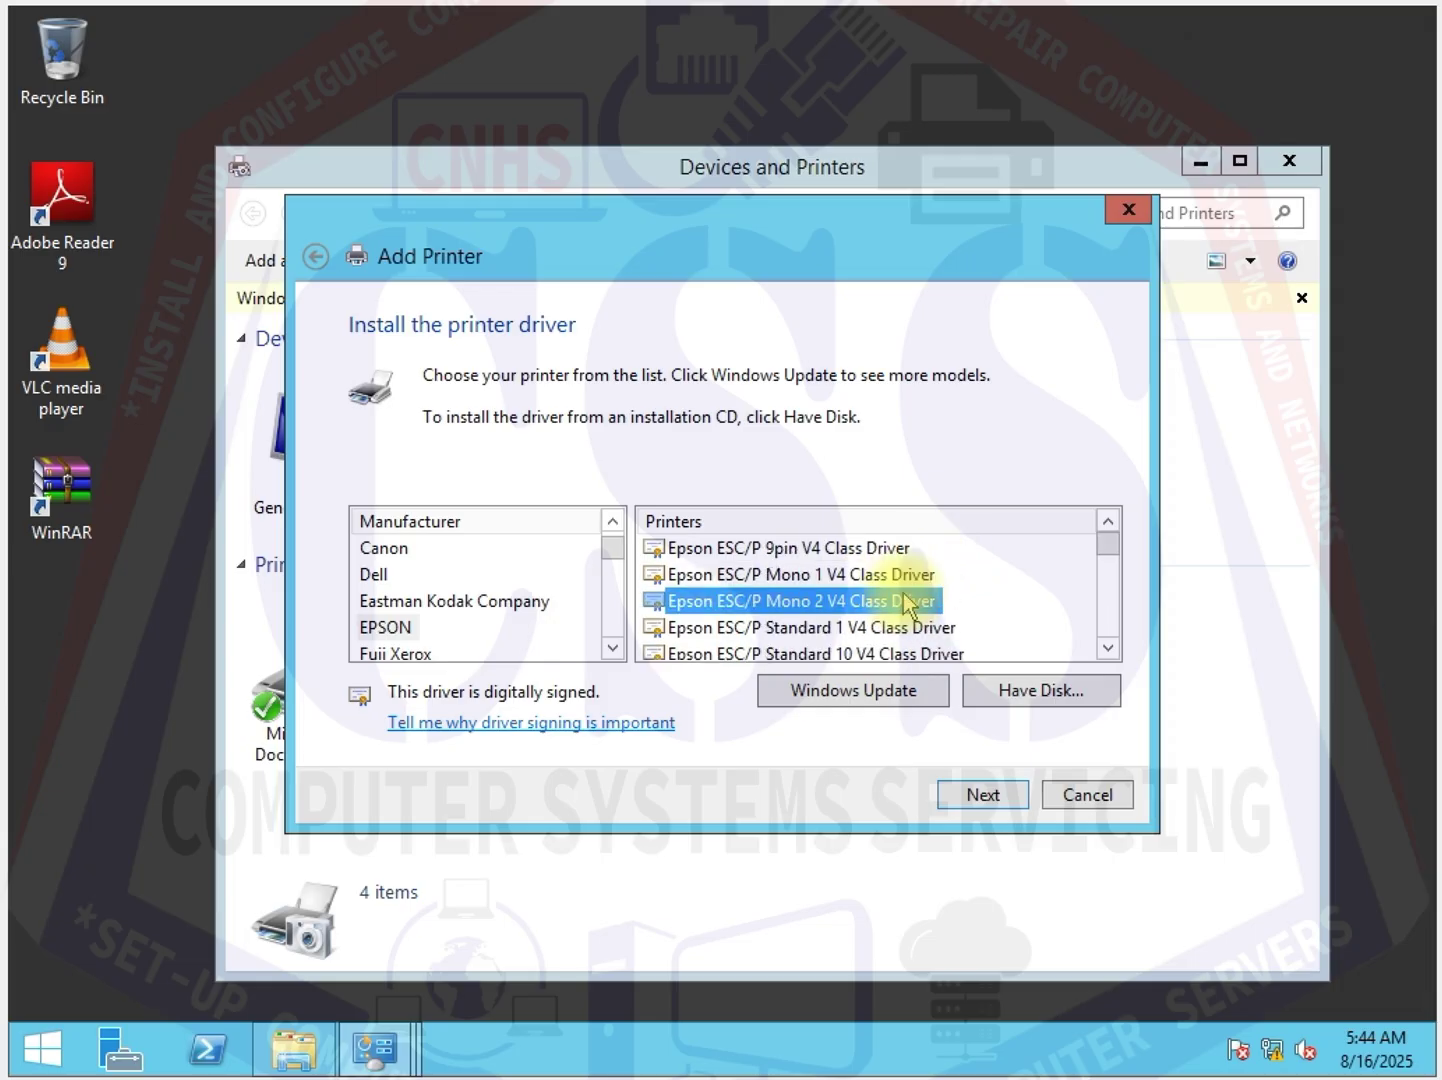
left_click(724, 550)
left_click(985, 800)
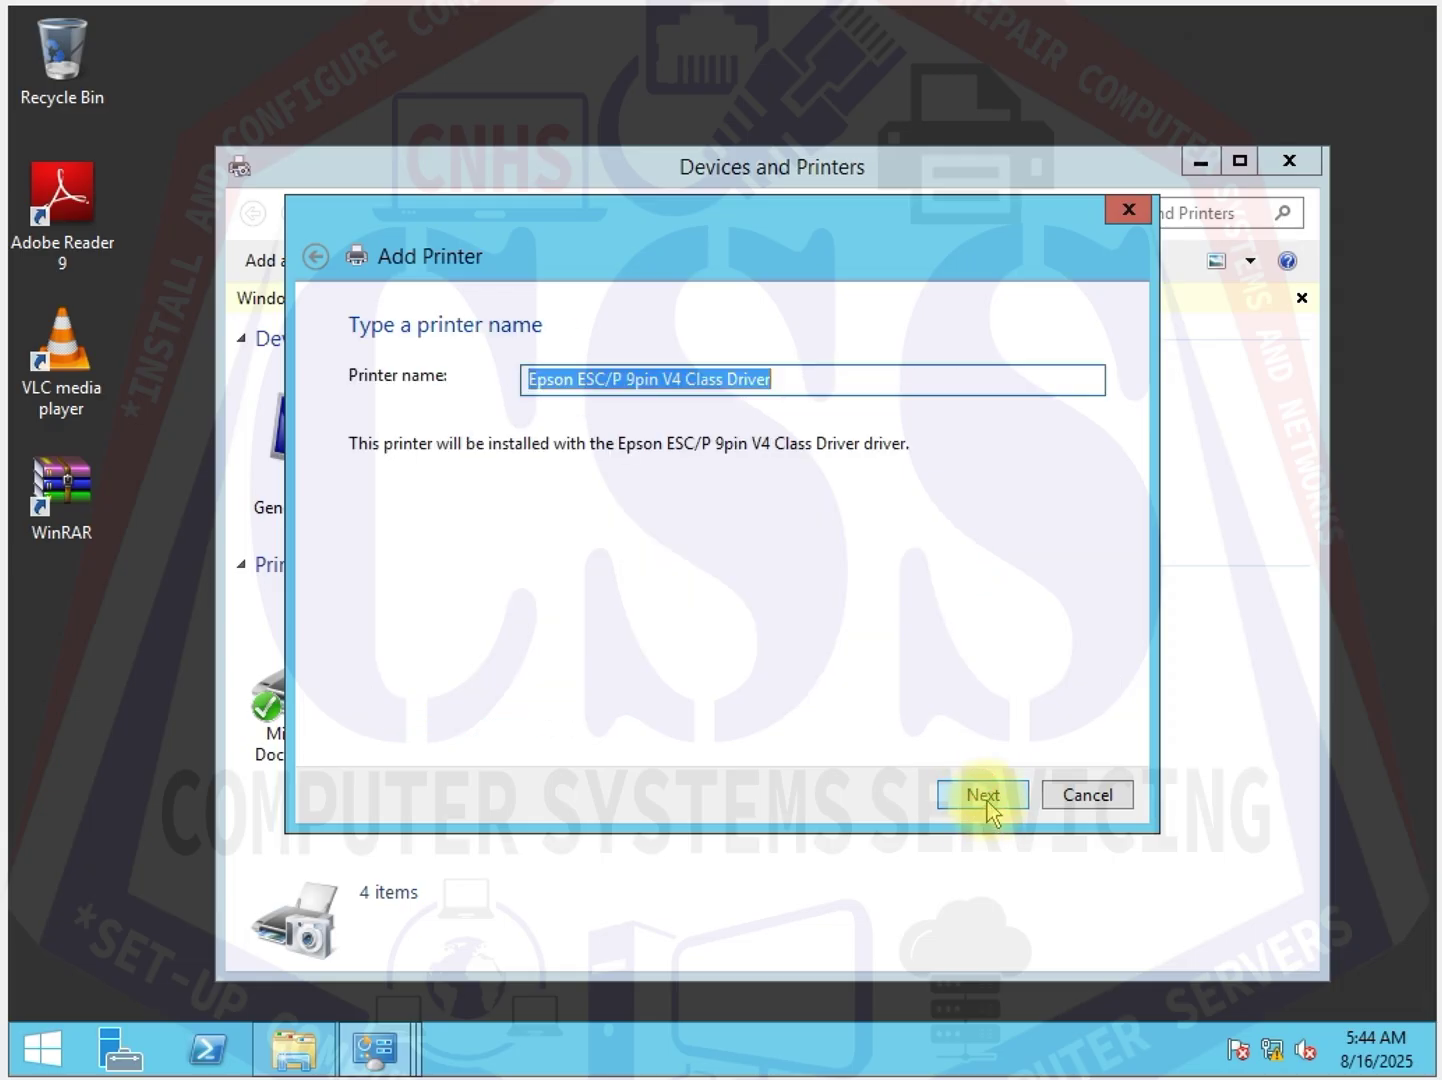
Name the new printer Epson SAMPLE PRINTER and proceed to the printer sharing page
double_click(800, 382)
left_click_drag(767, 382, 589, 378)
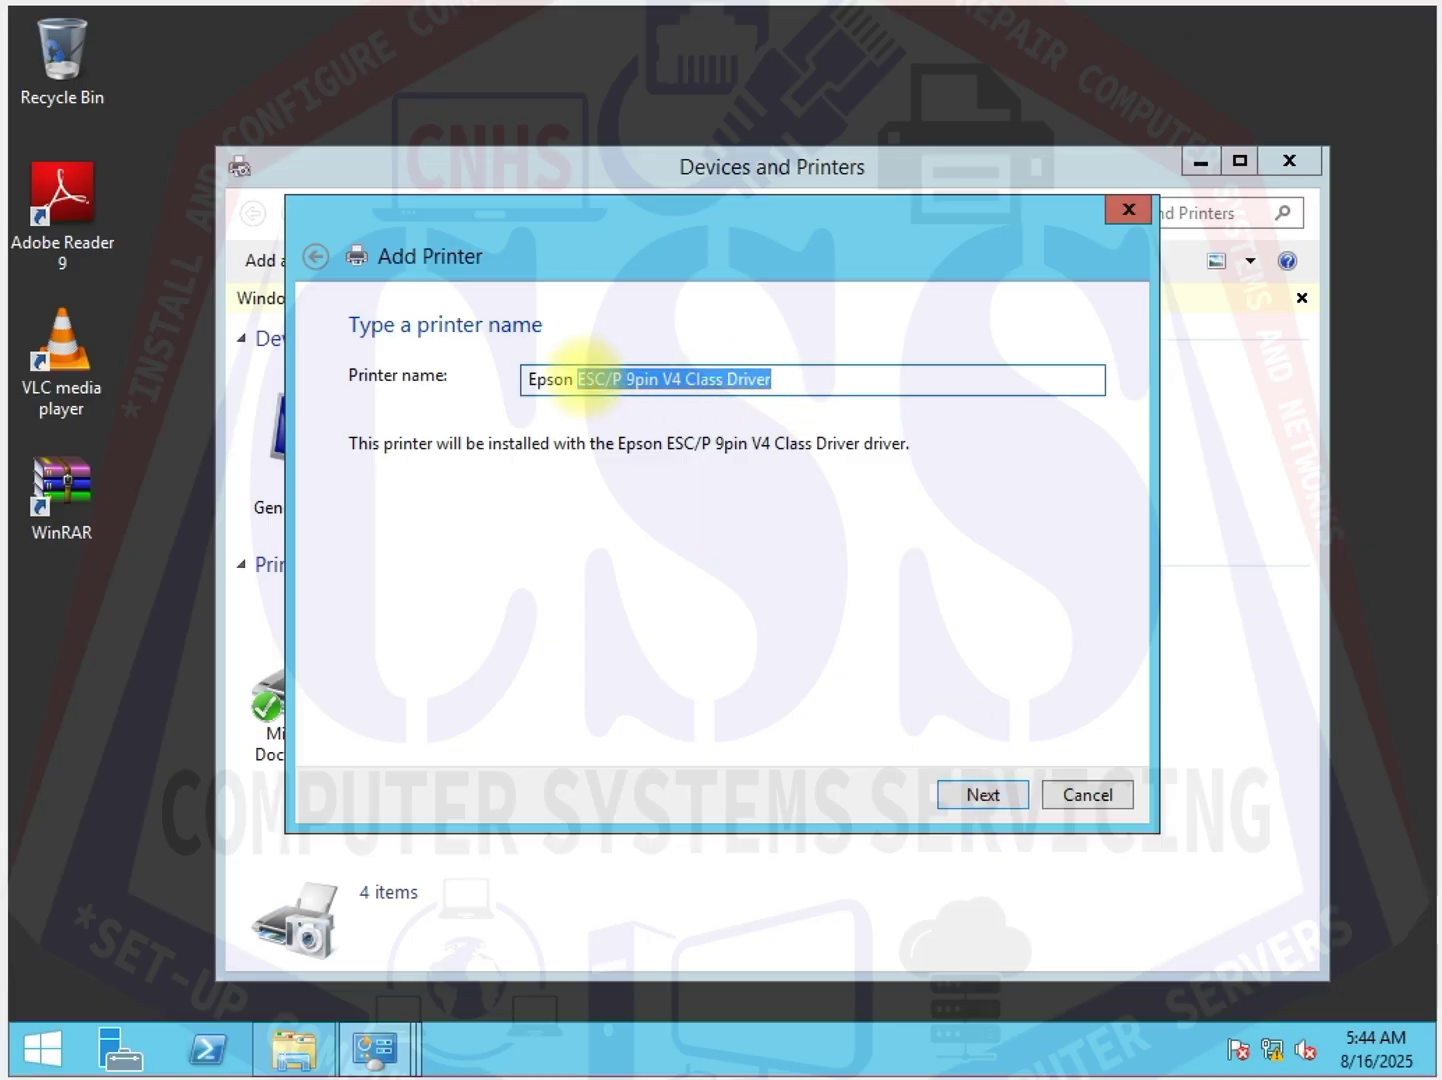
type("SAMPLE PRINTE")
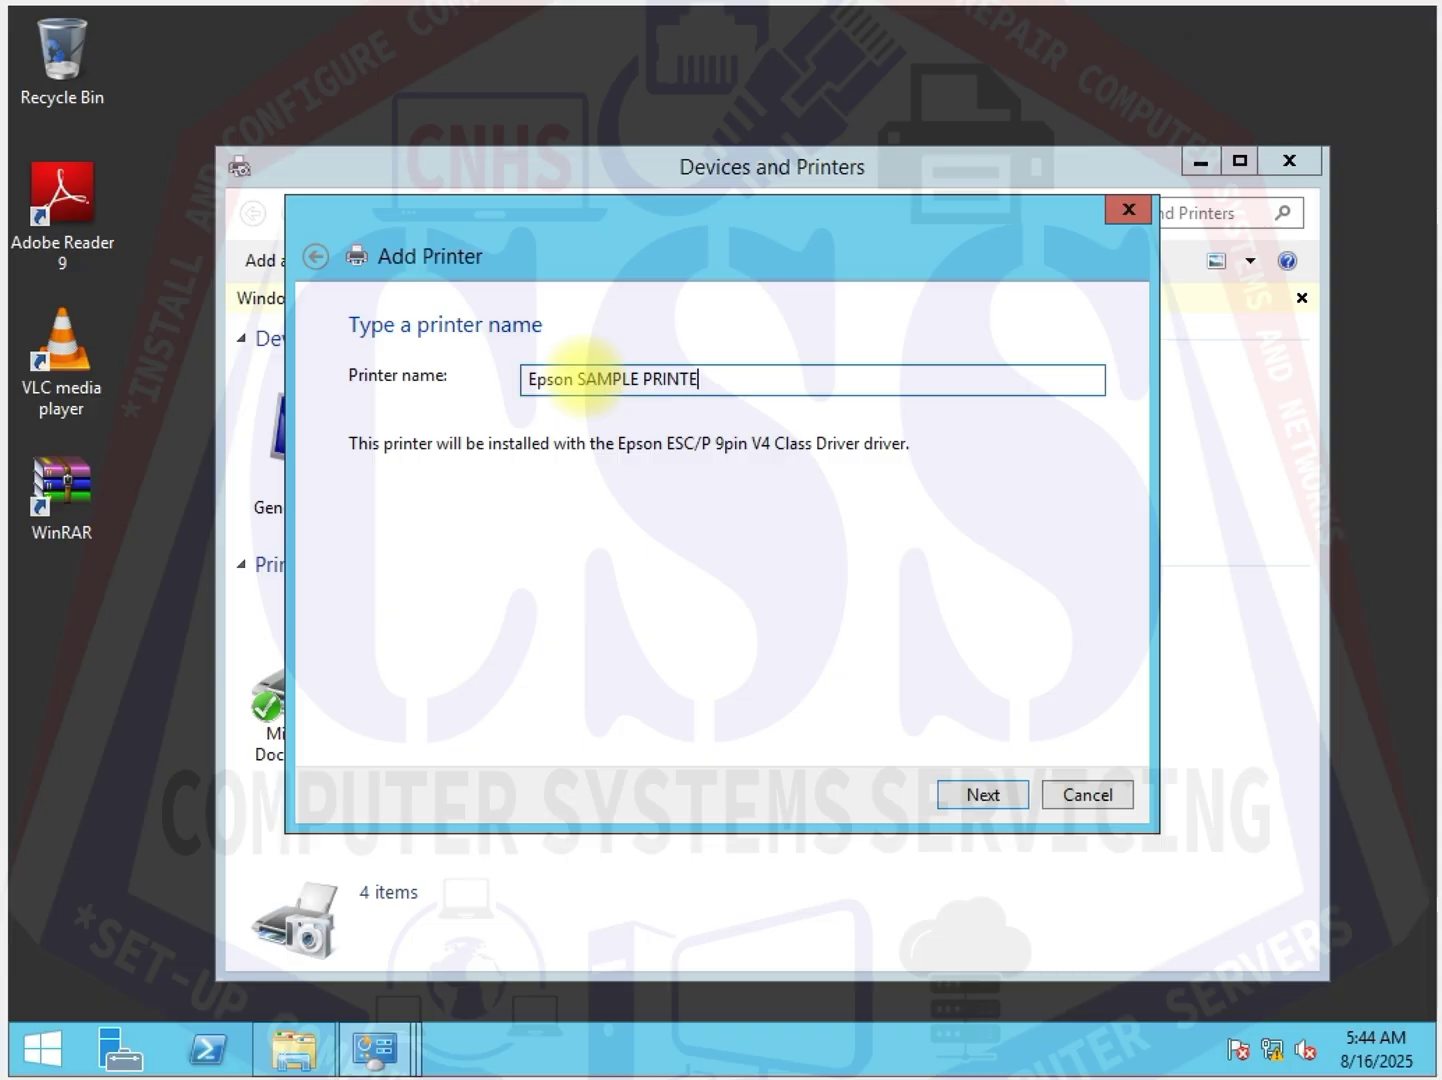
type("R")
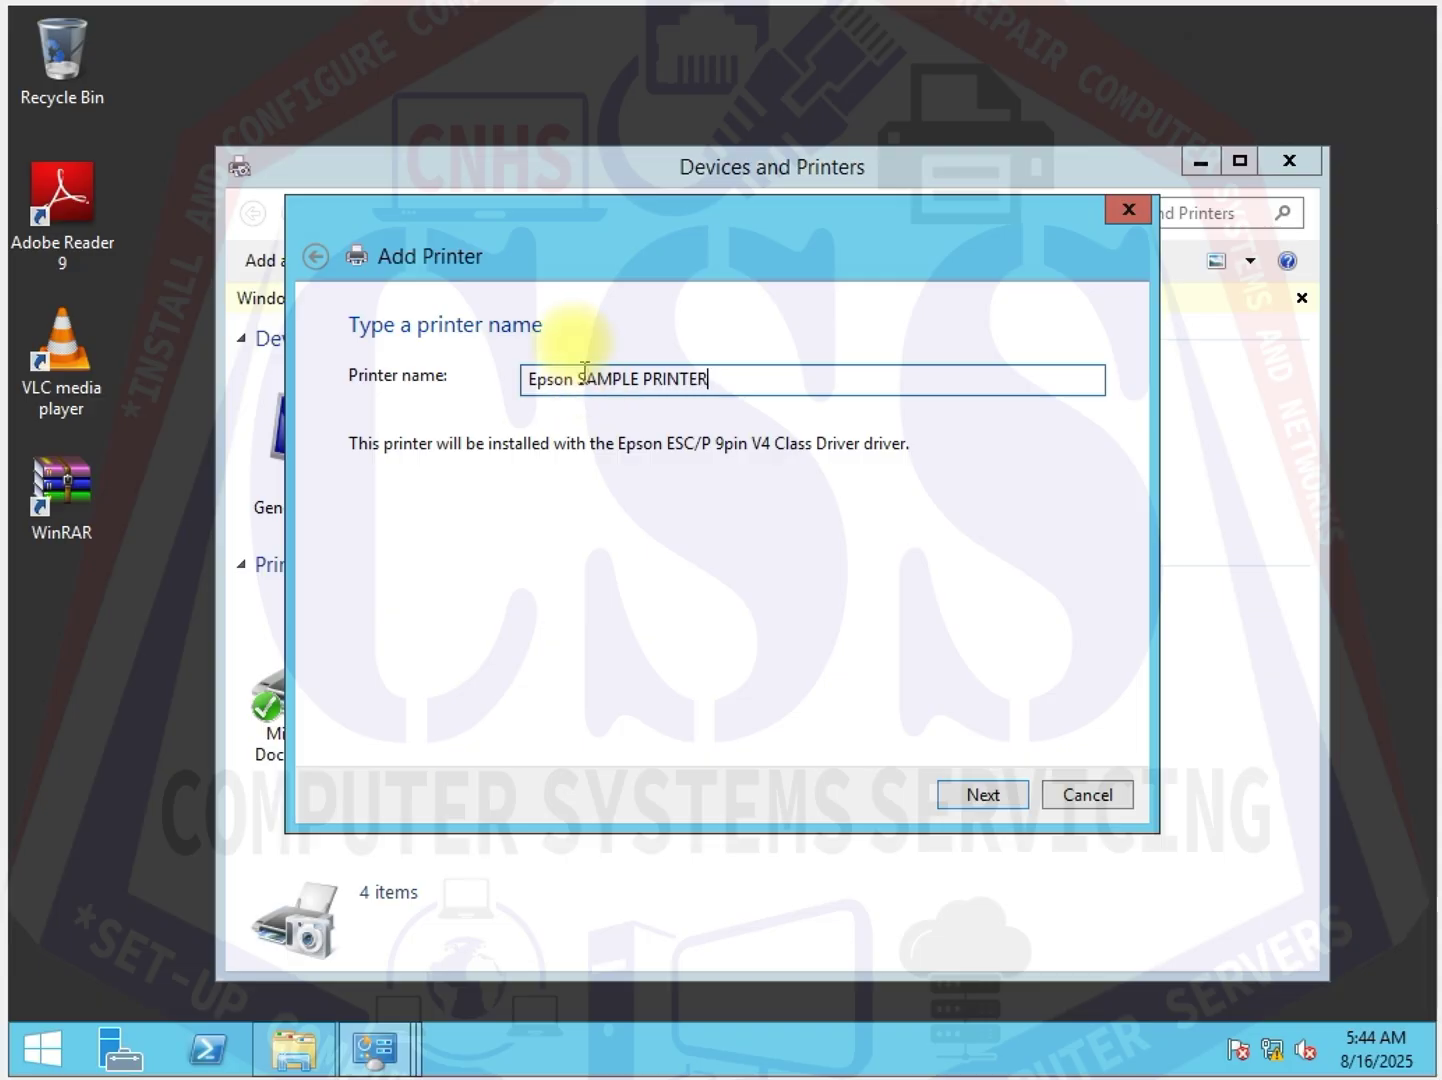
left_click(984, 795)
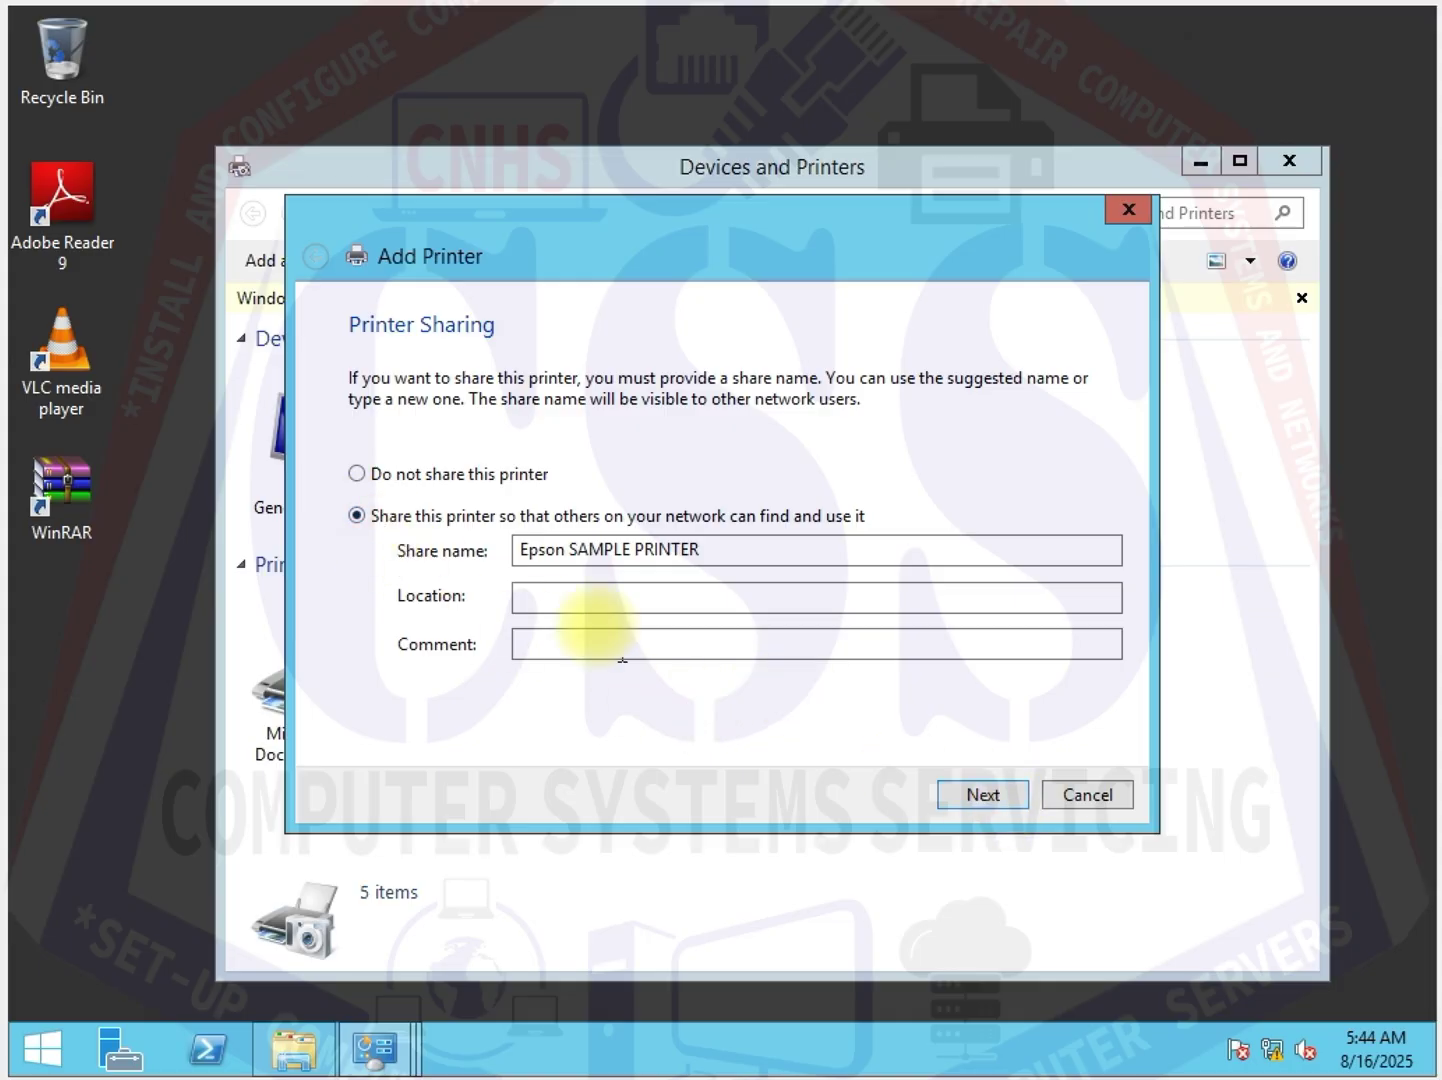
Choose not to share the printer and finish adding it without printing a test page
left_click(360, 474)
left_click(995, 797)
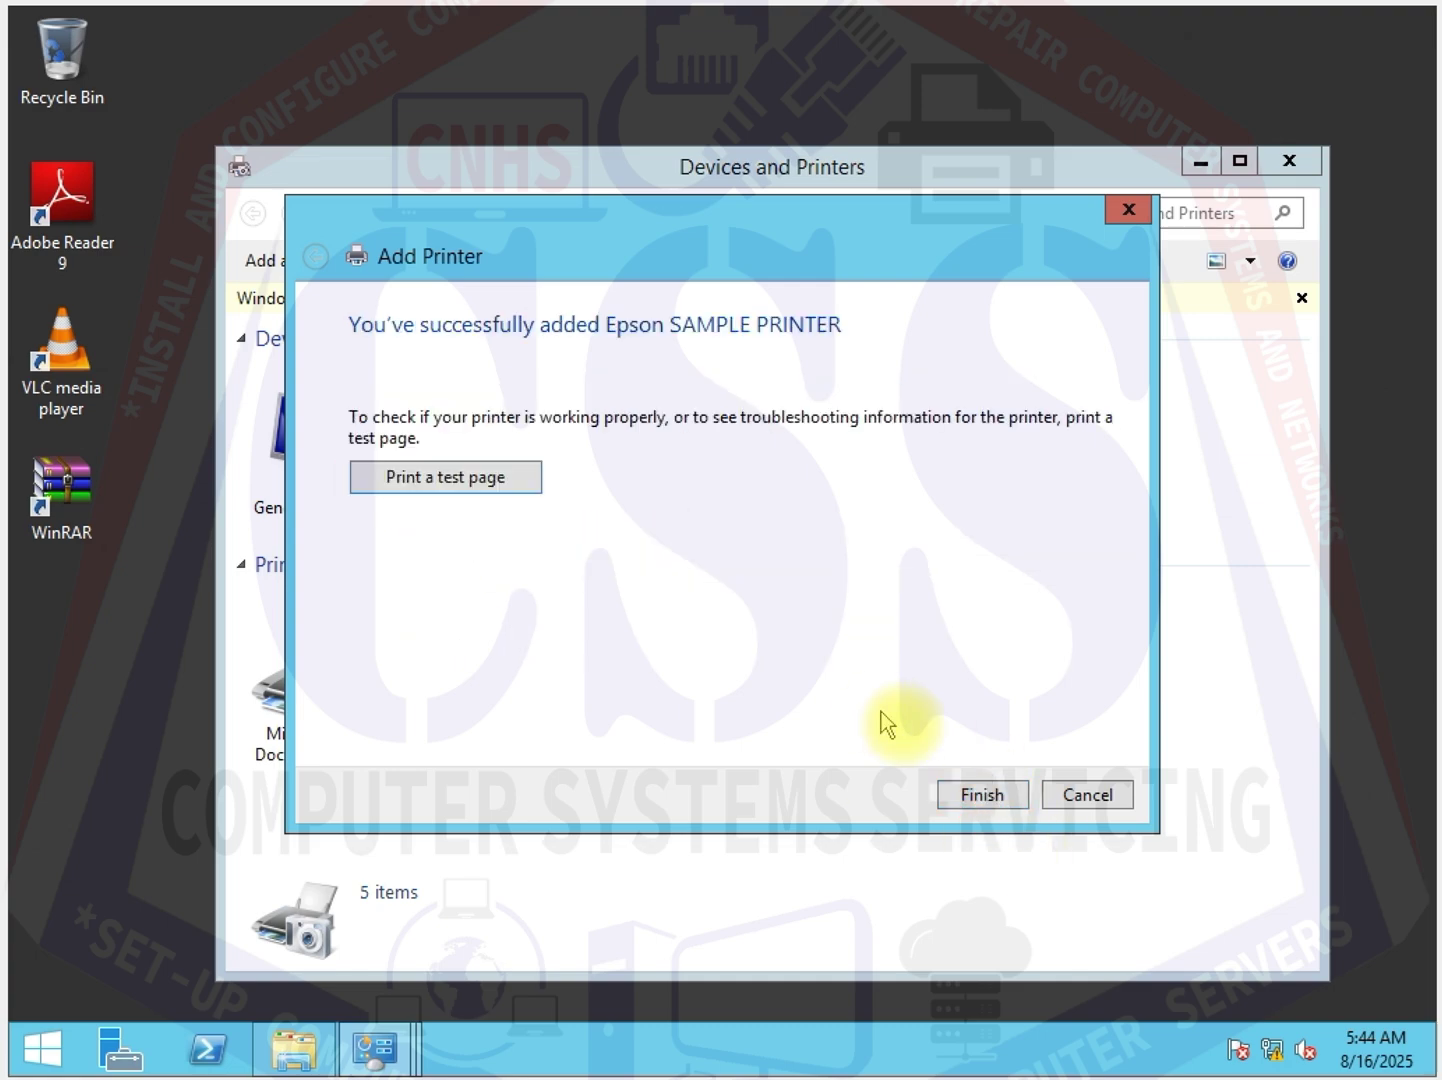
left_click(1005, 795)
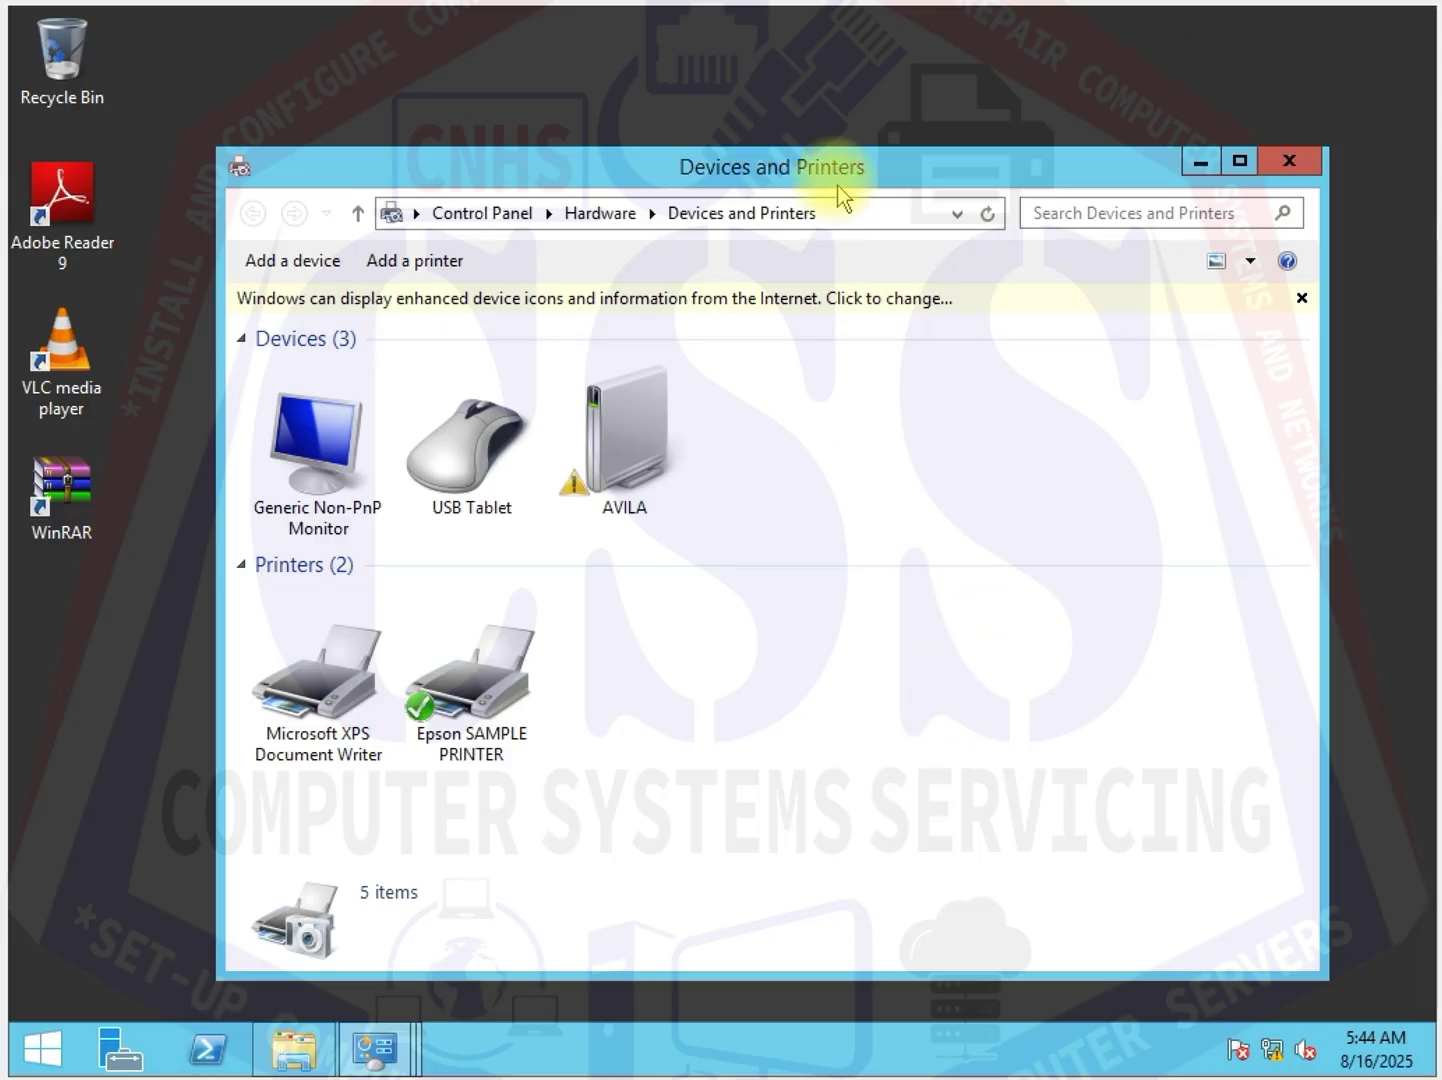
Open the printer properties of Epson SAMPLE PRINTER in Devices and Printers
mouse_move(832, 170)
left_mouse_down()
mouse_move(769, 128)
mouse_move(822, 139)
left_mouse_up()
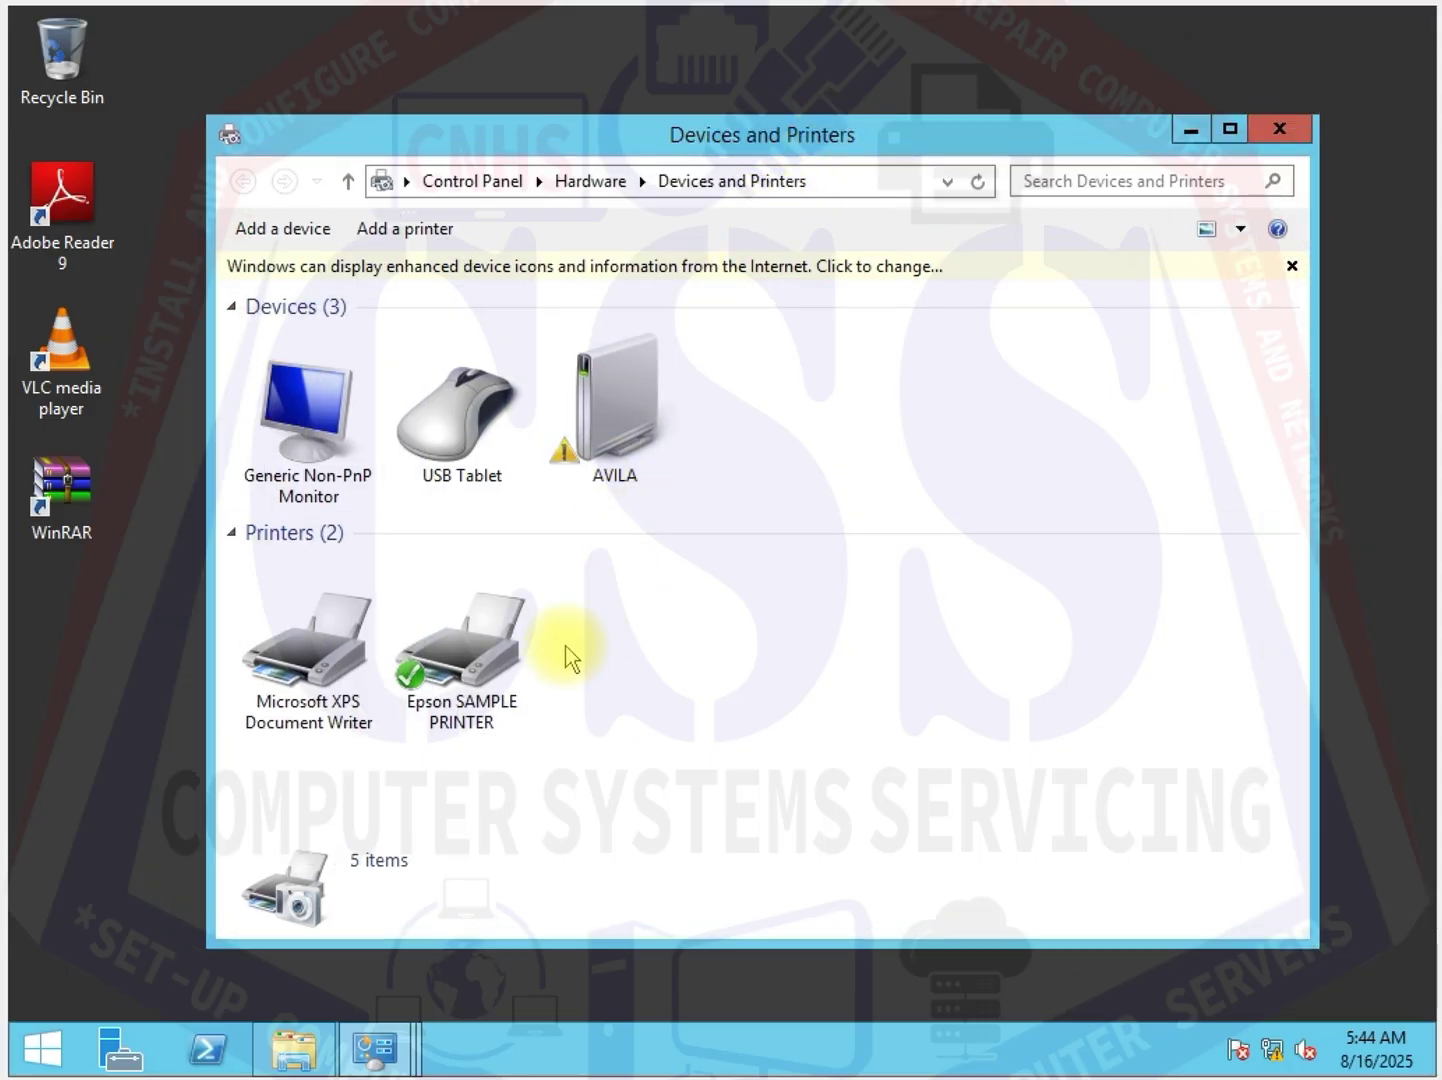
left_click(483, 670)
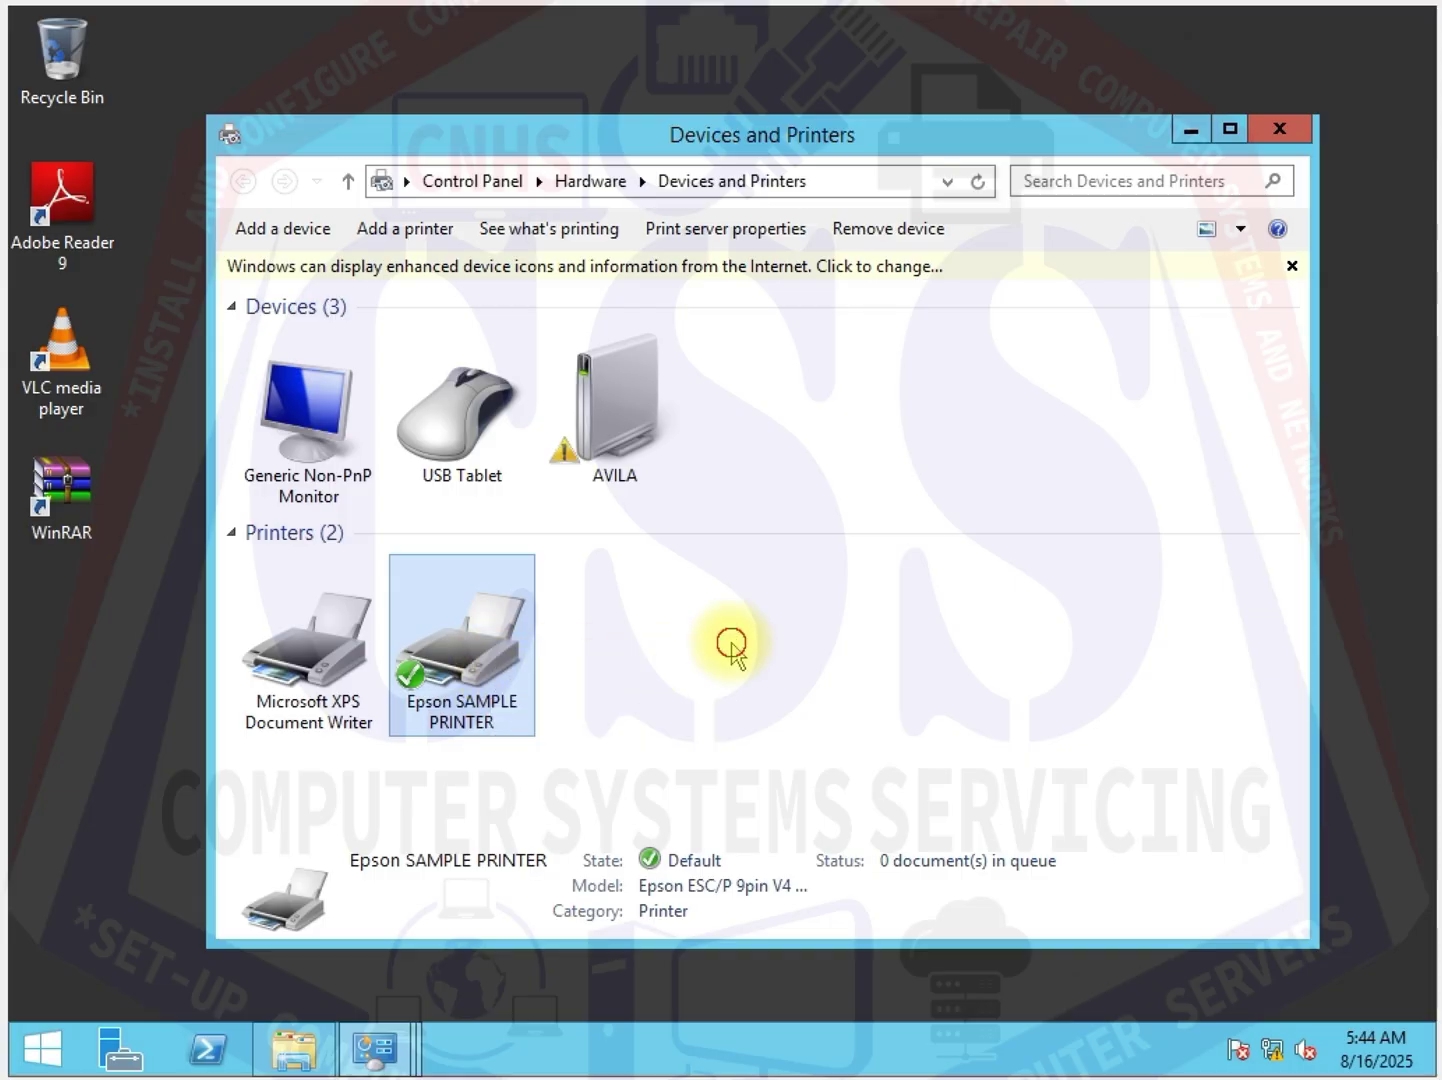
left_click(734, 644)
left_click(500, 662)
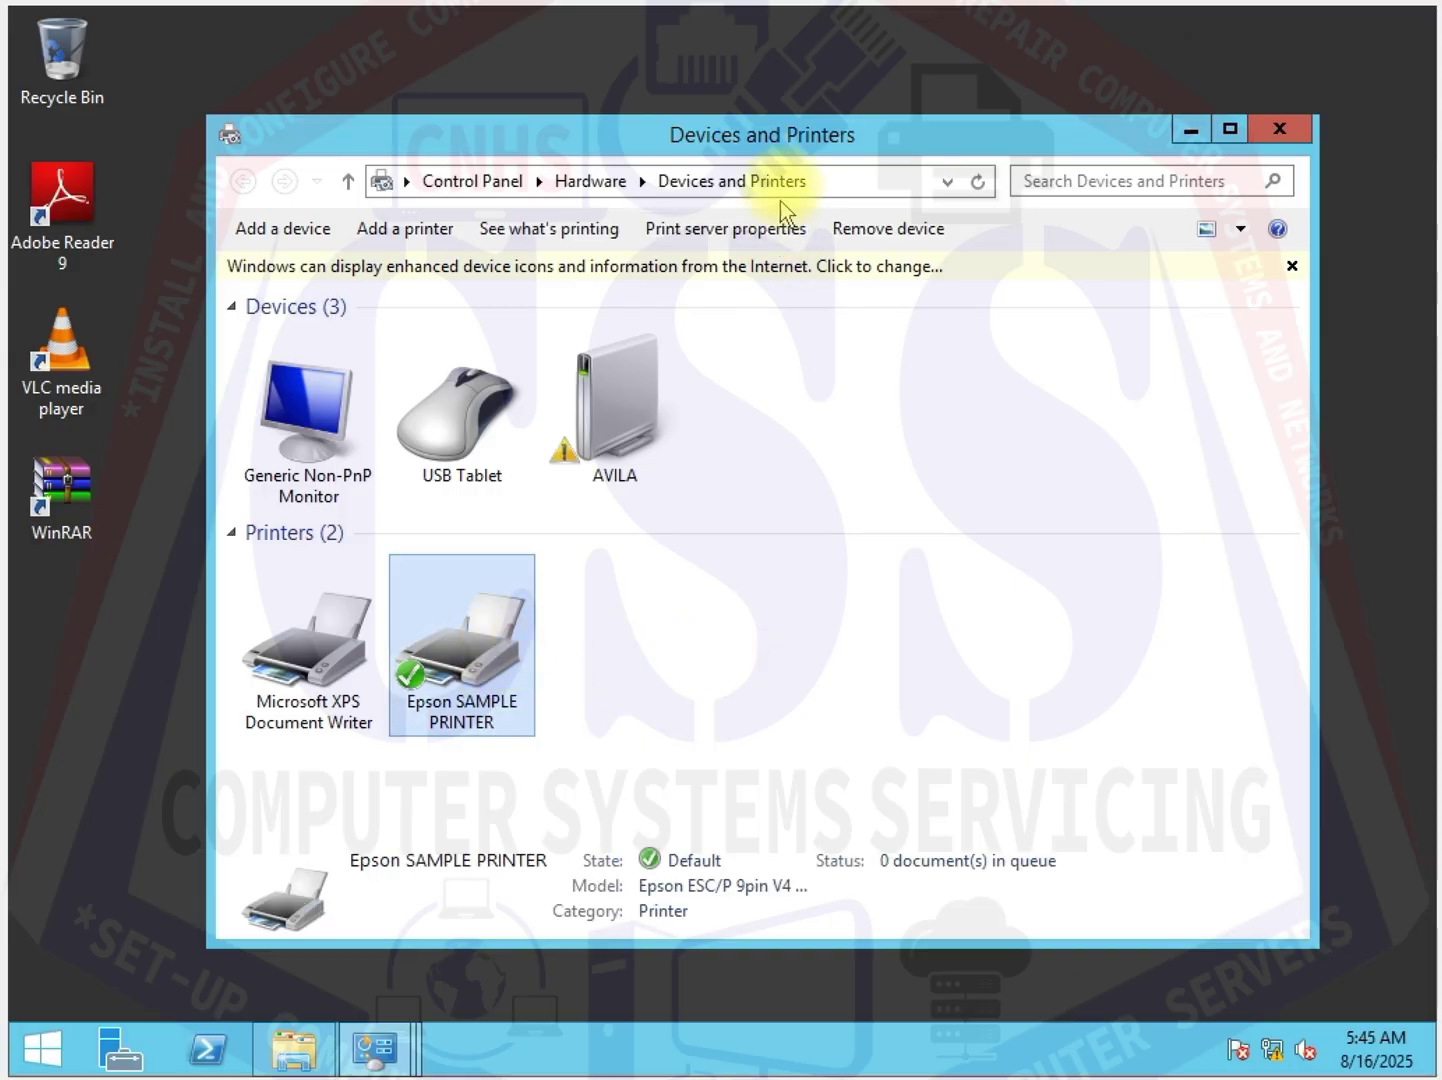
left_click_drag(807, 131, 857, 99)
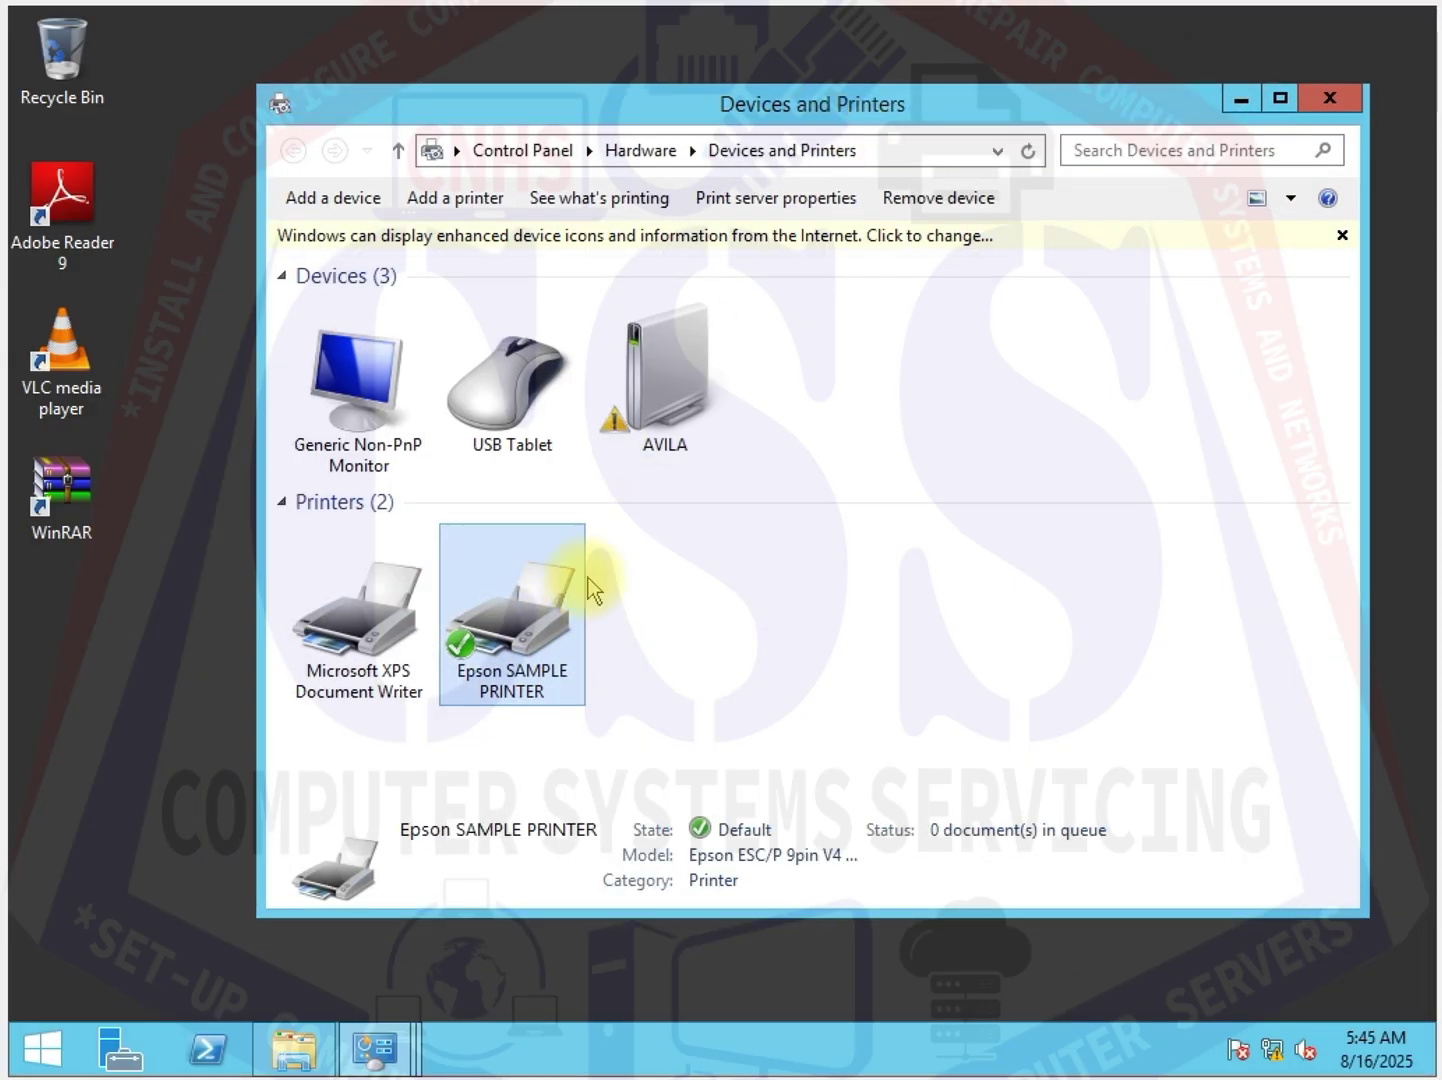
right_click(539, 621)
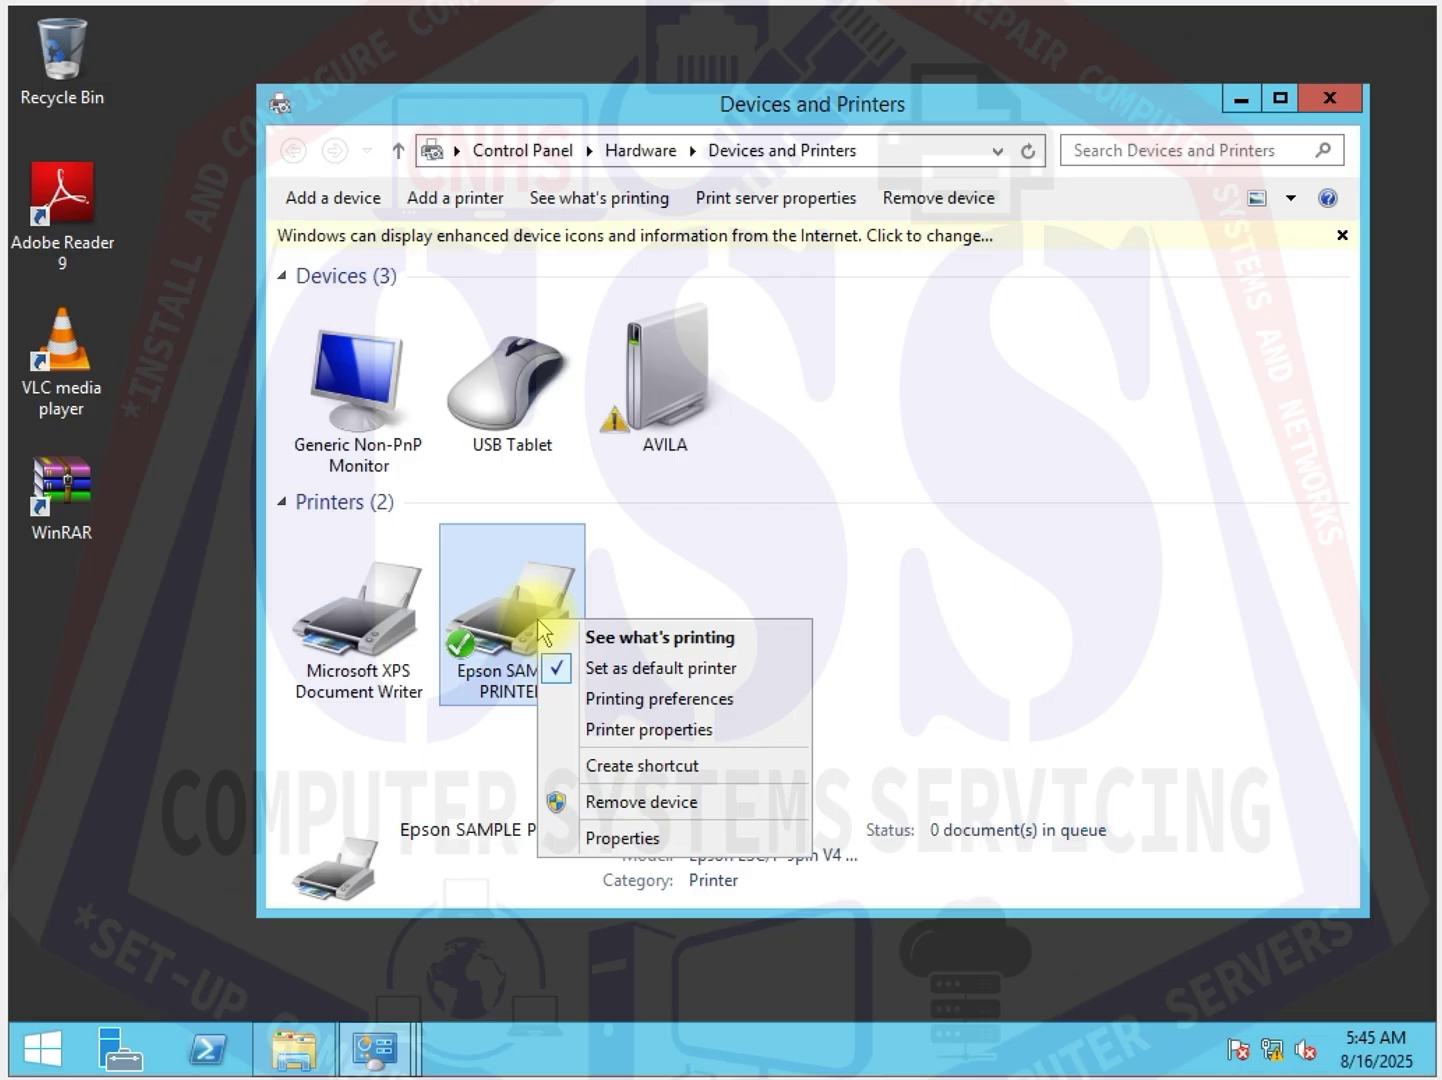
left_click(580, 737)
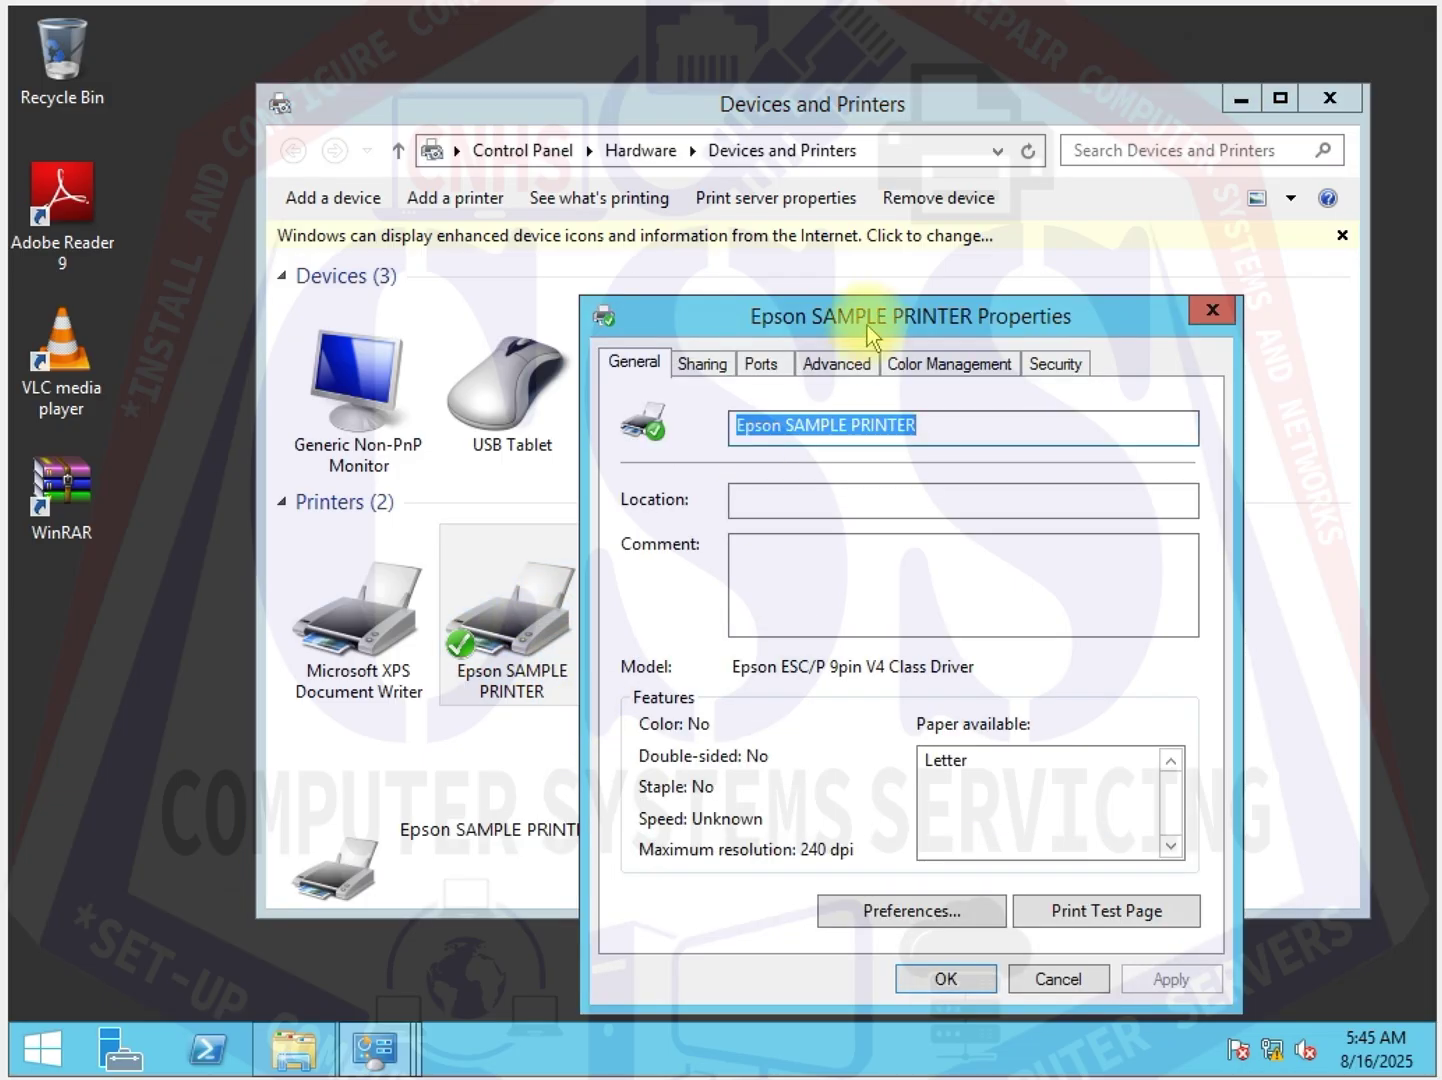
left_click_drag(872, 332, 812, 248)
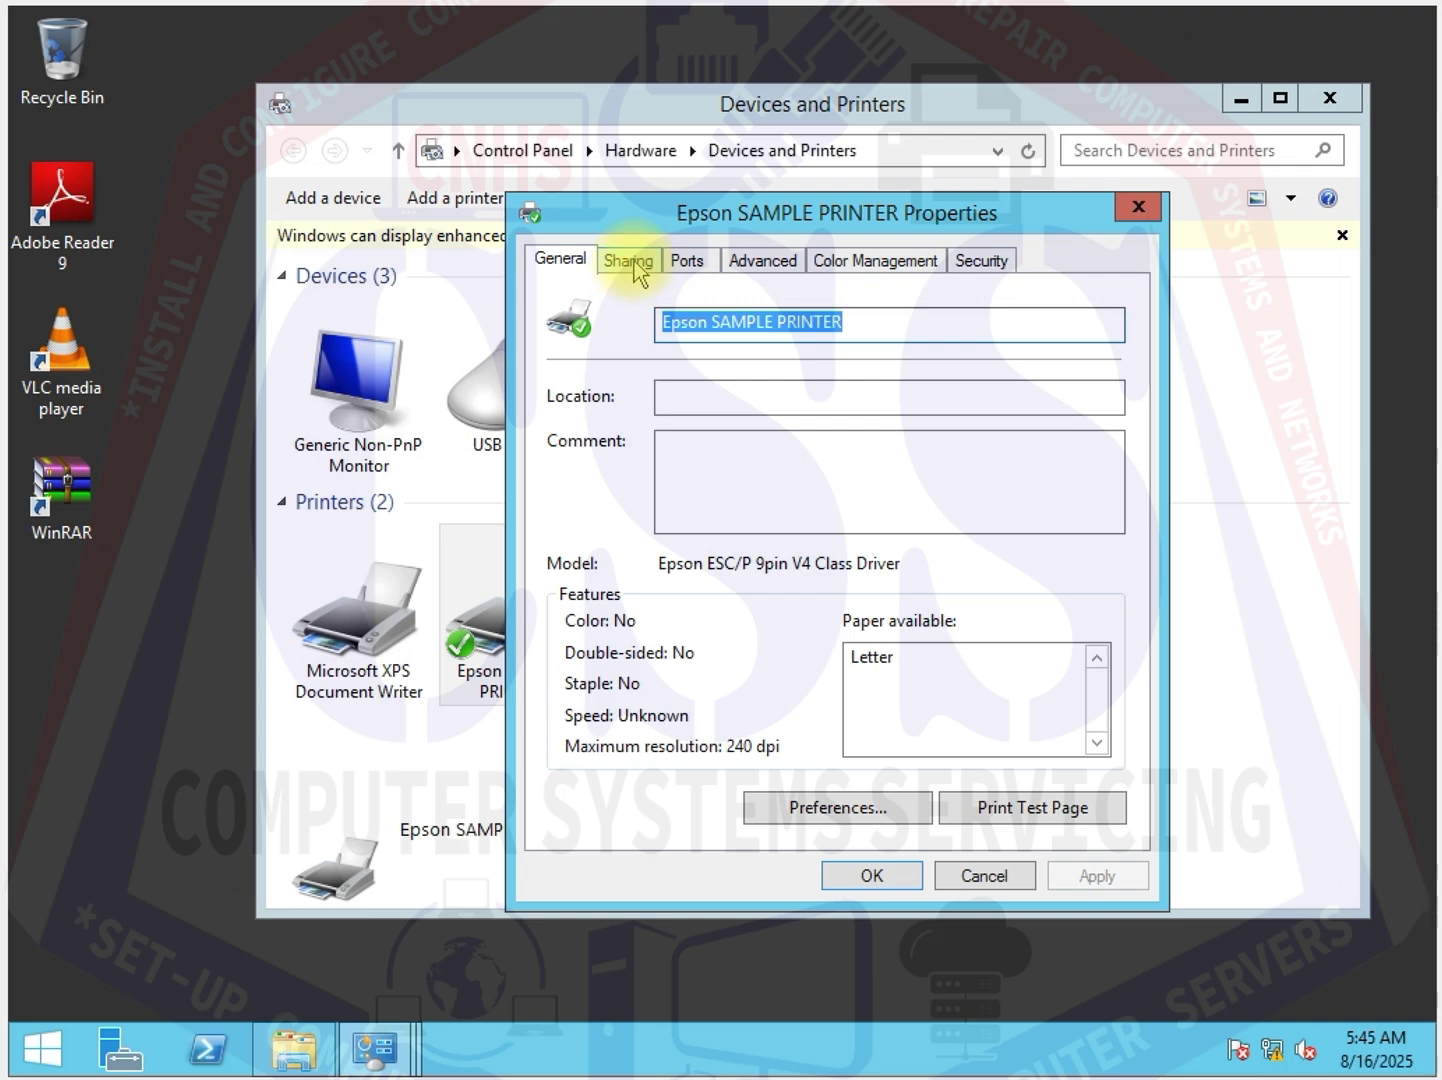
Share Epson SAMPLE PRINTER under its own name, list it in the directory, and apply the sharing settings
left_click(632, 262)
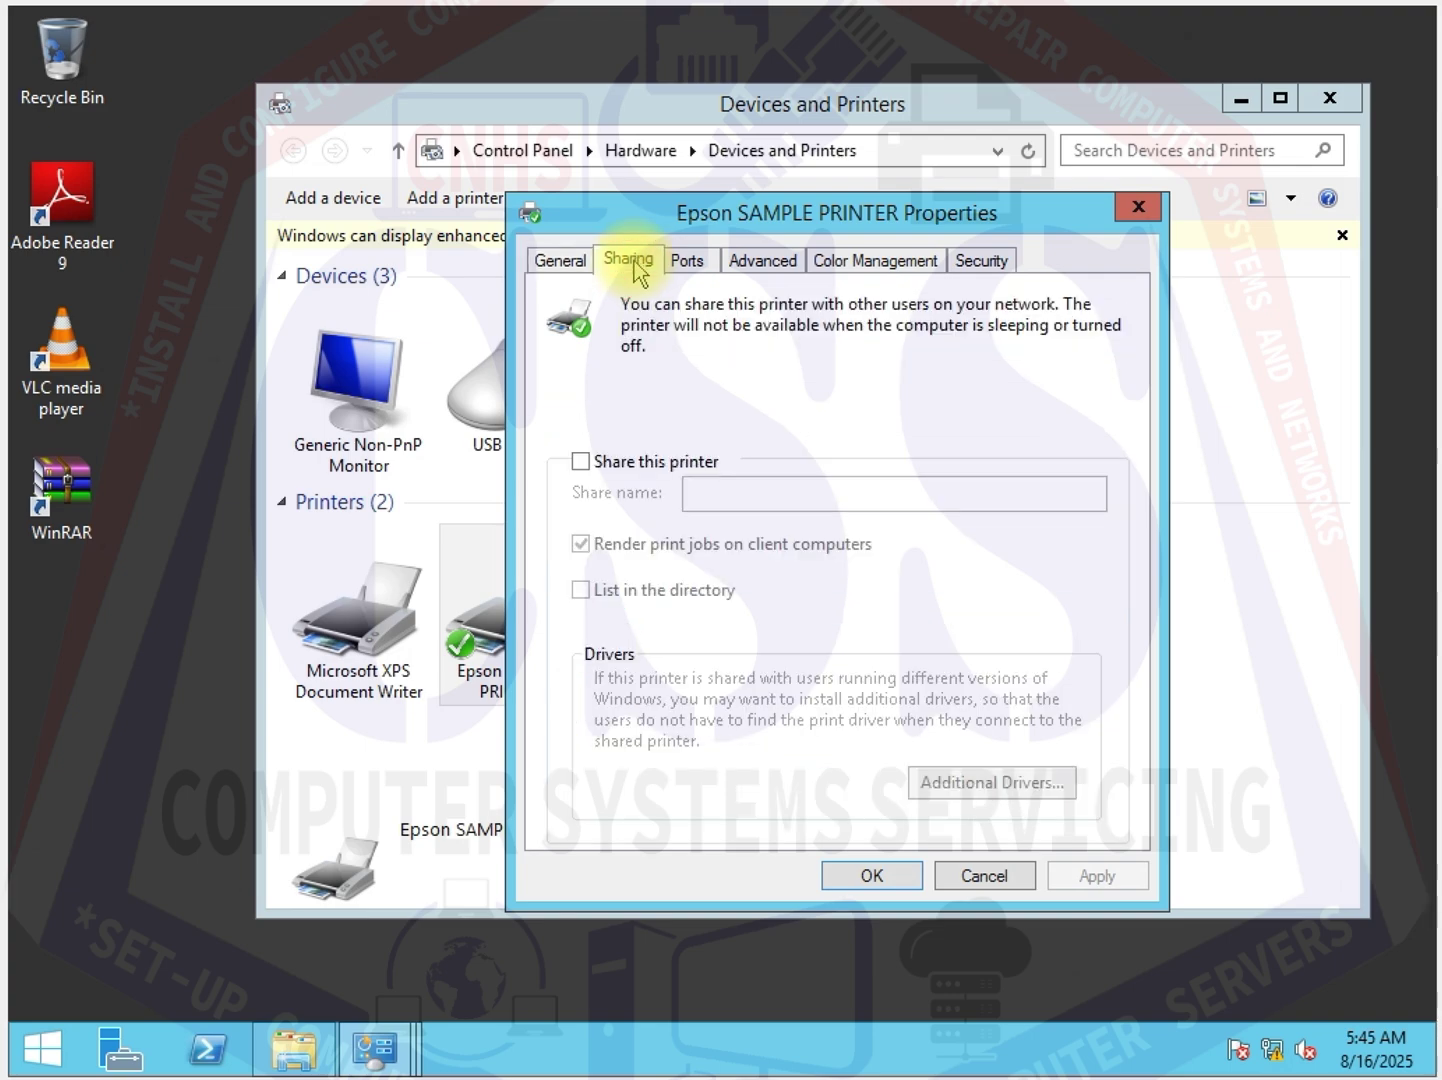
left_click(582, 463)
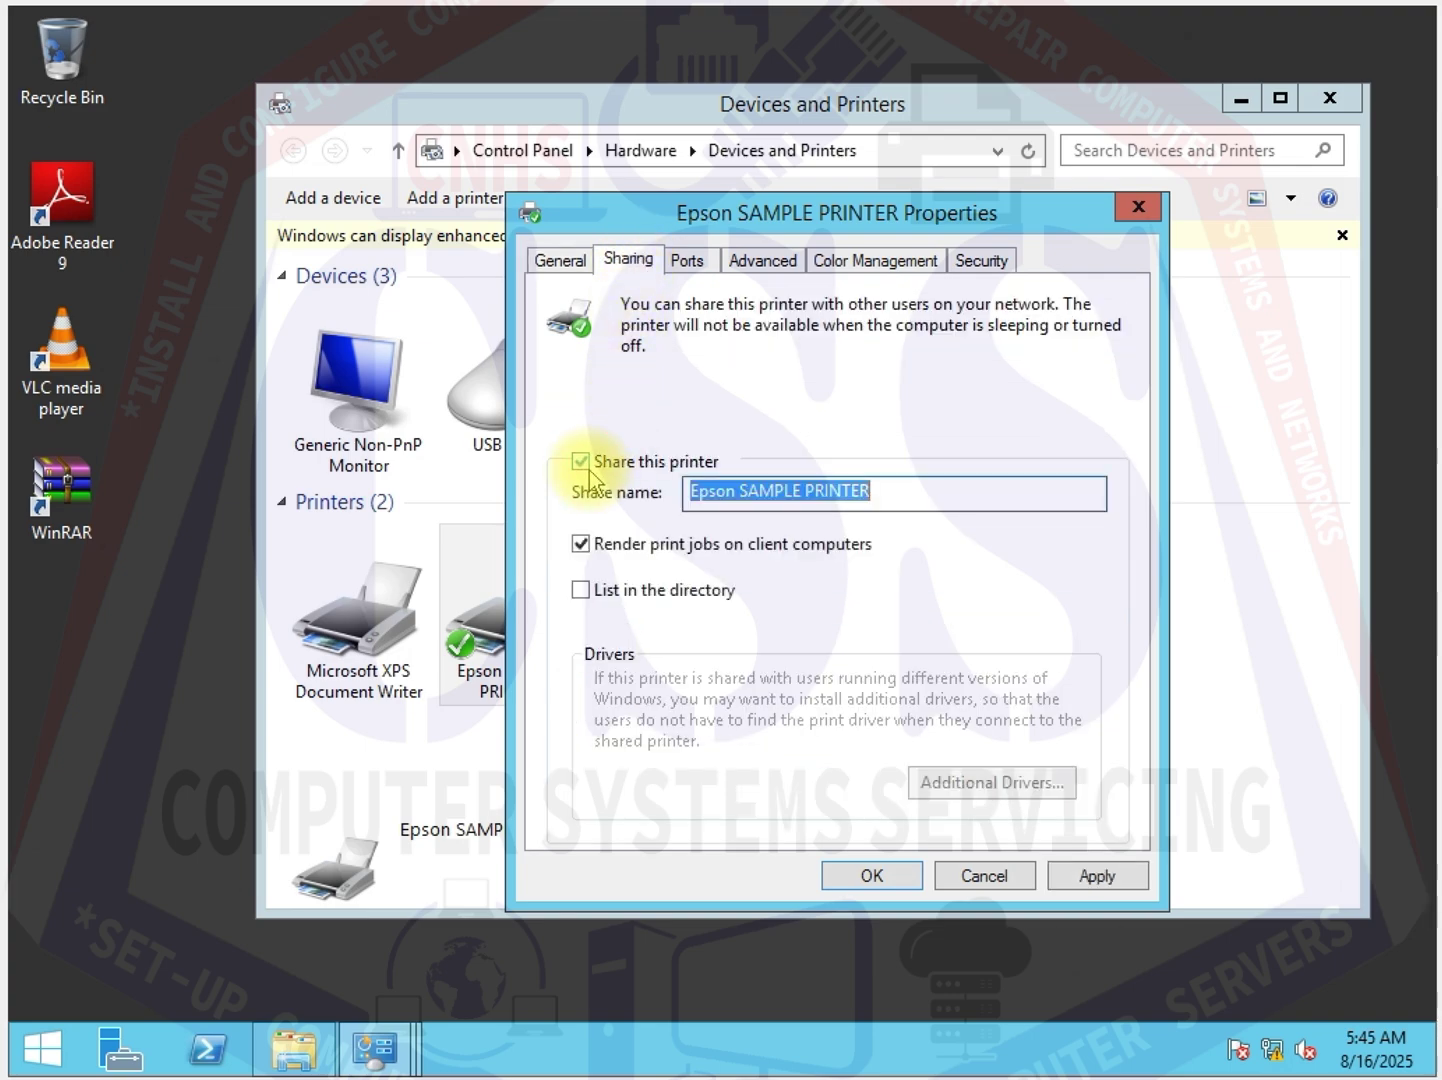
left_click(582, 590)
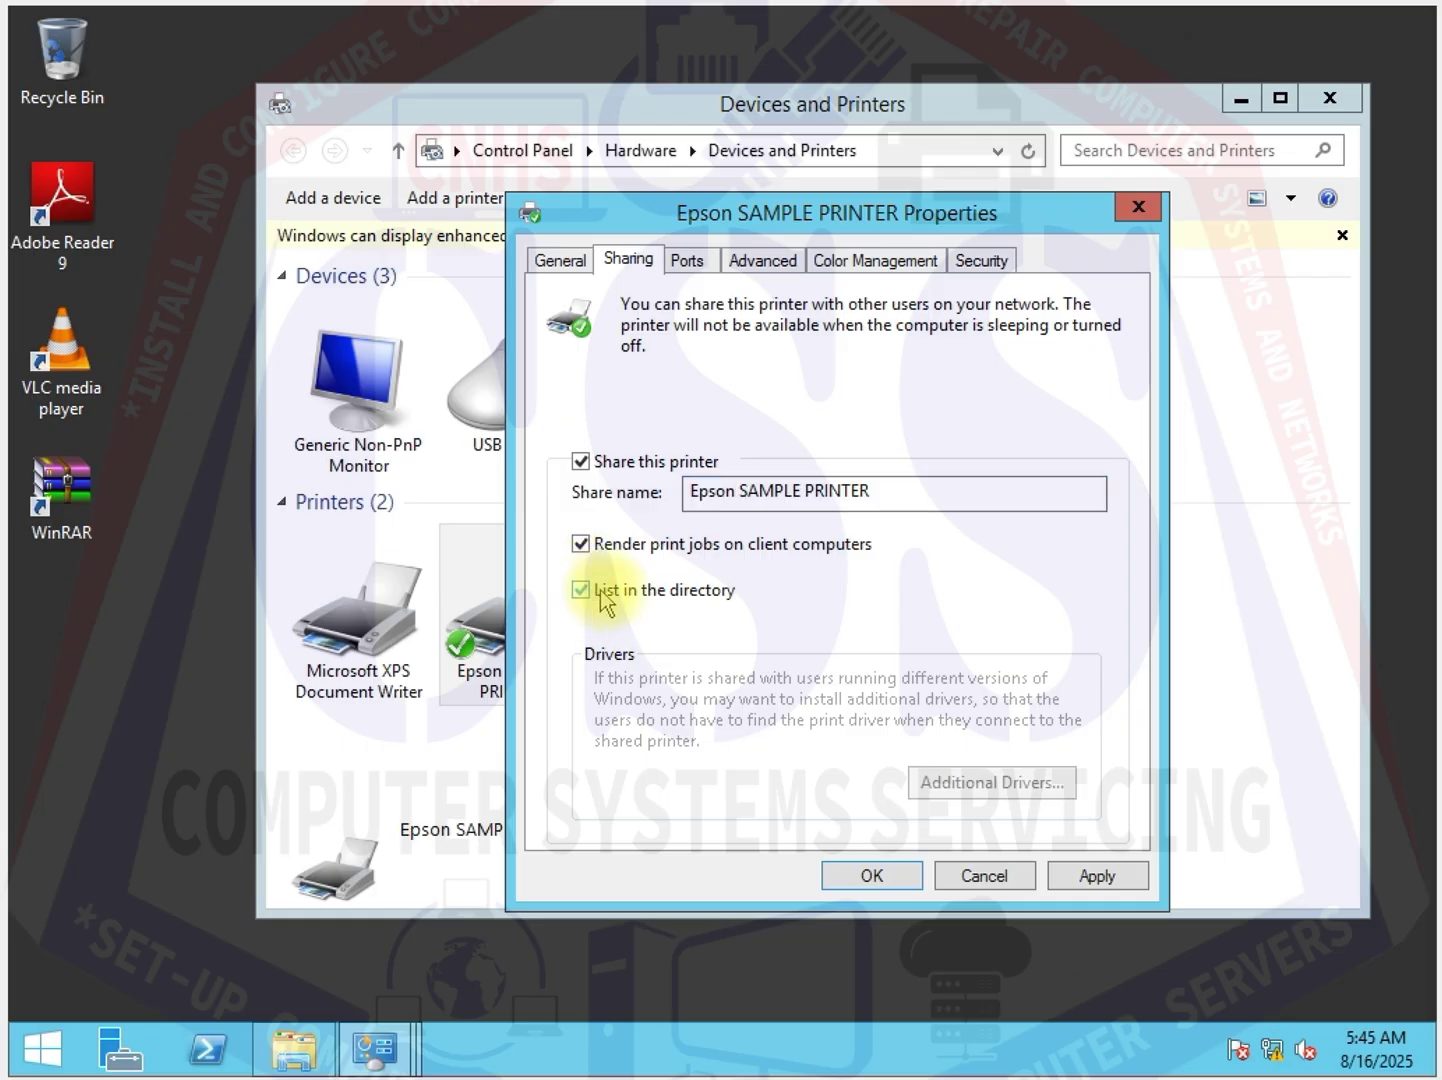
left_click(1097, 878)
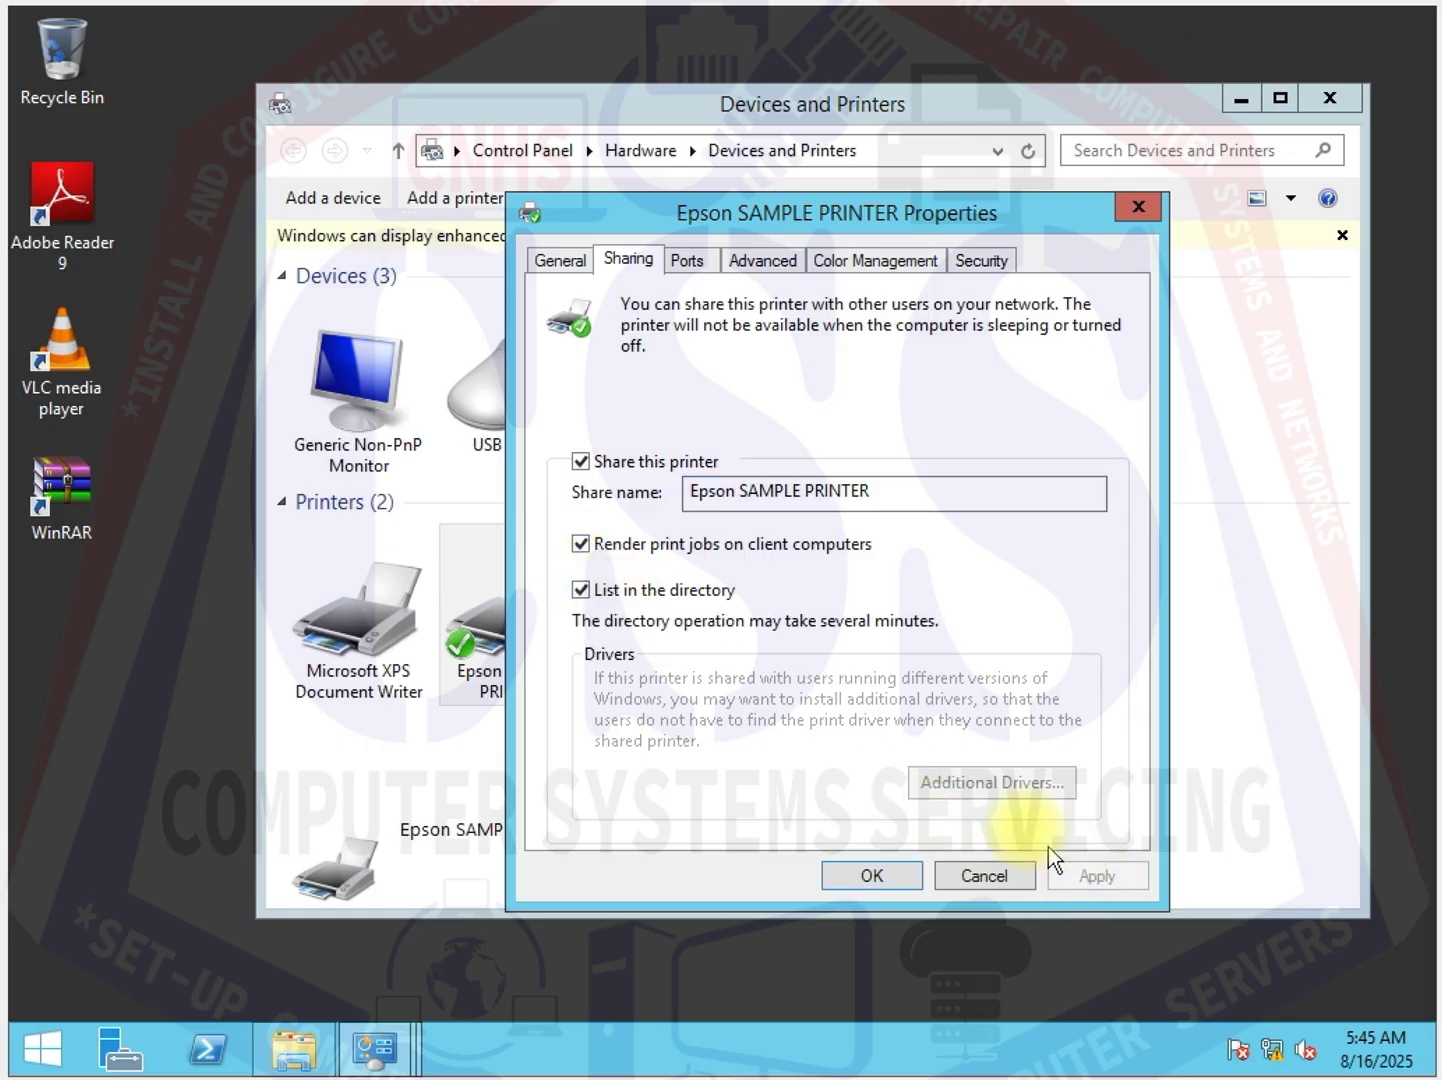
left_click(871, 876)
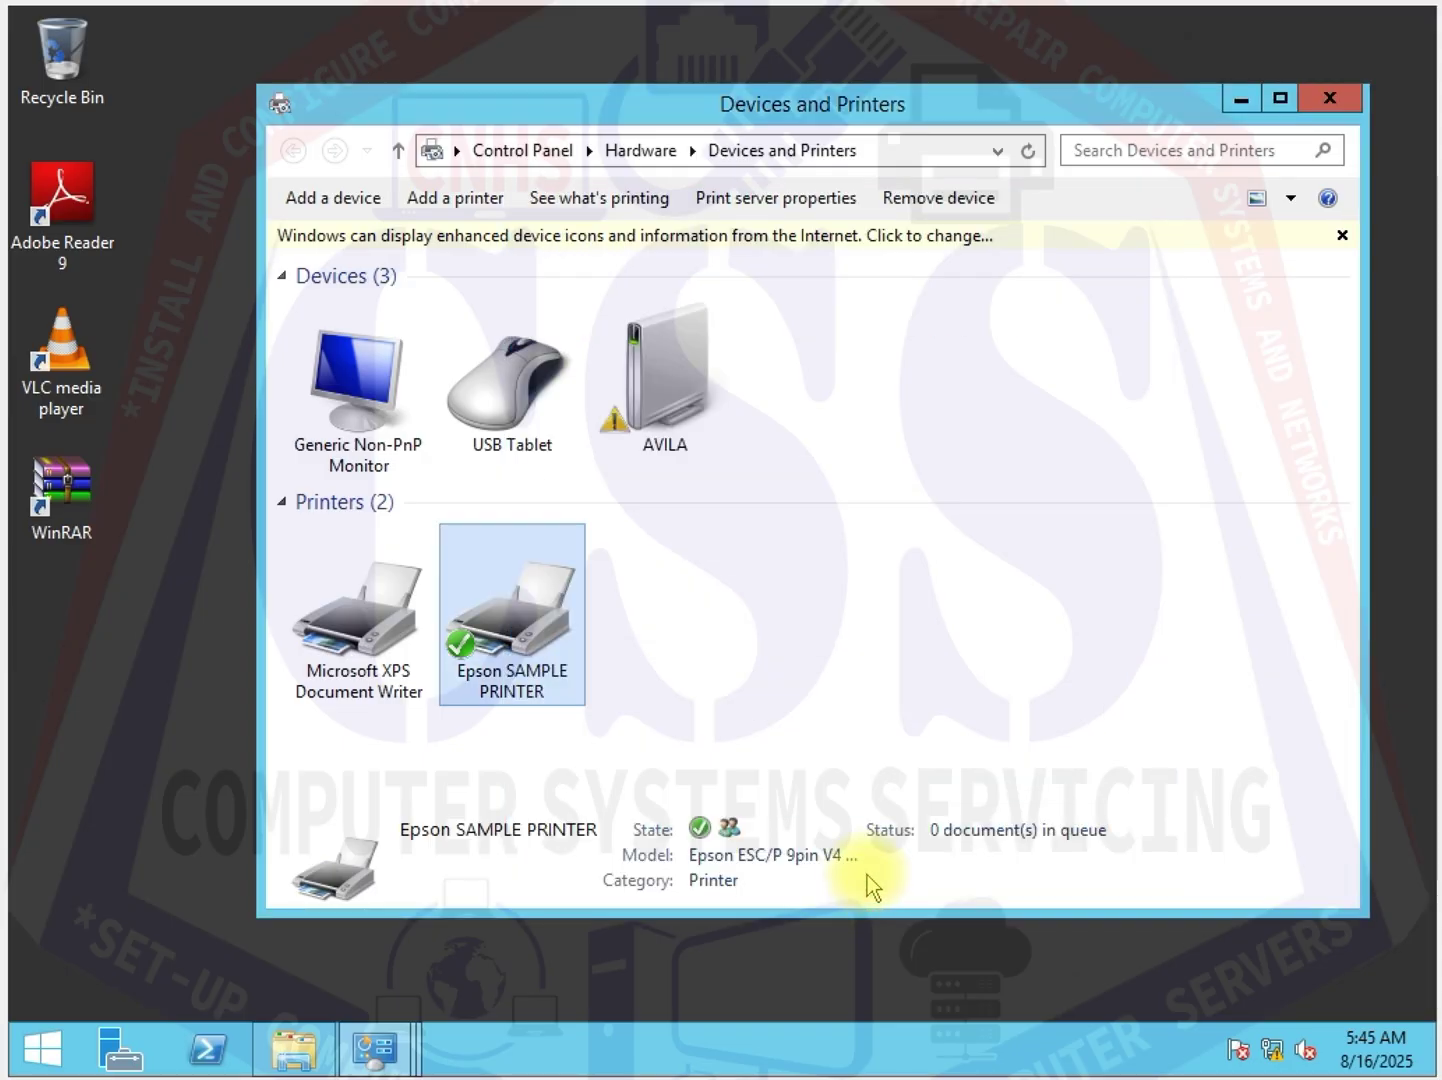
left_click(545, 650)
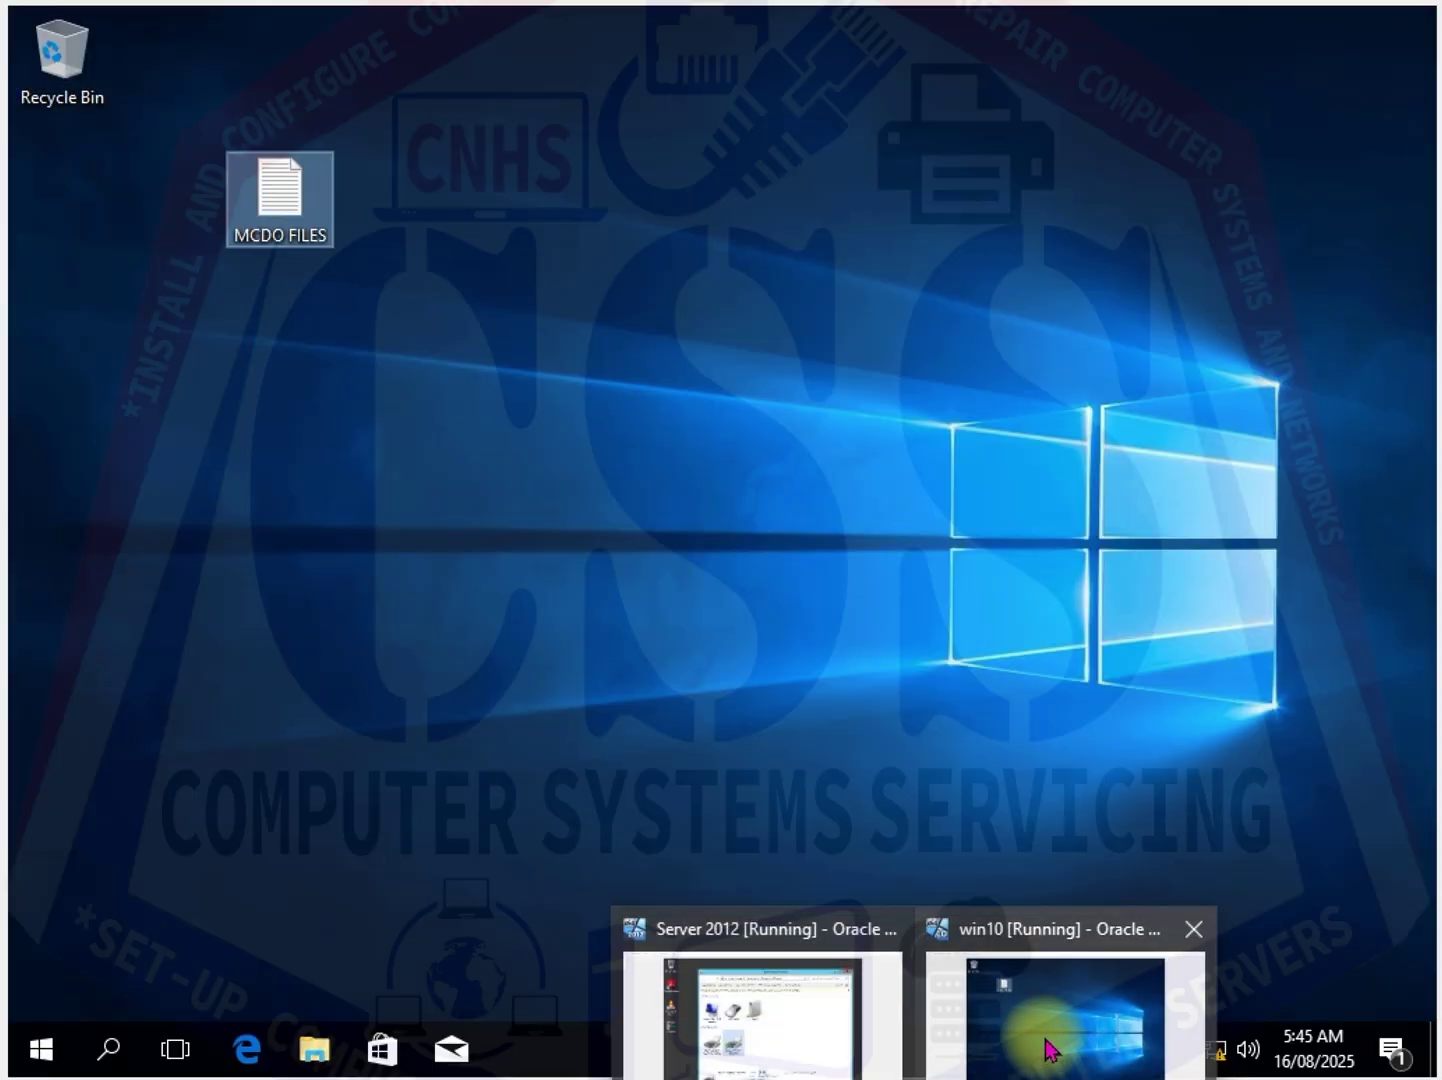
Switch to the win10 virtual machine, open MCDO FILES from the desktop, and bring up its print settings
left_click(1045, 1045)
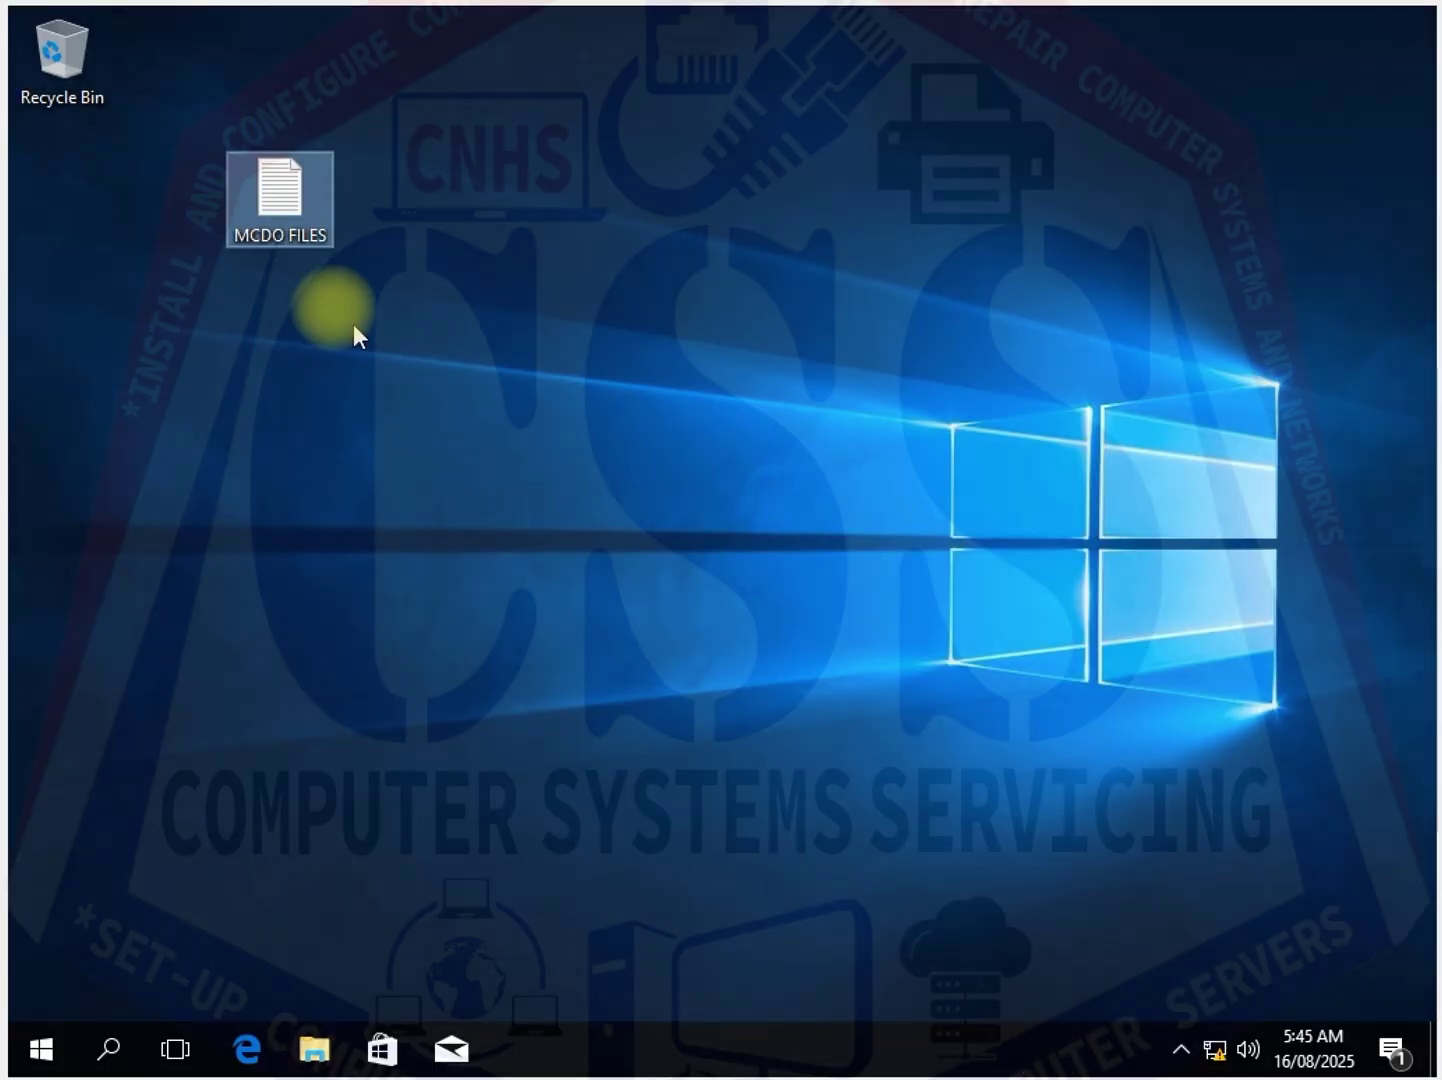
double_click(300, 205)
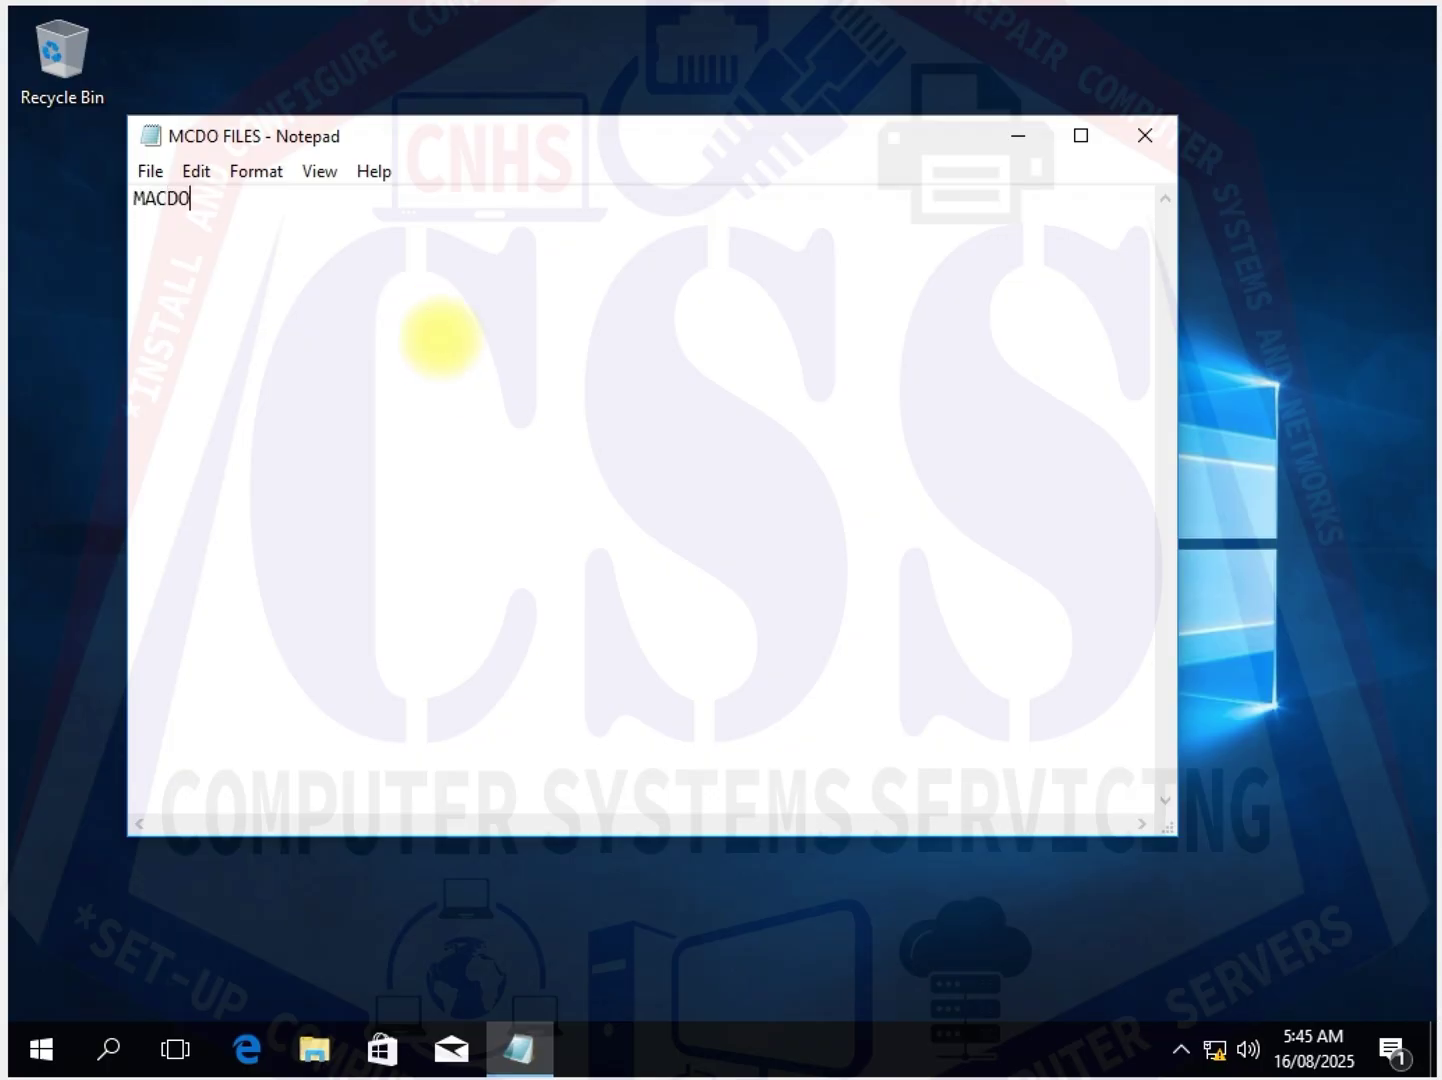
key("ctrl+p")
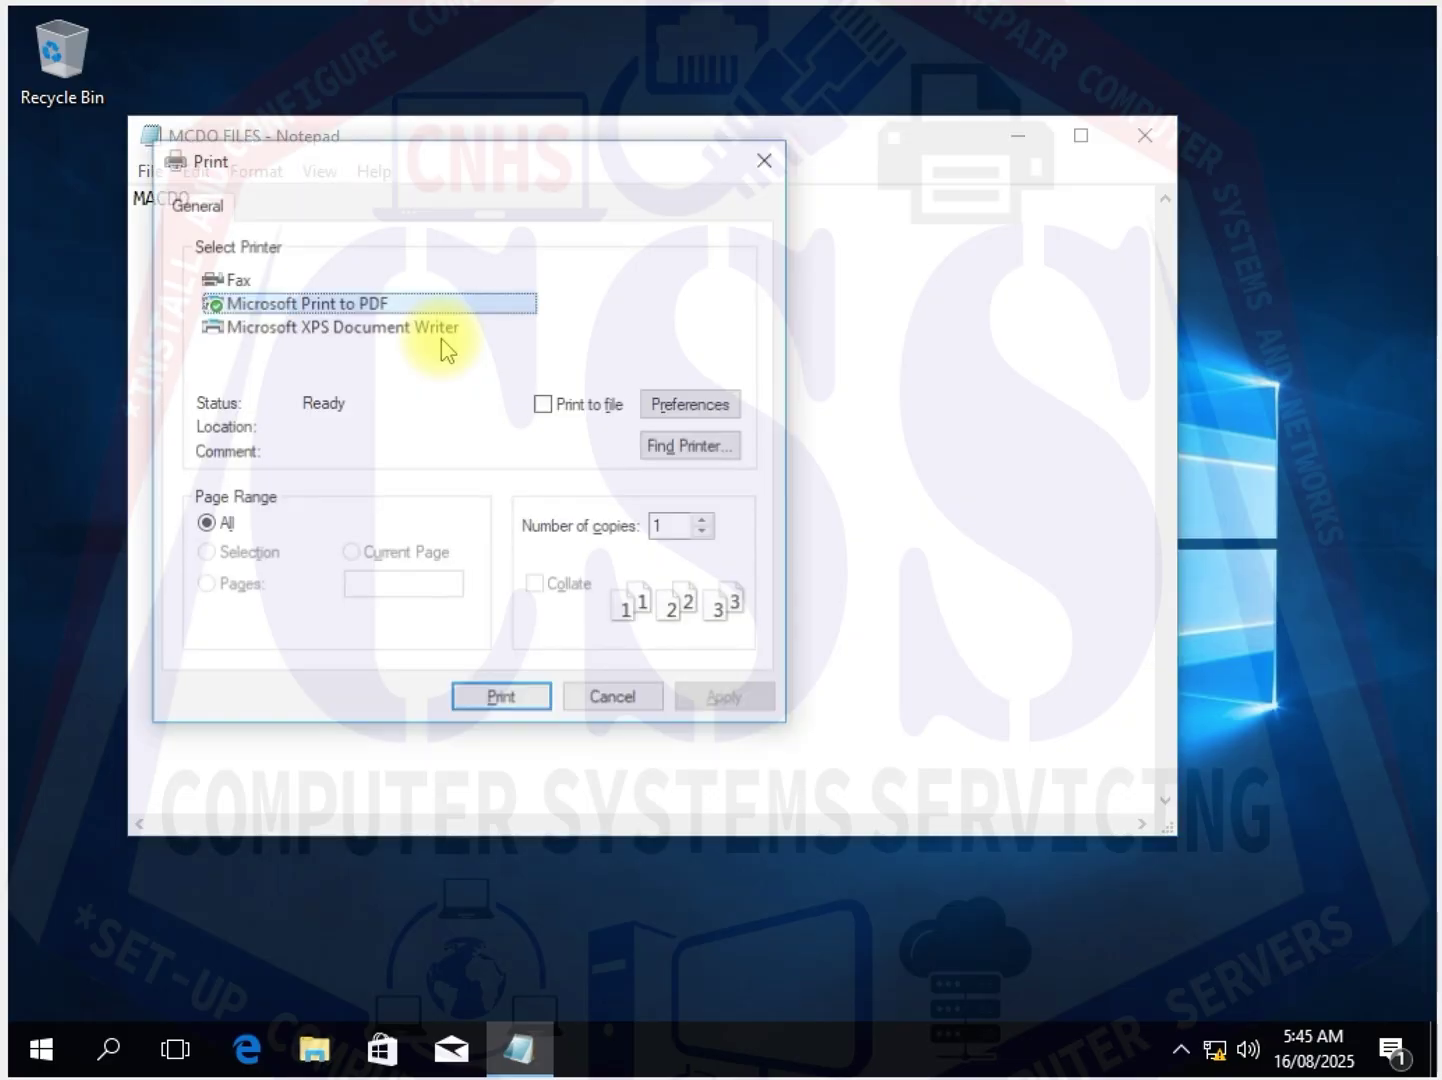
left_click_drag(409, 160, 659, 191)
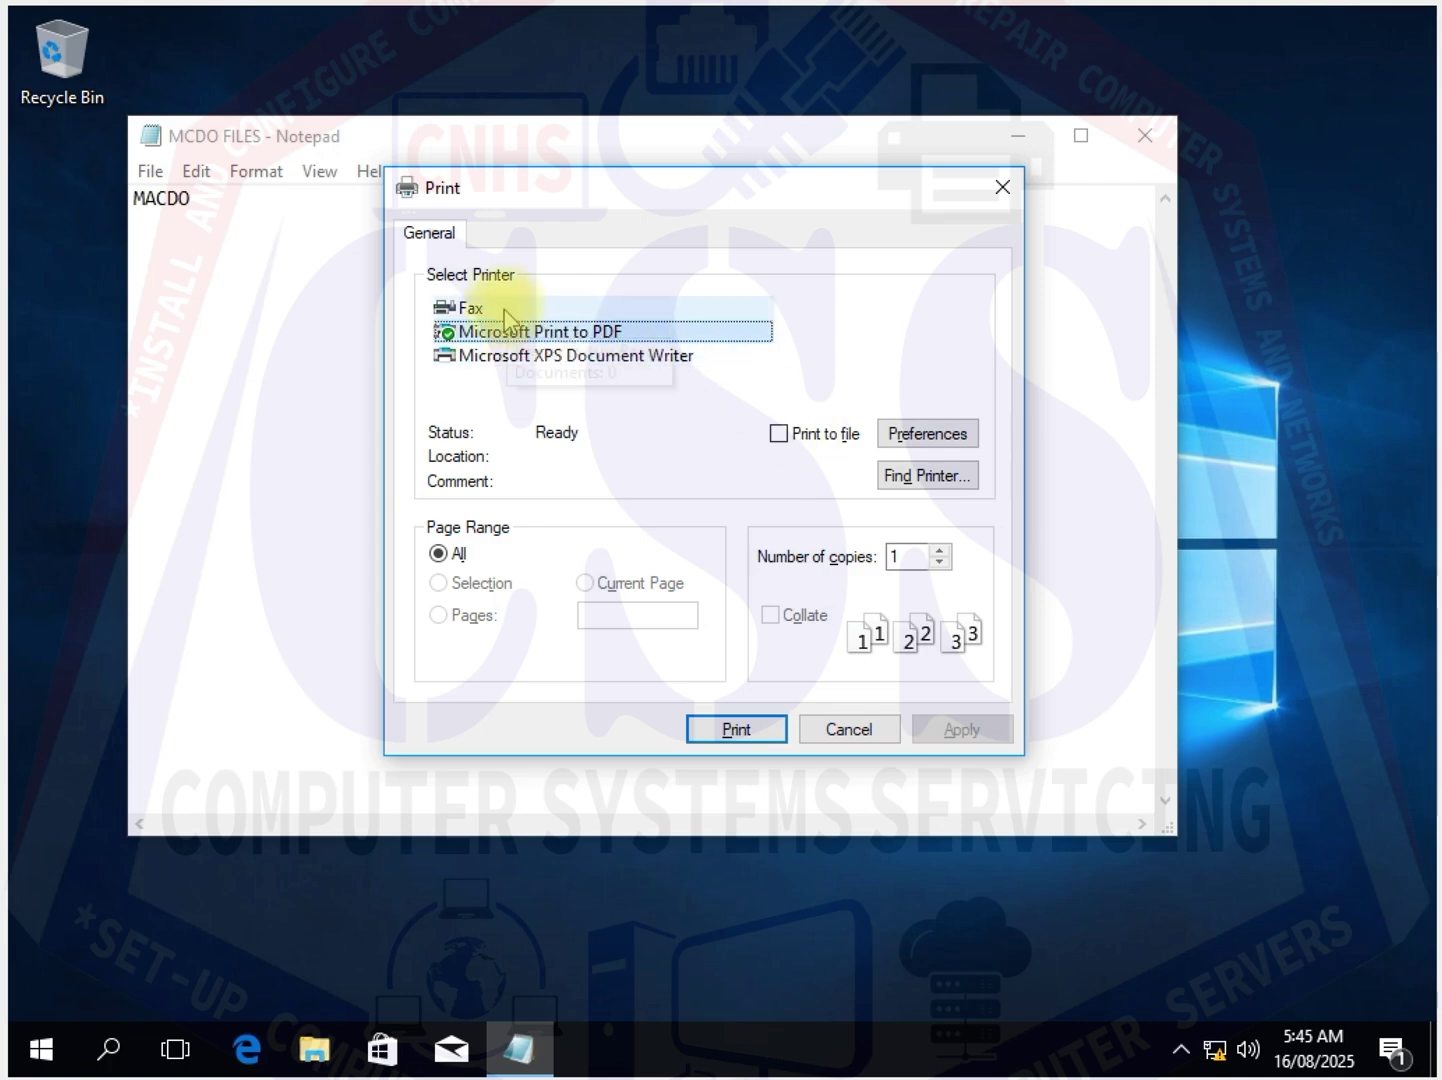
Find Epson SAMPLE PRINTER in the entire directory, apply it as the selected printer, and print the document
left_click(935, 478)
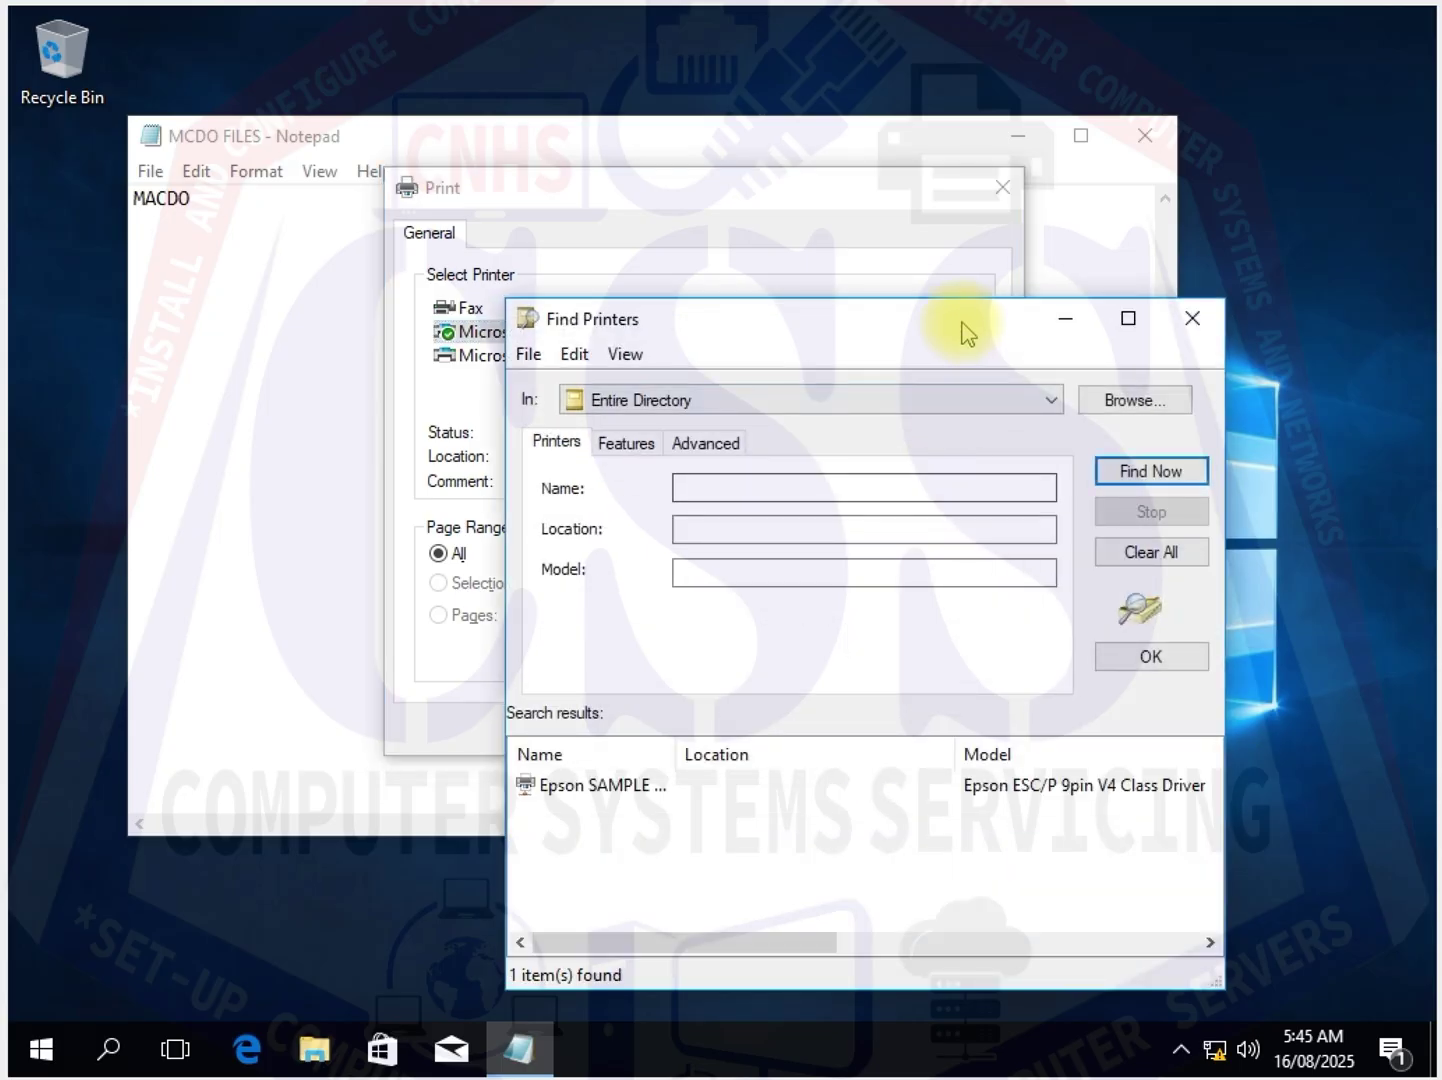
left_click_drag(965, 333, 791, 233)
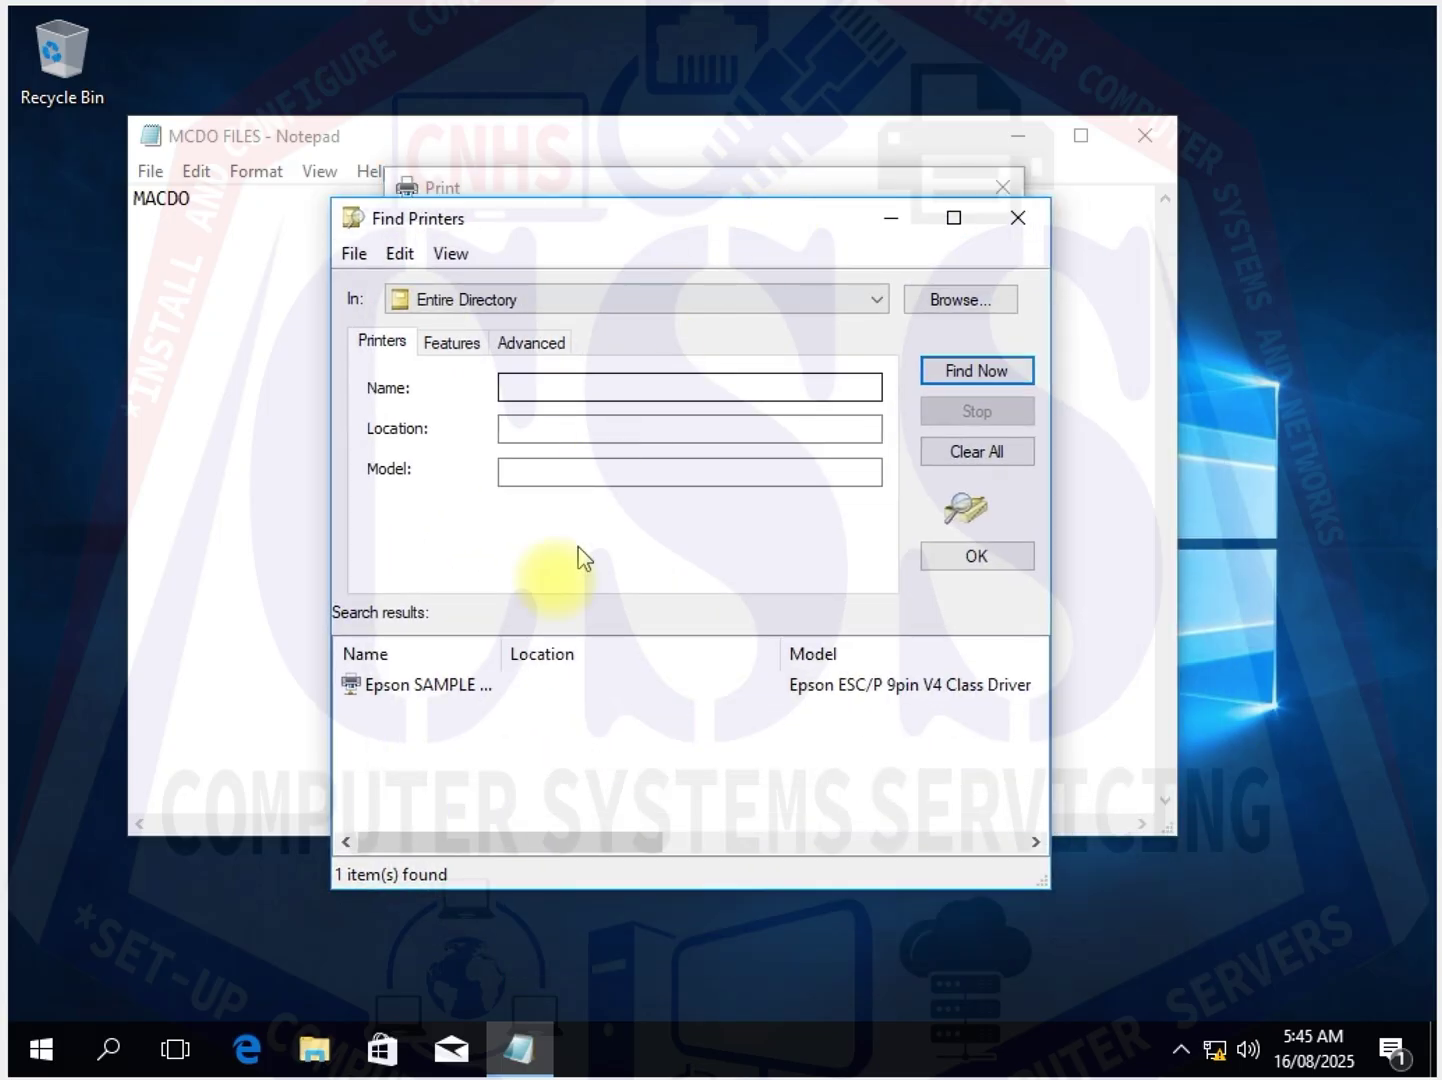
double_click(441, 698)
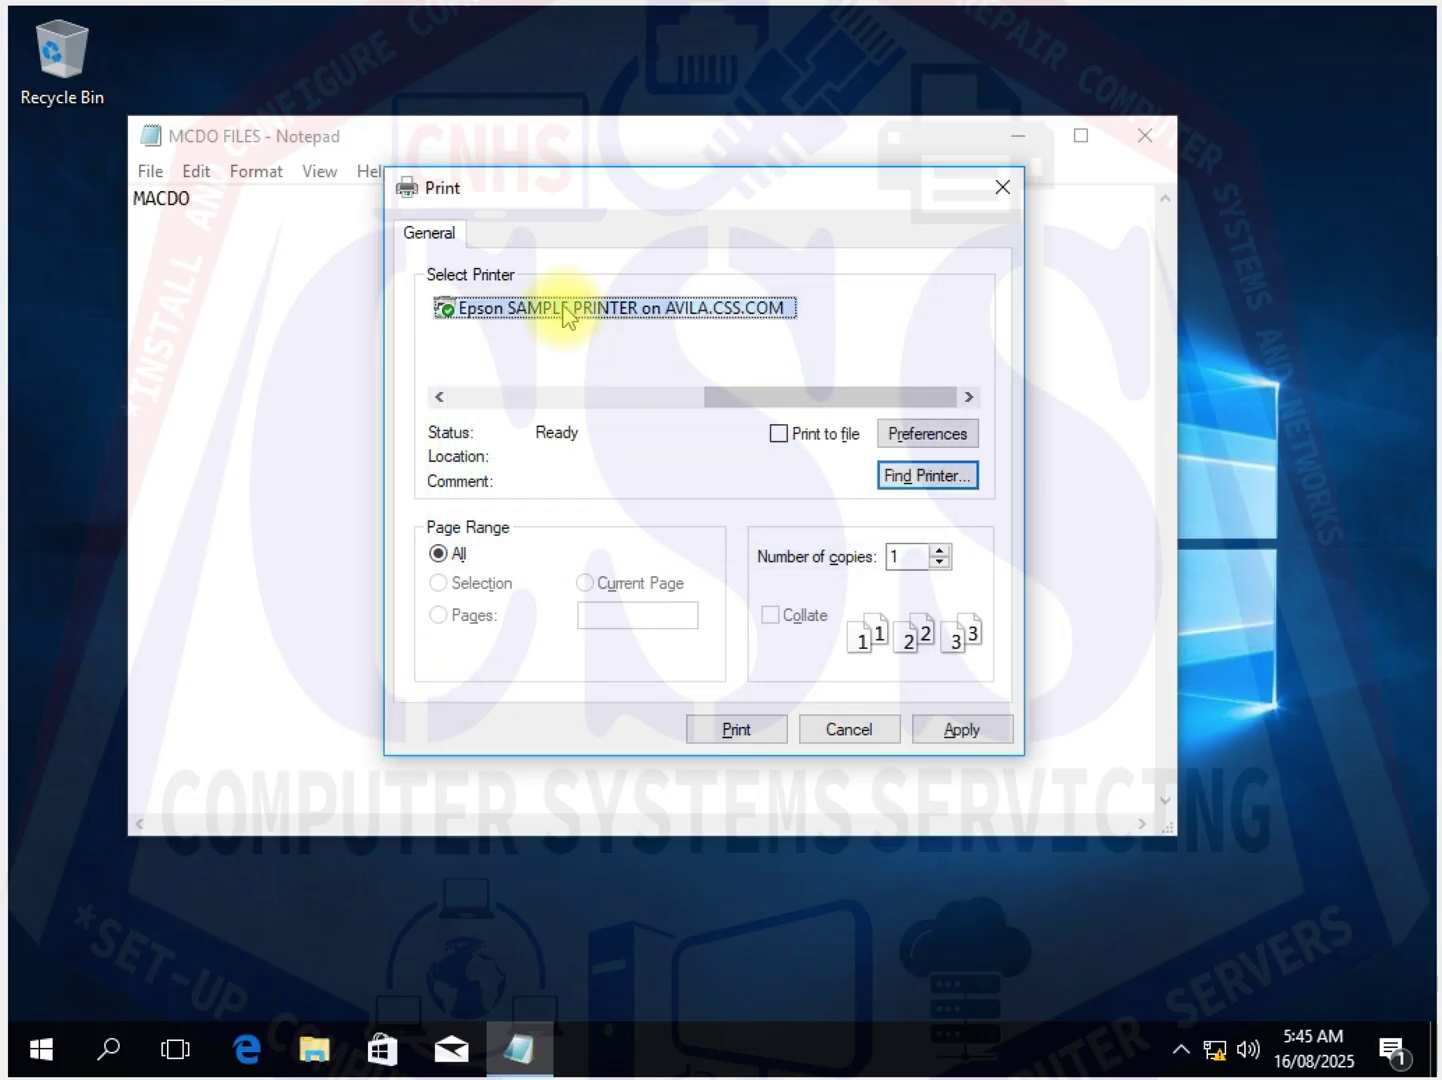
left_click(980, 733)
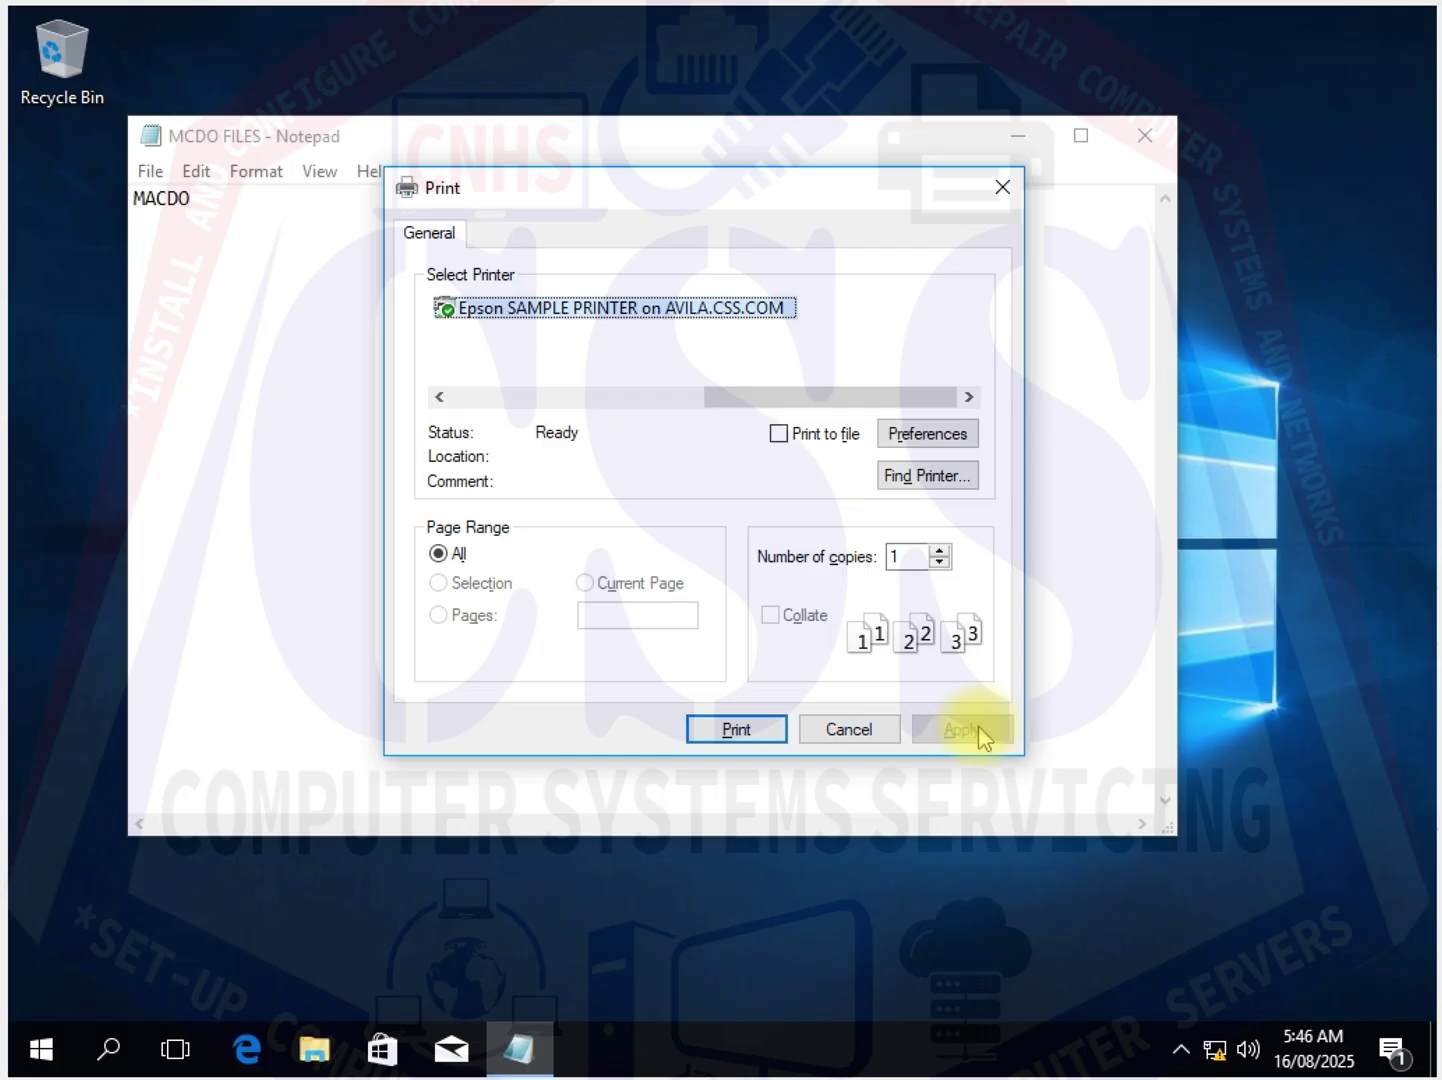
left_click(734, 730)
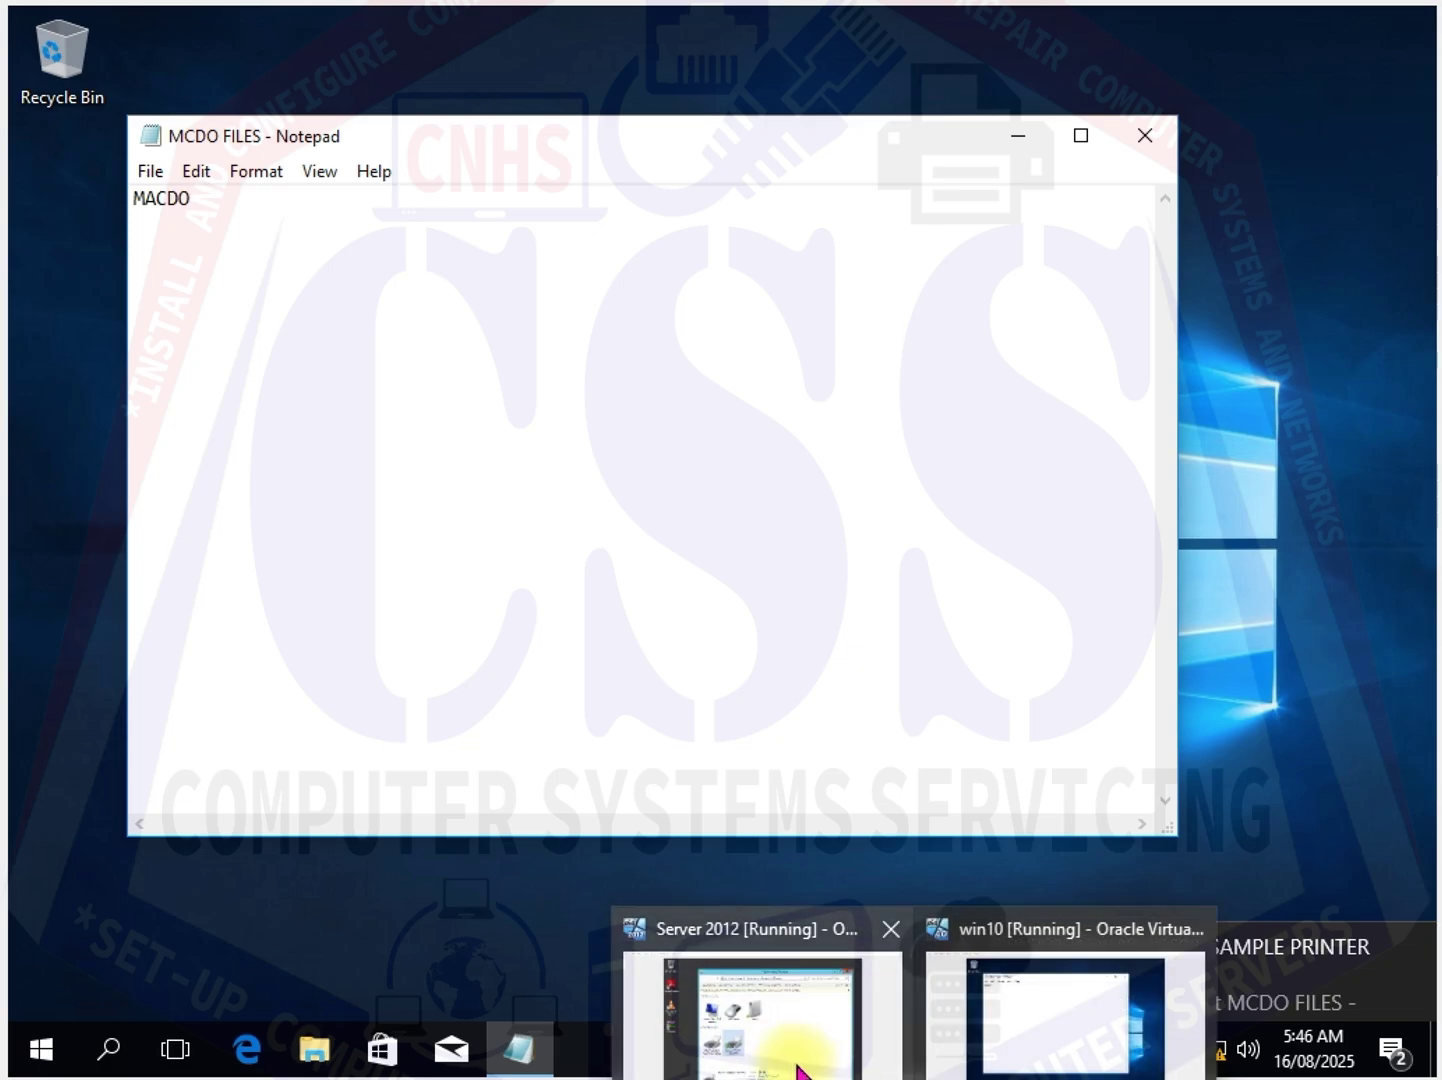
Switch to the Server 2012 virtual machine and check the Epson SAMPLE PRINTER queue for the MCDO FILES print job
left_click(790, 1052)
double_click(499, 570)
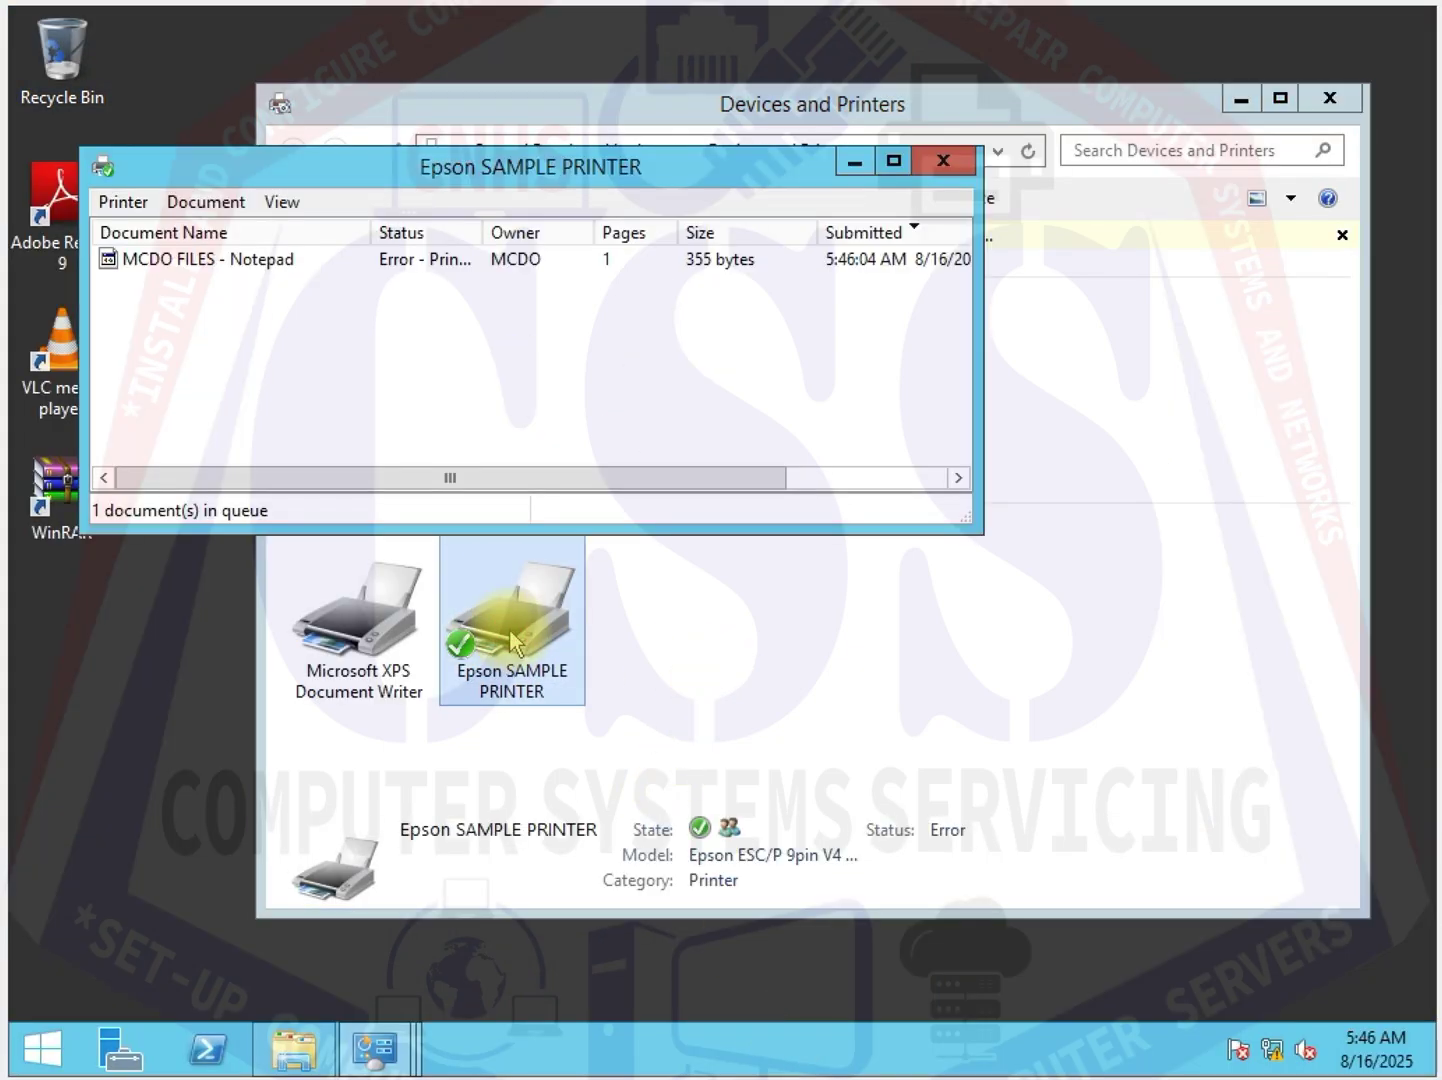
left_click(200, 262)
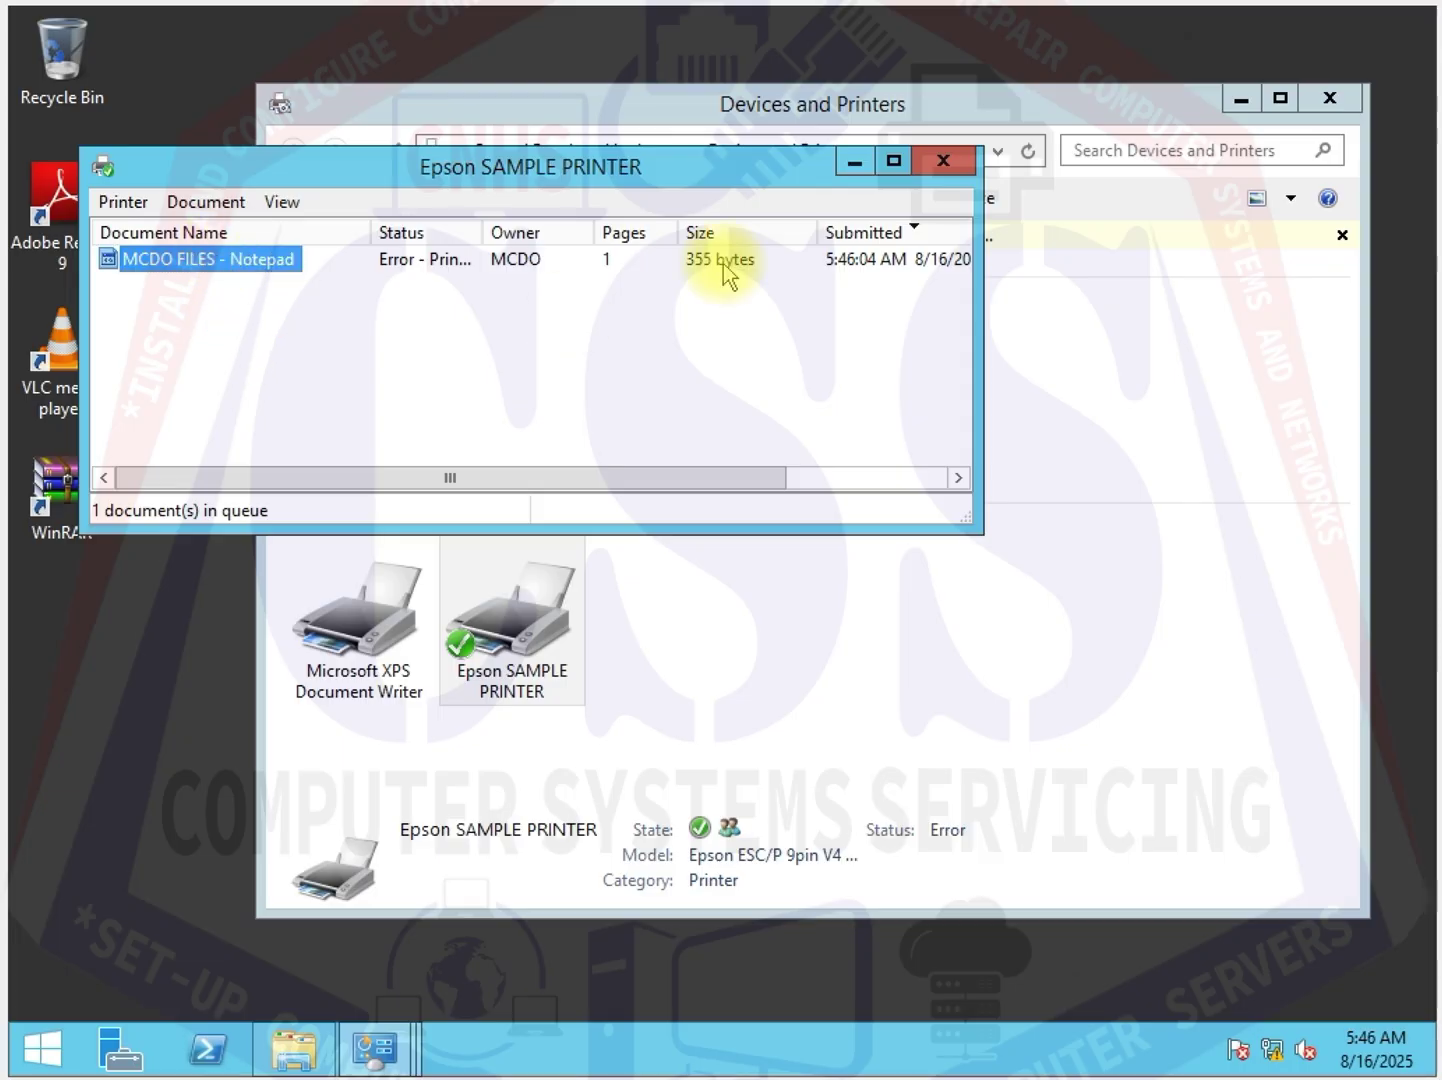
left_click(940, 160)
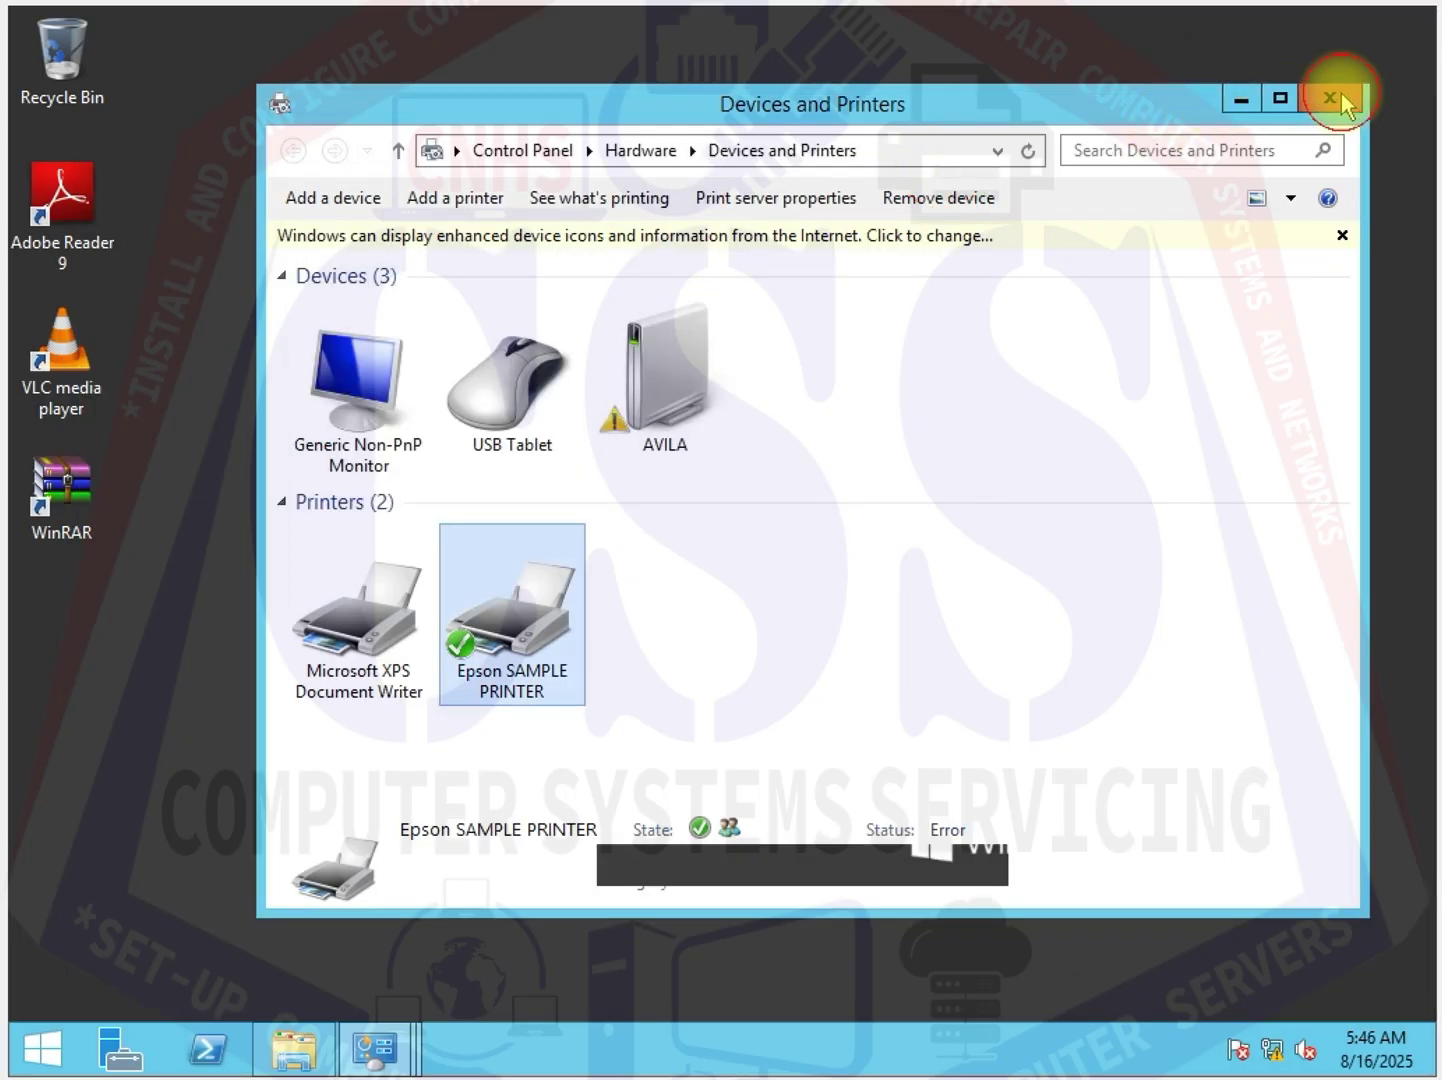
Close the Devices and Printers window on the server
left_click(1329, 97)
right_click(743, 316)
left_click(825, 397)
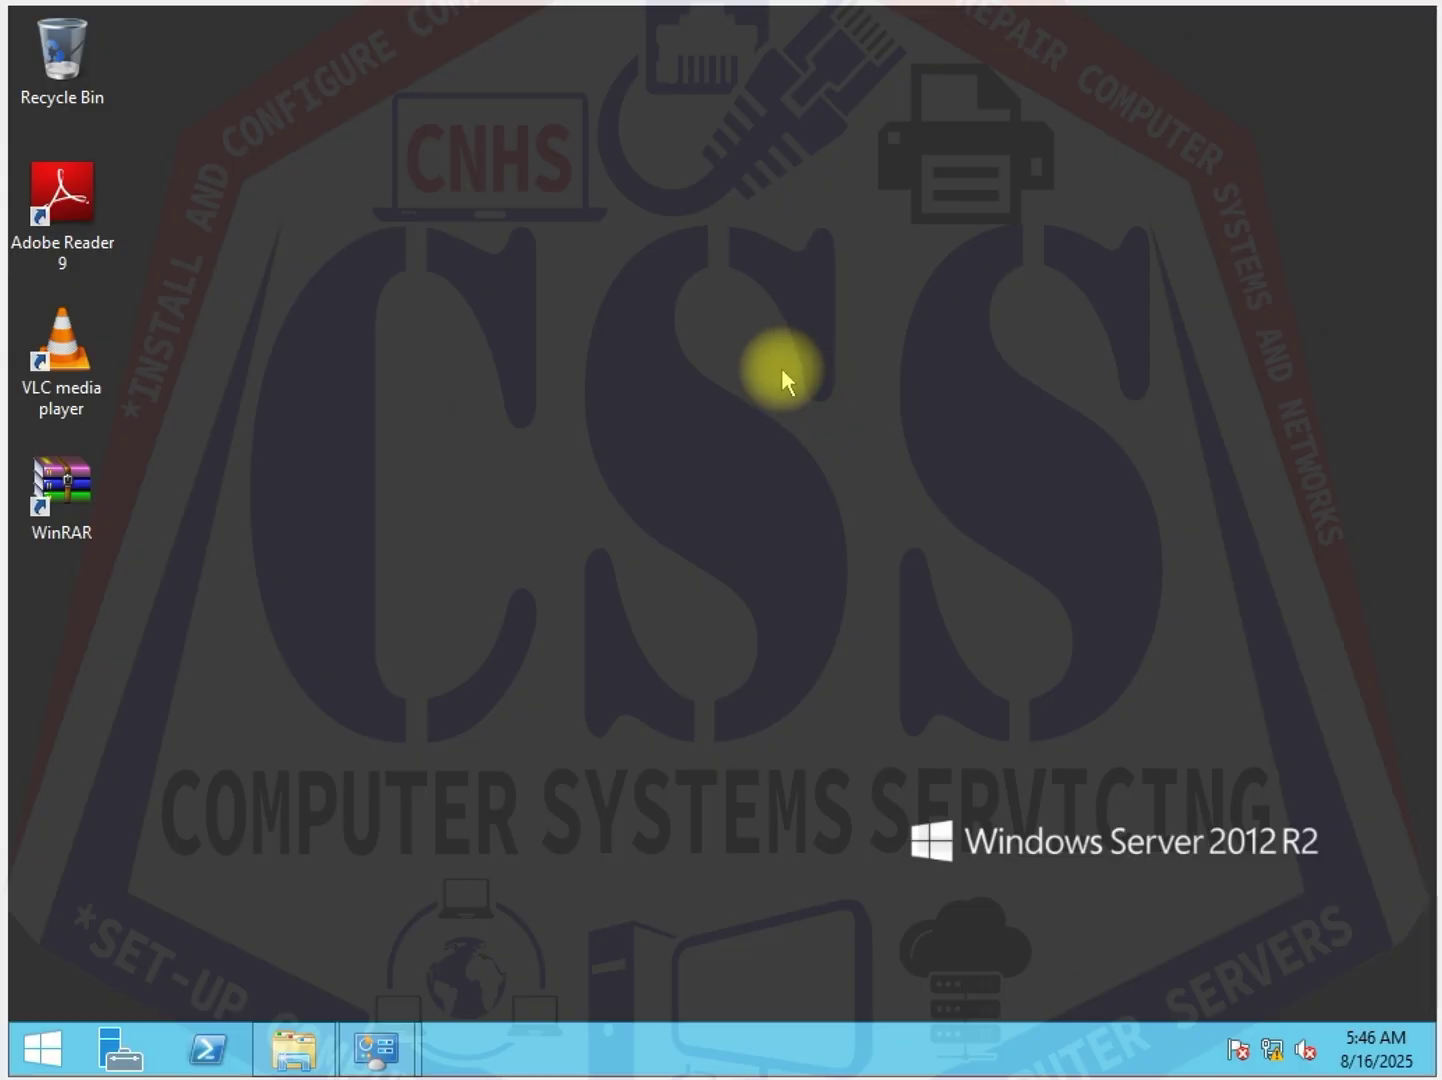
Switch to the win10 virtual machine, close MCDO FILES without saving the changes, and refresh the desktop
mouse_move(937, 1075)
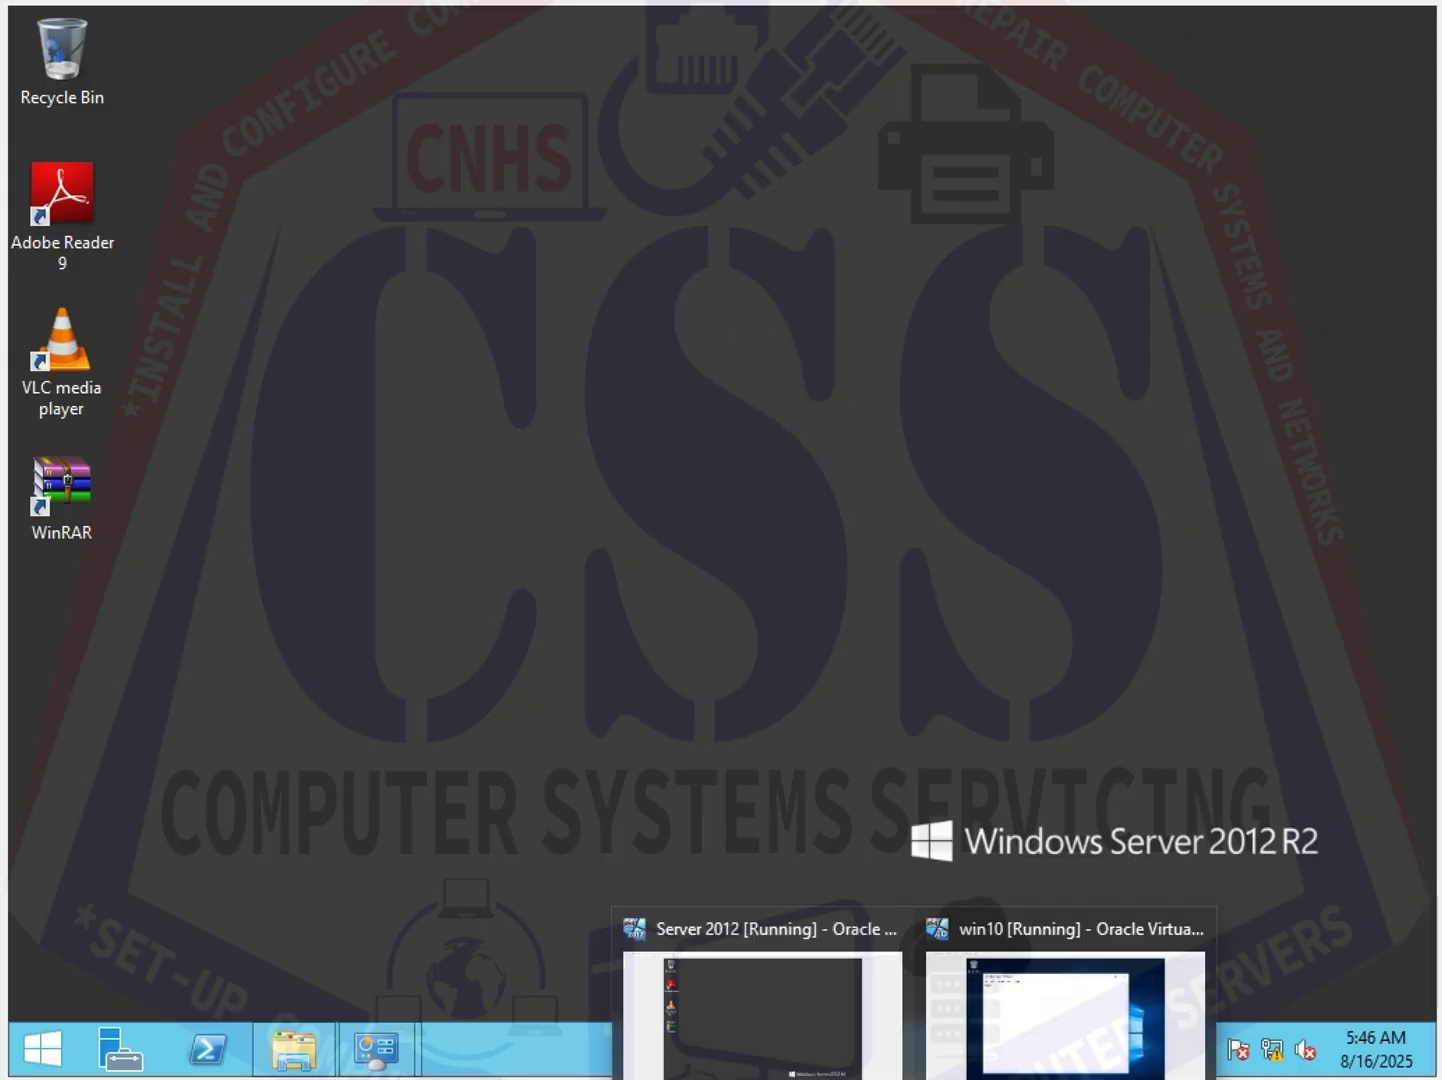
left_click(1062, 1050)
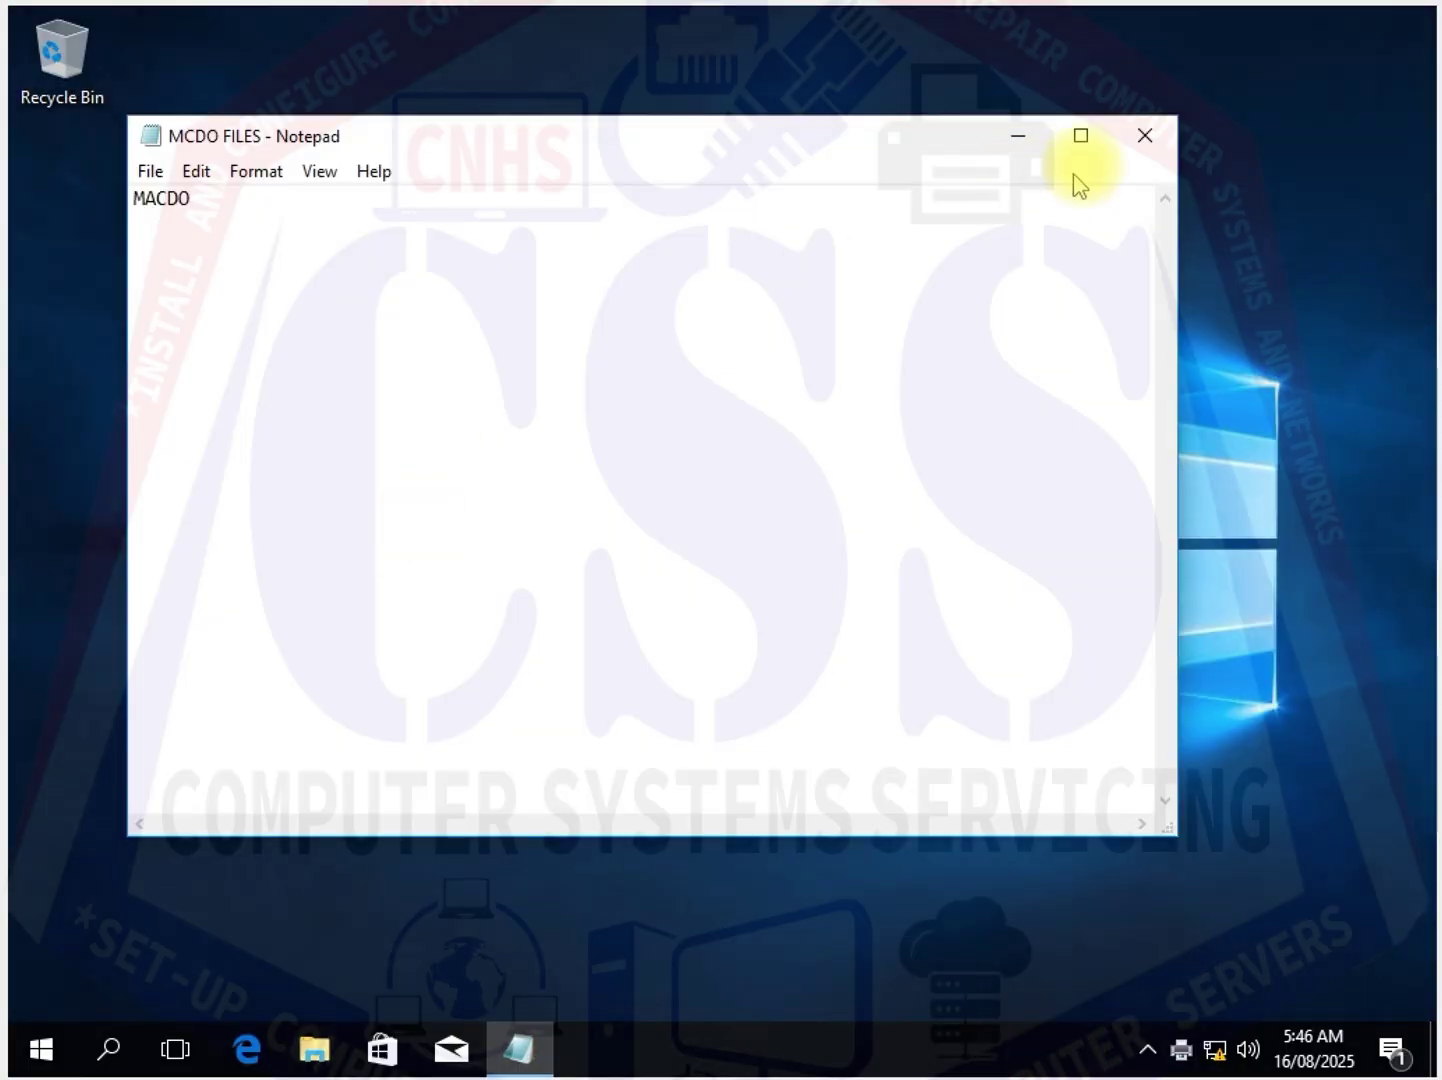
left_click(1147, 137)
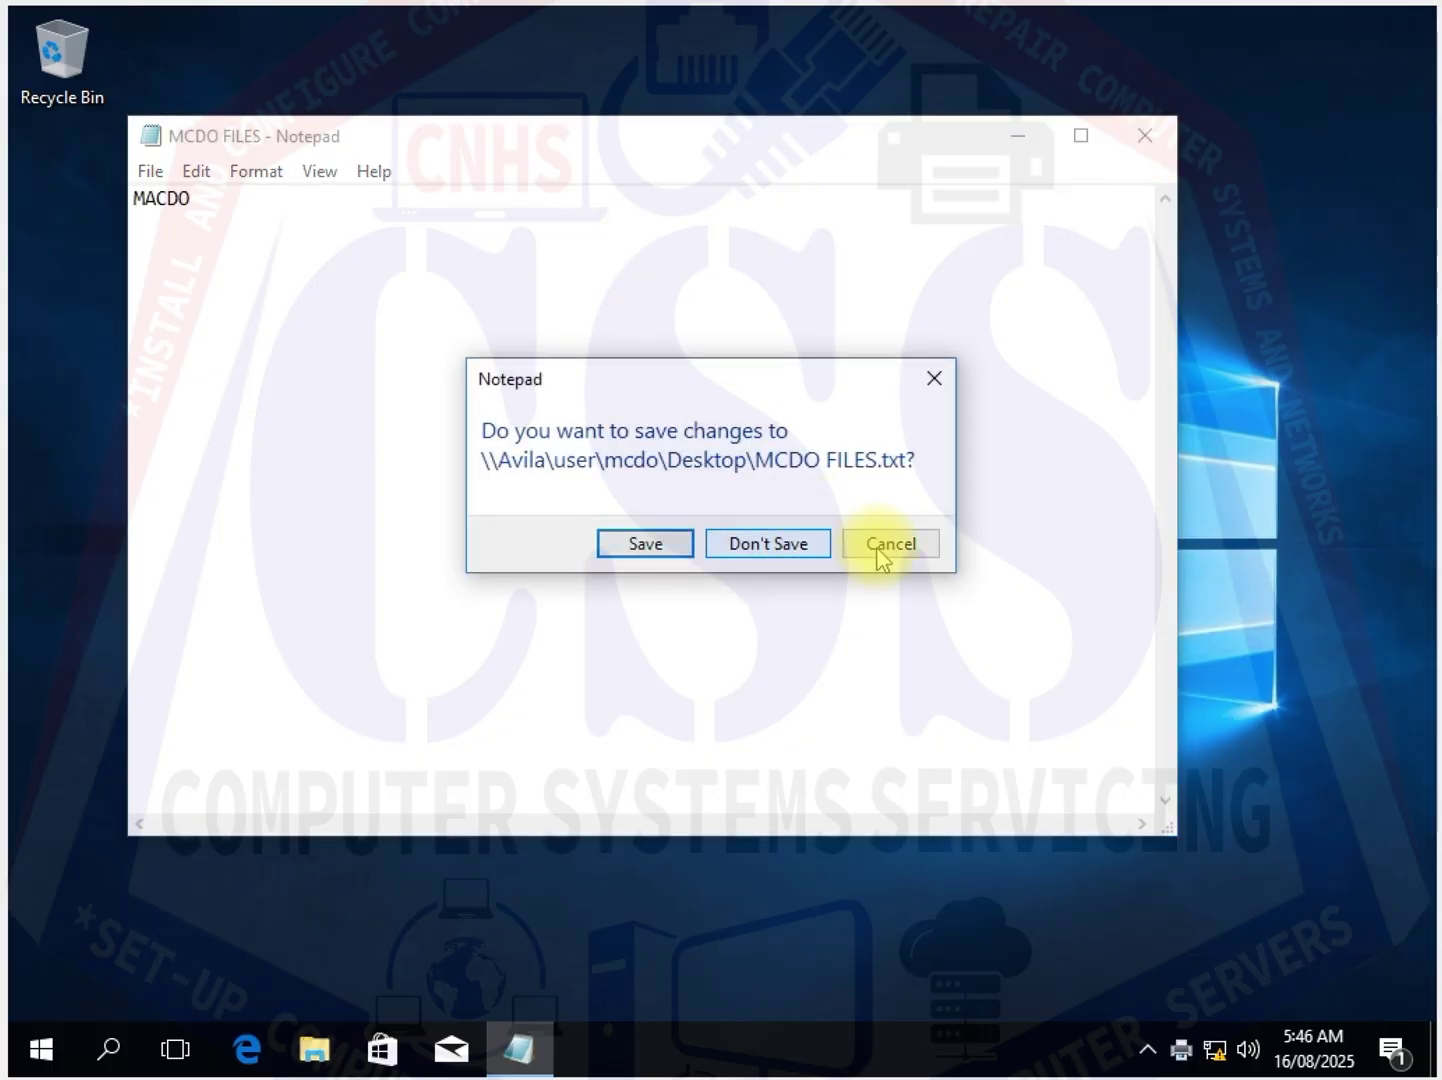
left_click(770, 545)
right_click(561, 396)
left_click(669, 484)
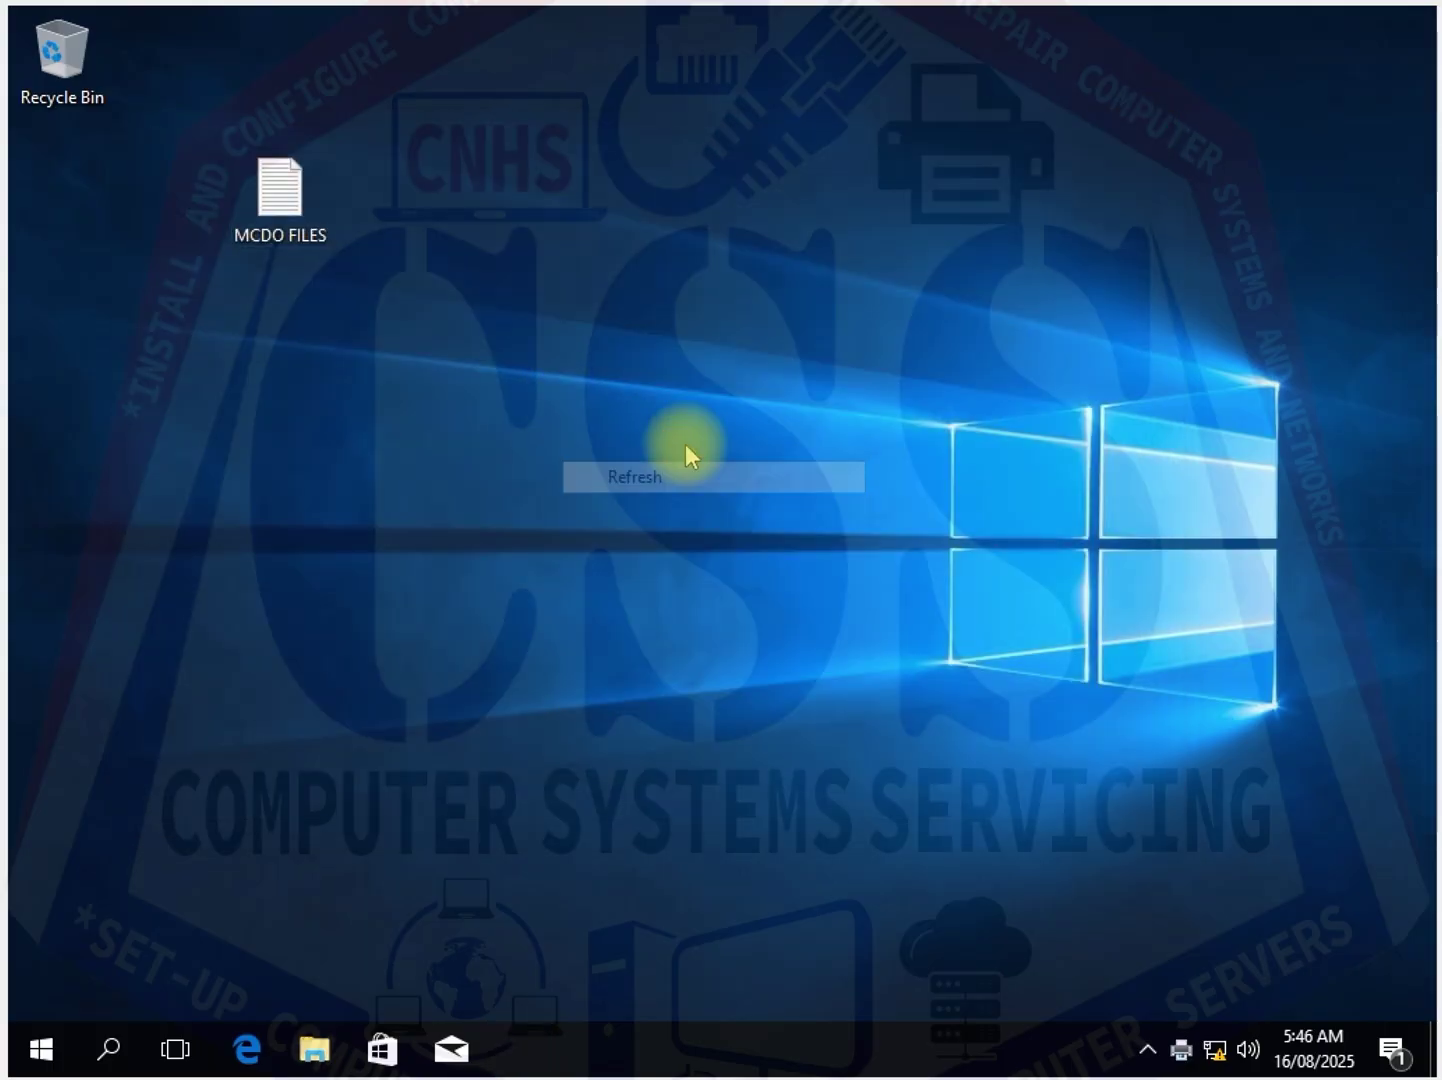
right_click(605, 418)
left_click(674, 497)
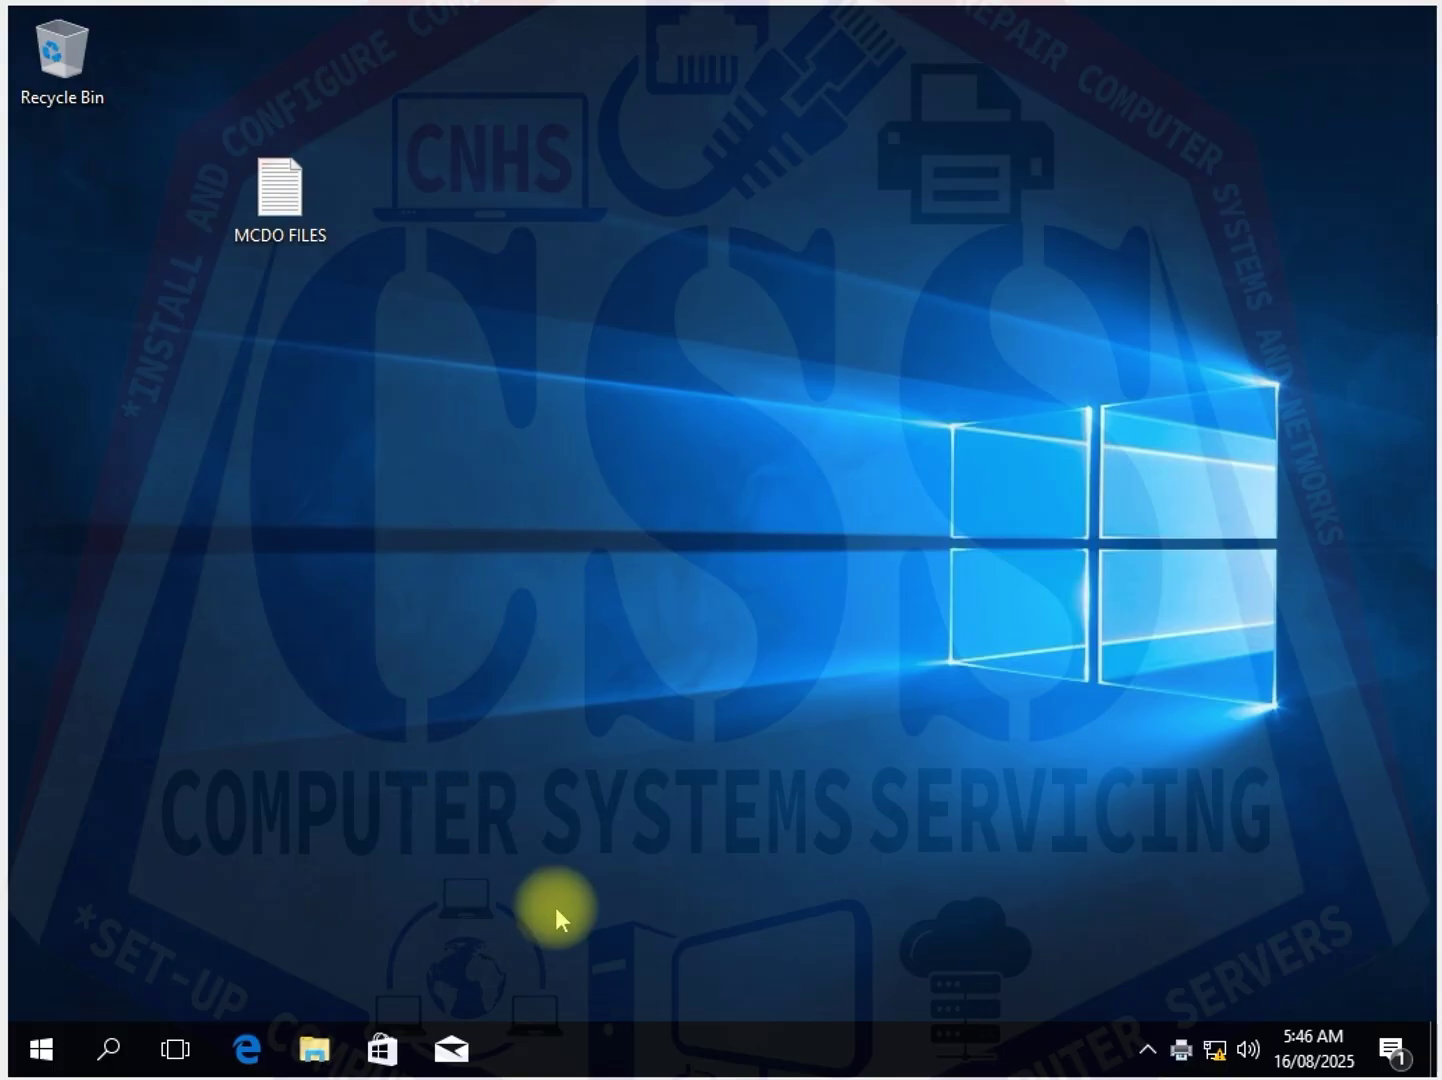
Open the system properties of This PC and request a change to the computer name, domain and workgroup settings
left_click(332, 1058)
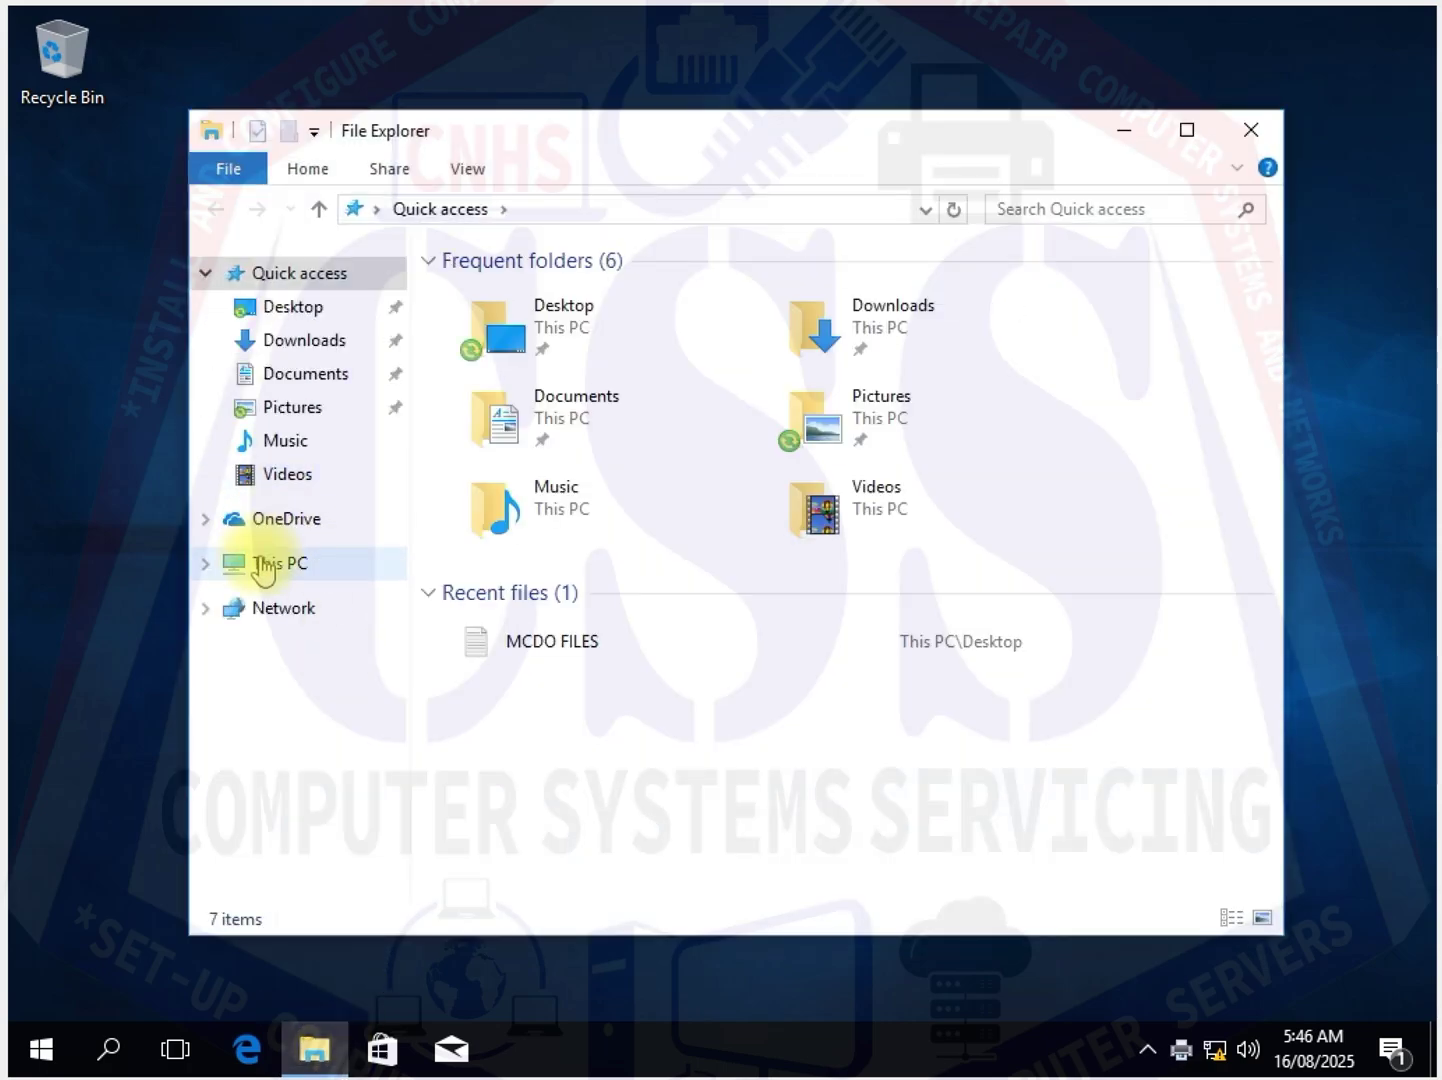
left_click(265, 566)
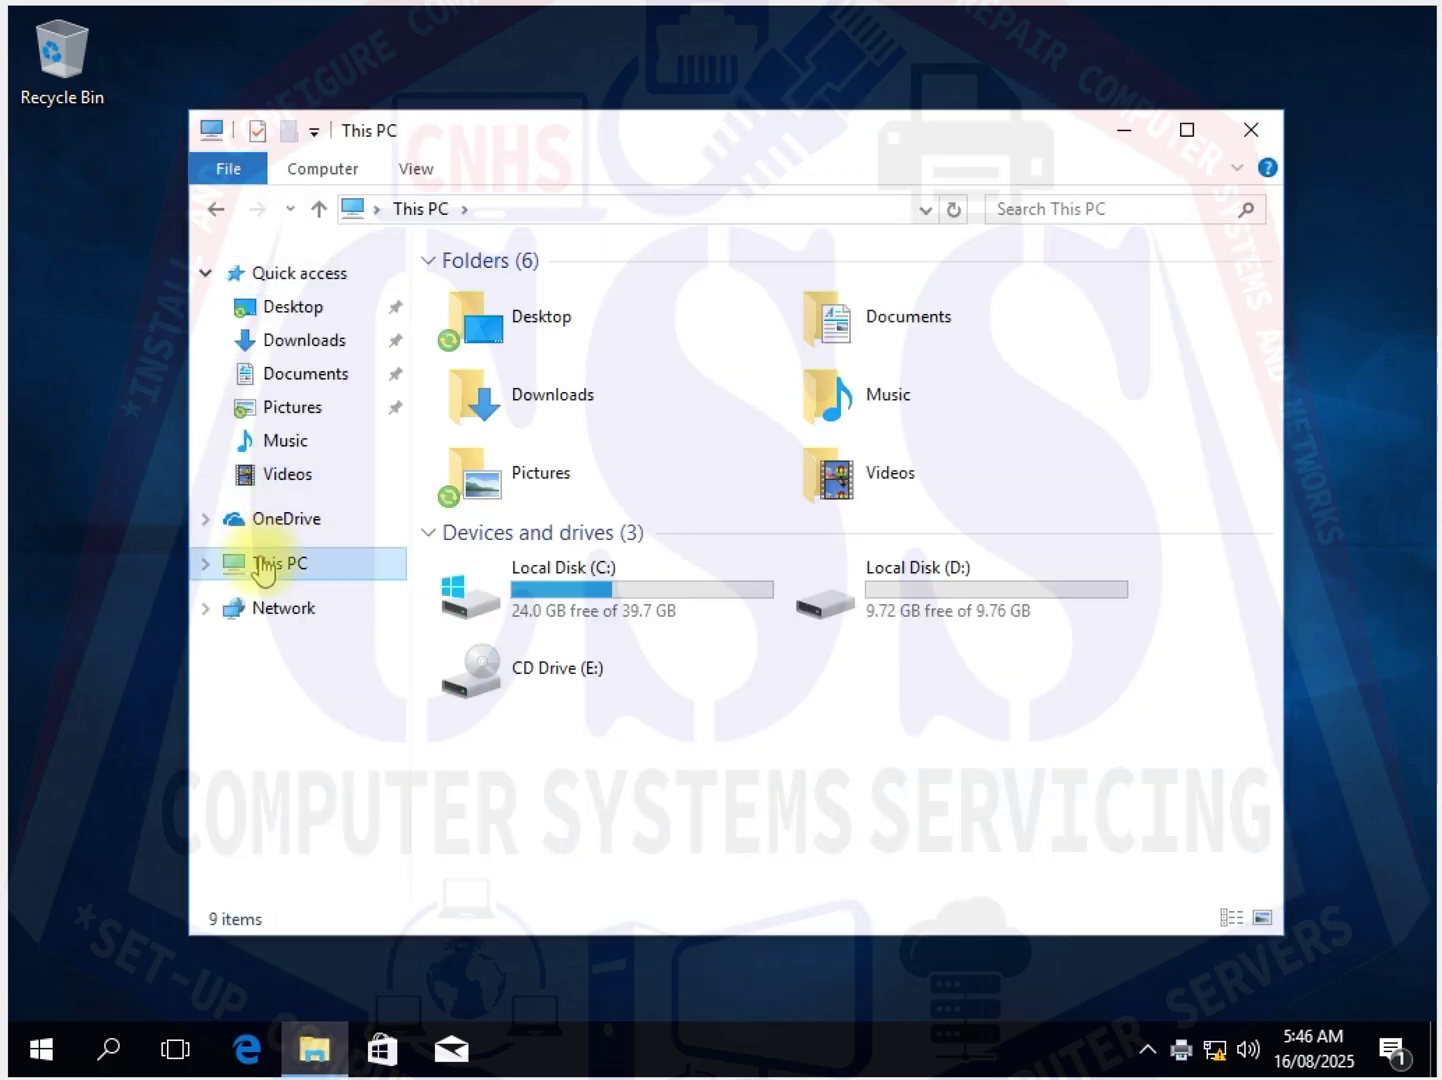
right_click(329, 563)
left_click(483, 928)
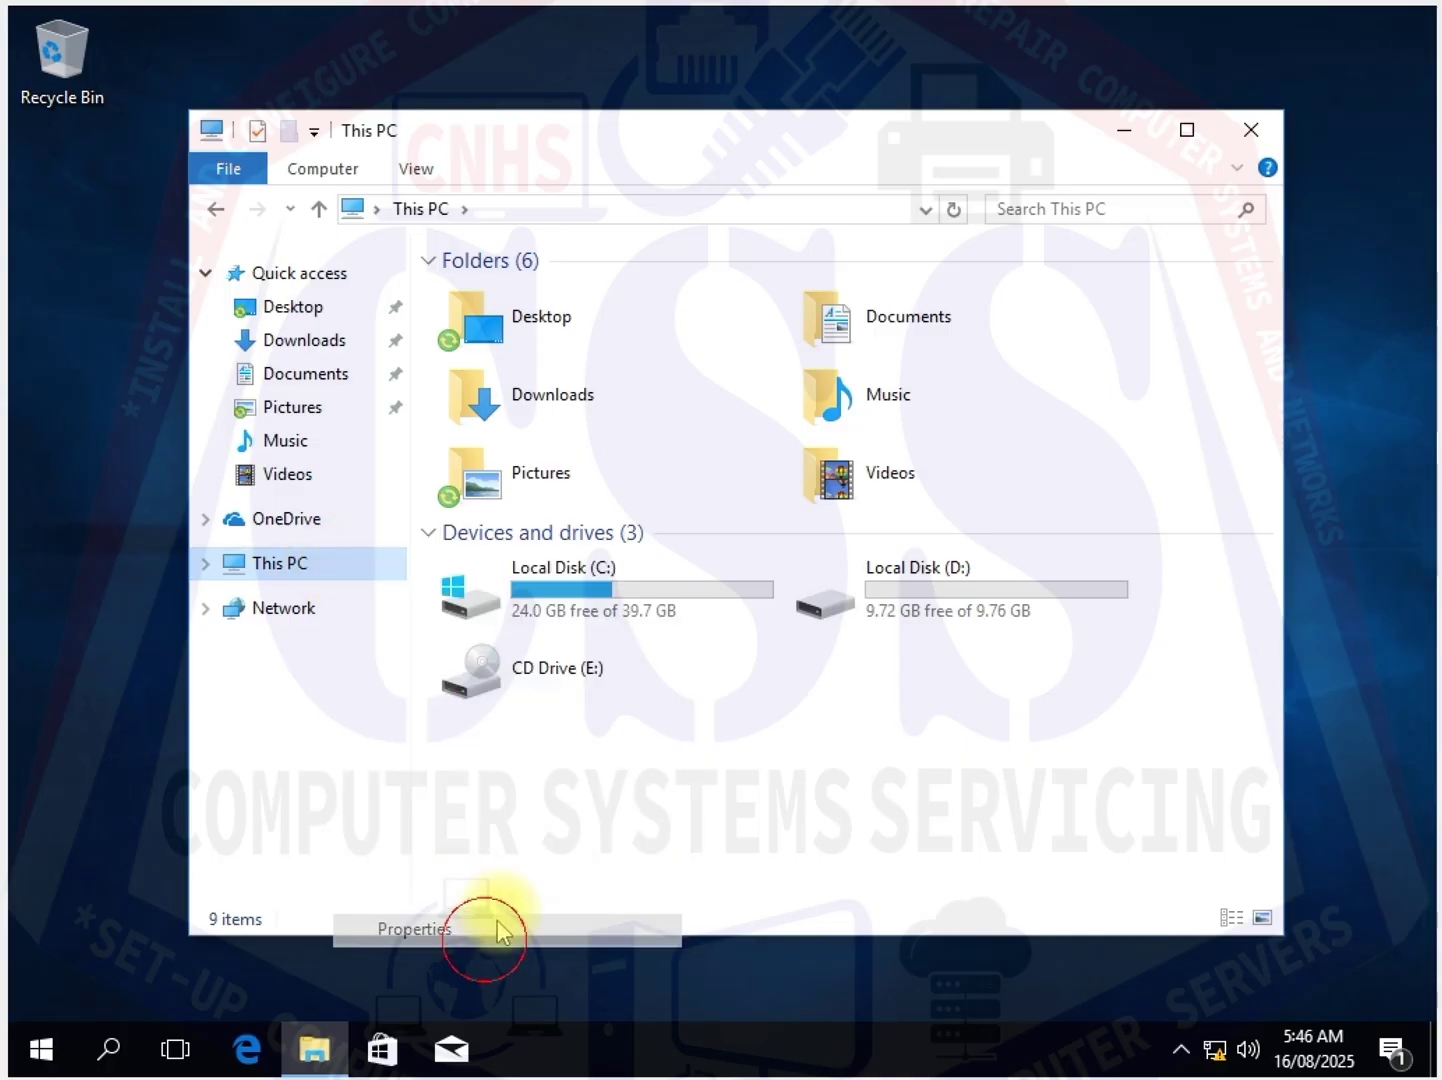
left_click(1200, 673)
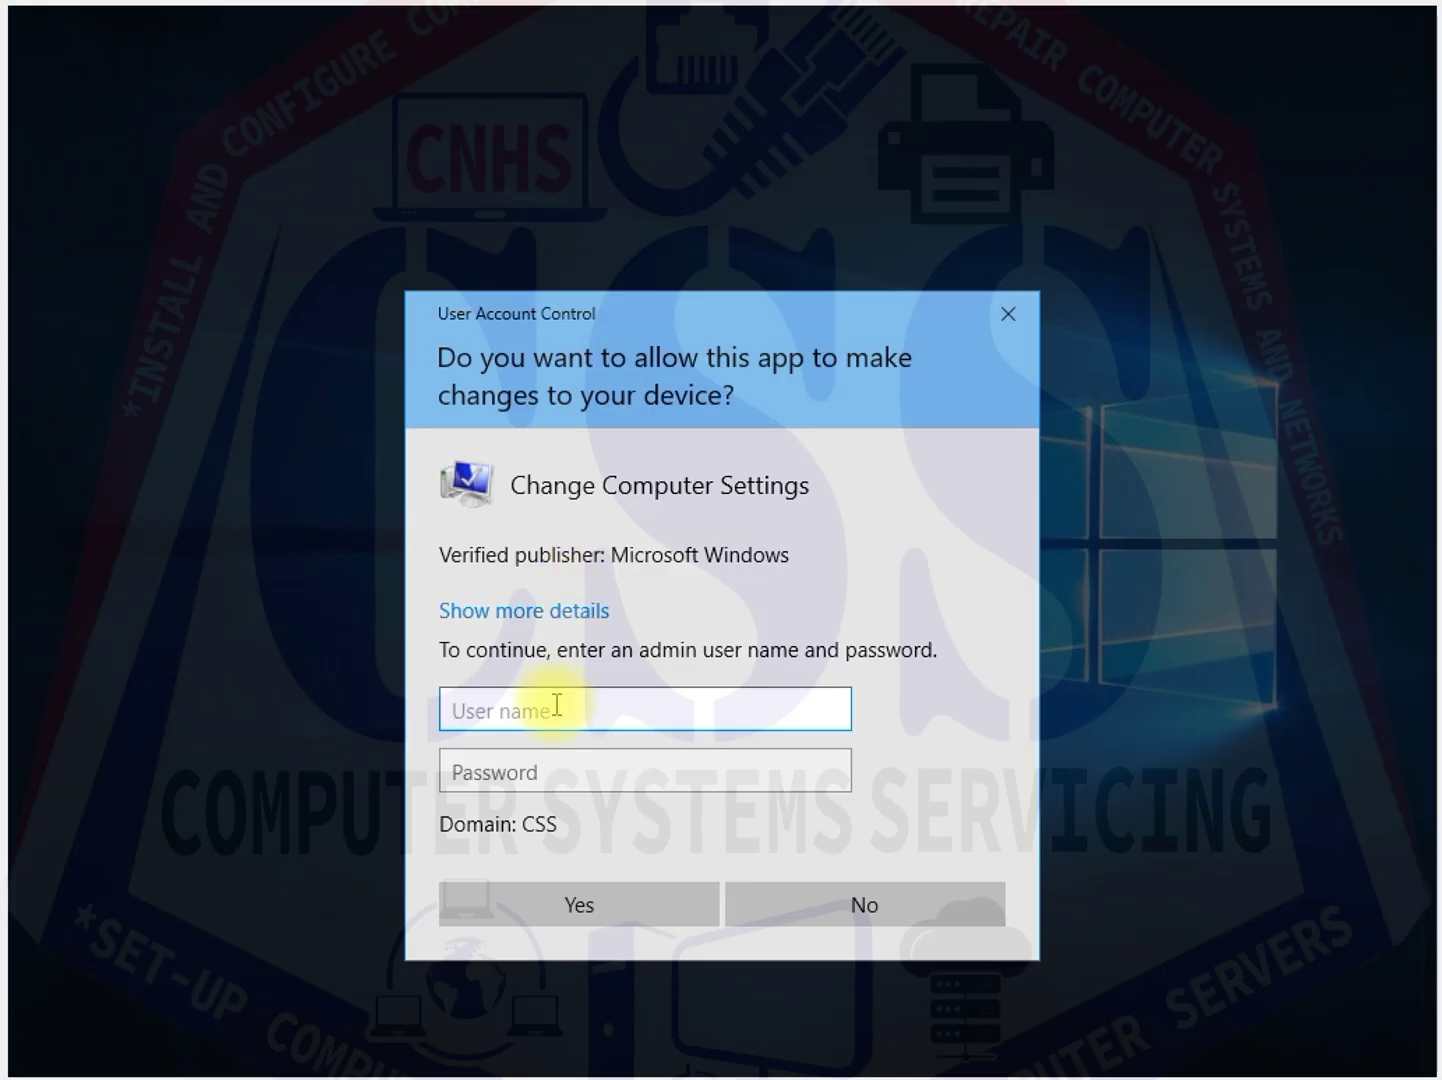
Authorize the computer settings change with the ADMINISTRATOR account, entering the administrator password again if it is rejected
type("ADMINISTRAT")
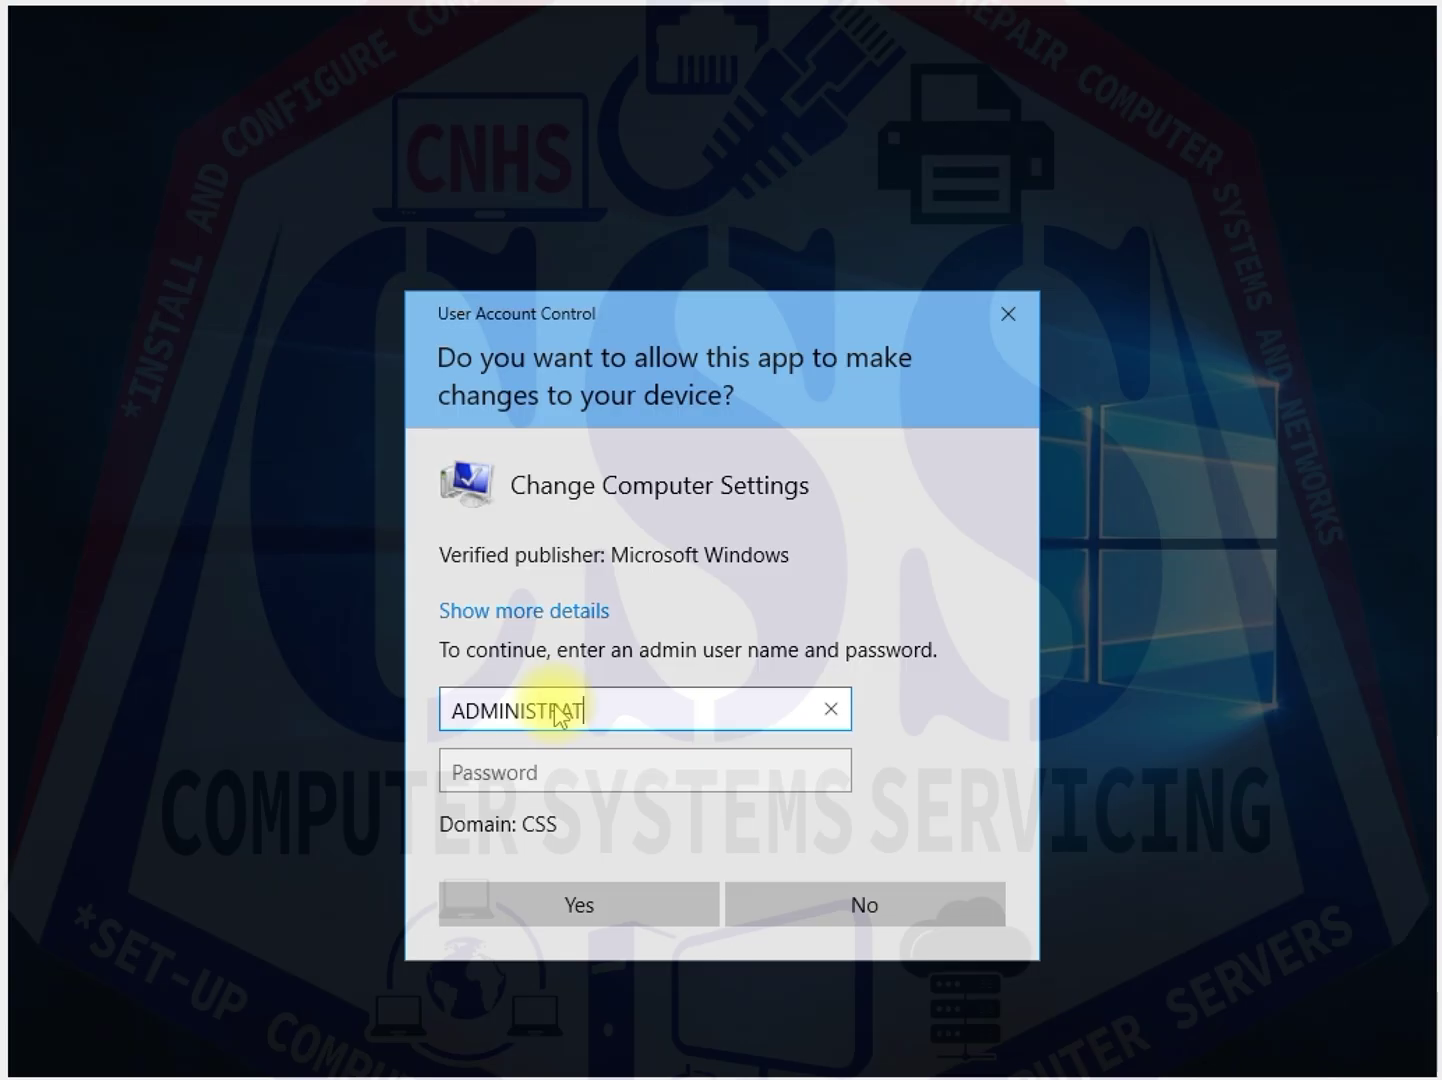
type("OR")
key("Tab")
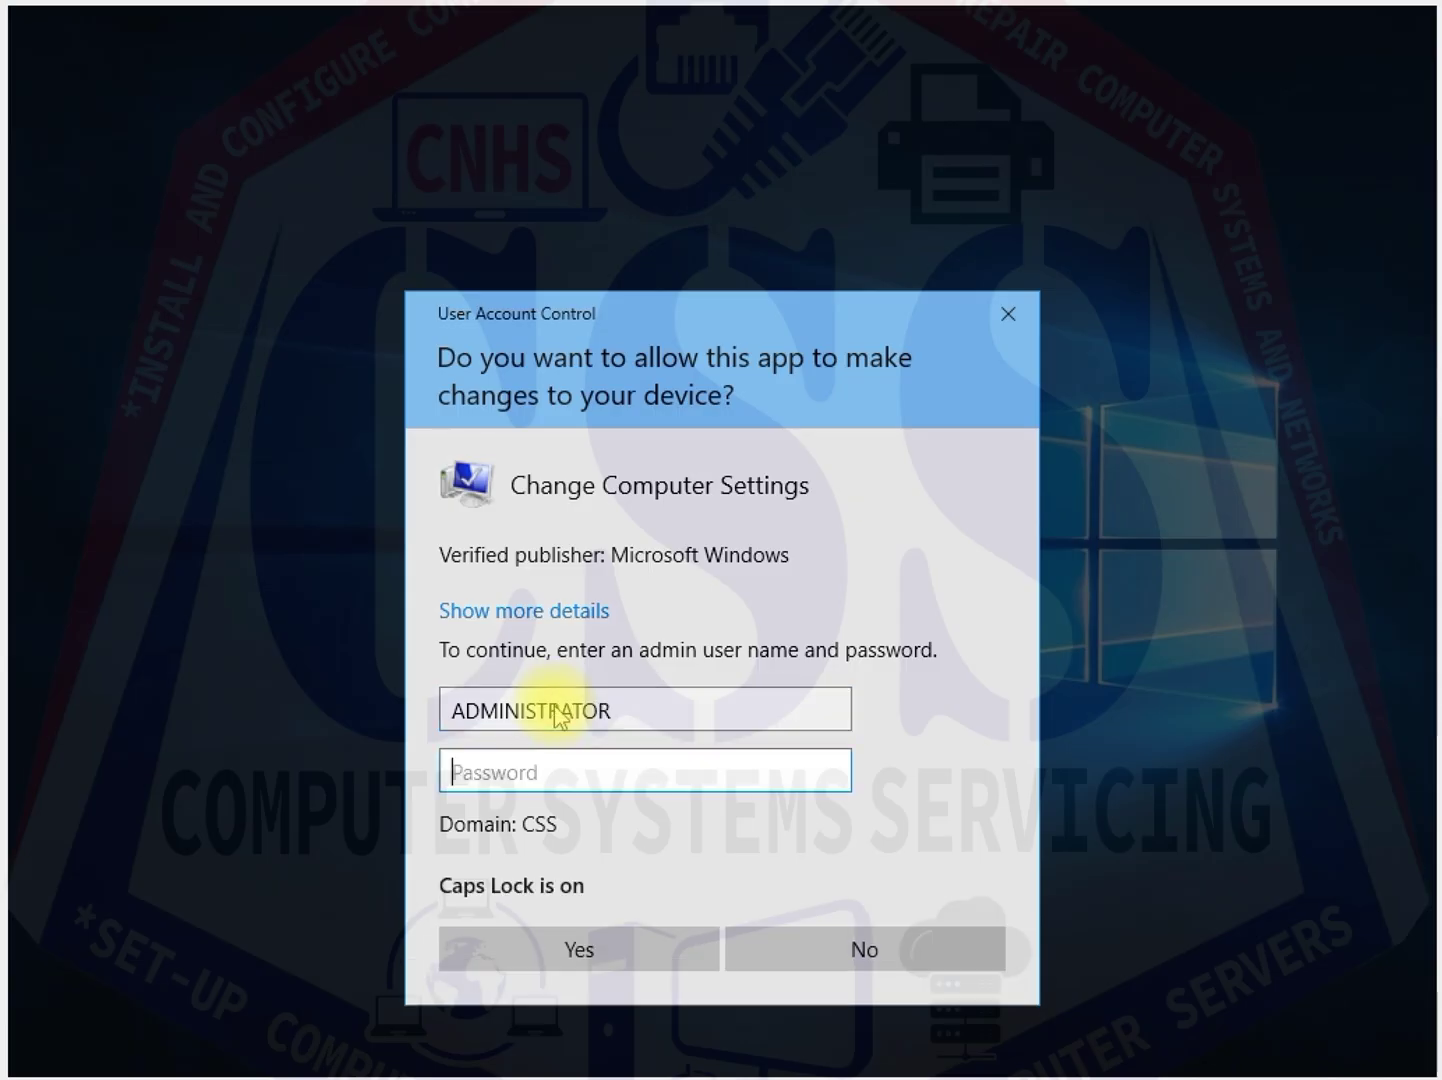
type("••")
key("Caps_Lock")
key("BackSpace")
key("BackSpace")
type("•")
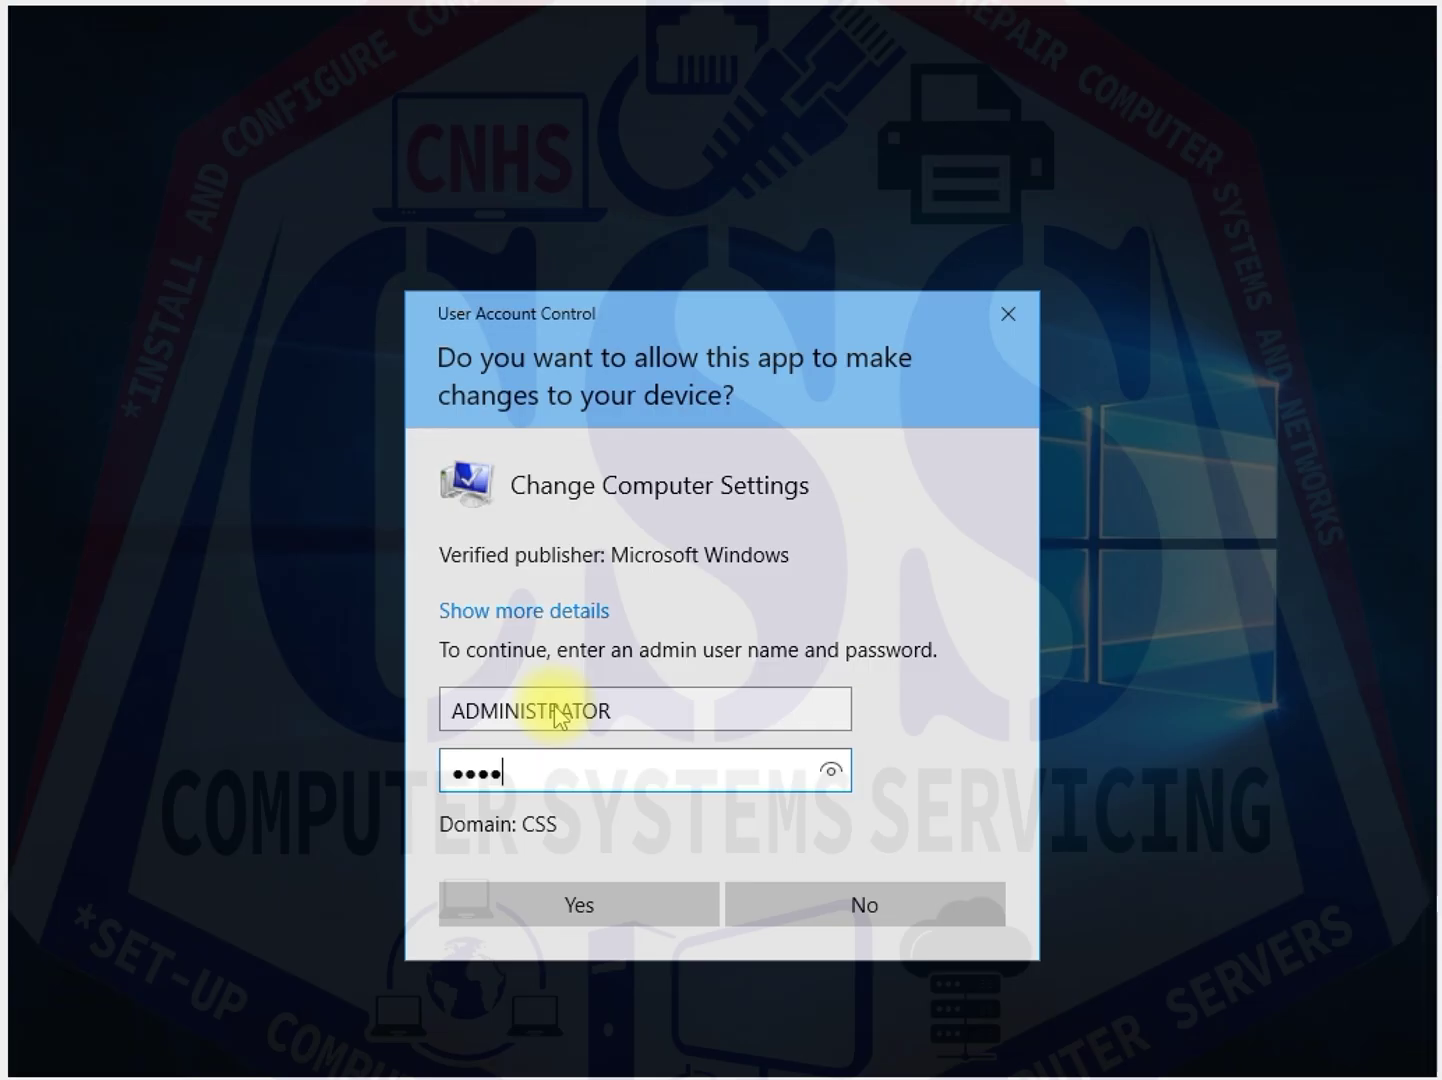
type("•••")
key("Return")
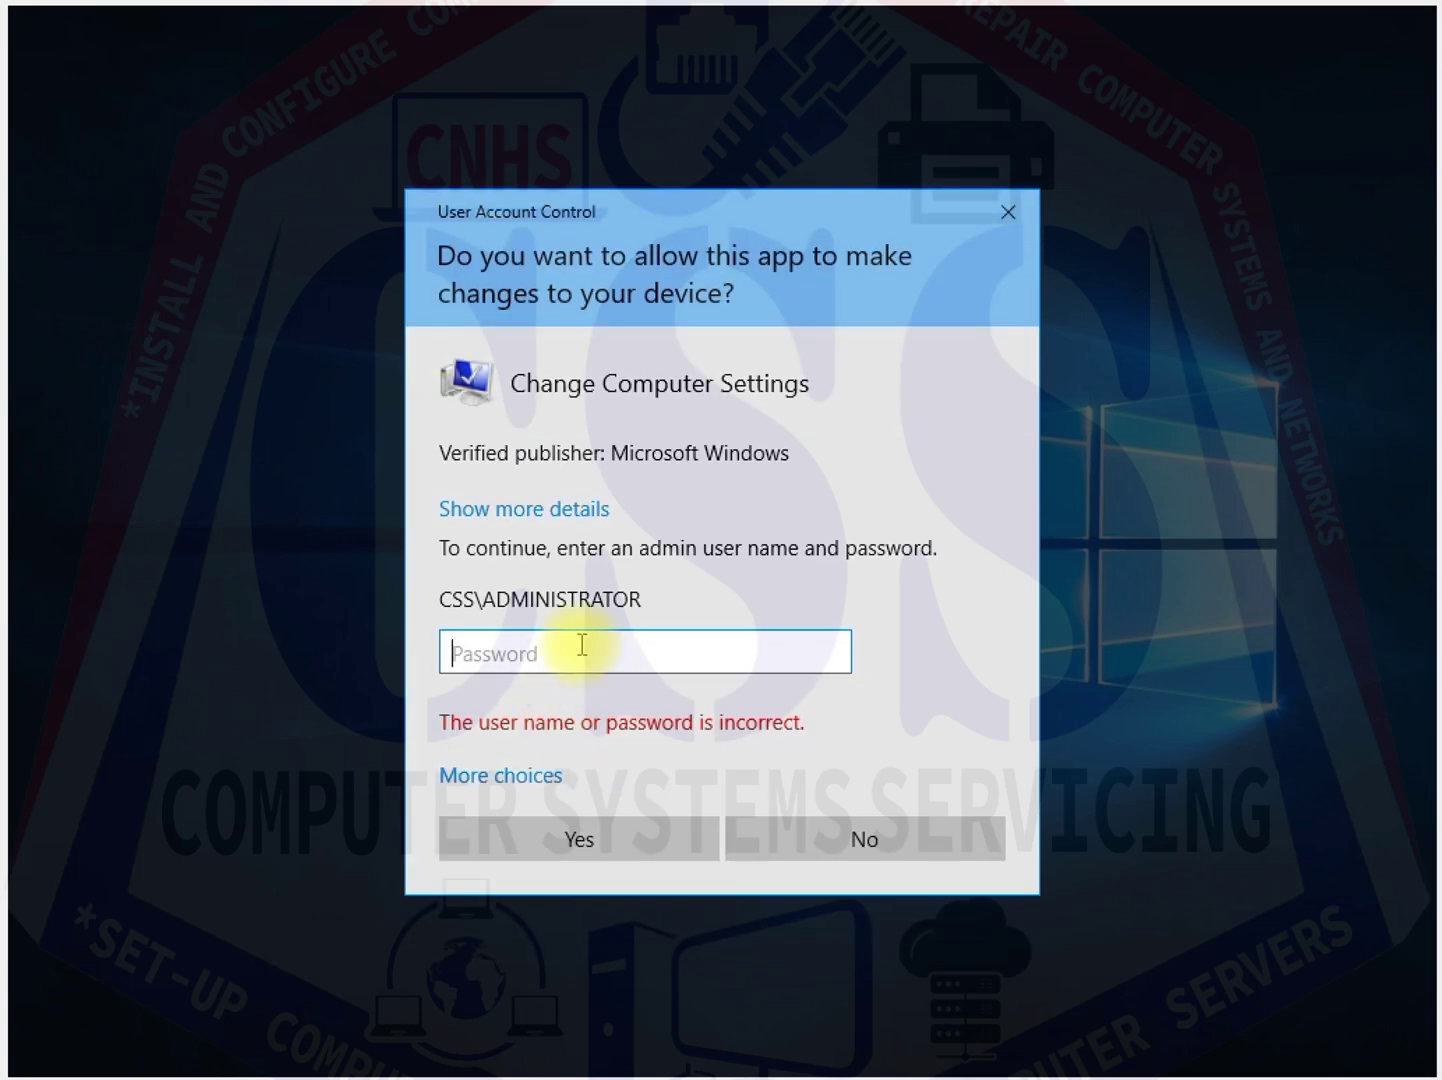
type("••••")
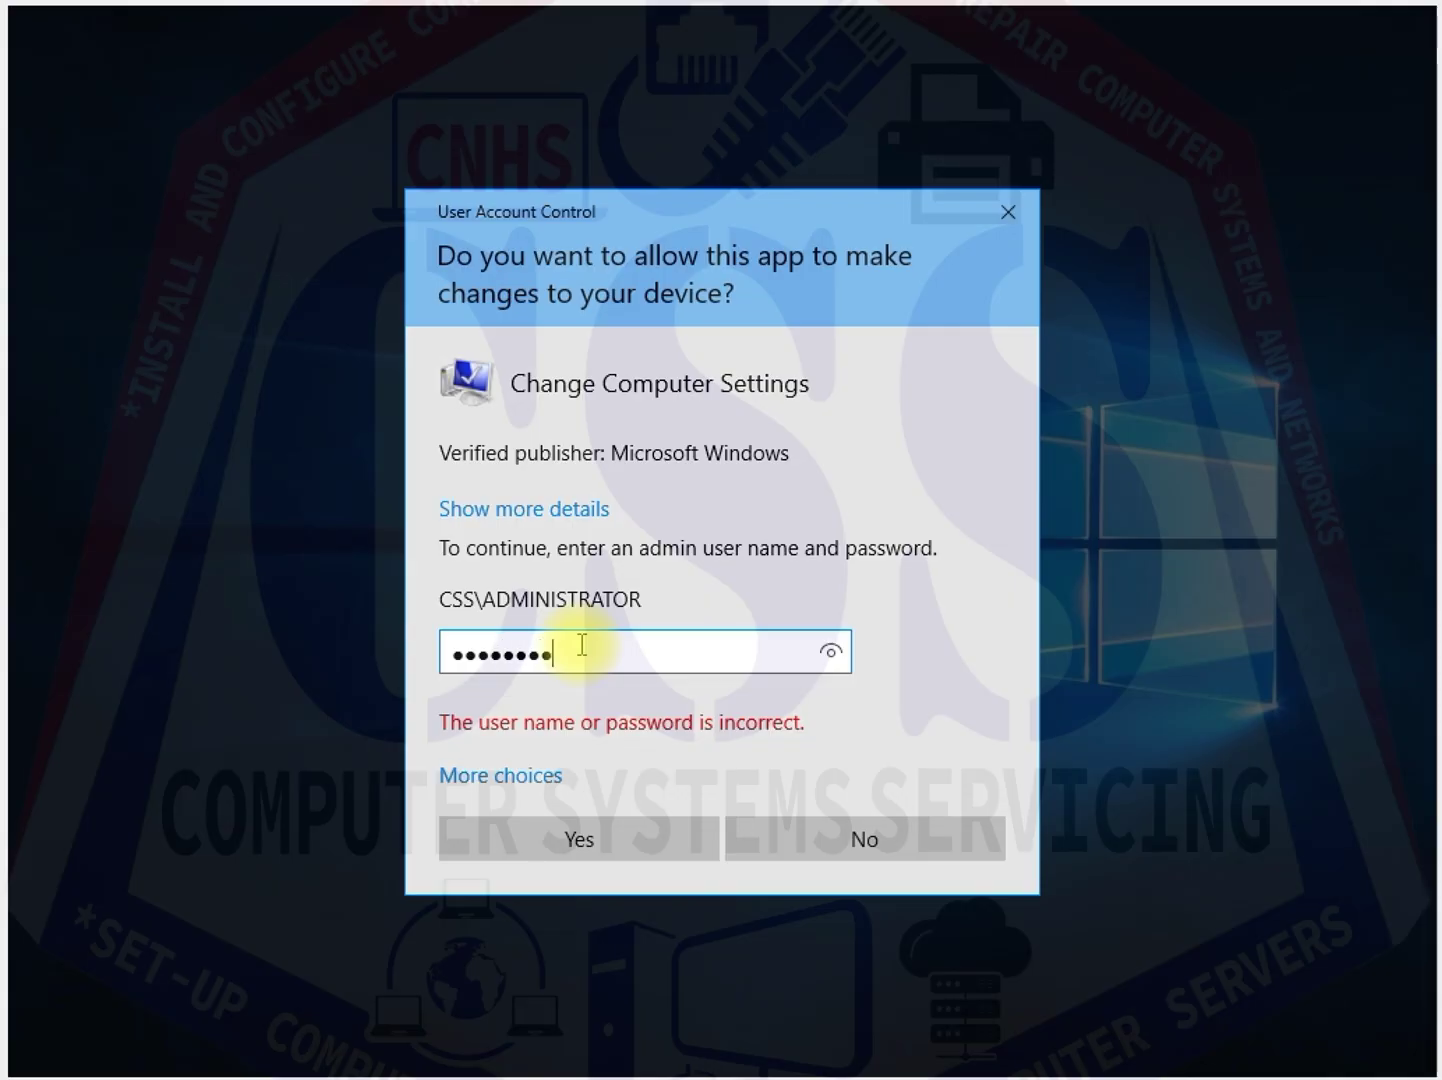
left_click(570, 840)
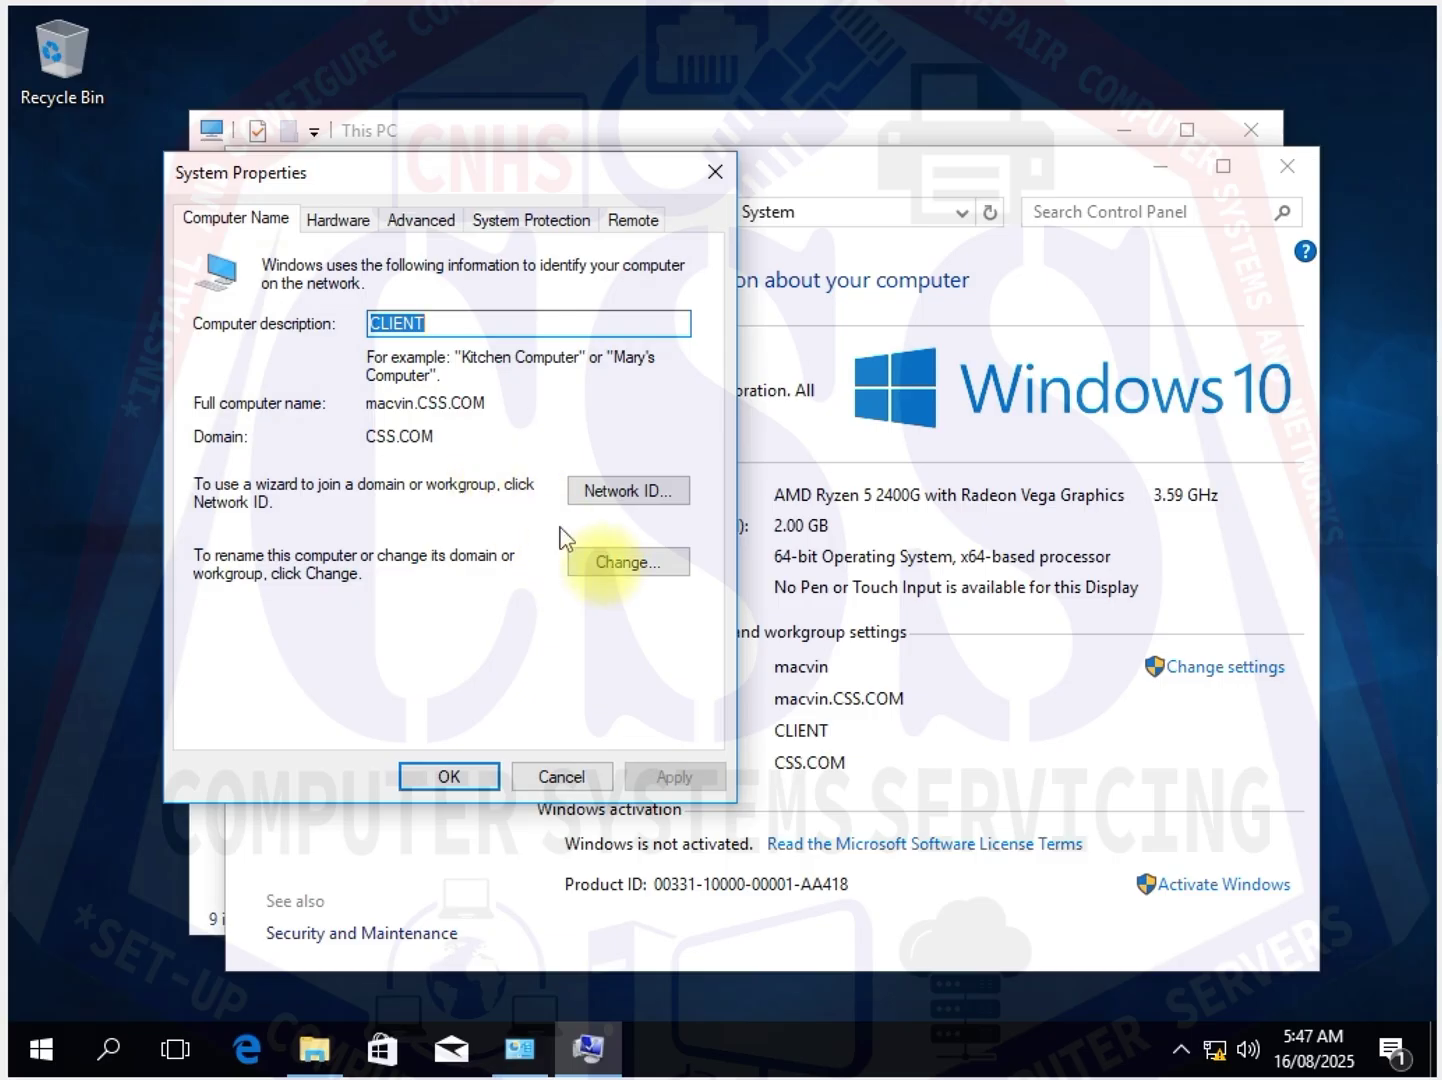
Change the computer's membership from the domain to the workgroup CSS and accept the resulting notices
left_click(621, 565)
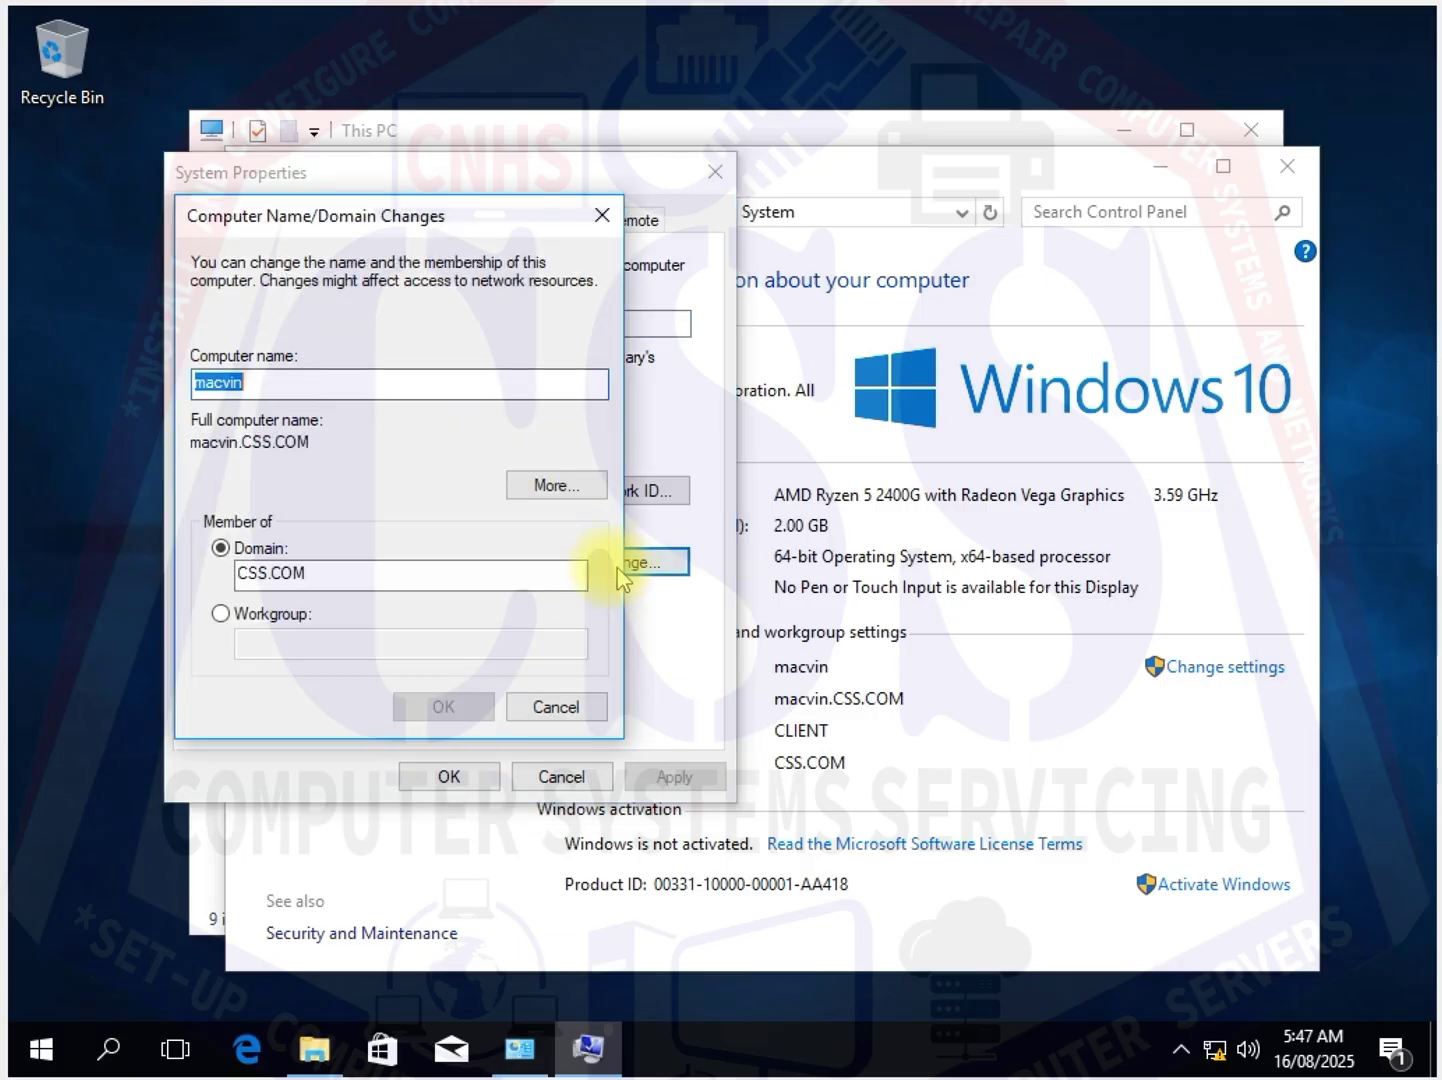
left_click(266, 620)
left_click(274, 648)
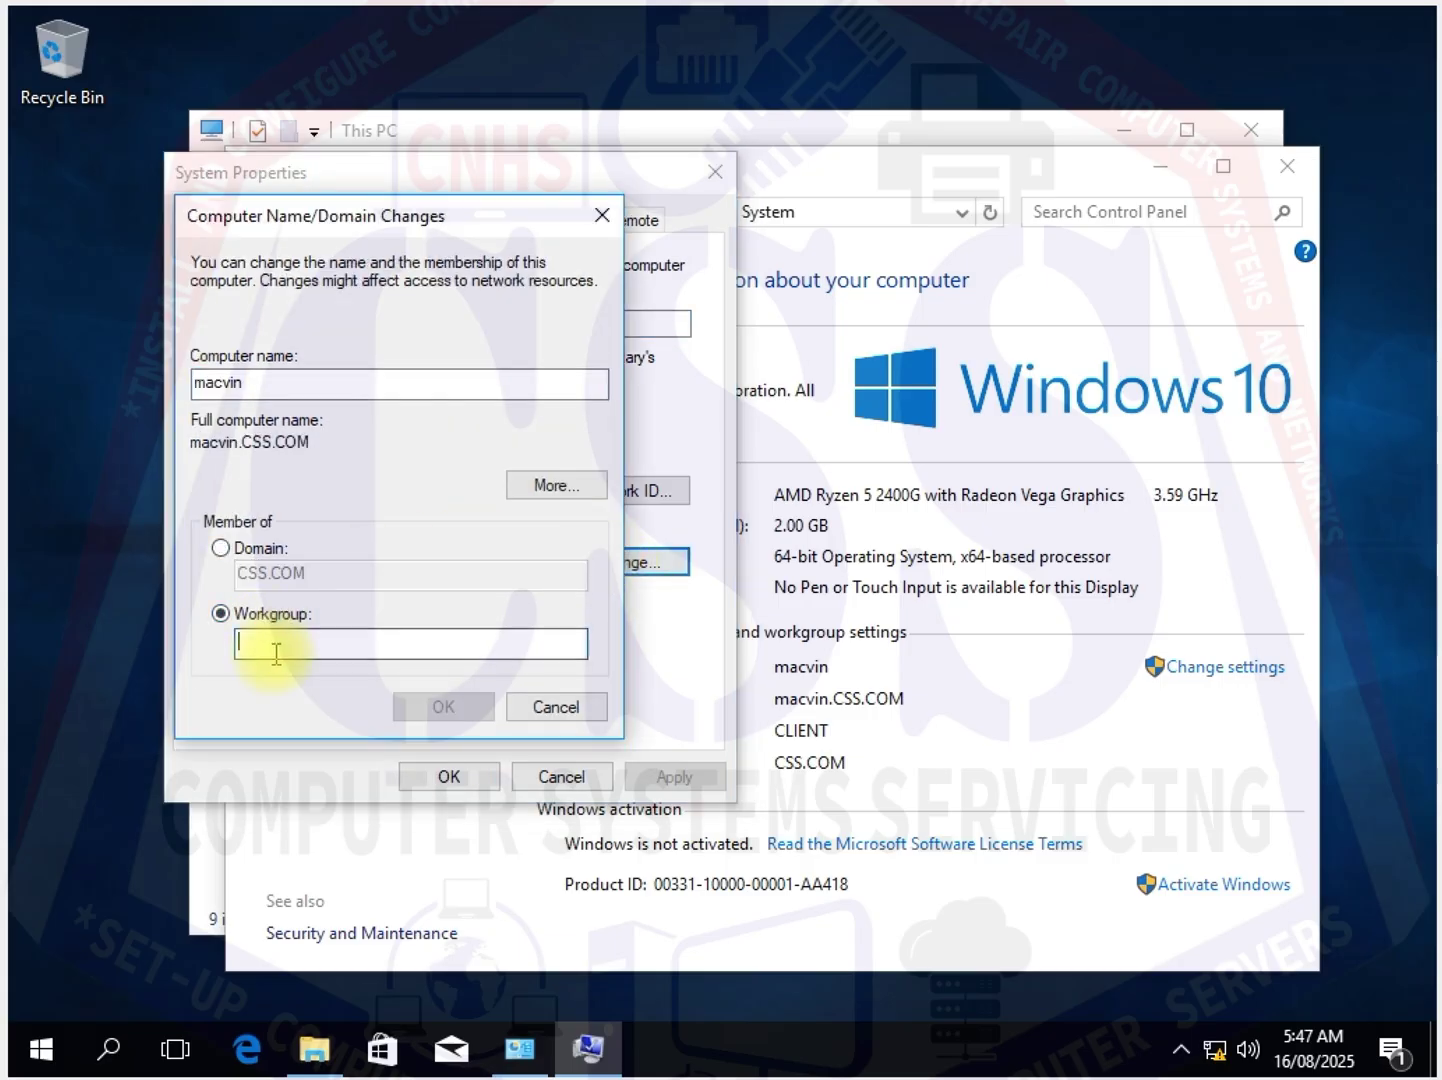
type("CSS")
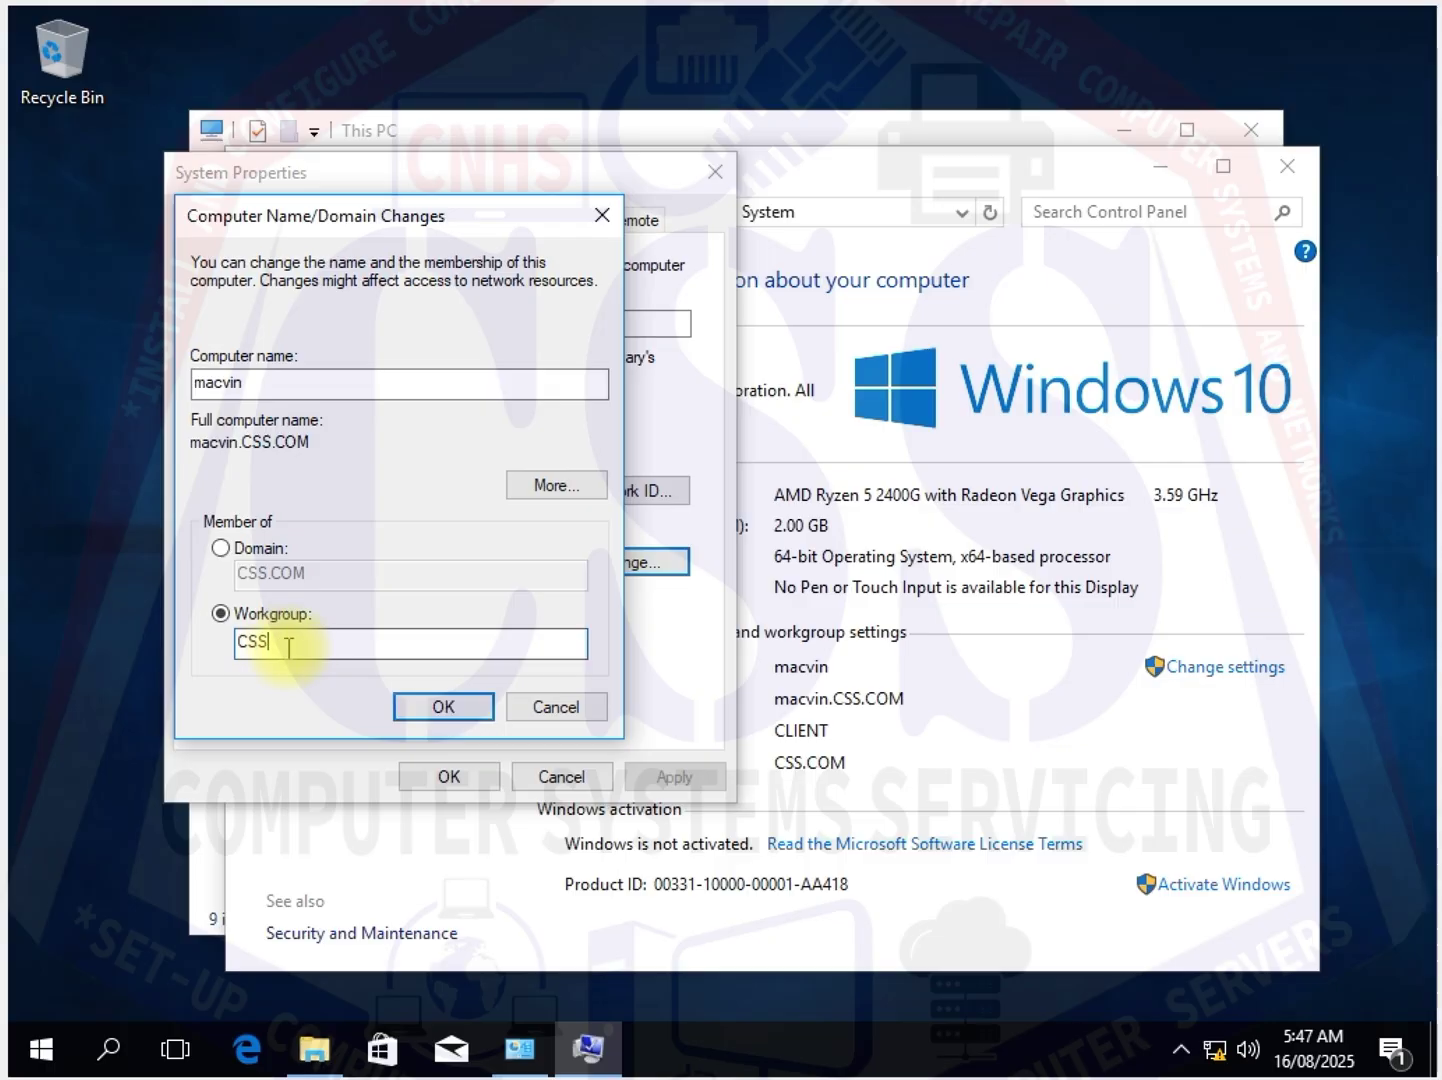
left_click(443, 707)
left_click(842, 645)
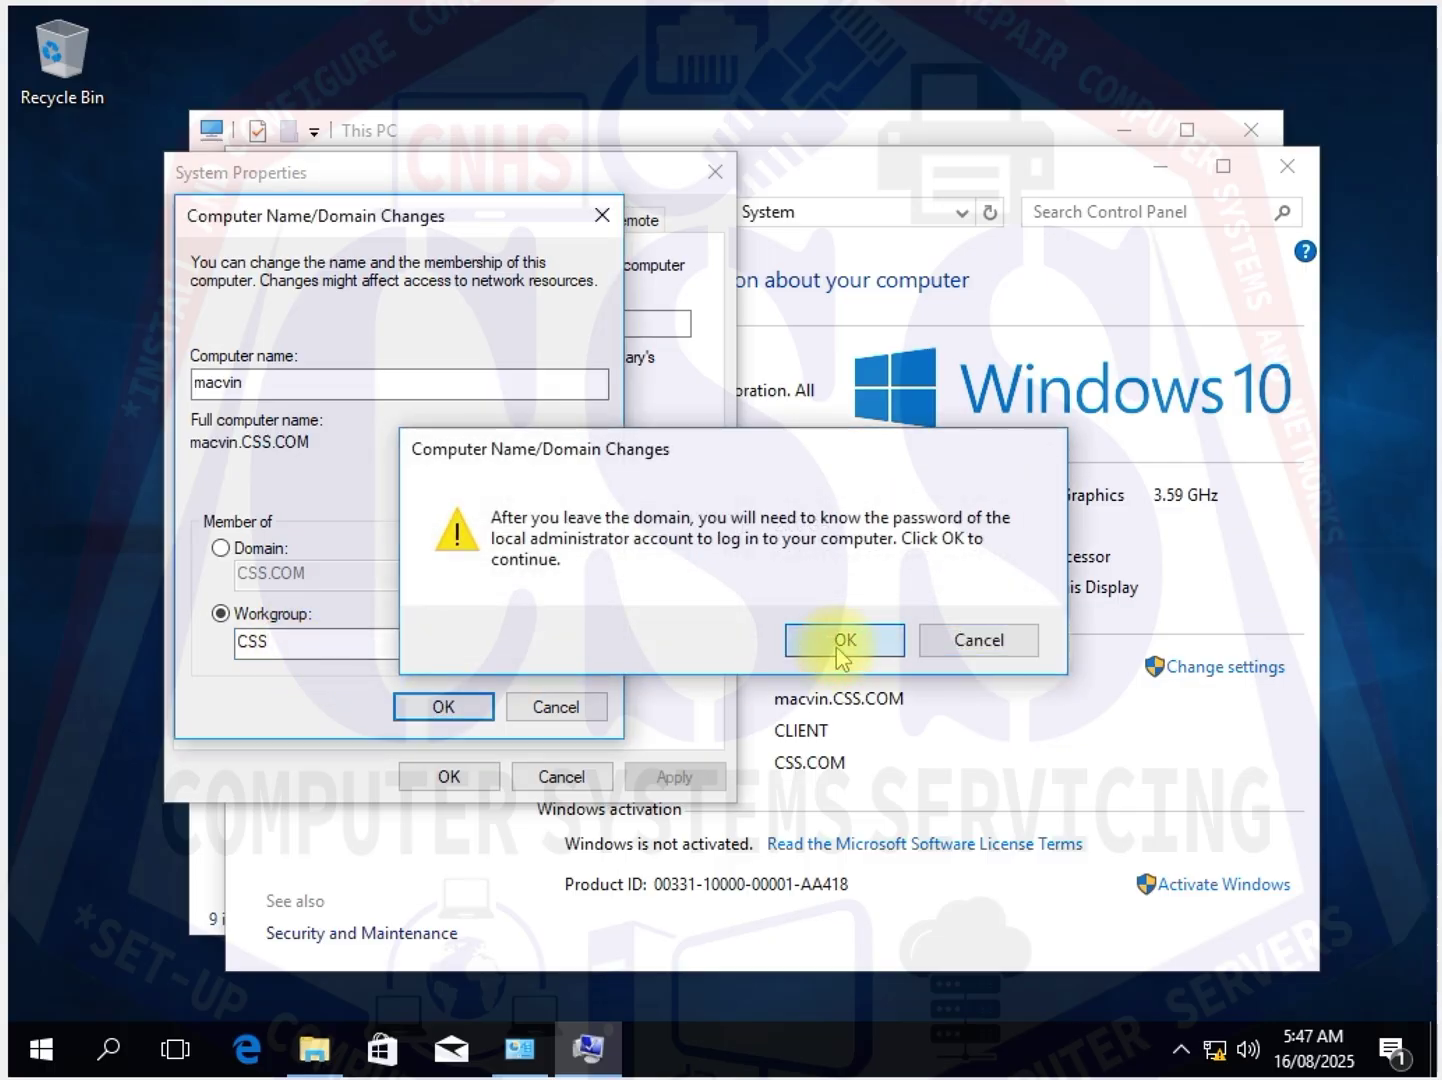
left_click(457, 685)
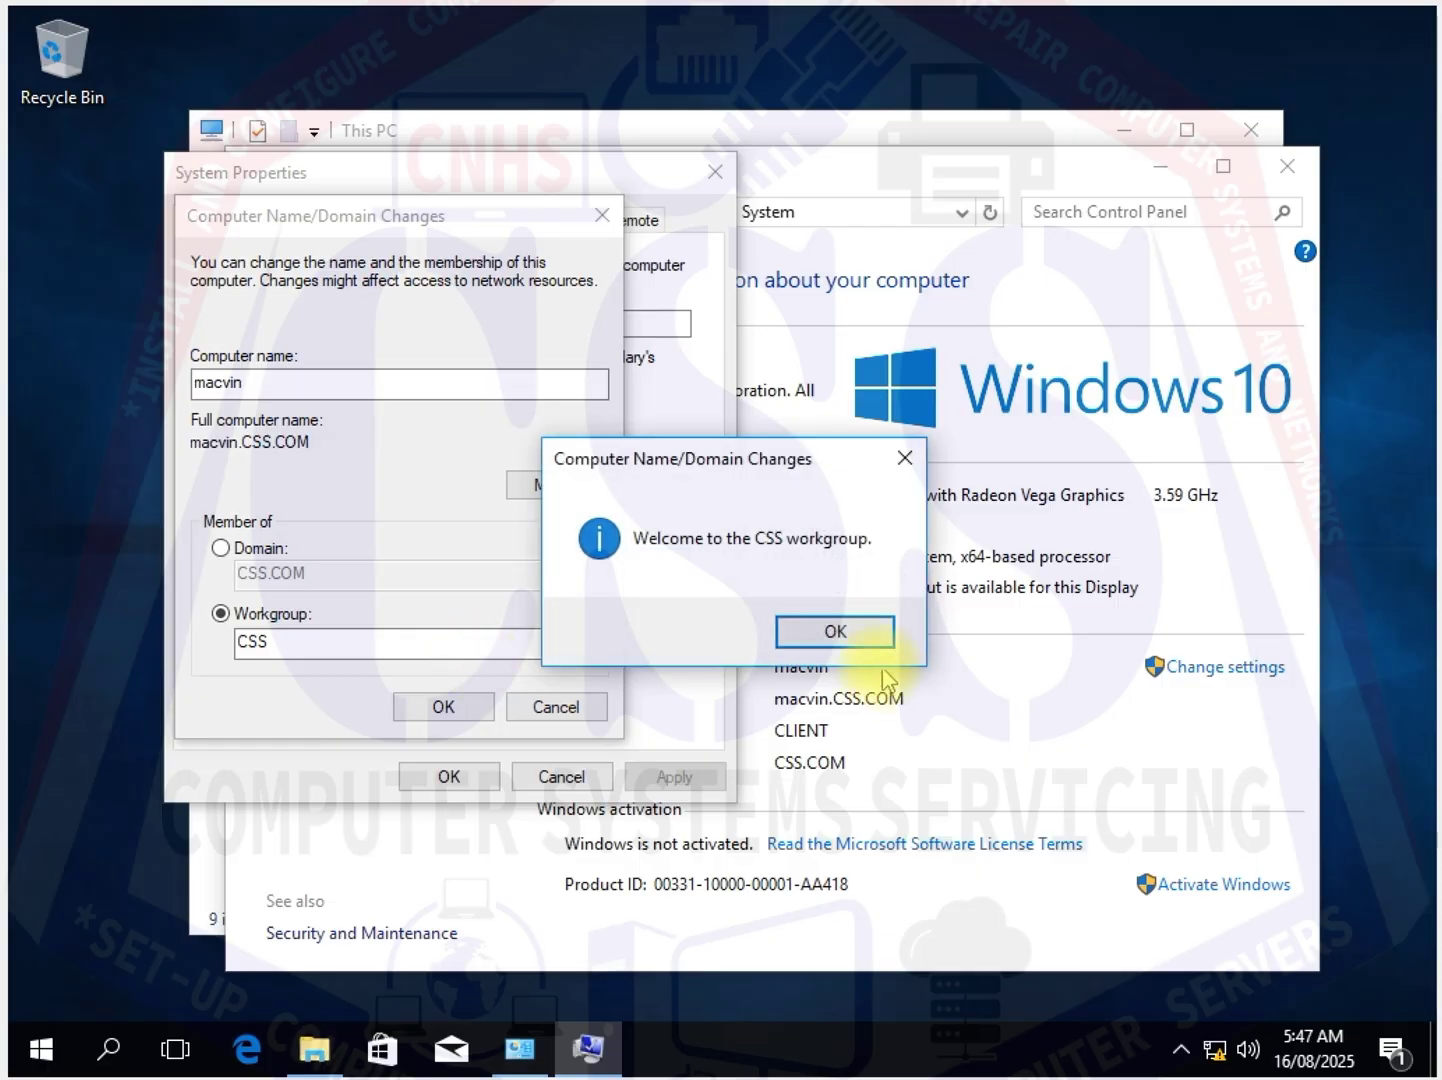
left_click(835, 632)
left_click(885, 570)
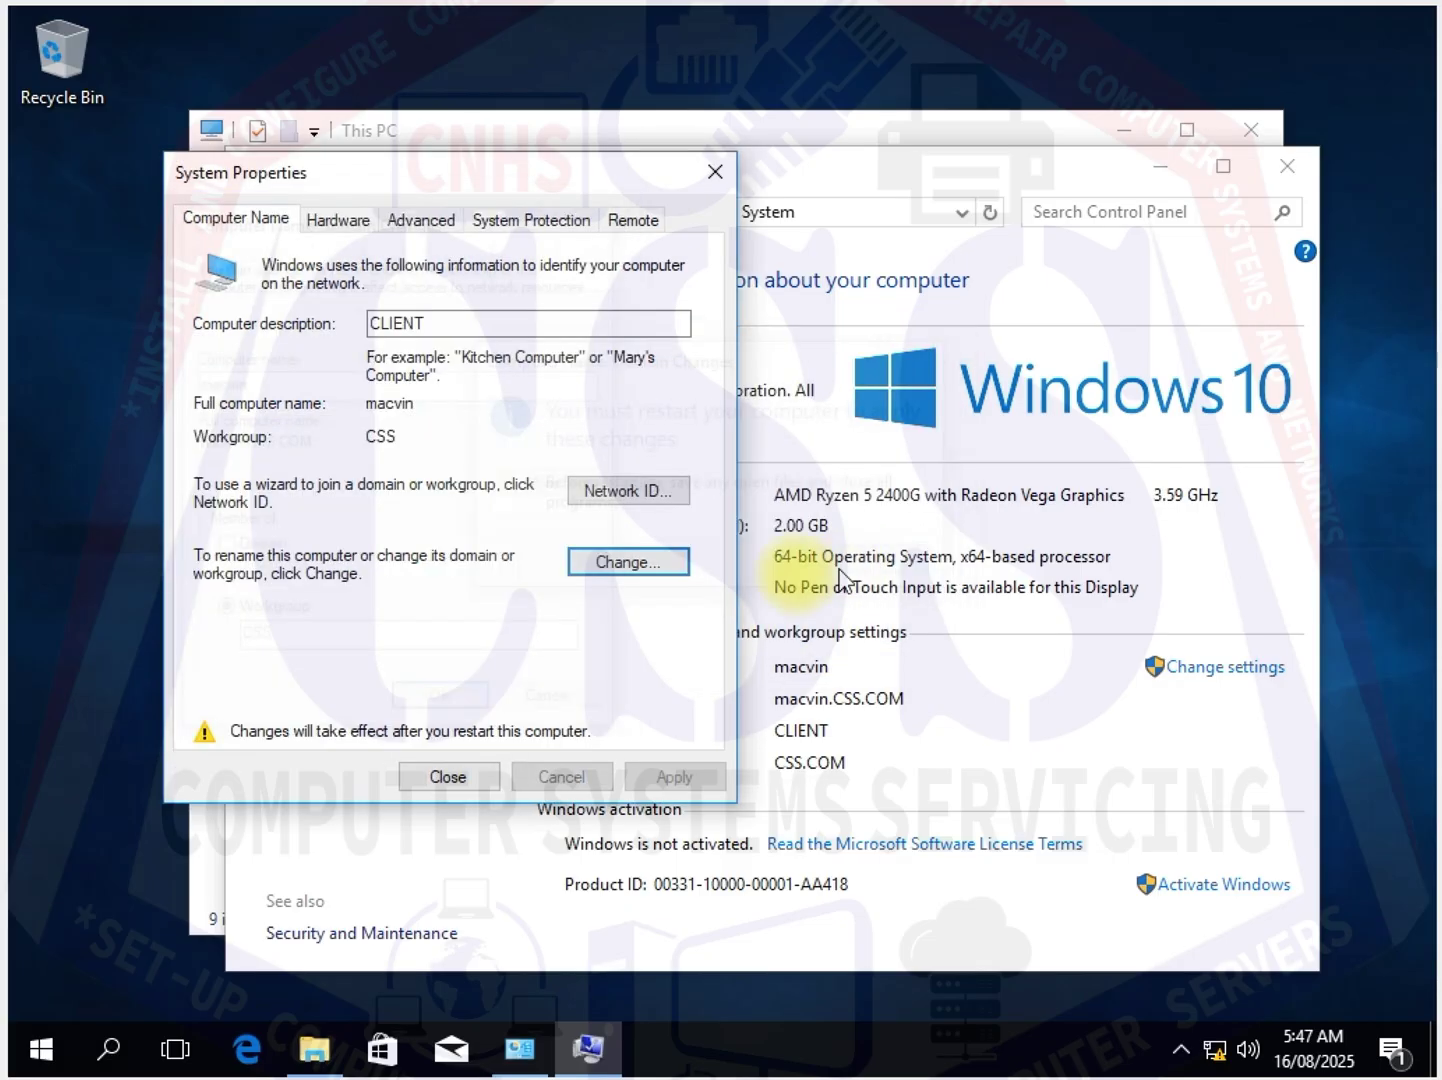
Close System Properties, restart the computer to apply the workgroup change, and bring up the Client sign-in prompt
left_click(460, 777)
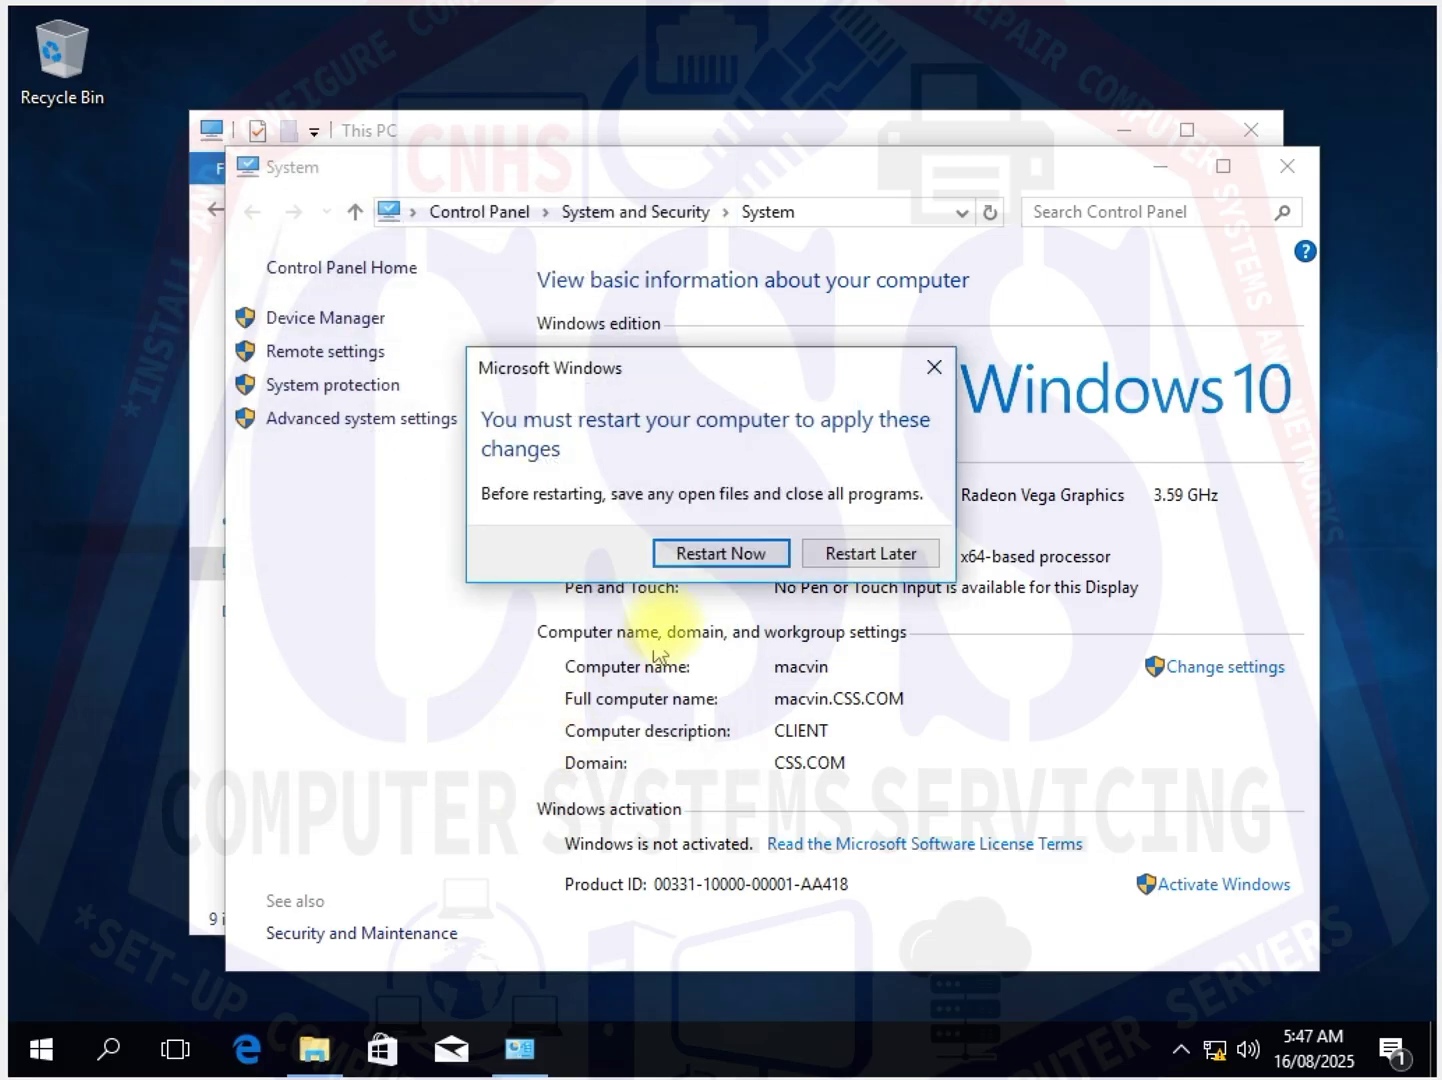
left_click(720, 554)
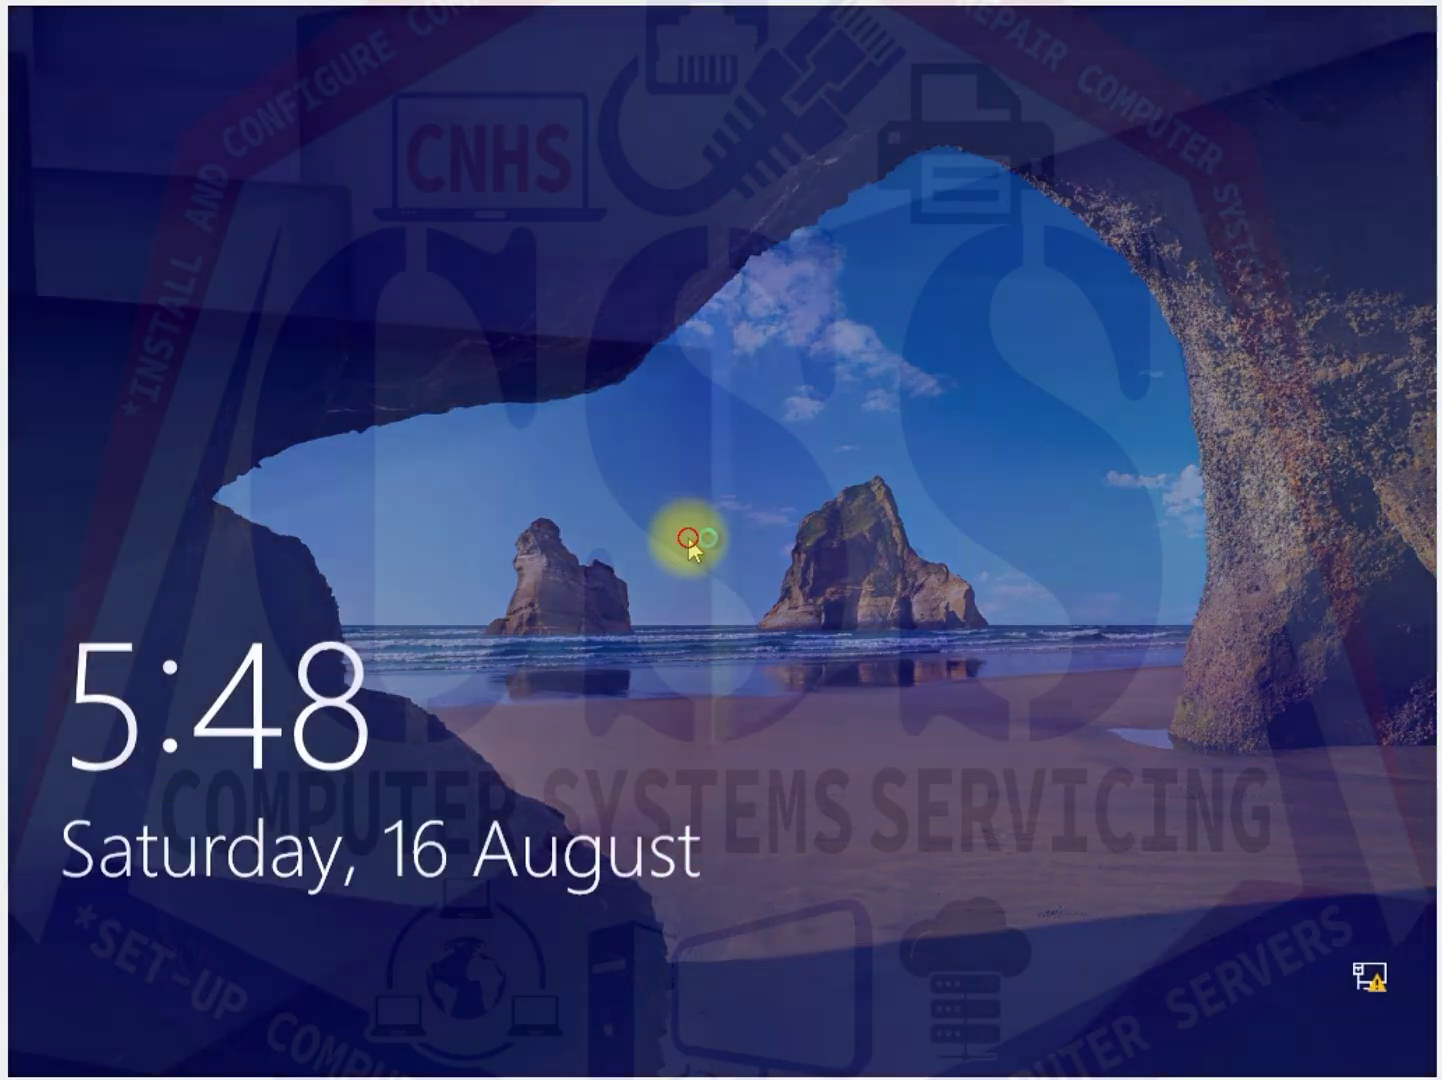
left_click(688, 541)
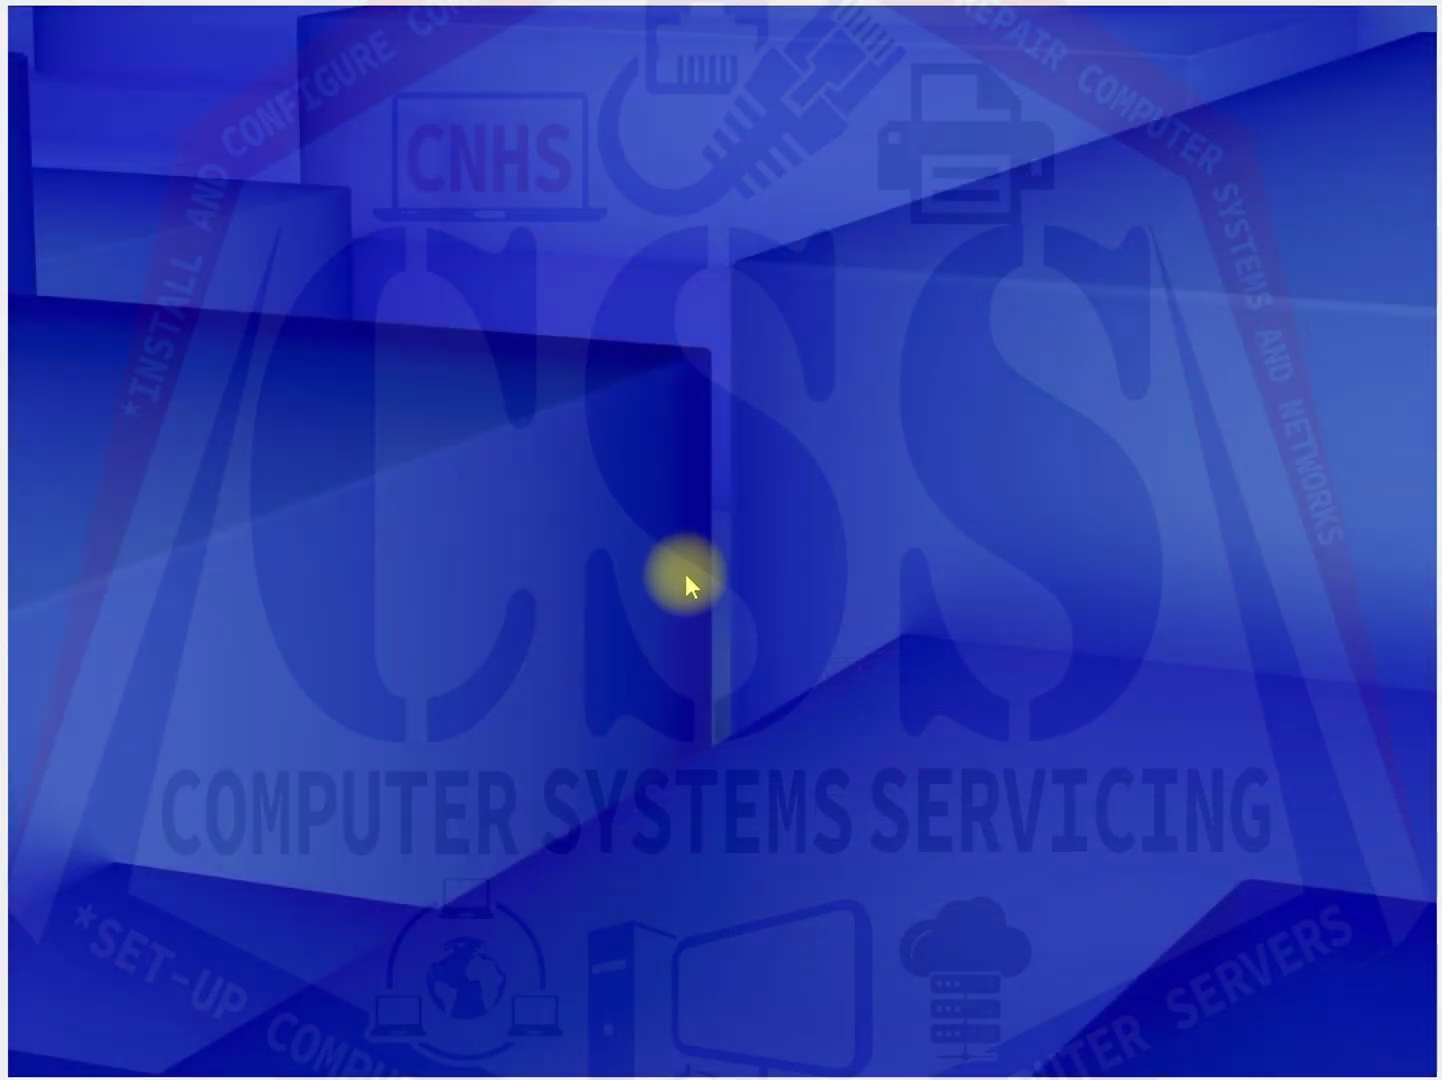
left_click(744, 598)
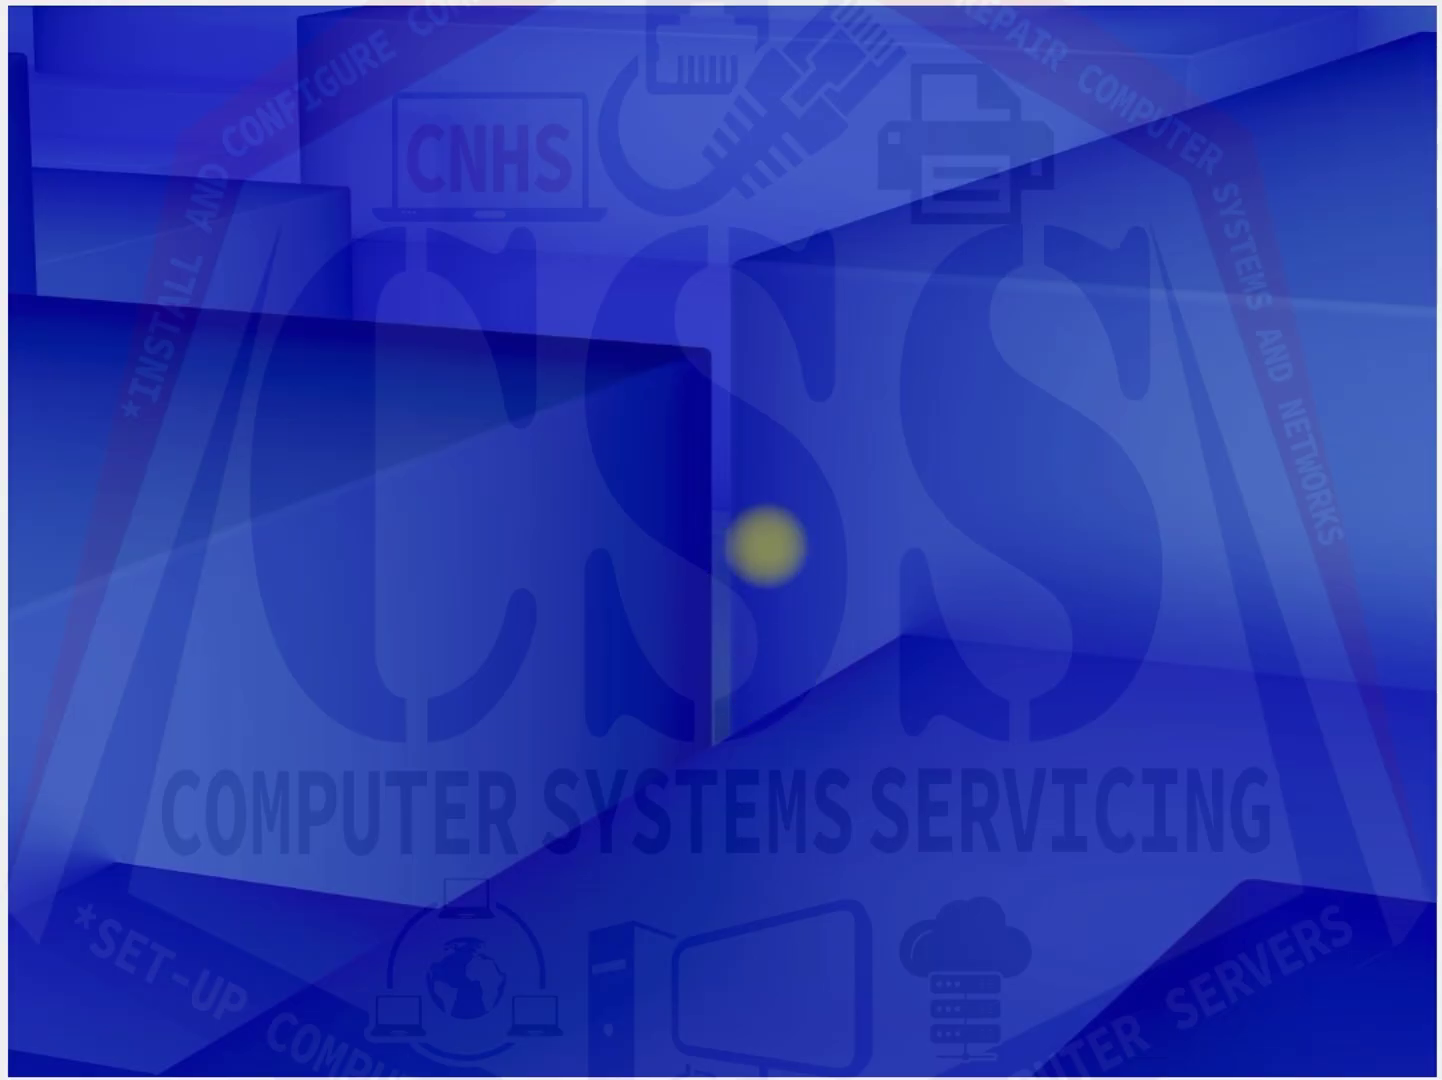
left_click(749, 508)
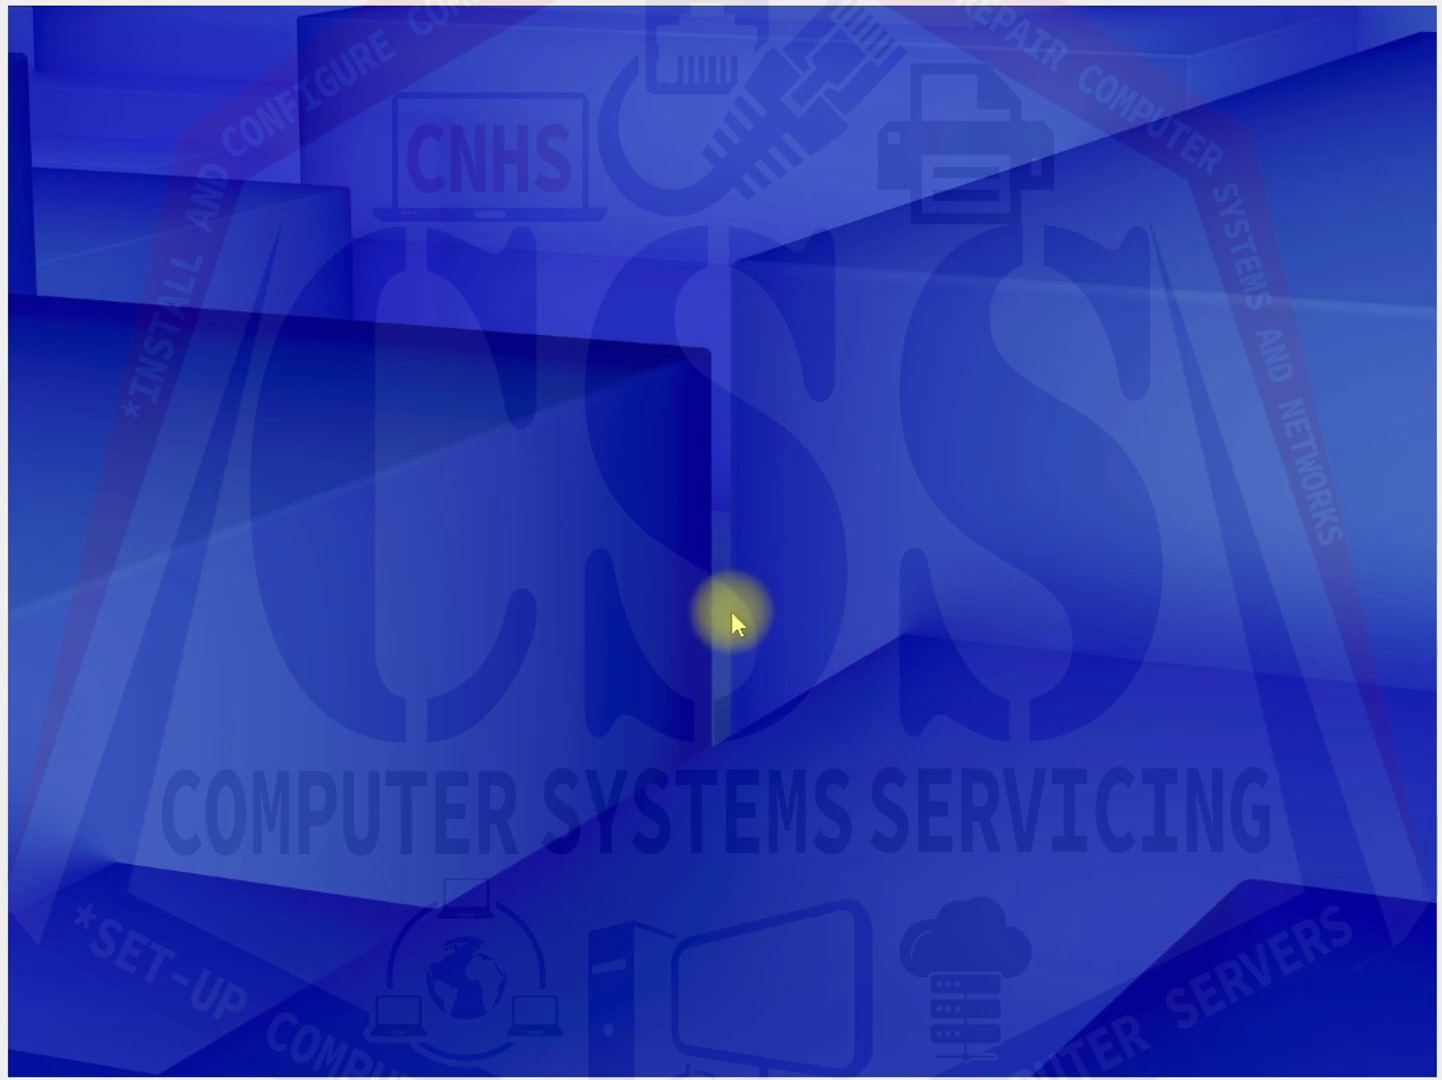
left_click(776, 583)
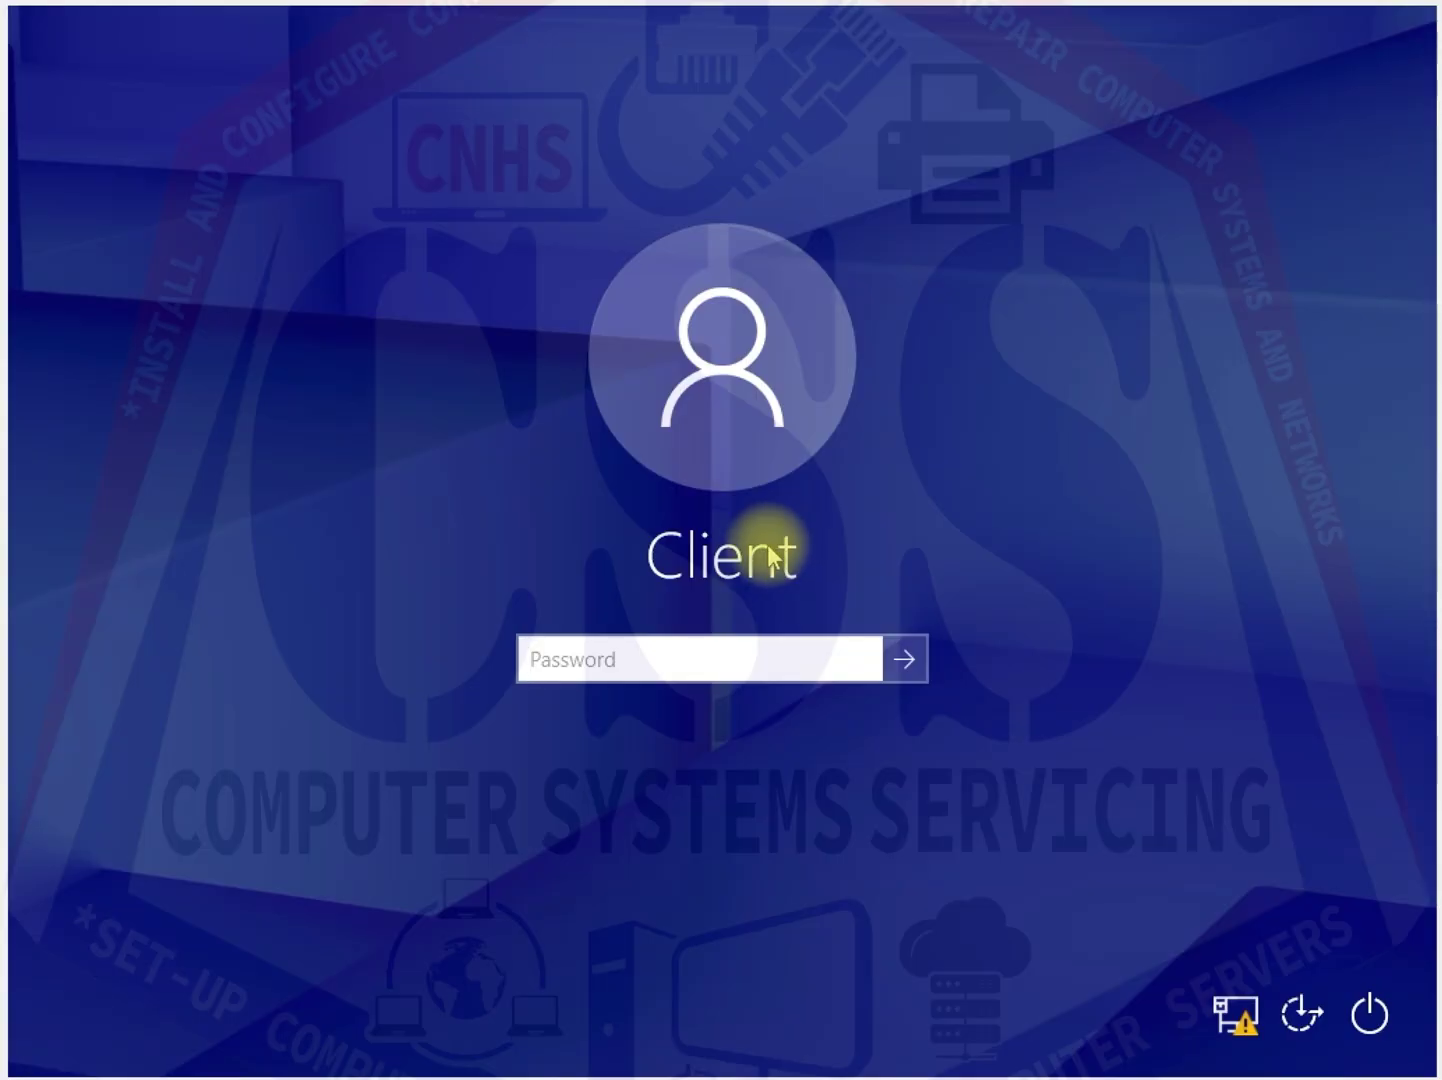
Try to sign in to the Client account by entering the account password
type("•")
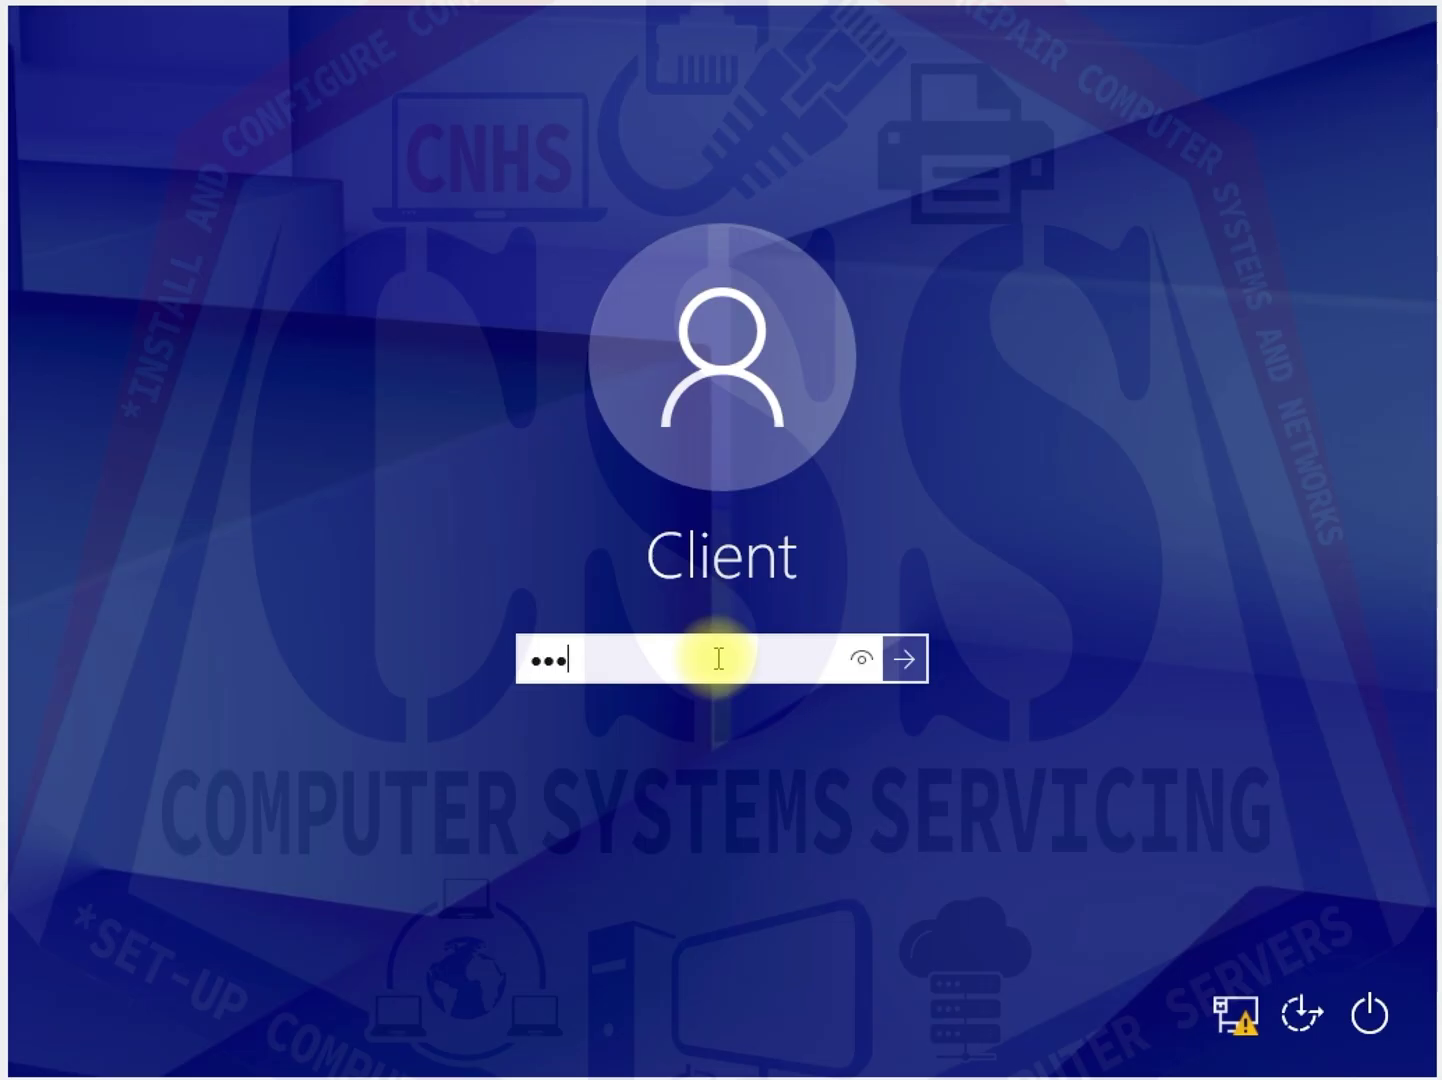
type("••••••••")
key("Return")
left_click(721, 704)
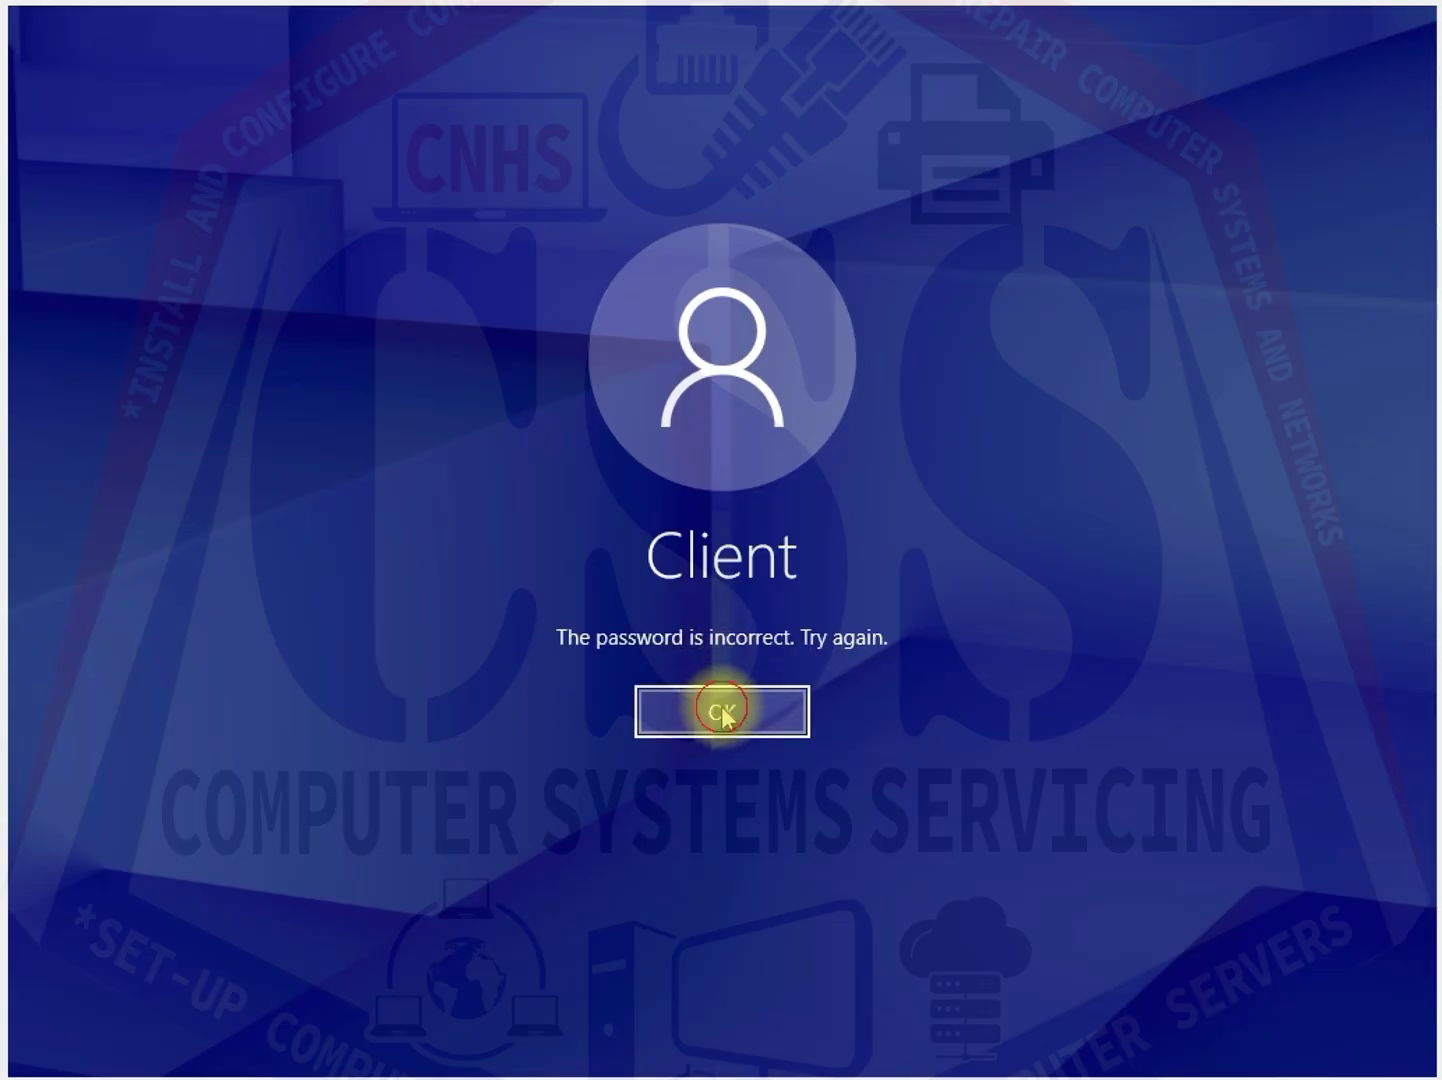
type("•")
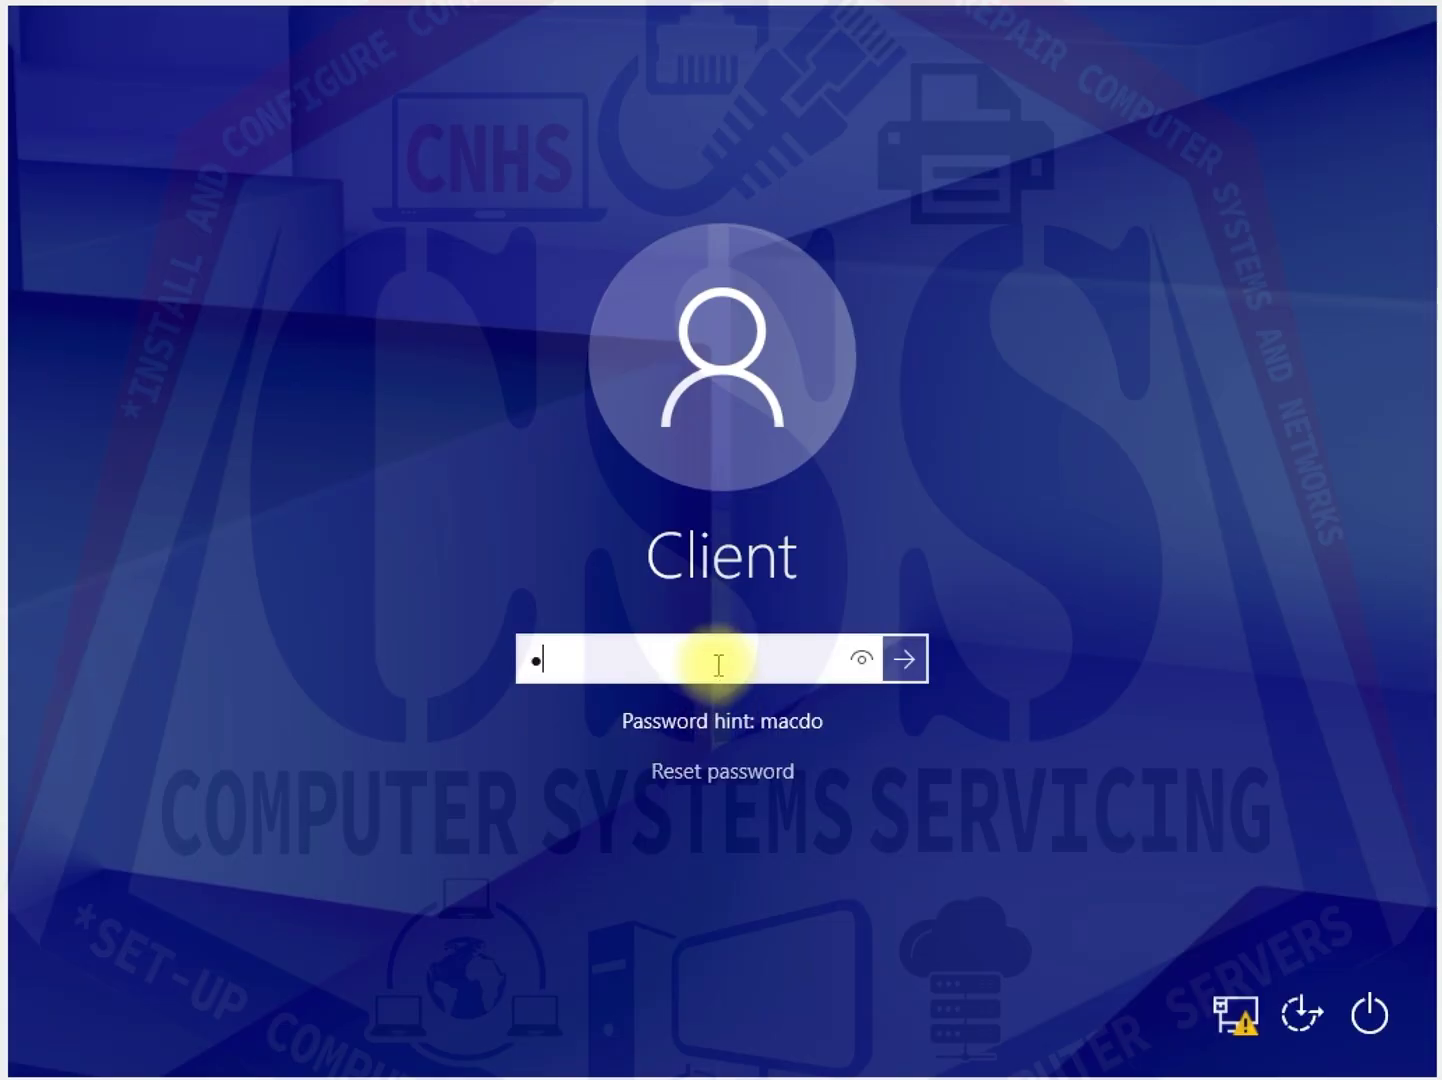
key("BackSpace")
type("•••••••")
key("Return")
left_click(717, 690)
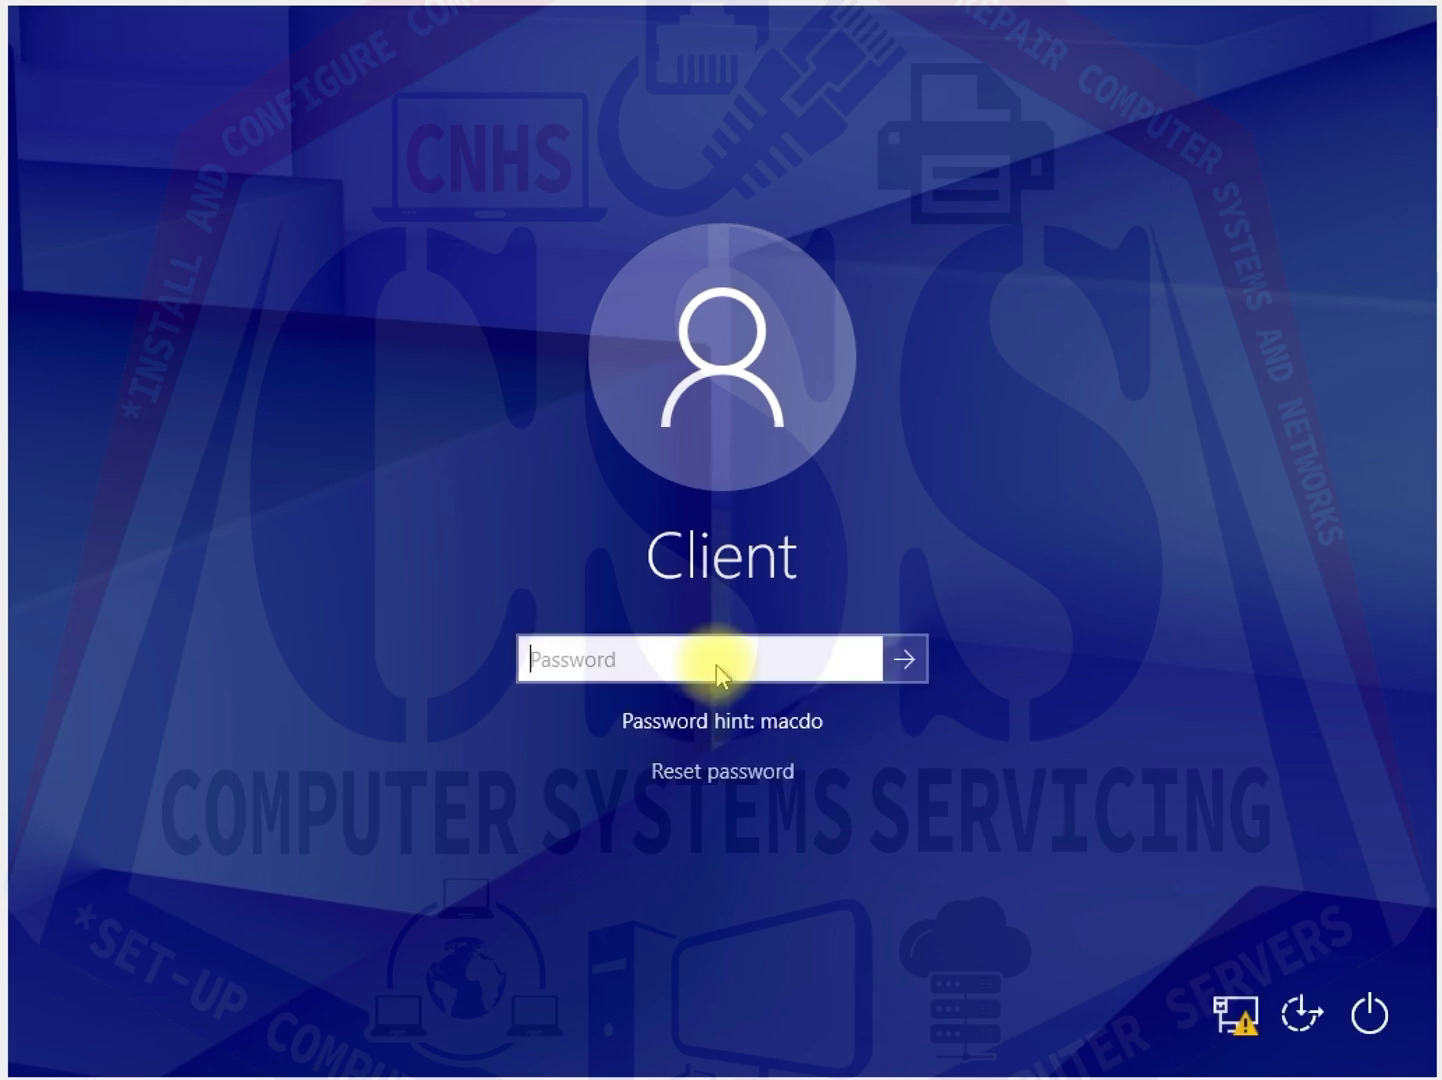
Enter the correct account password and sign in to the local Client account
left_click(749, 658)
type("•••")
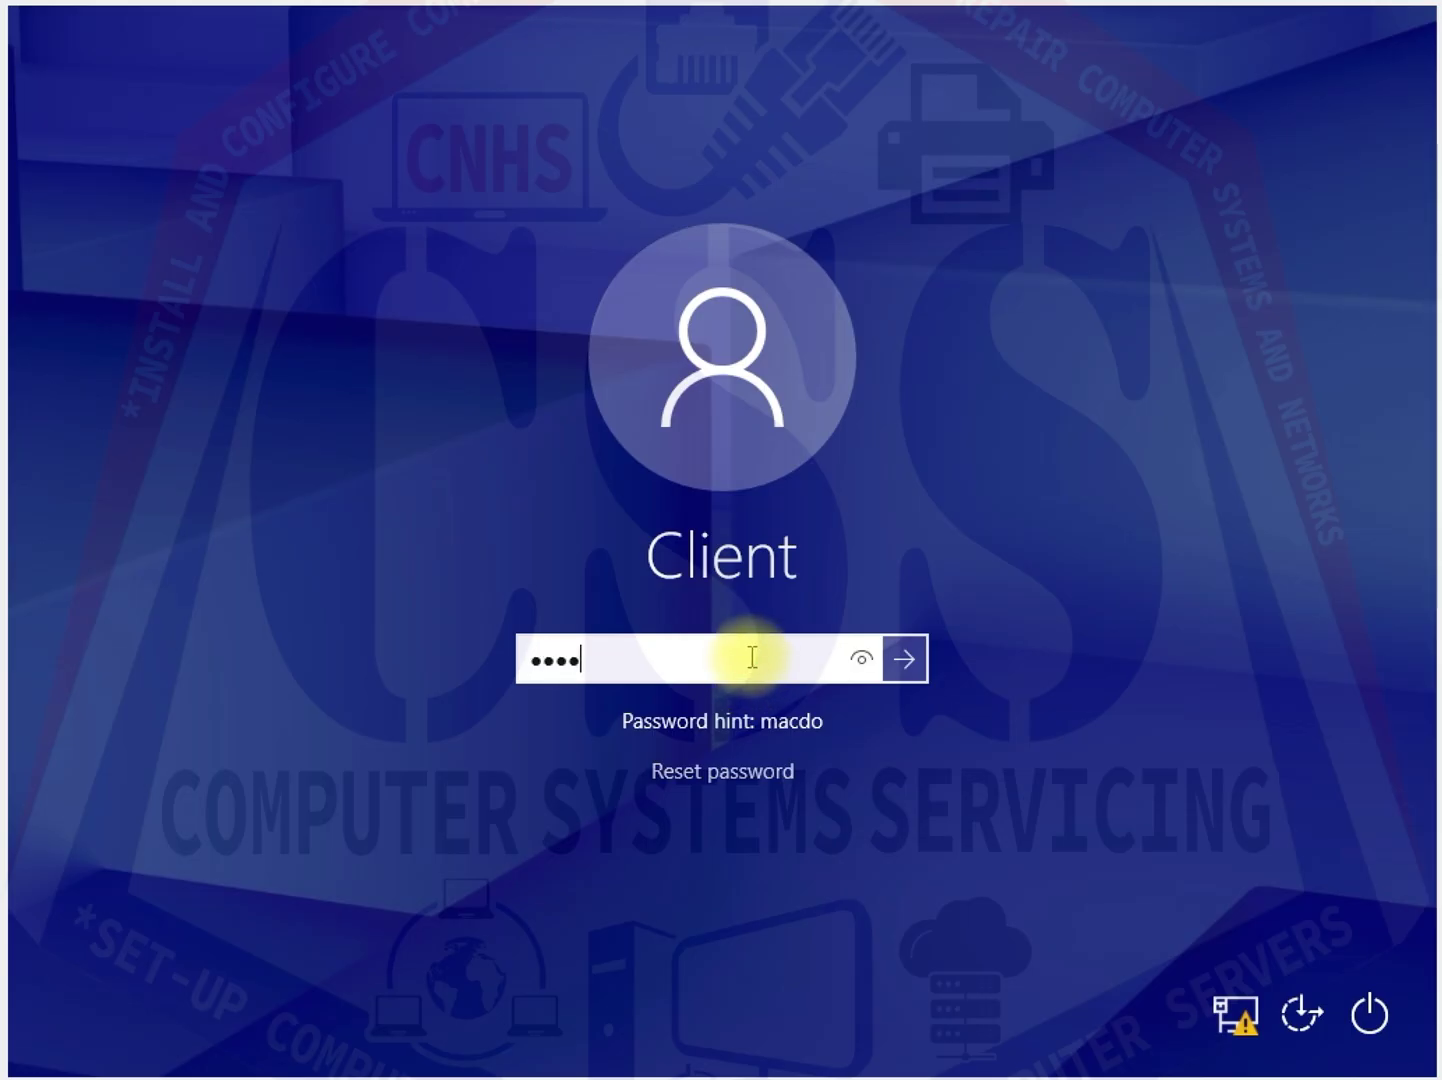
type("•")
key("Return")
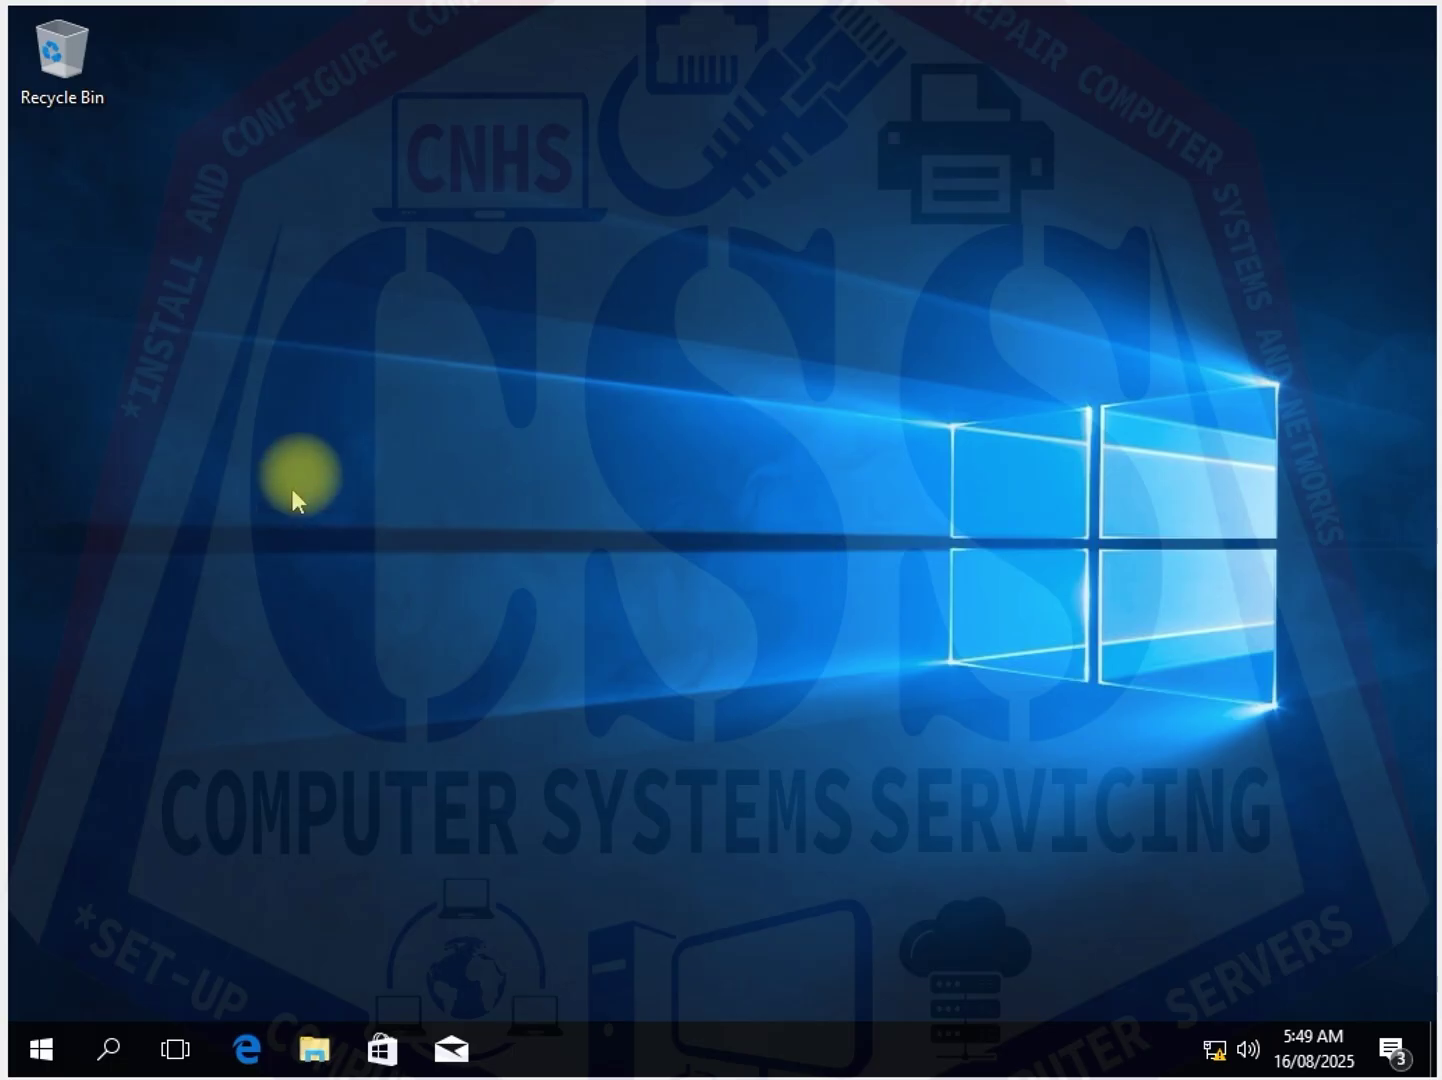
Refresh the desktop twice
right_click(399, 200)
left_click(446, 284)
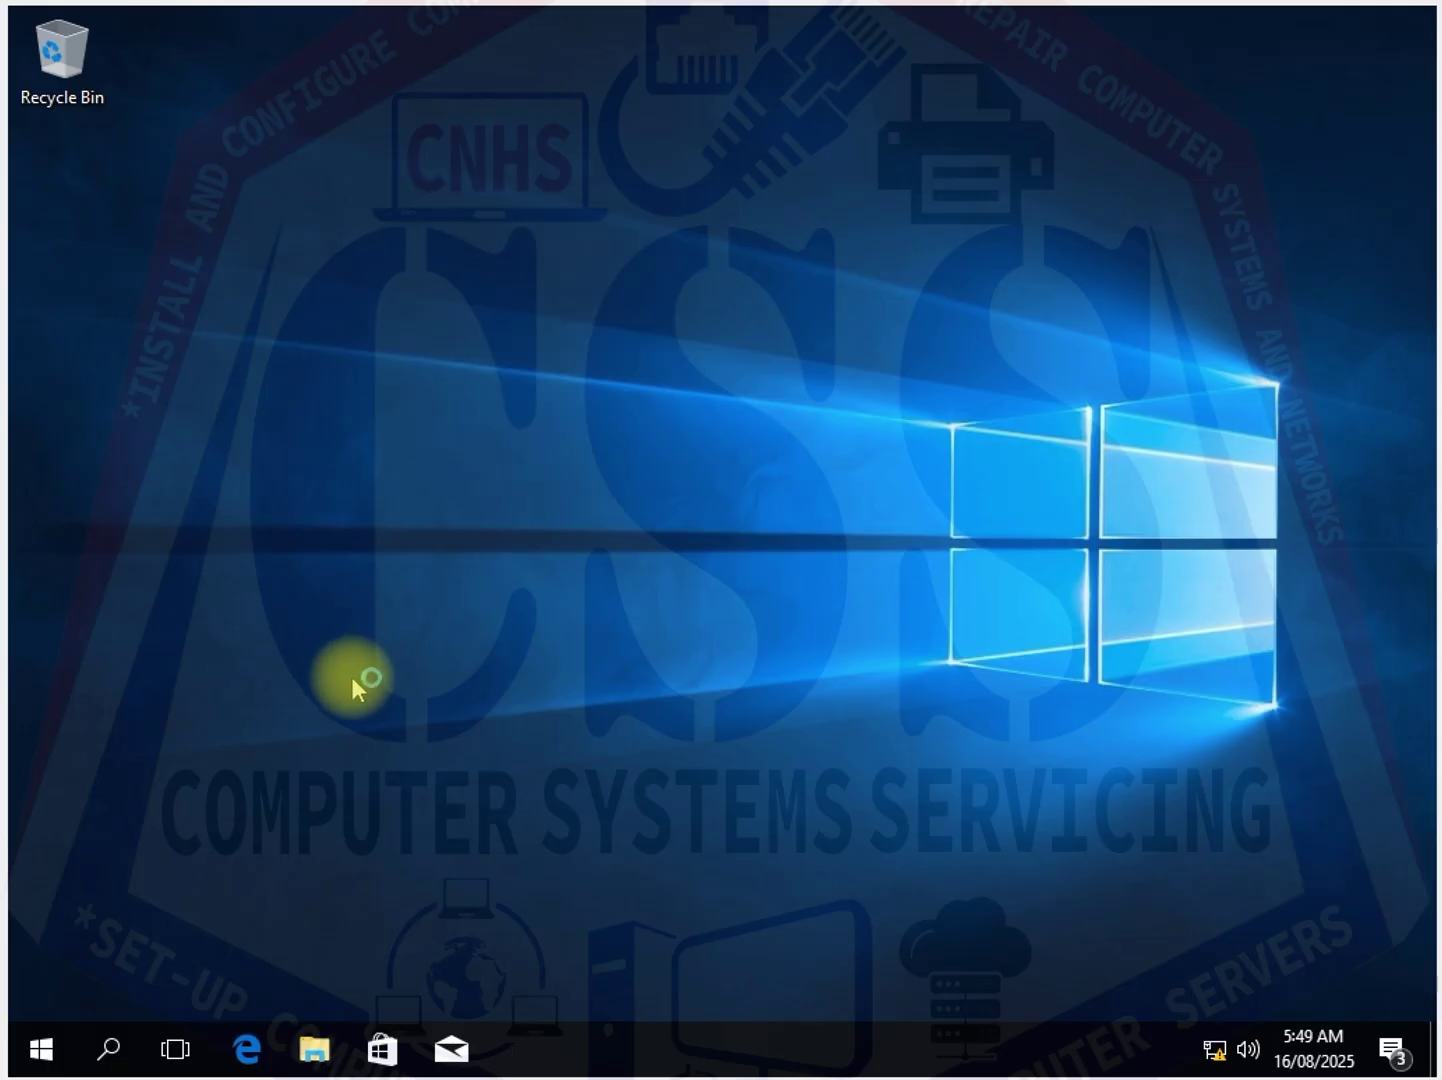
right_click(431, 389)
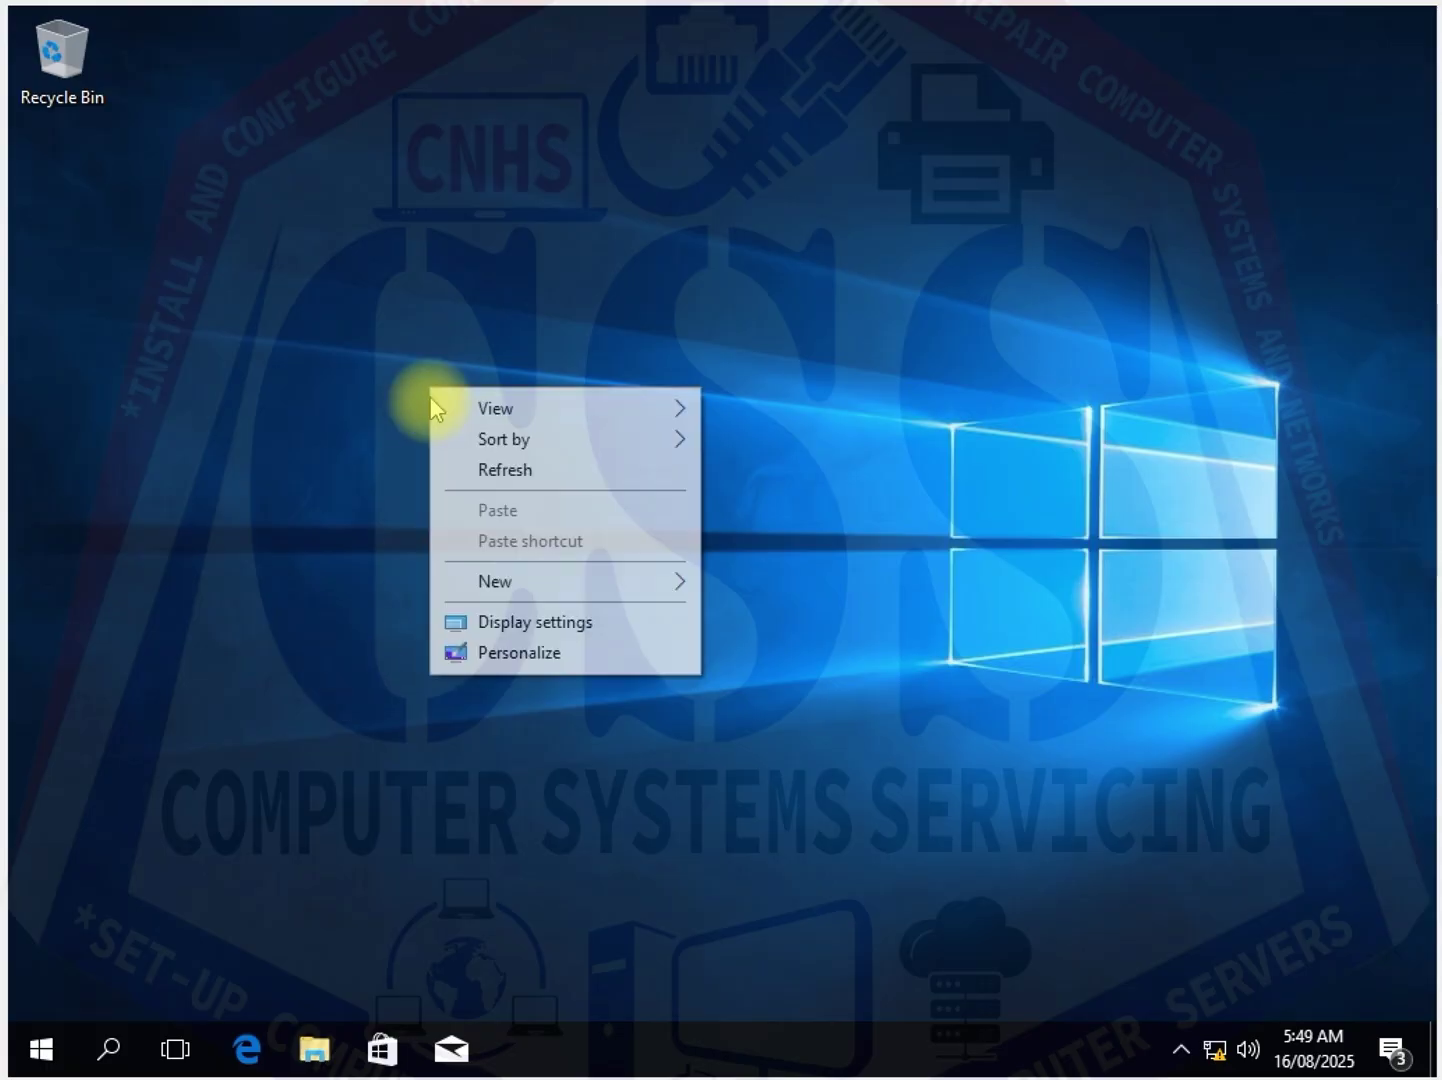
left_click(487, 476)
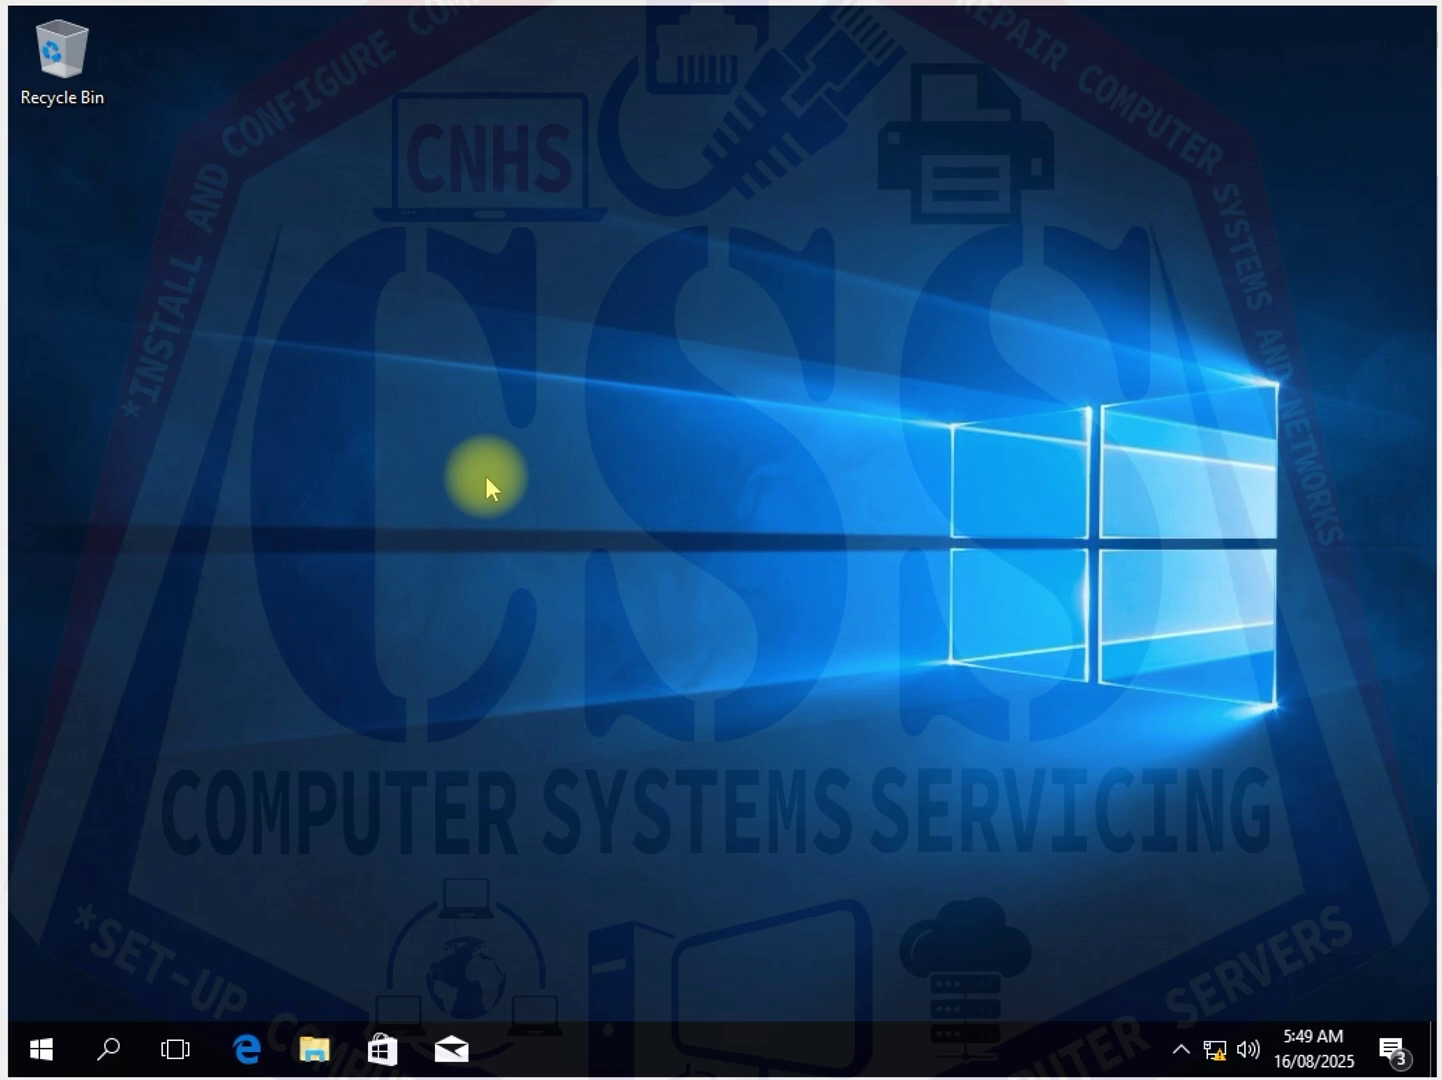
Create a new folder on the desktop and name it McDo
right_click(249, 249)
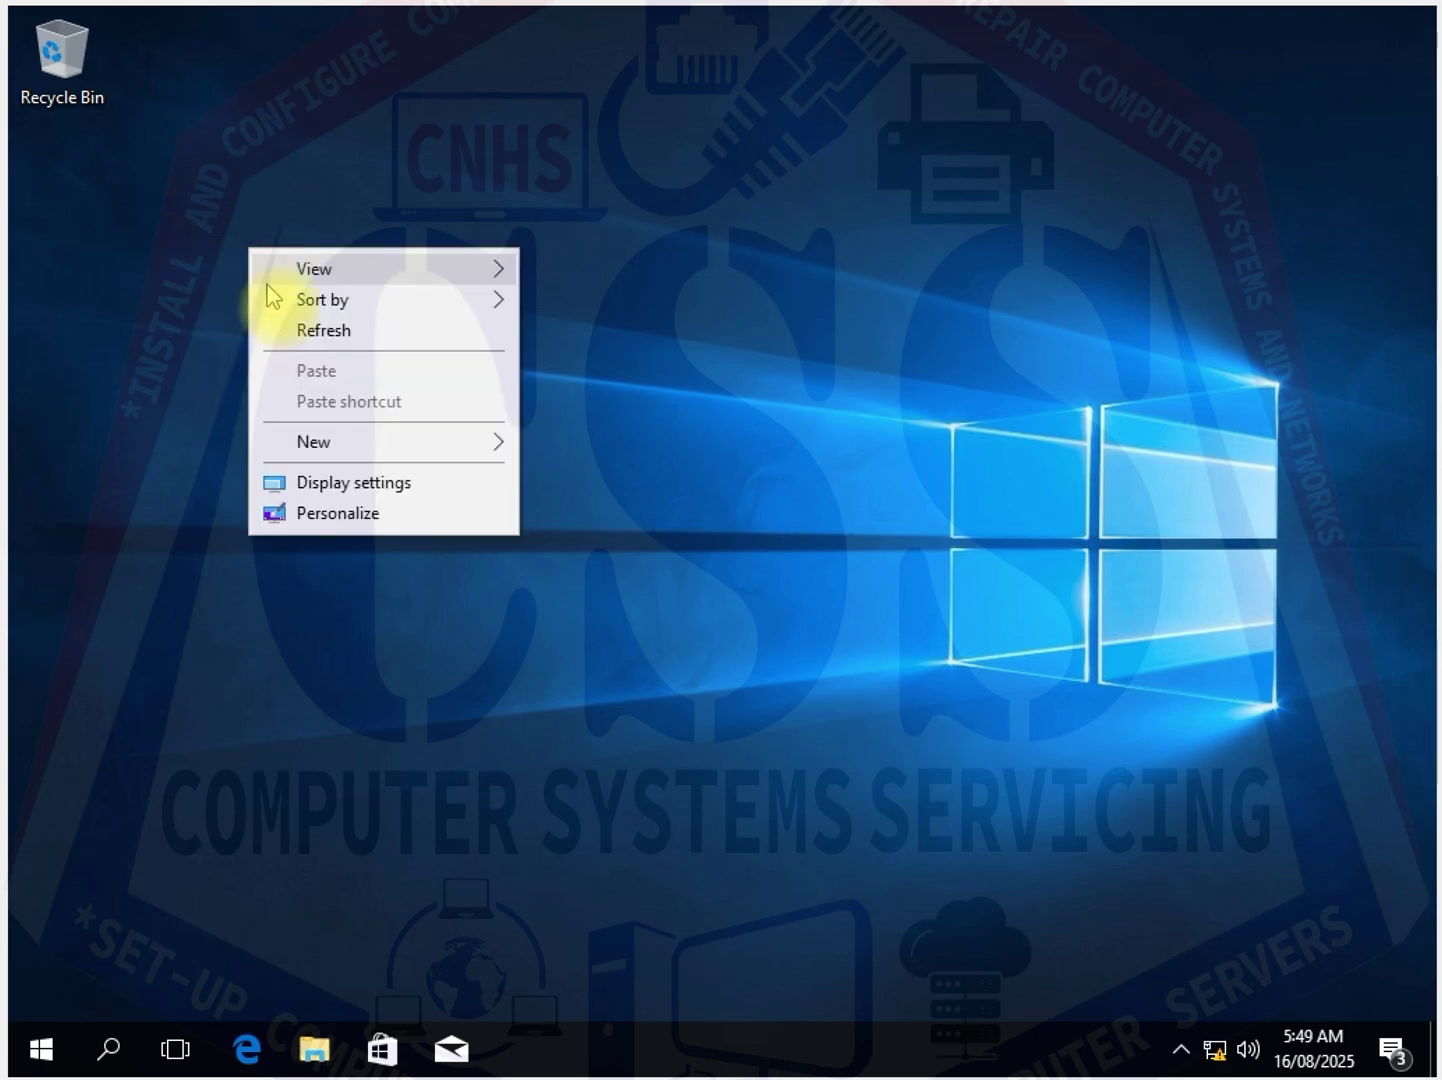
mouse_move(380, 441)
left_click(624, 450)
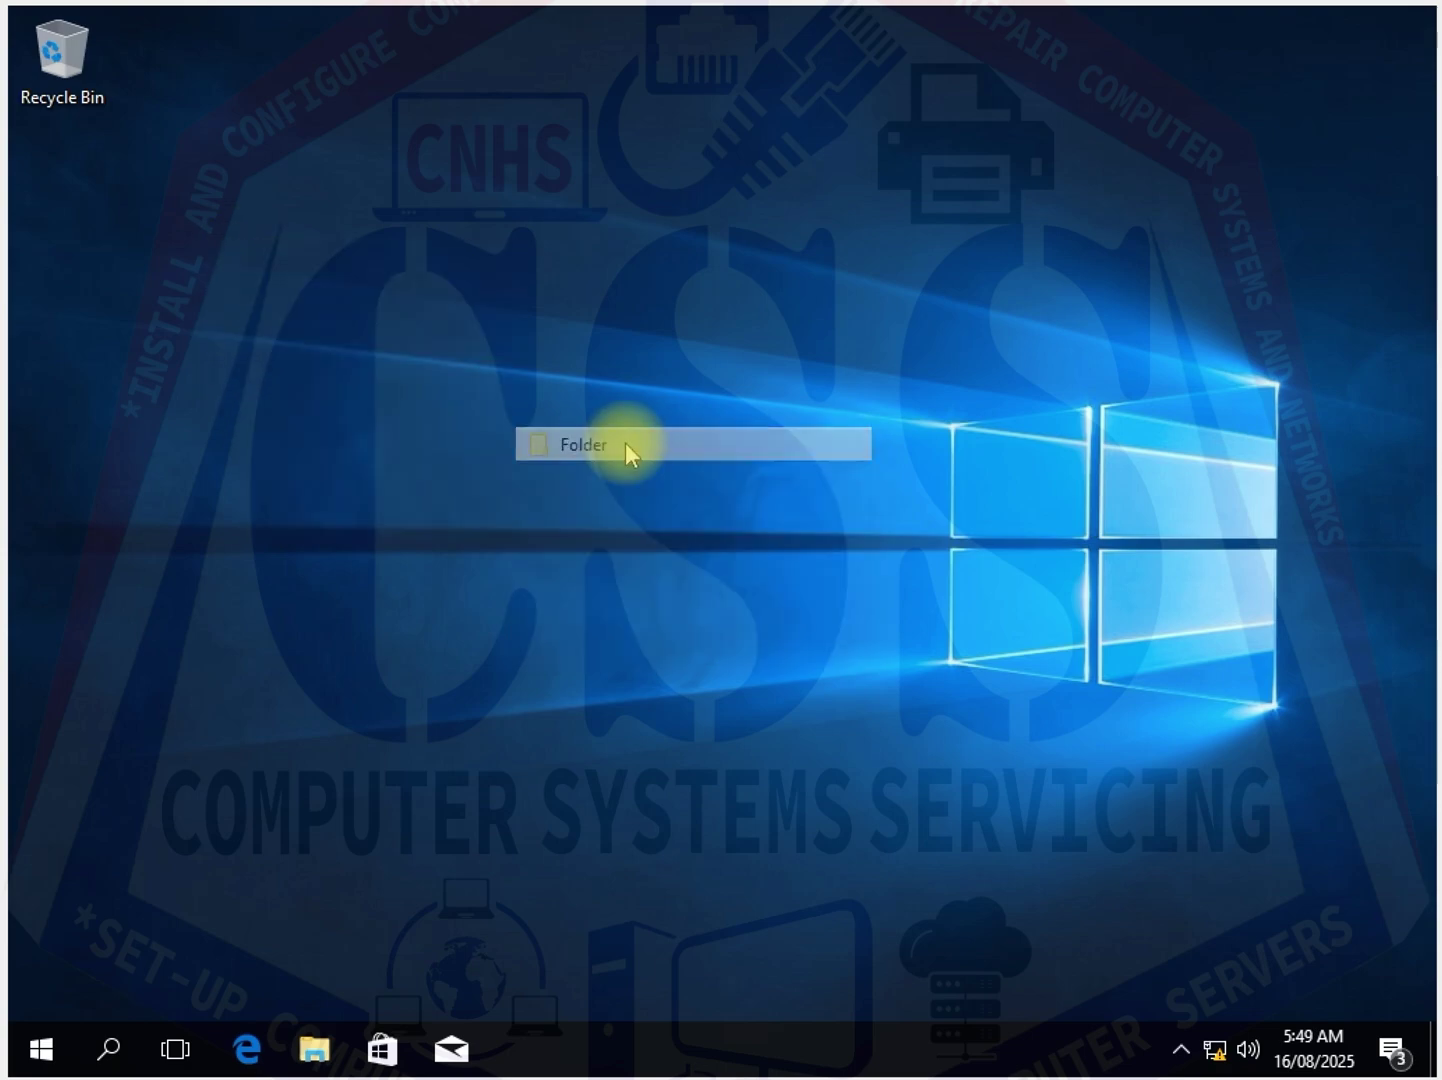
type("md")
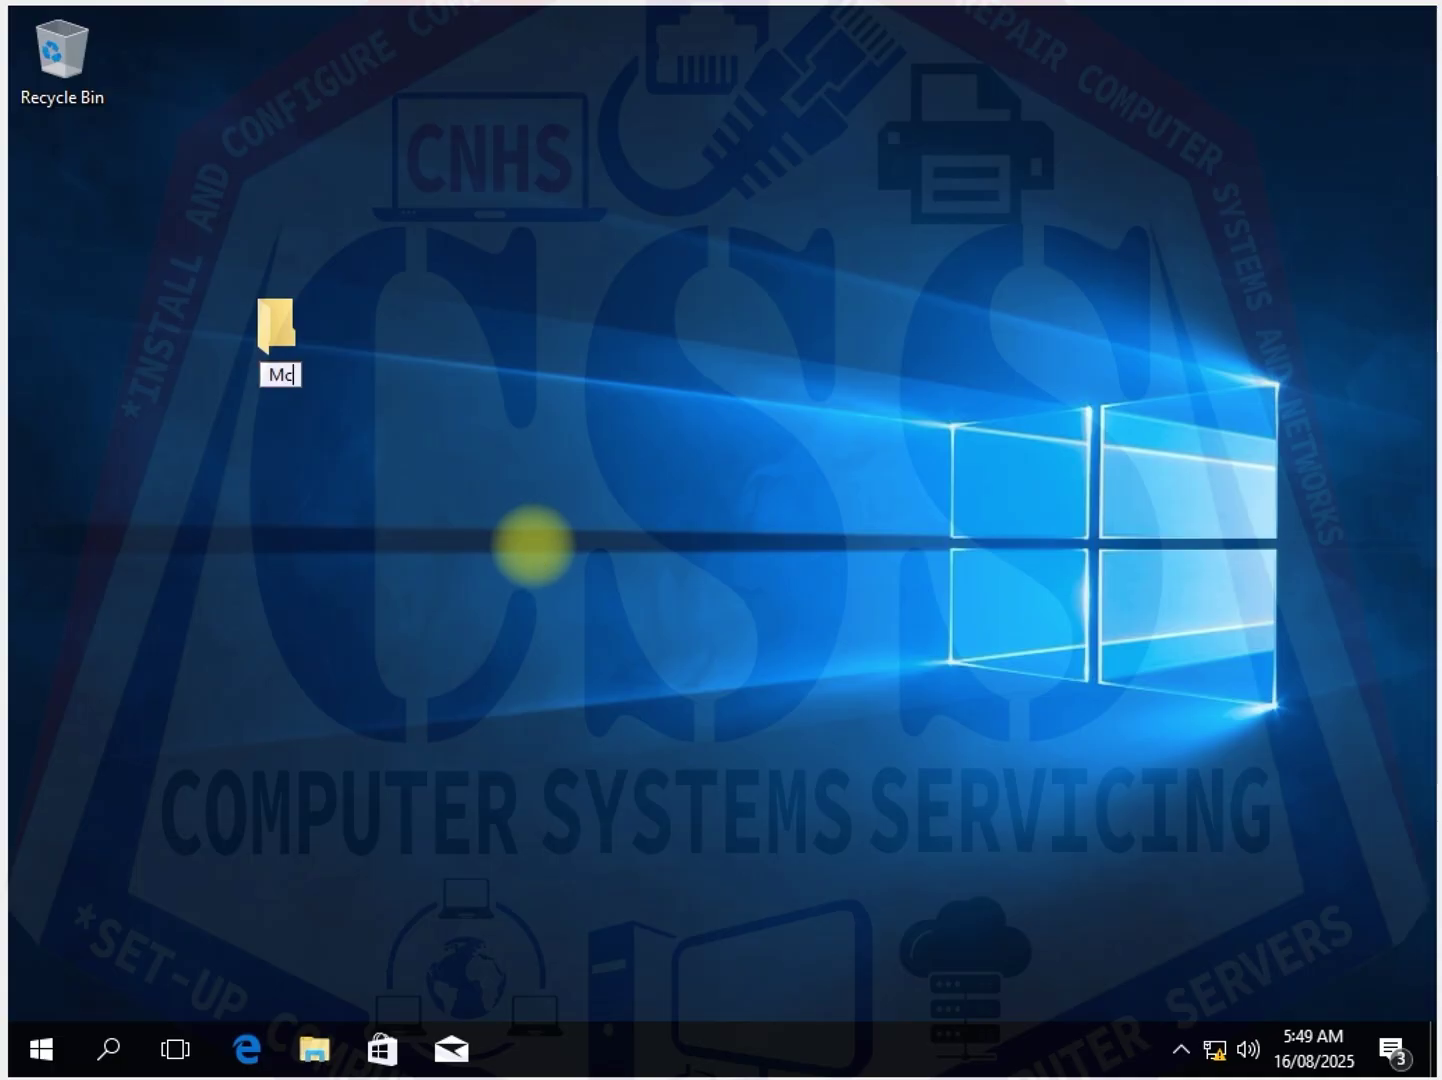
type("Do")
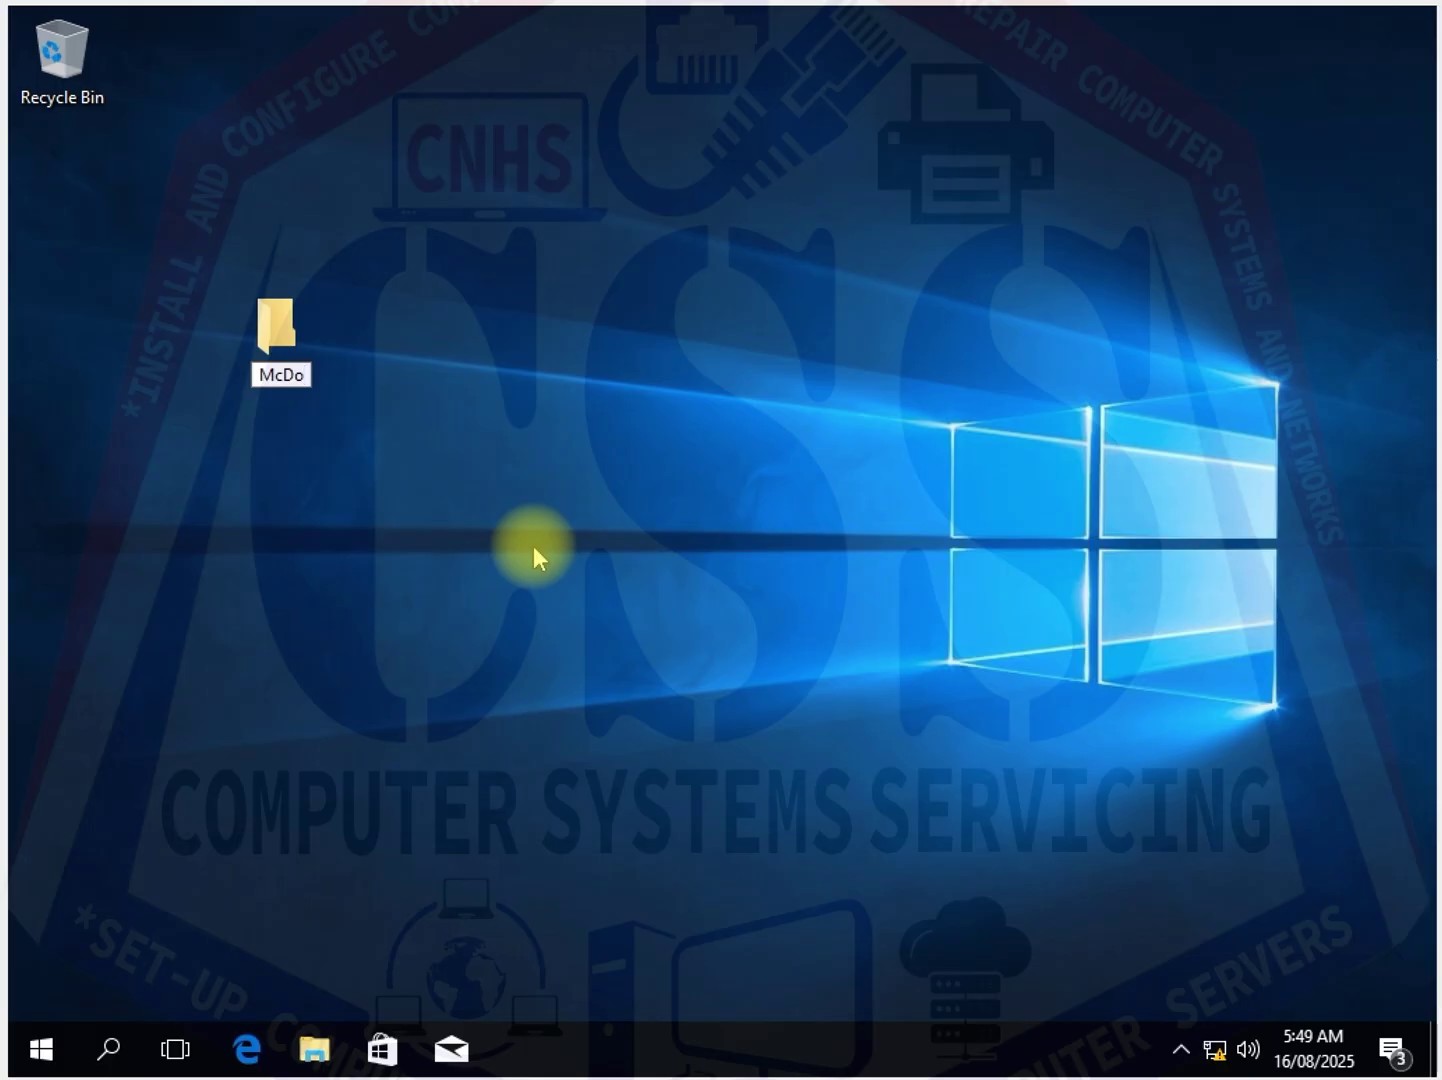
Create a text document named macss inside the McDo folder, and close the folder window
double_click(303, 331)
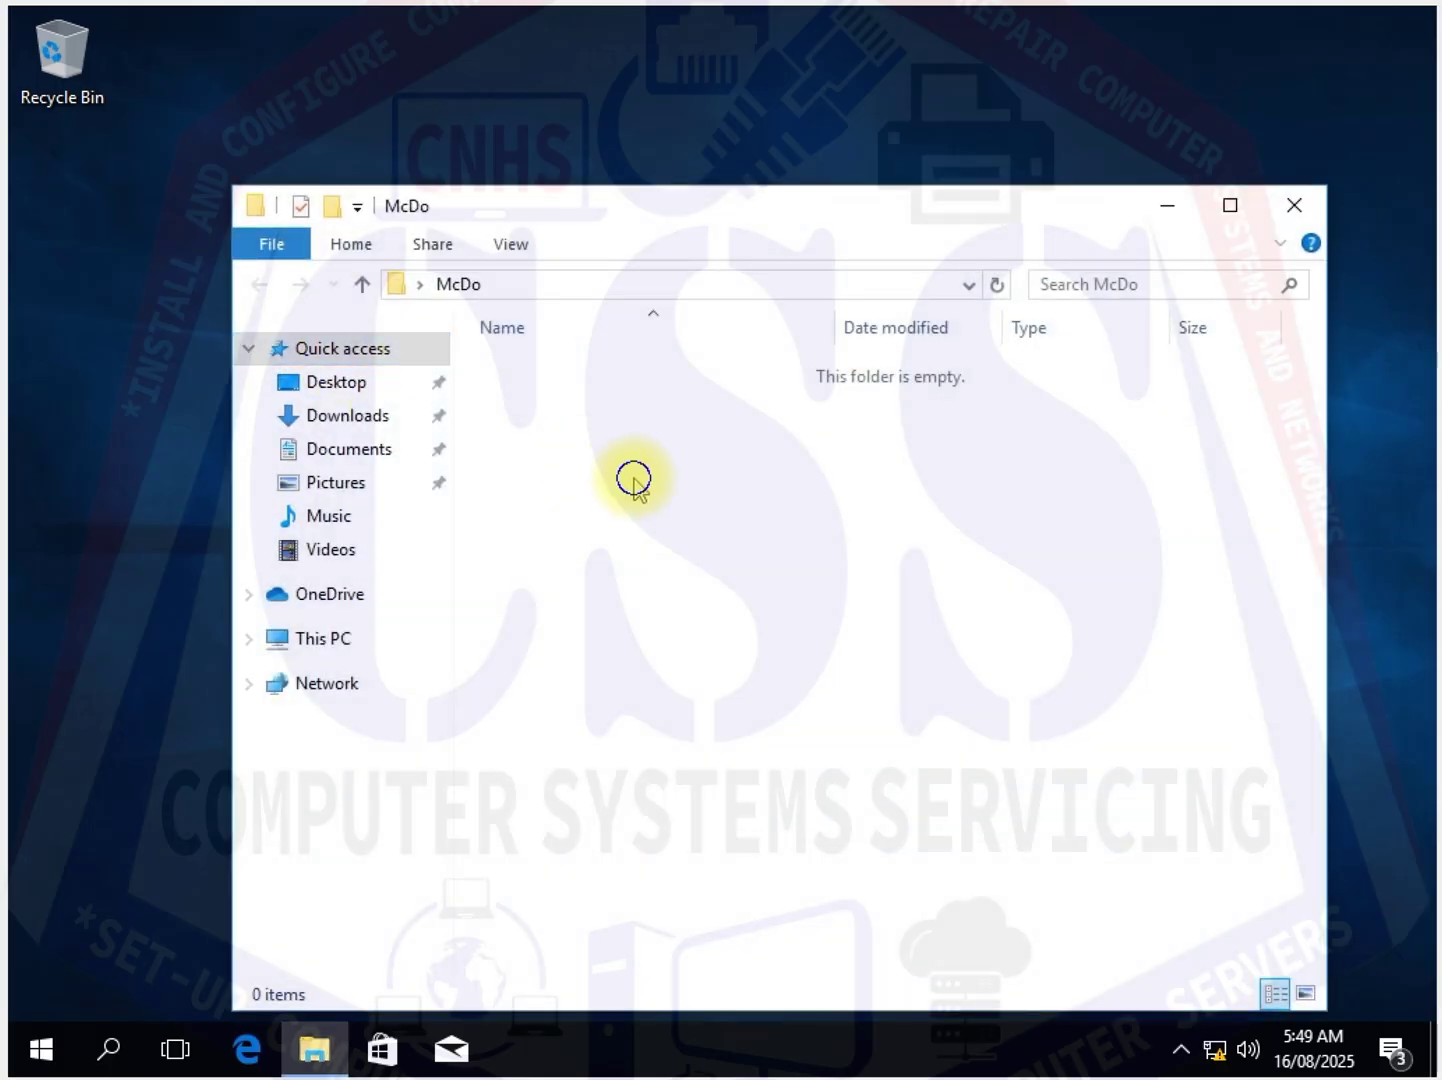
right_click(633, 480)
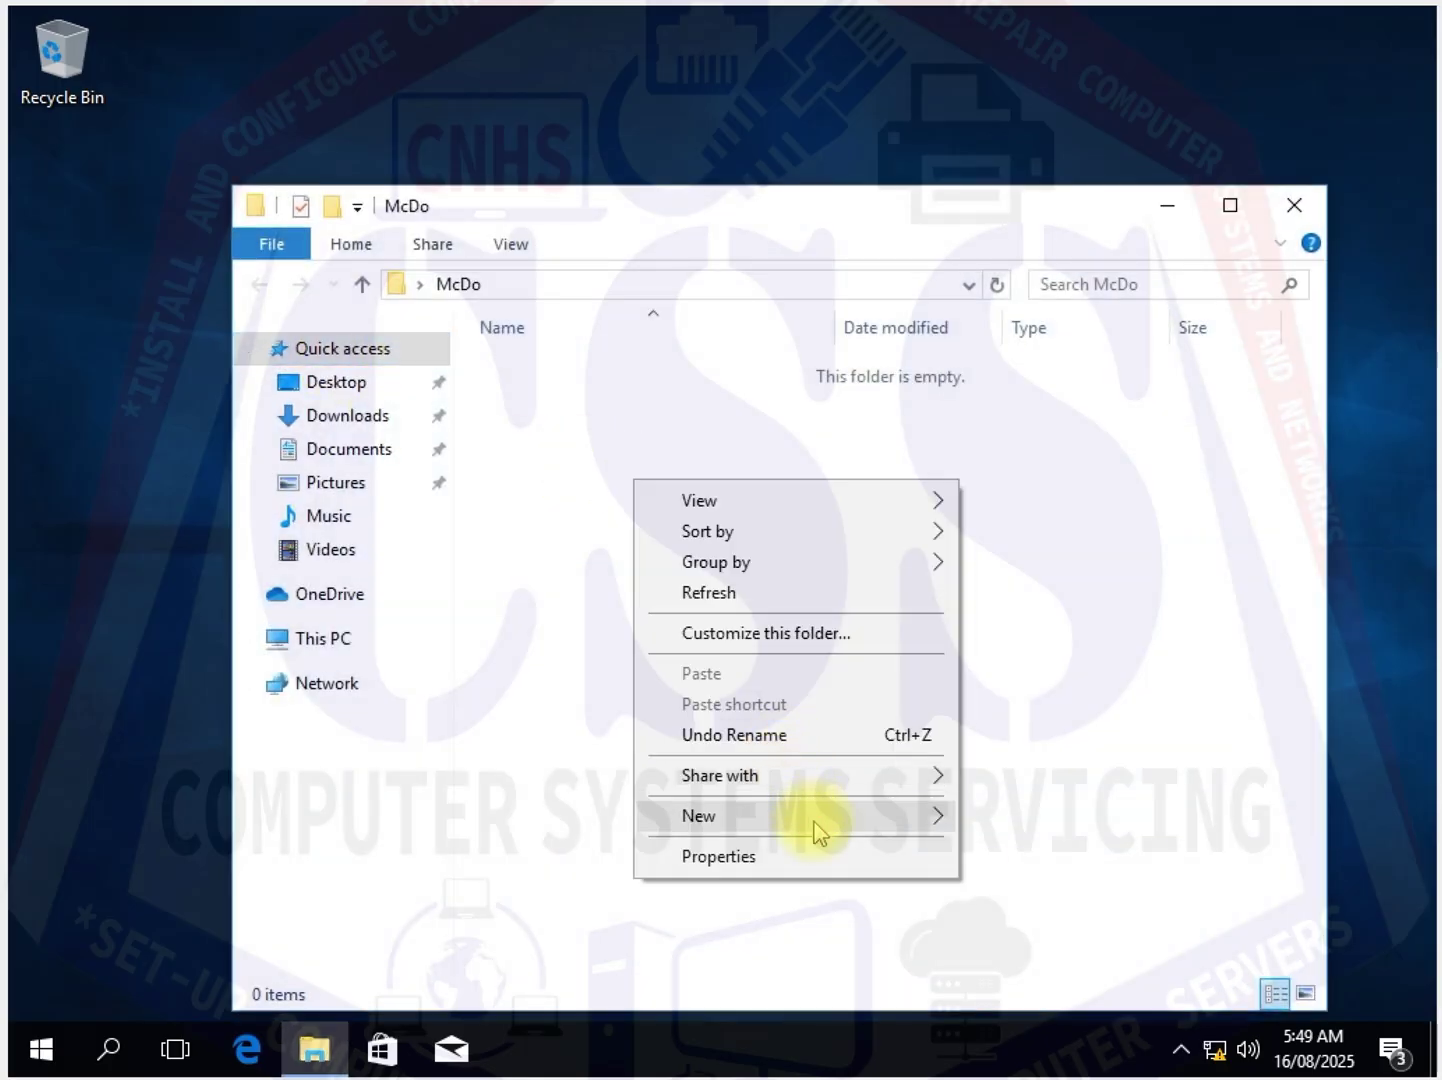
mouse_move(818, 832)
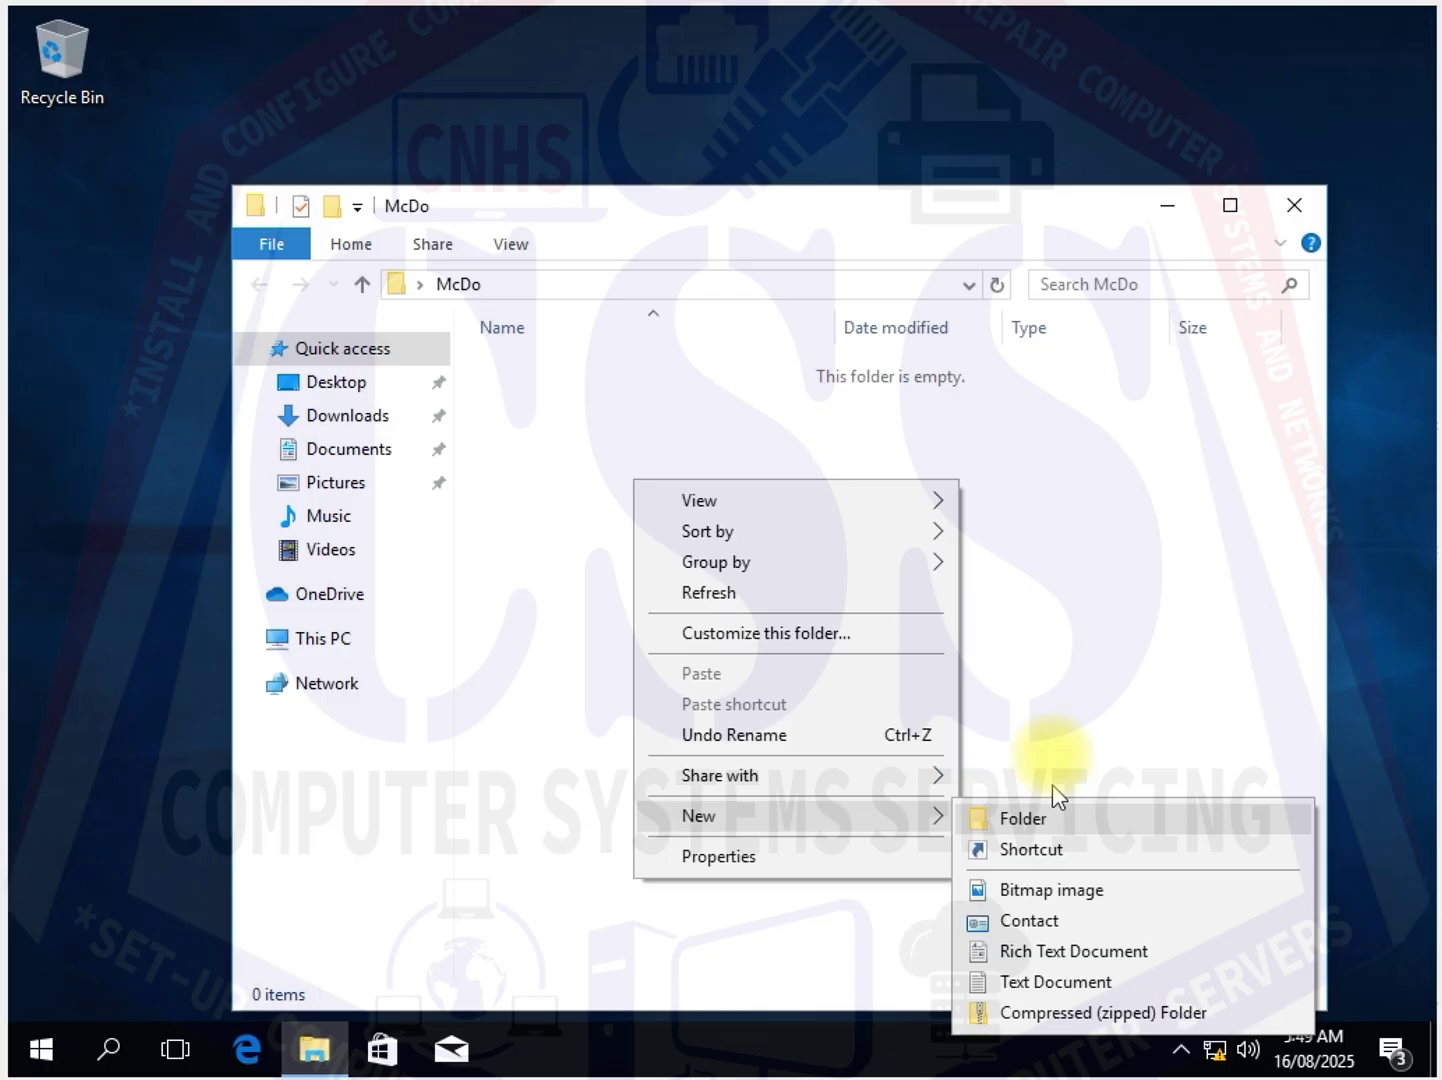
left_click(1056, 982)
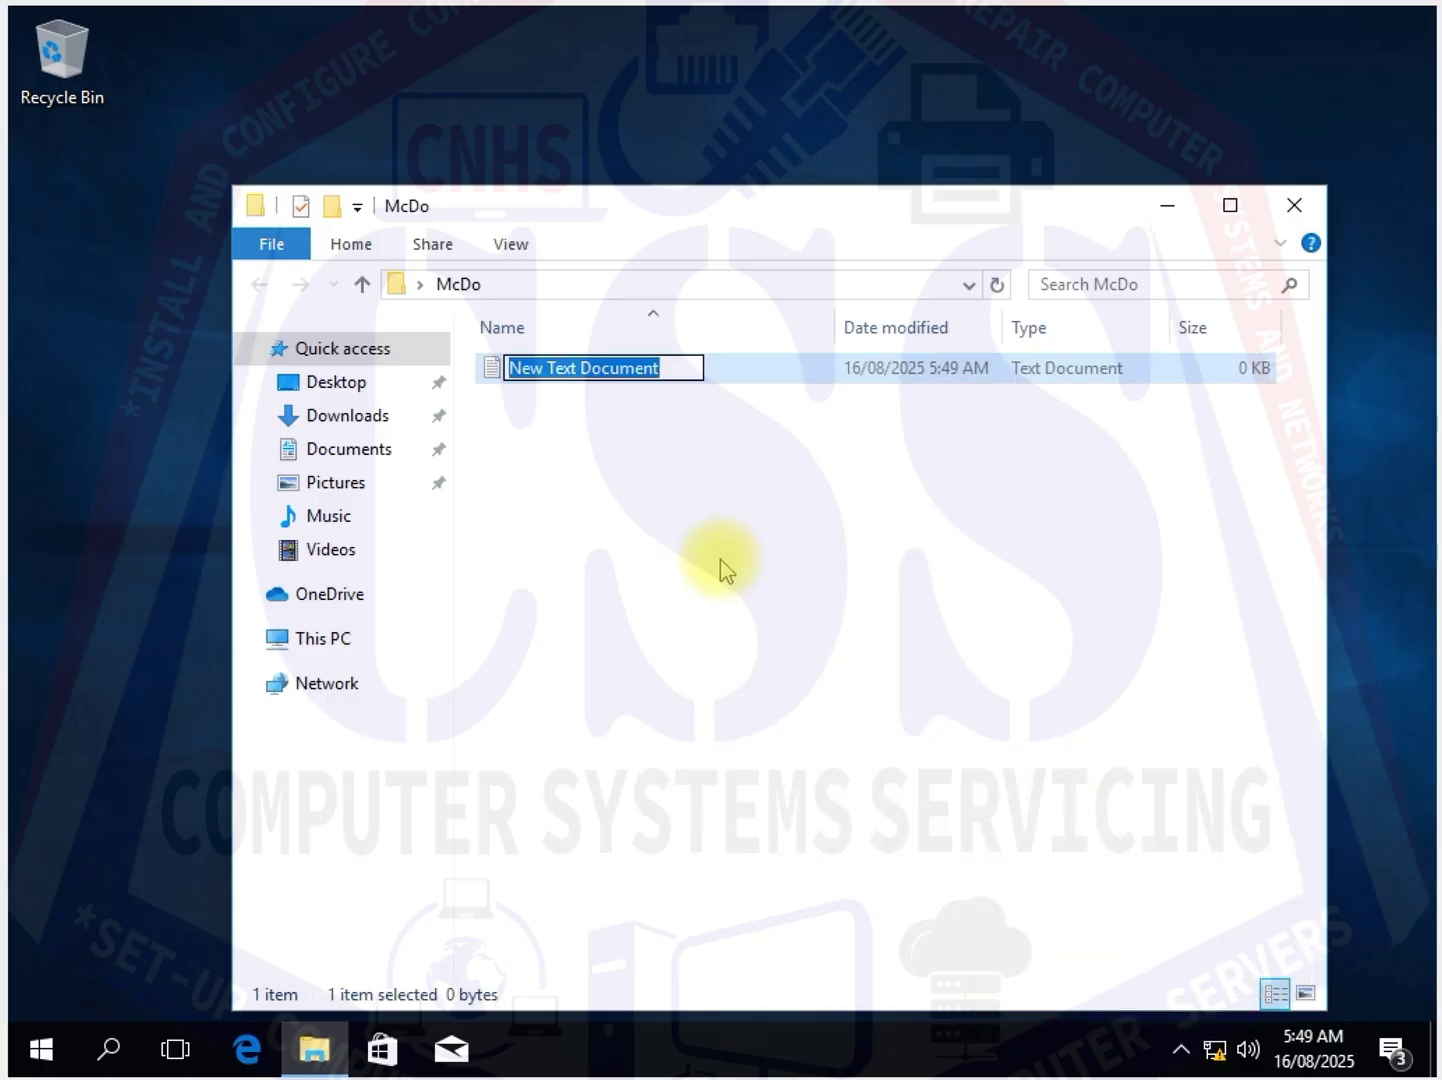
type("macss")
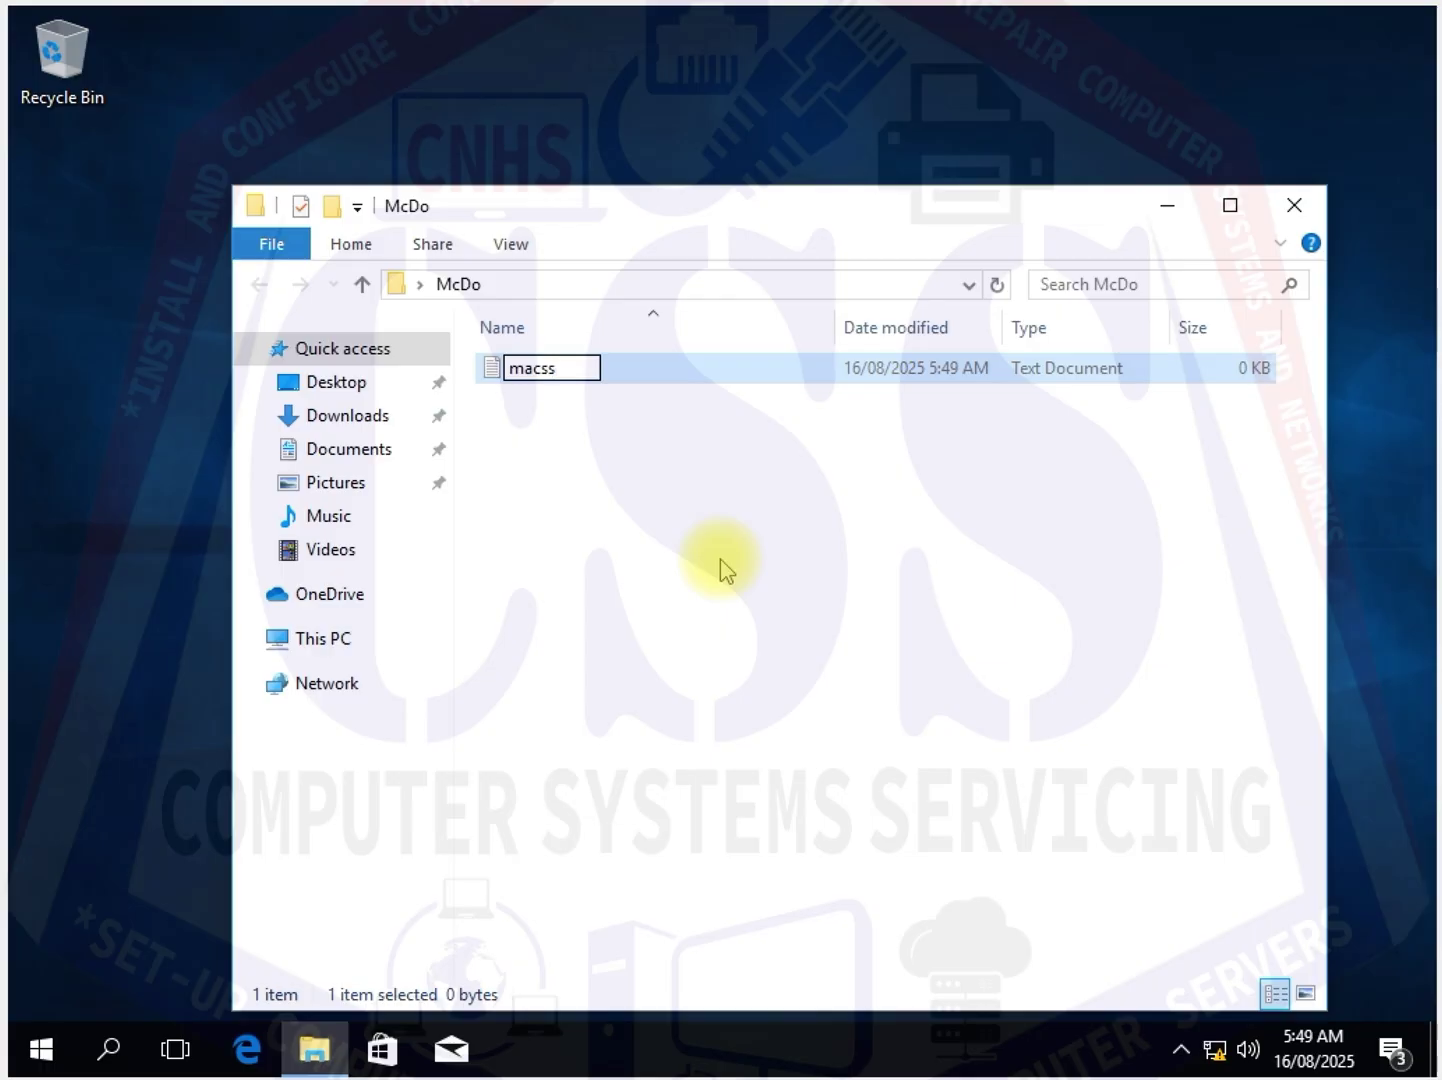
left_click(725, 572)
left_click(1297, 203)
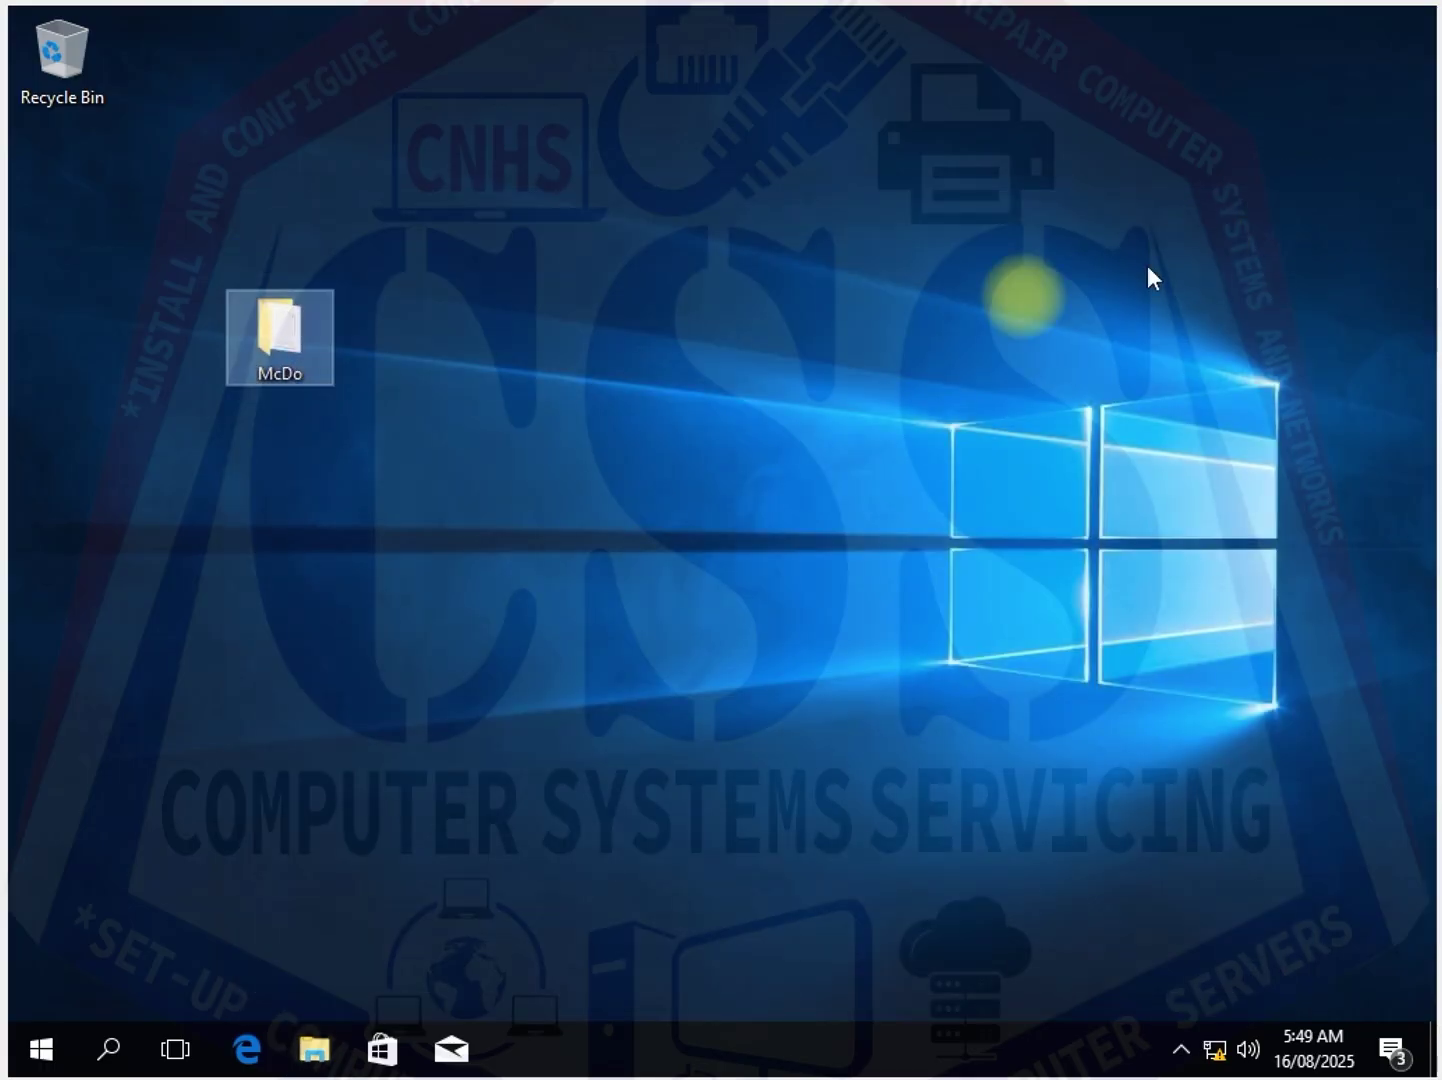
Refresh the desktop and move the McDo folder one place higher
right_click(447, 345)
left_click(502, 419)
left_click_drag(280, 328, 311, 167)
left_click(438, 190)
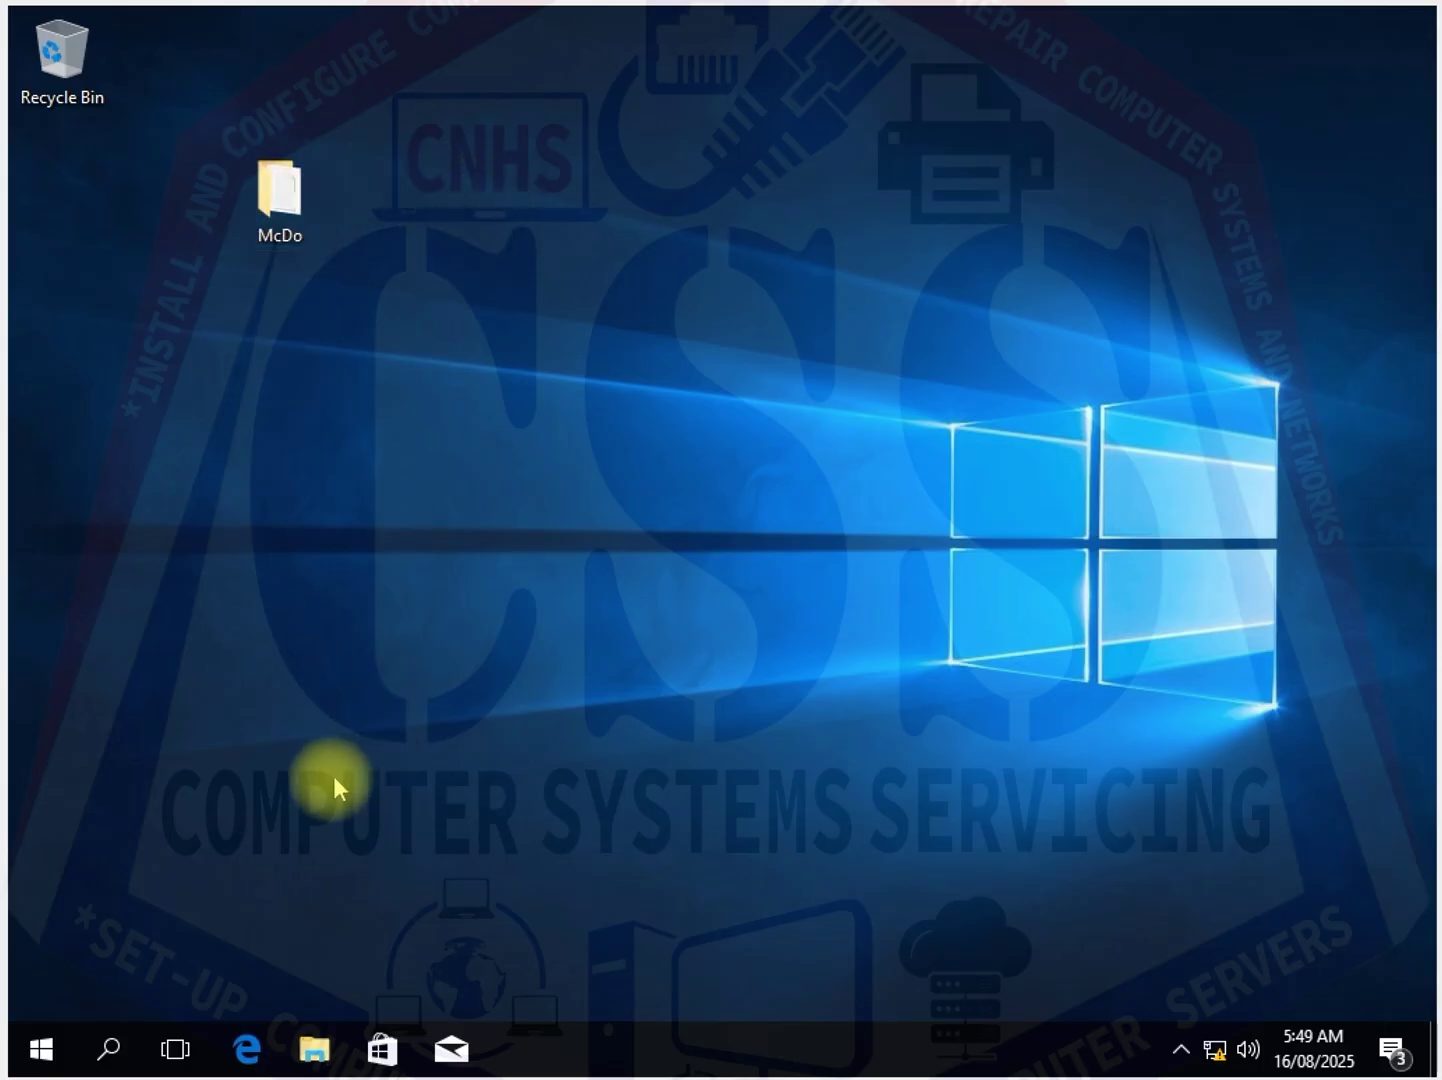
Open Control Panel and move its window clear of the McDo folder
left_click(42, 1048)
type("cont")
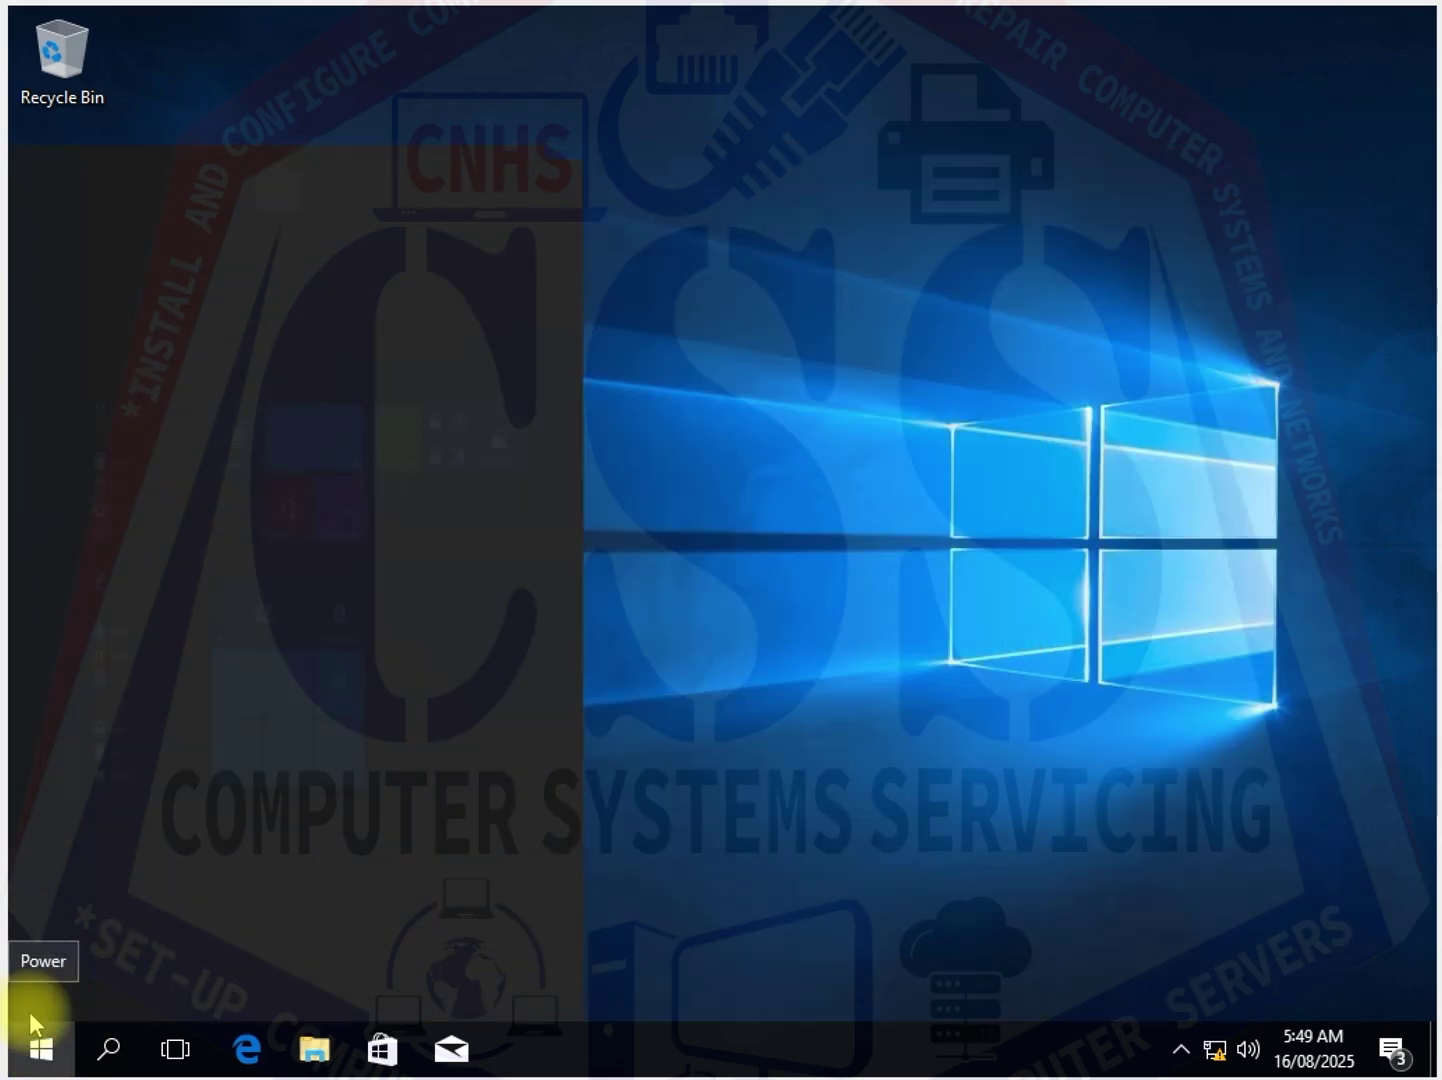
type("rol")
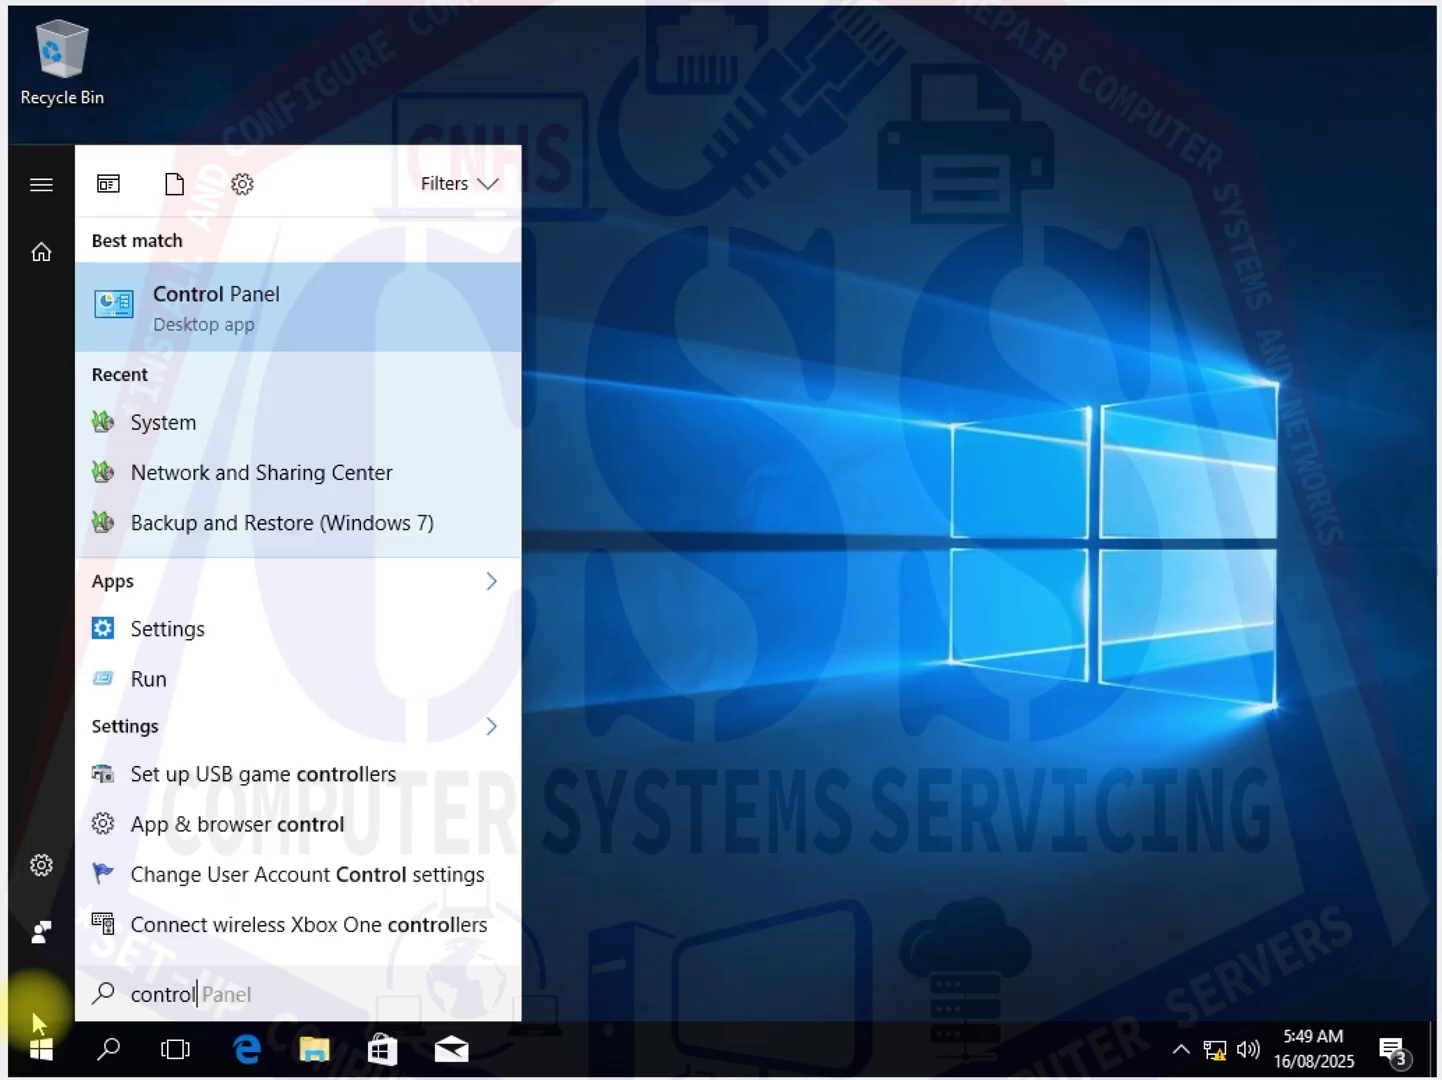
key("Return")
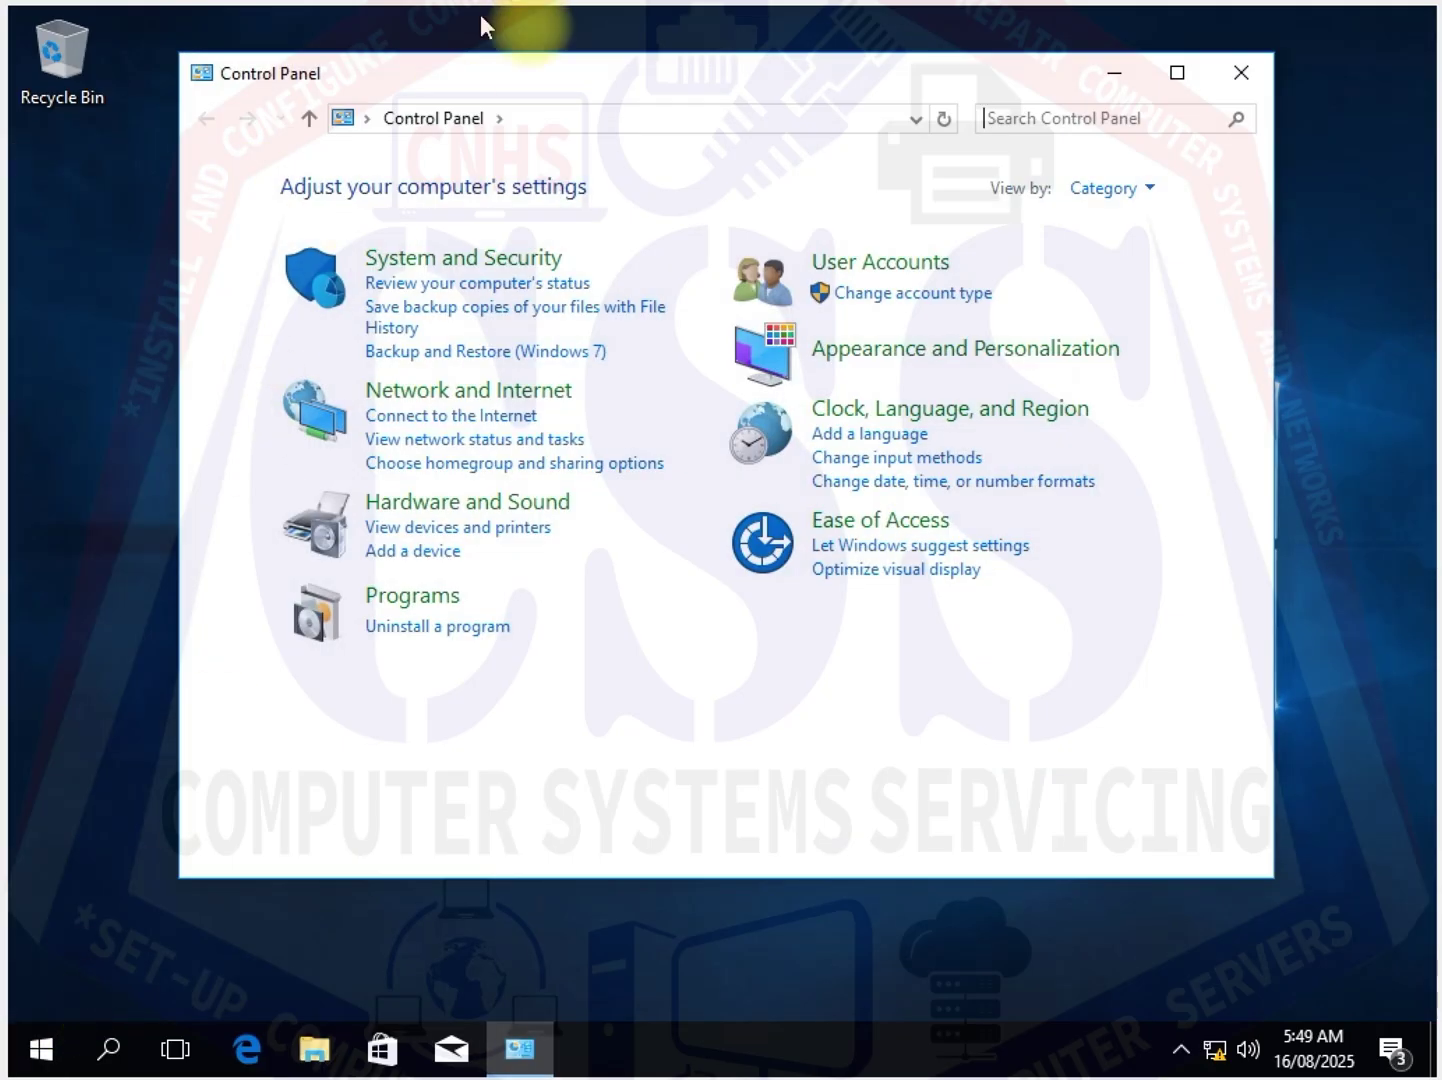
left_click_drag(525, 100, 653, 183)
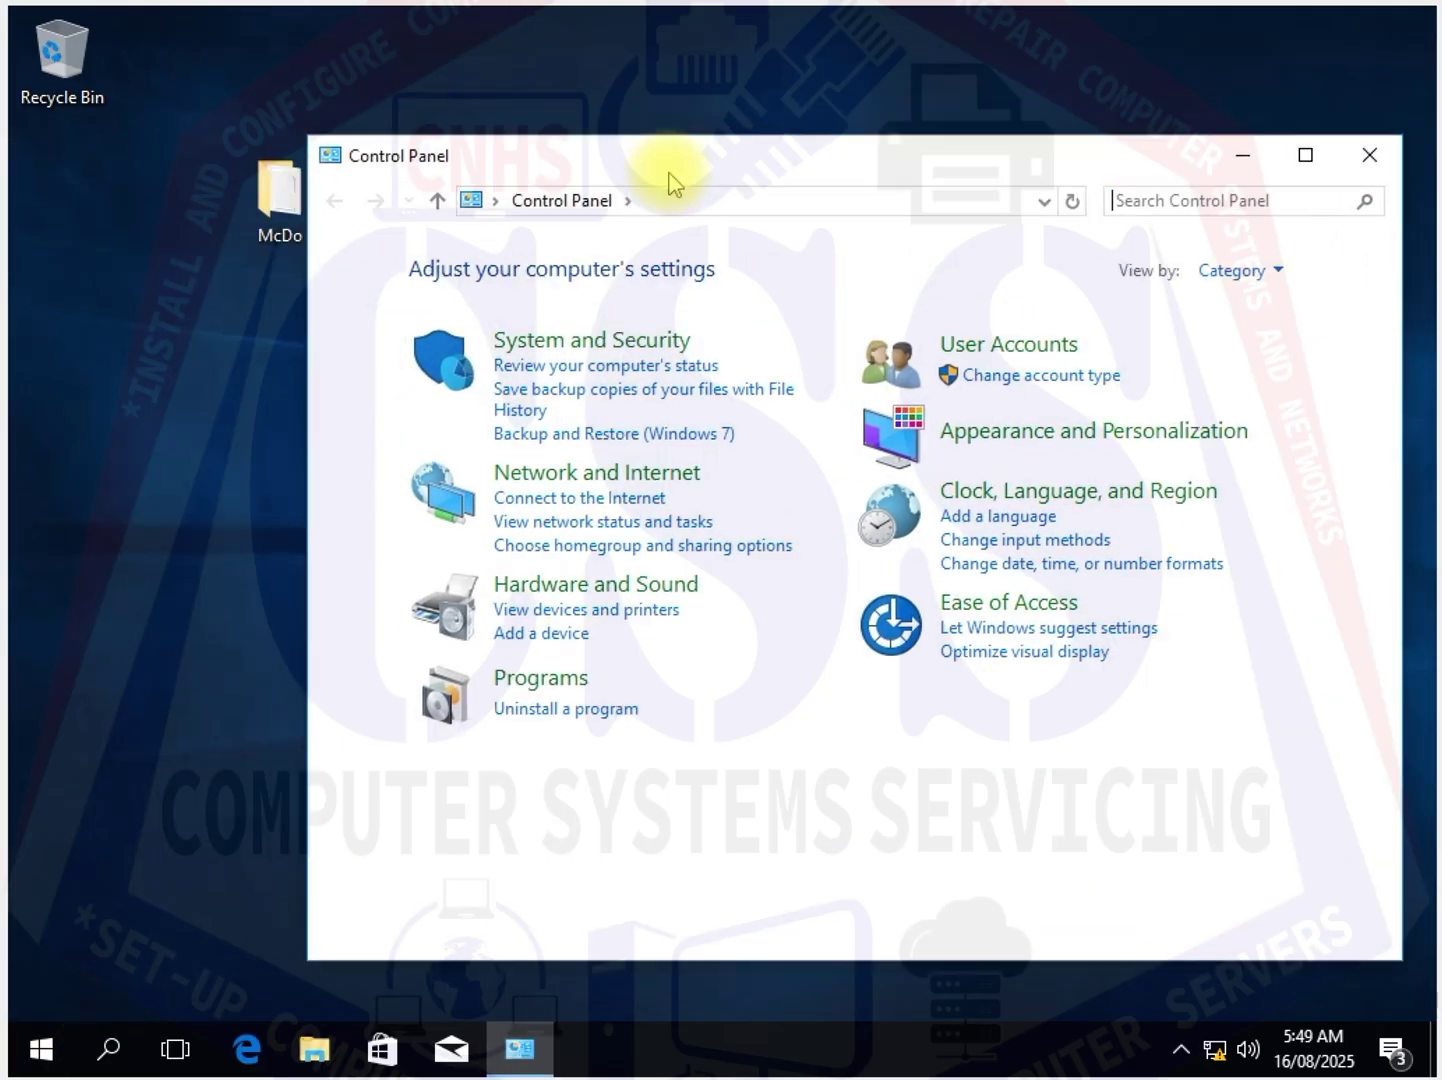
Open Backup and Restore (Windows 7) in System and Security, and reposition its window so it is fully visible
left_click(577, 343)
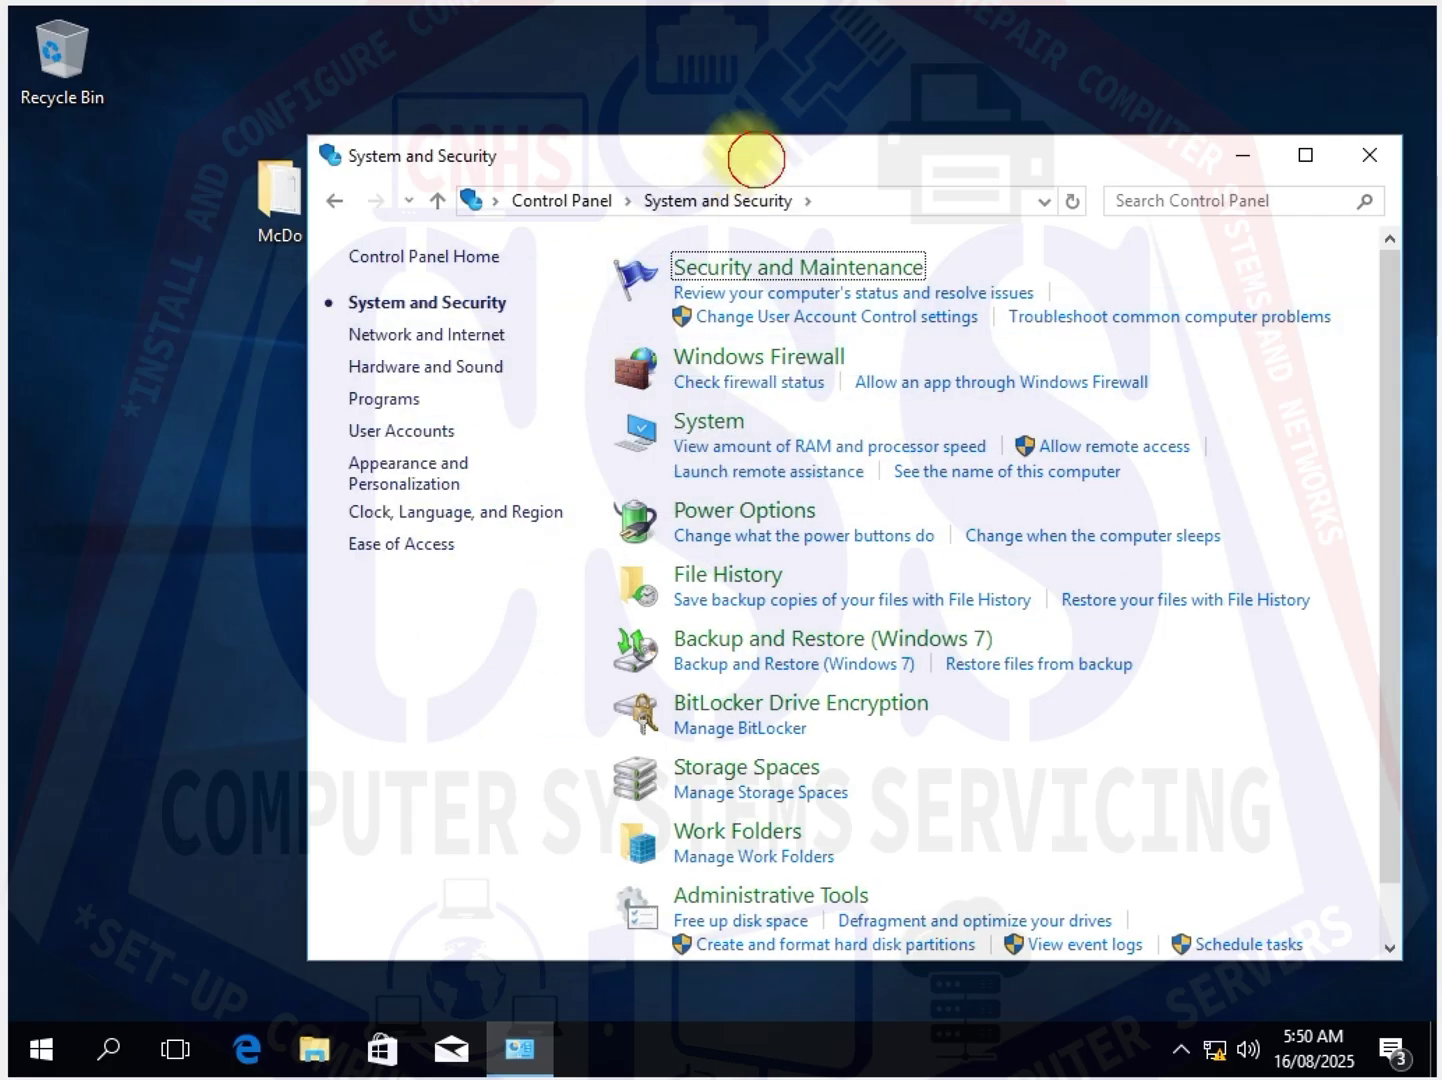
left_click_drag(756, 158, 812, 132)
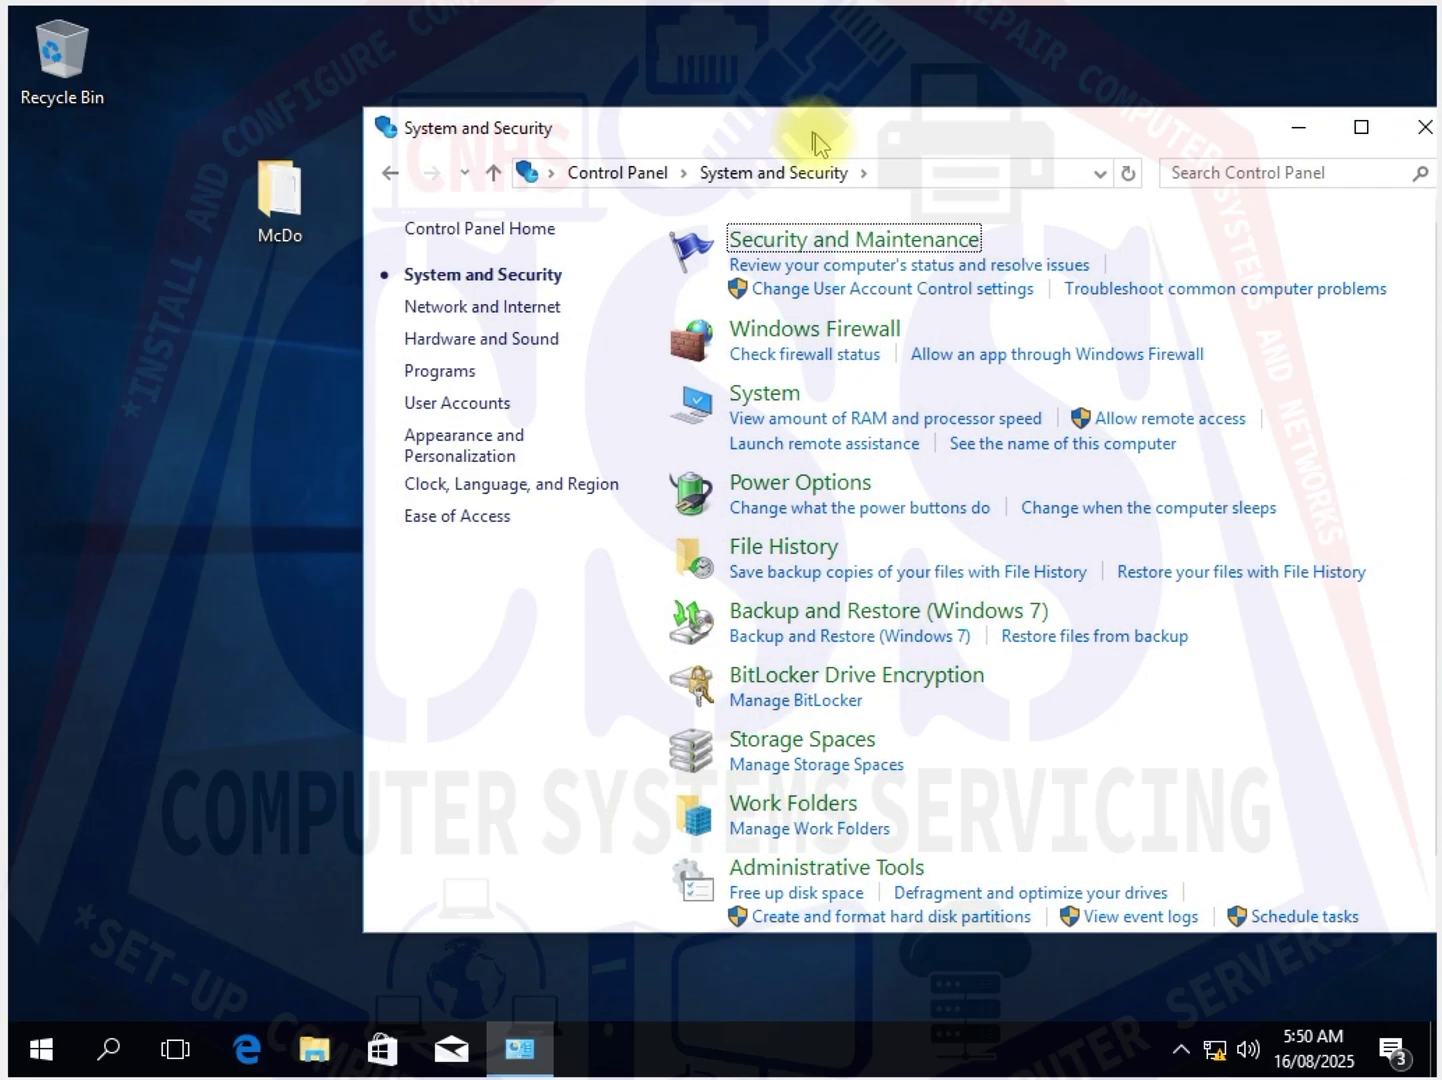
left_click(818, 615)
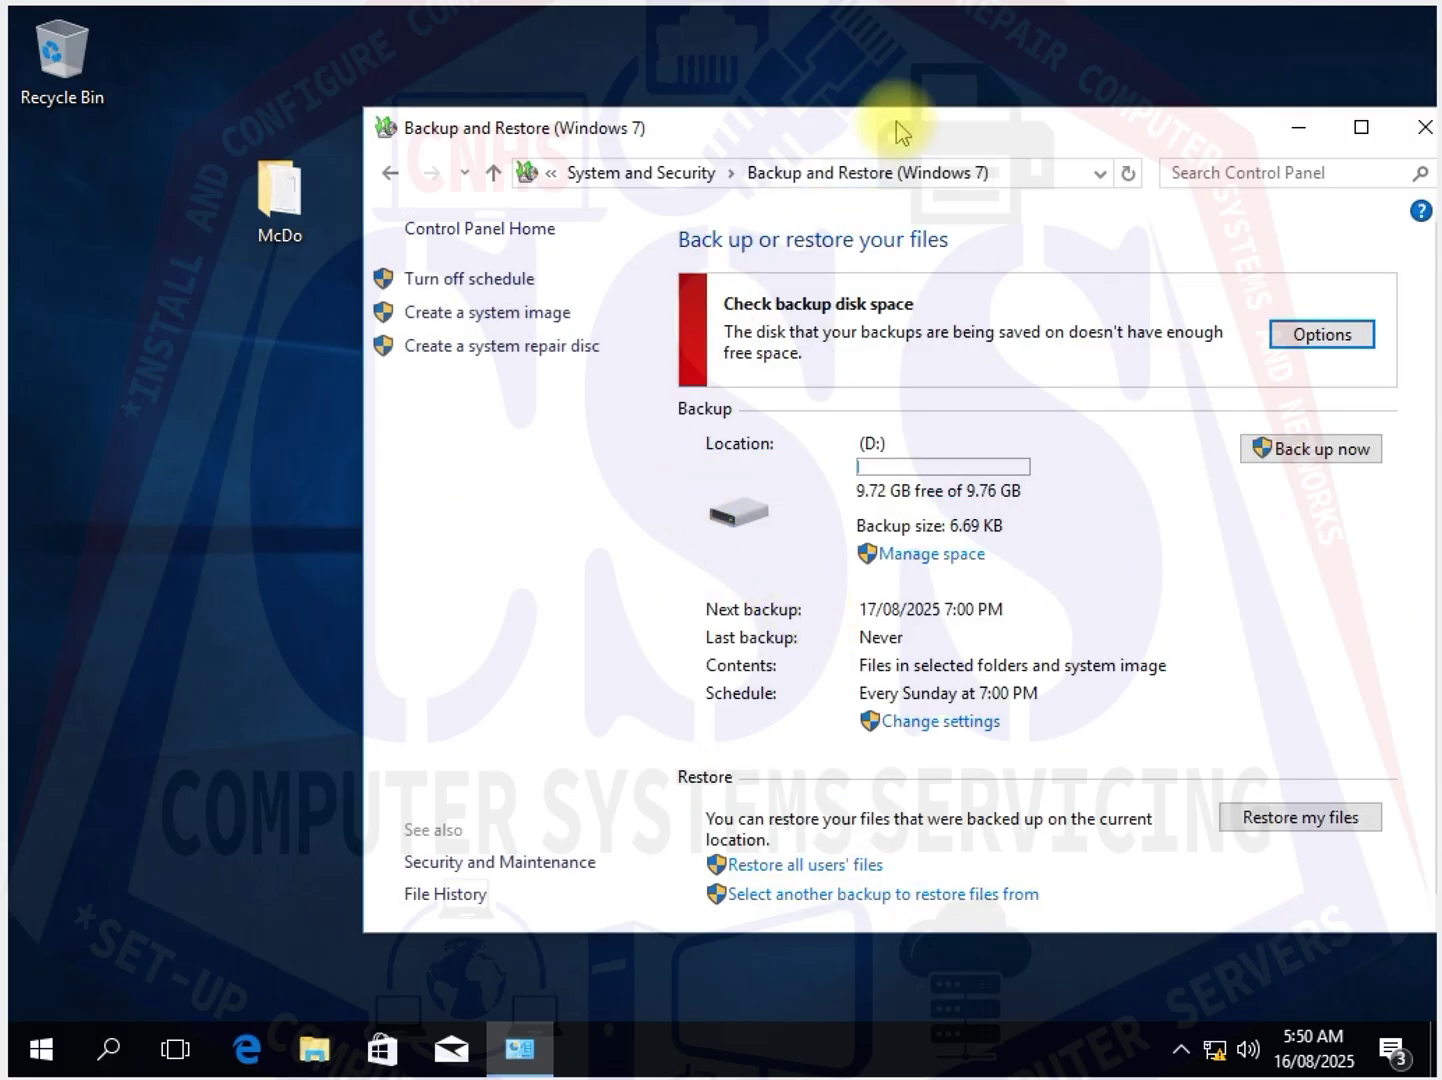
left_click_drag(896, 132, 840, 110)
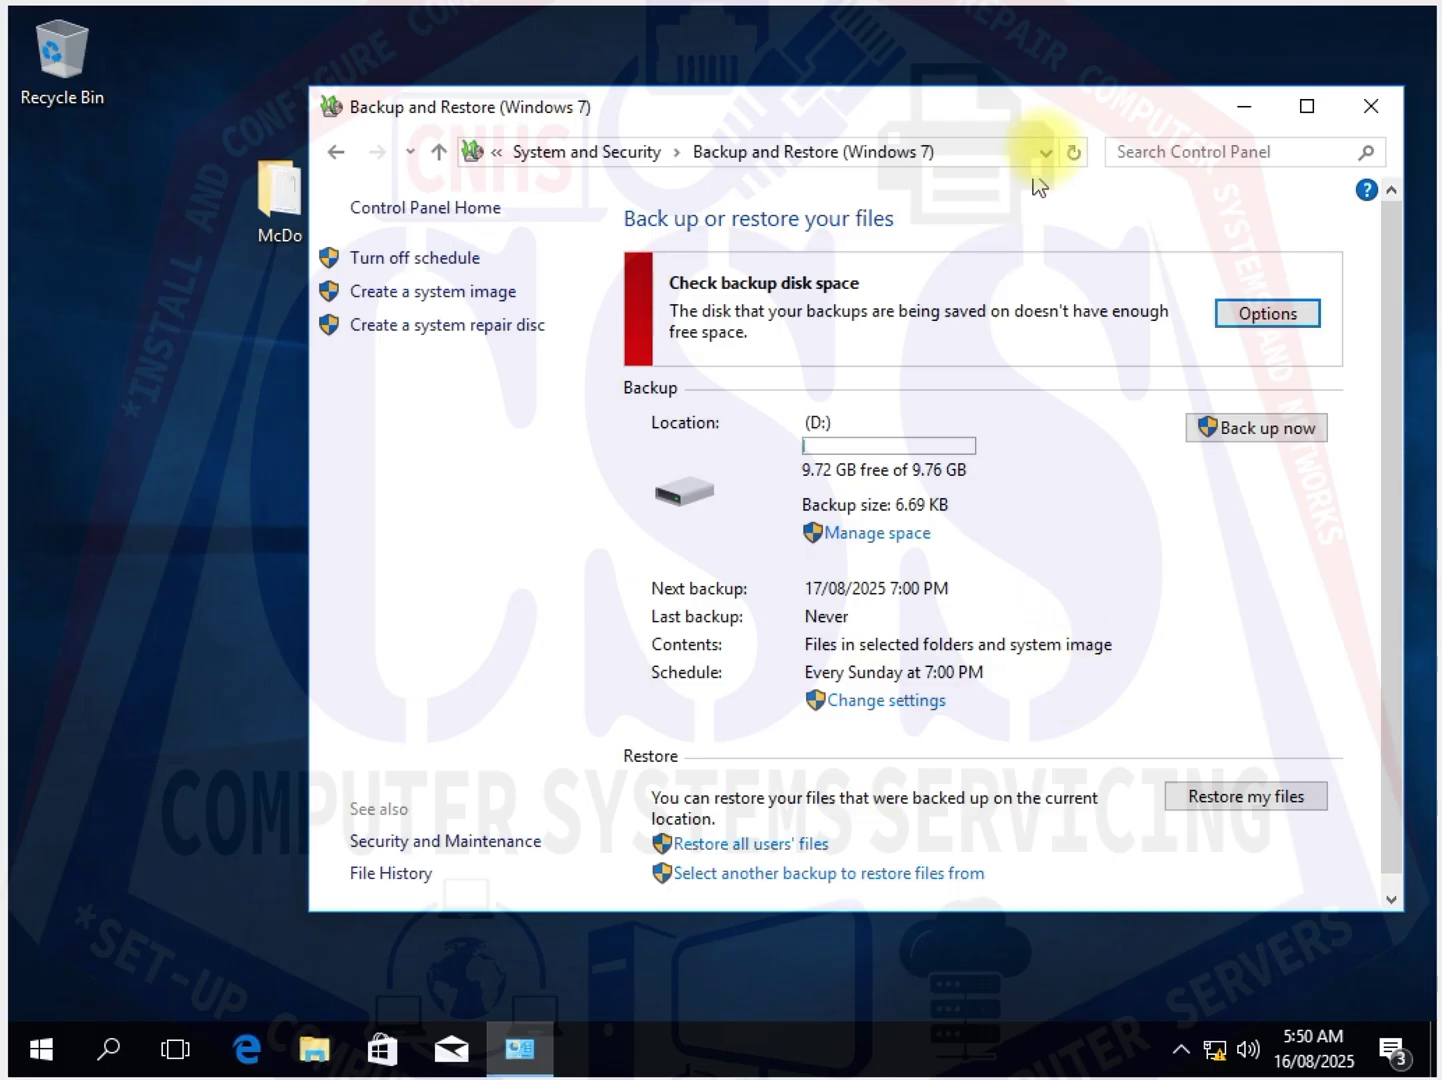
left_click_drag(1052, 119, 1024, 97)
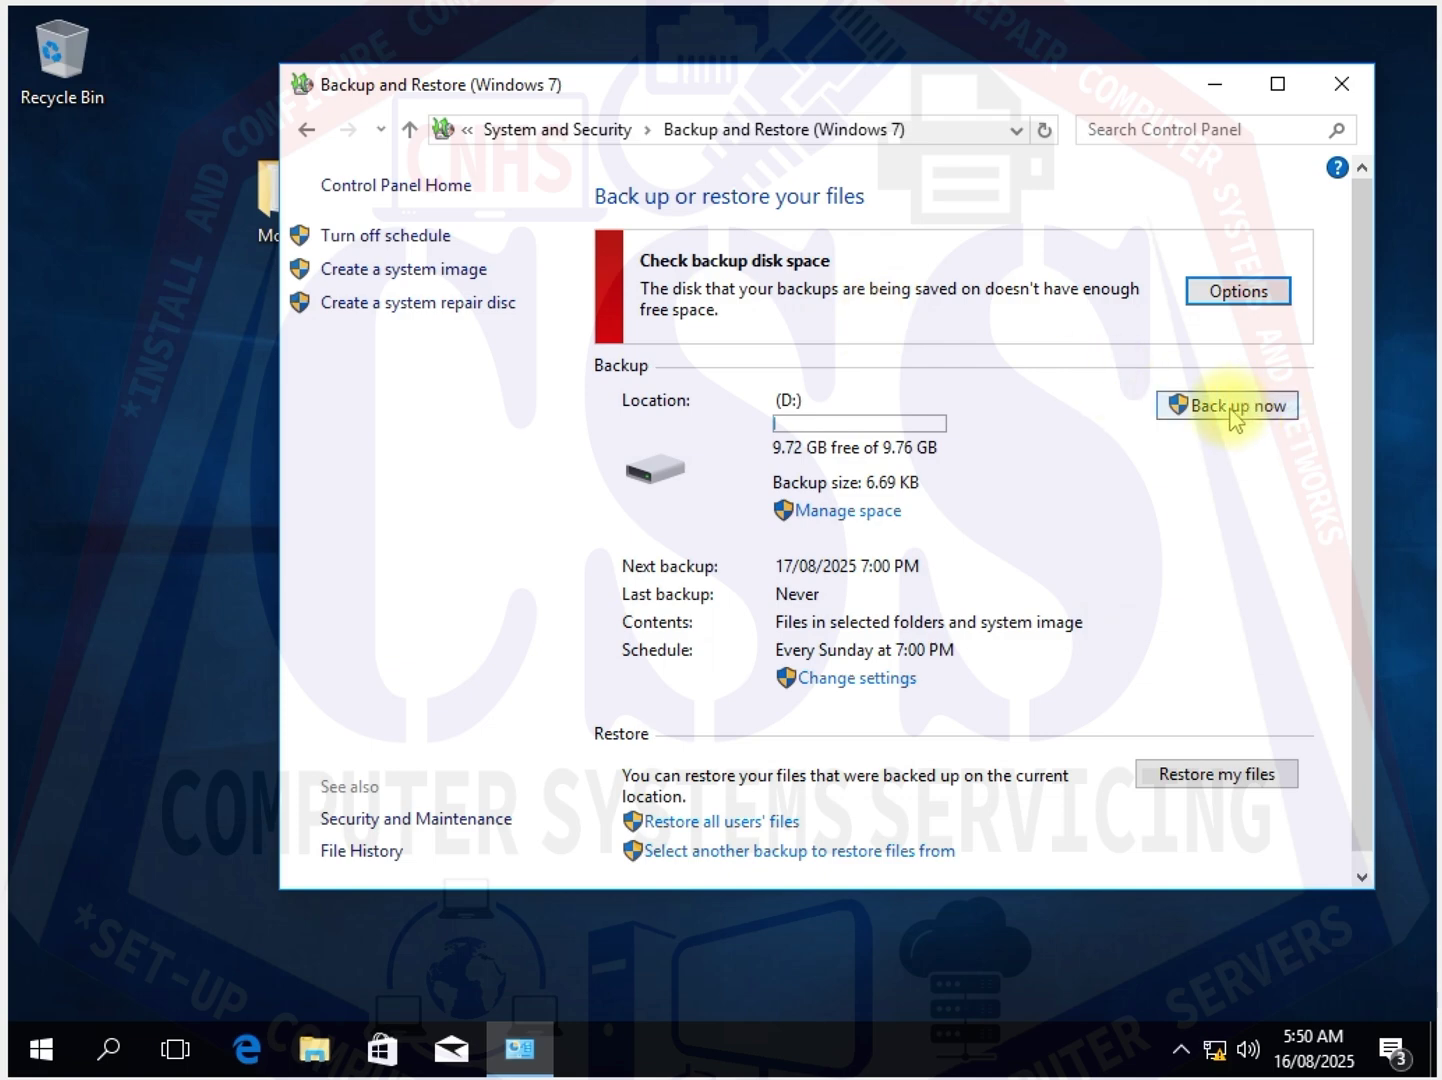
Change the backup settings to save on Local Disk (D:) and let the items be chosen manually with Let me choose
left_click(869, 680)
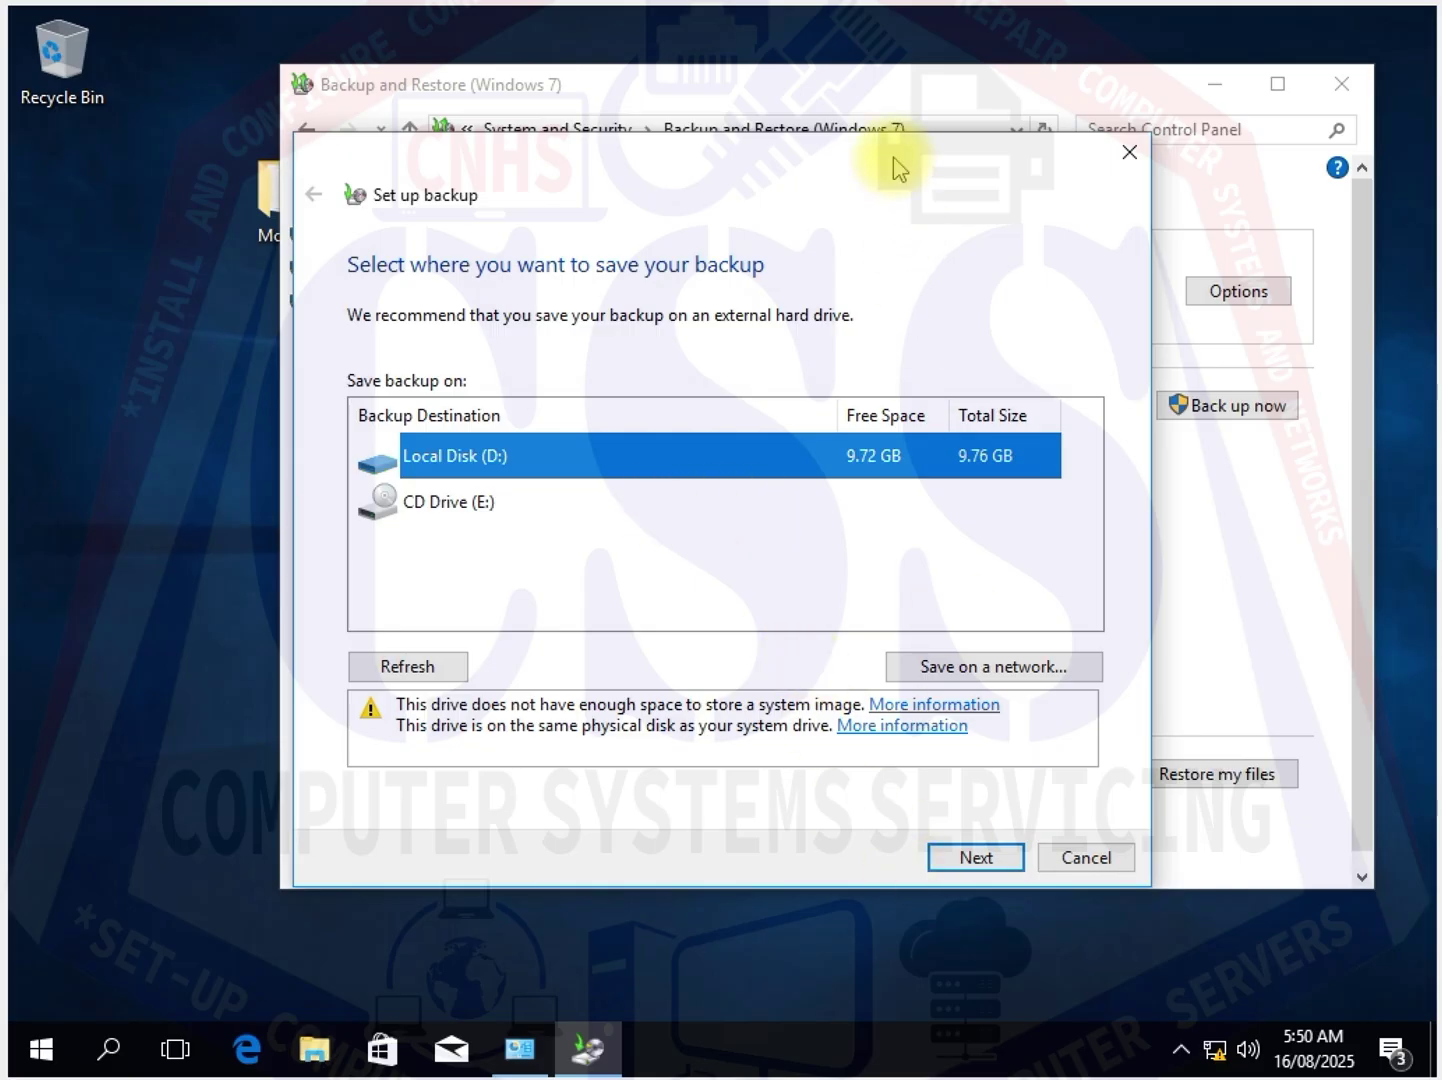
left_click_drag(893, 168, 912, 136)
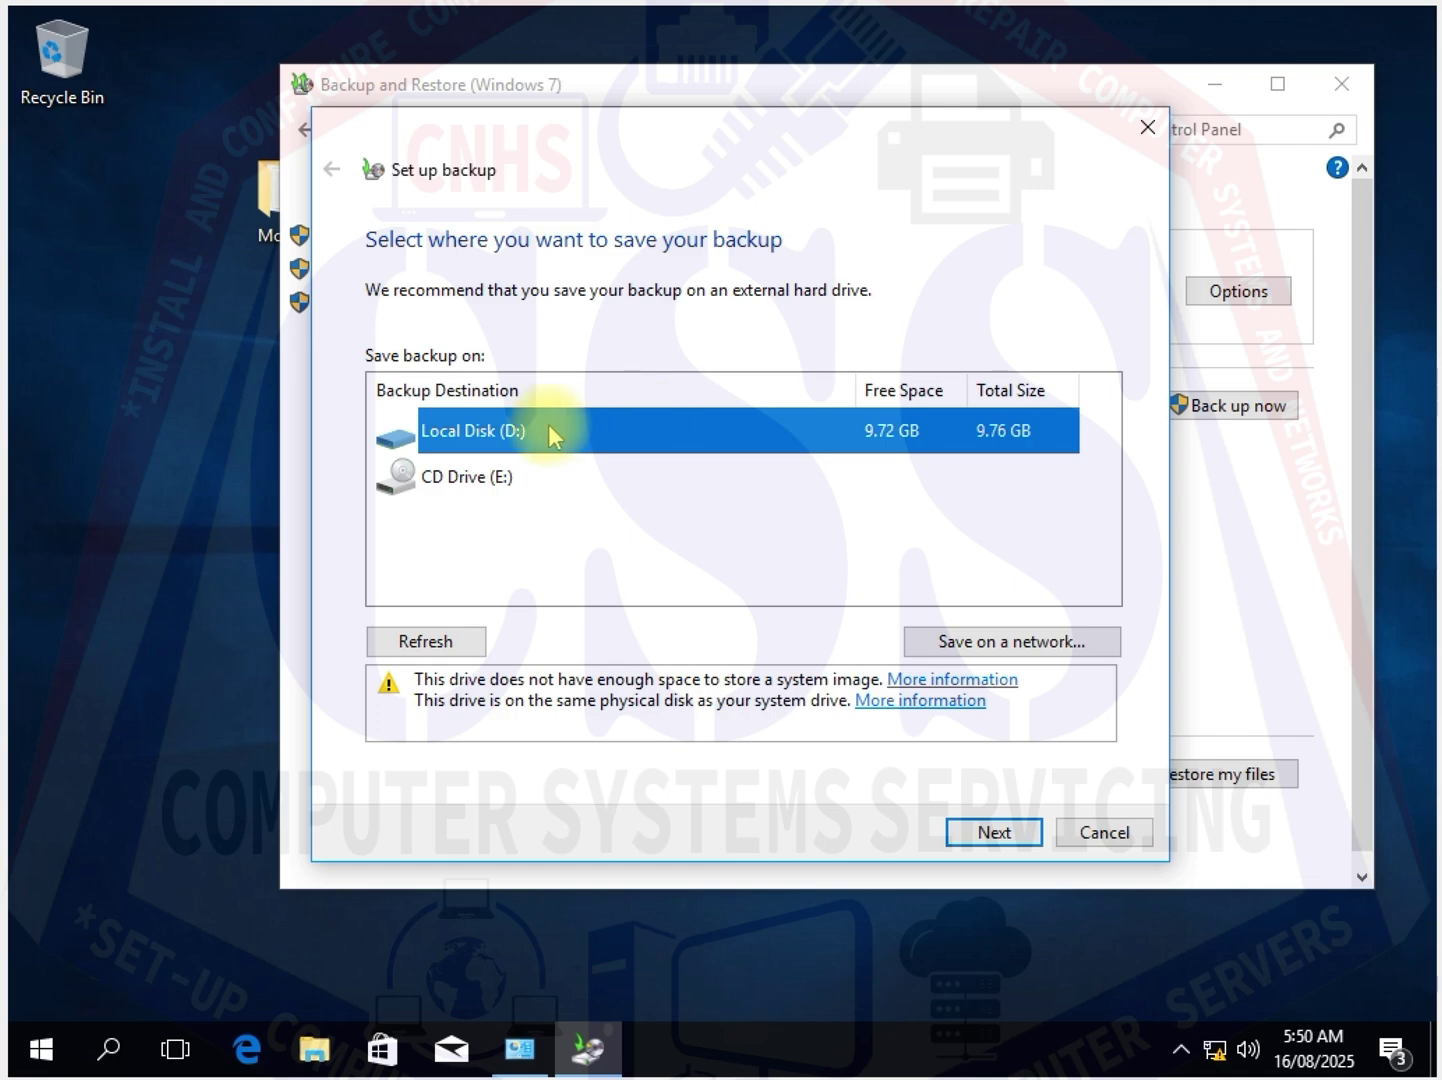
left_click(991, 840)
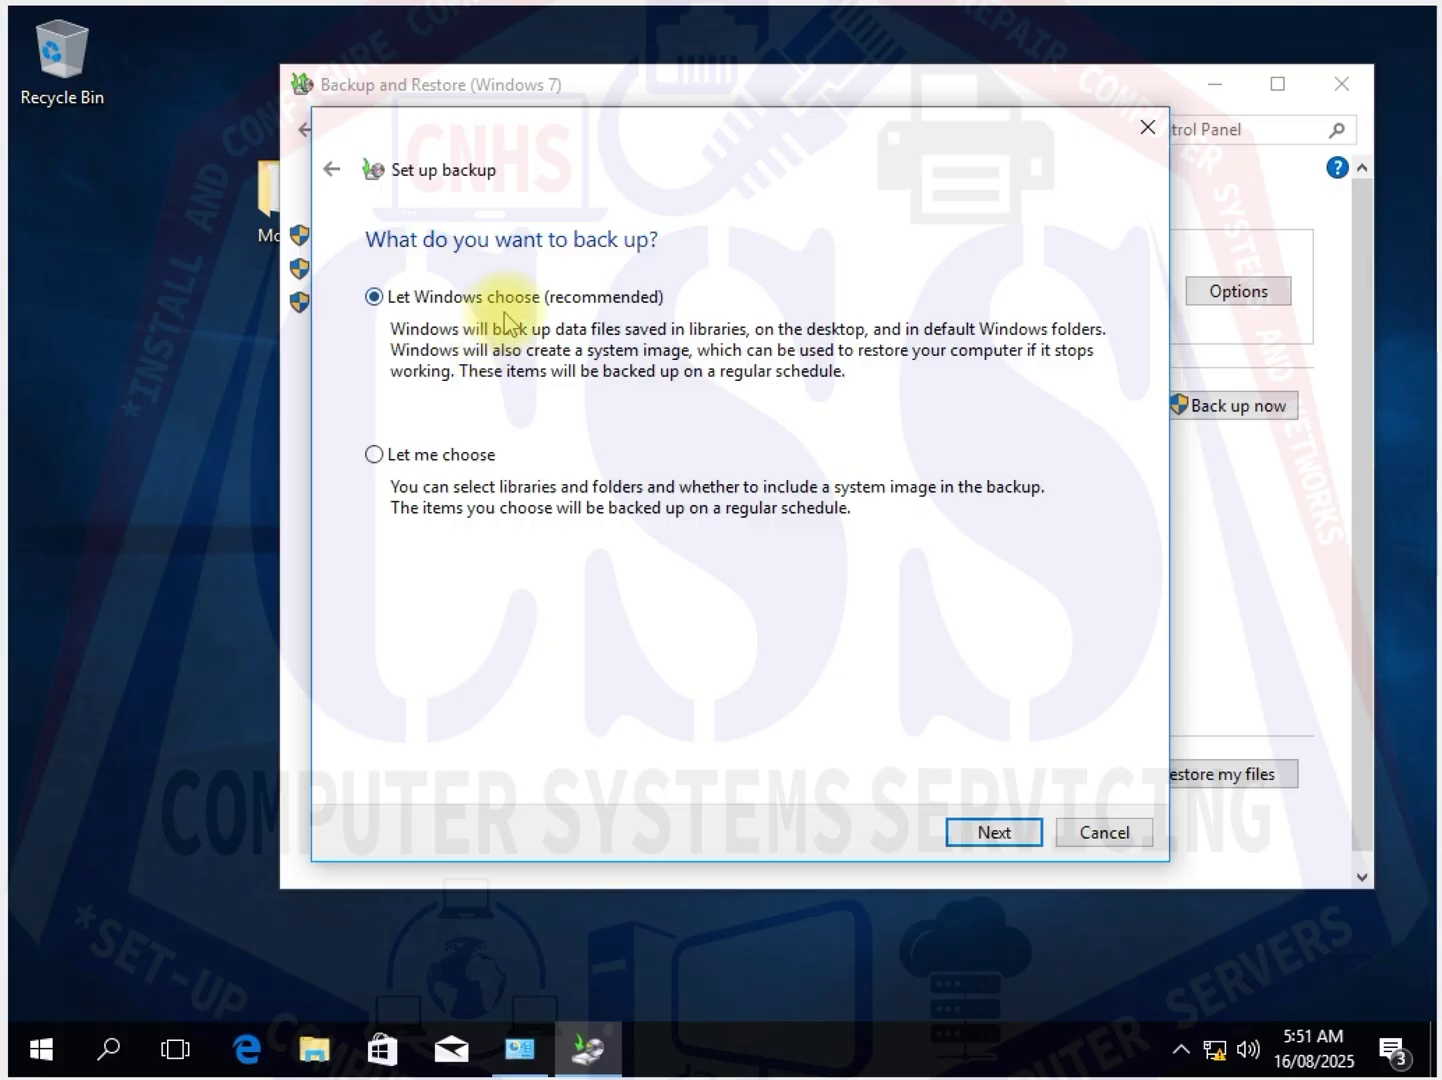
left_click(403, 458)
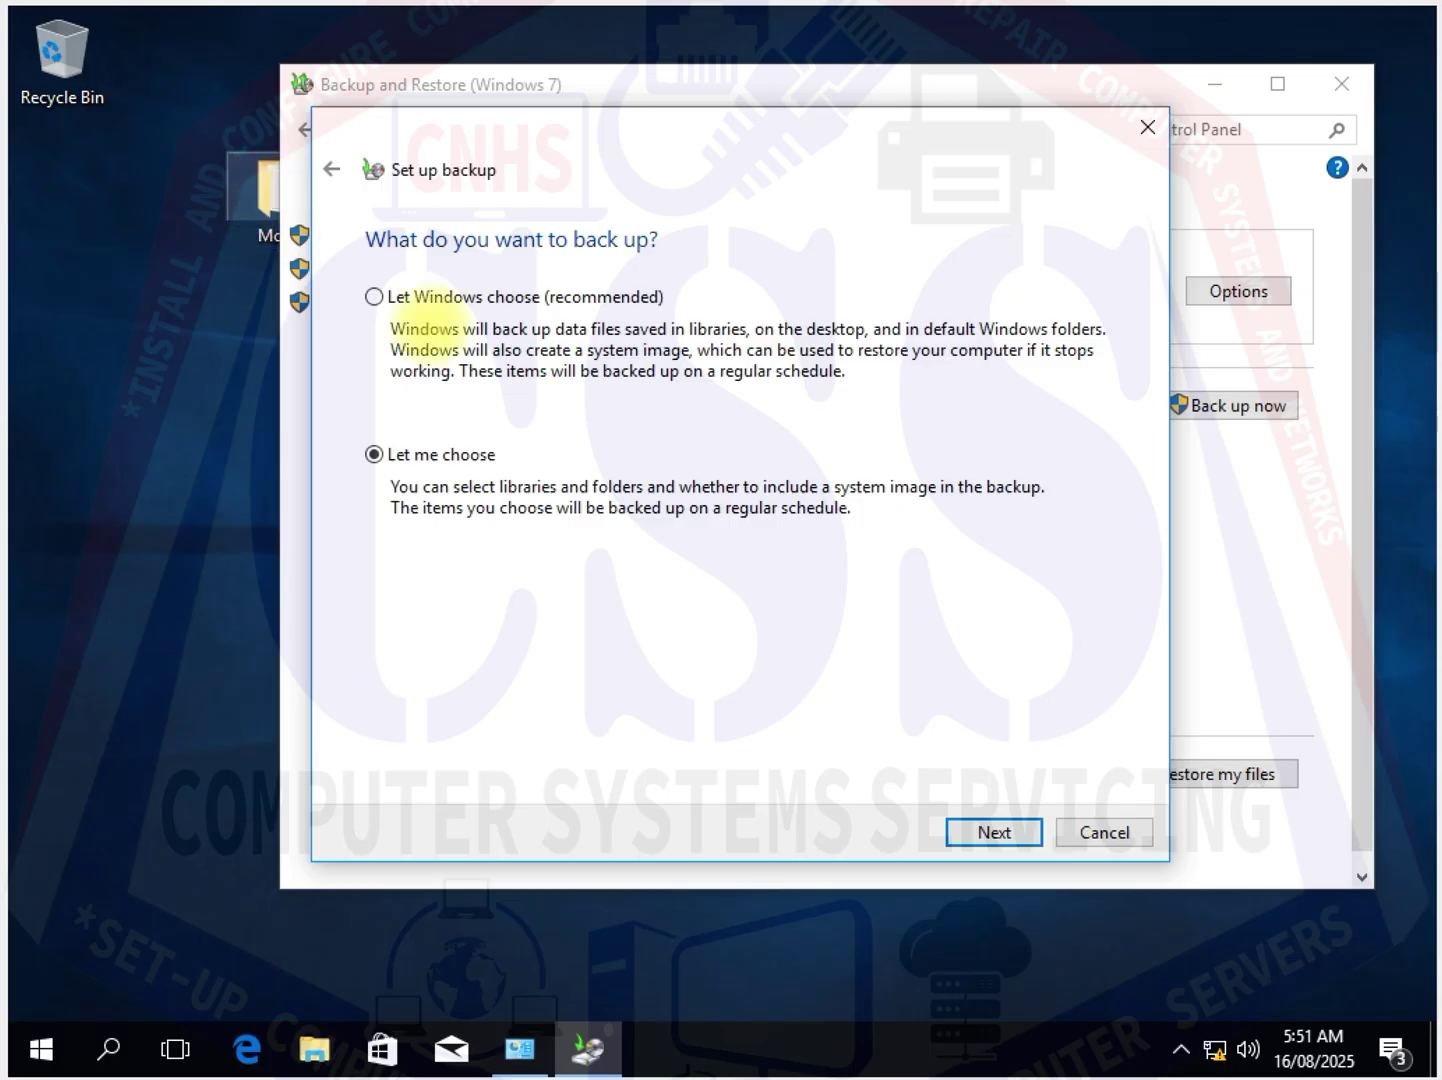
left_click(985, 838)
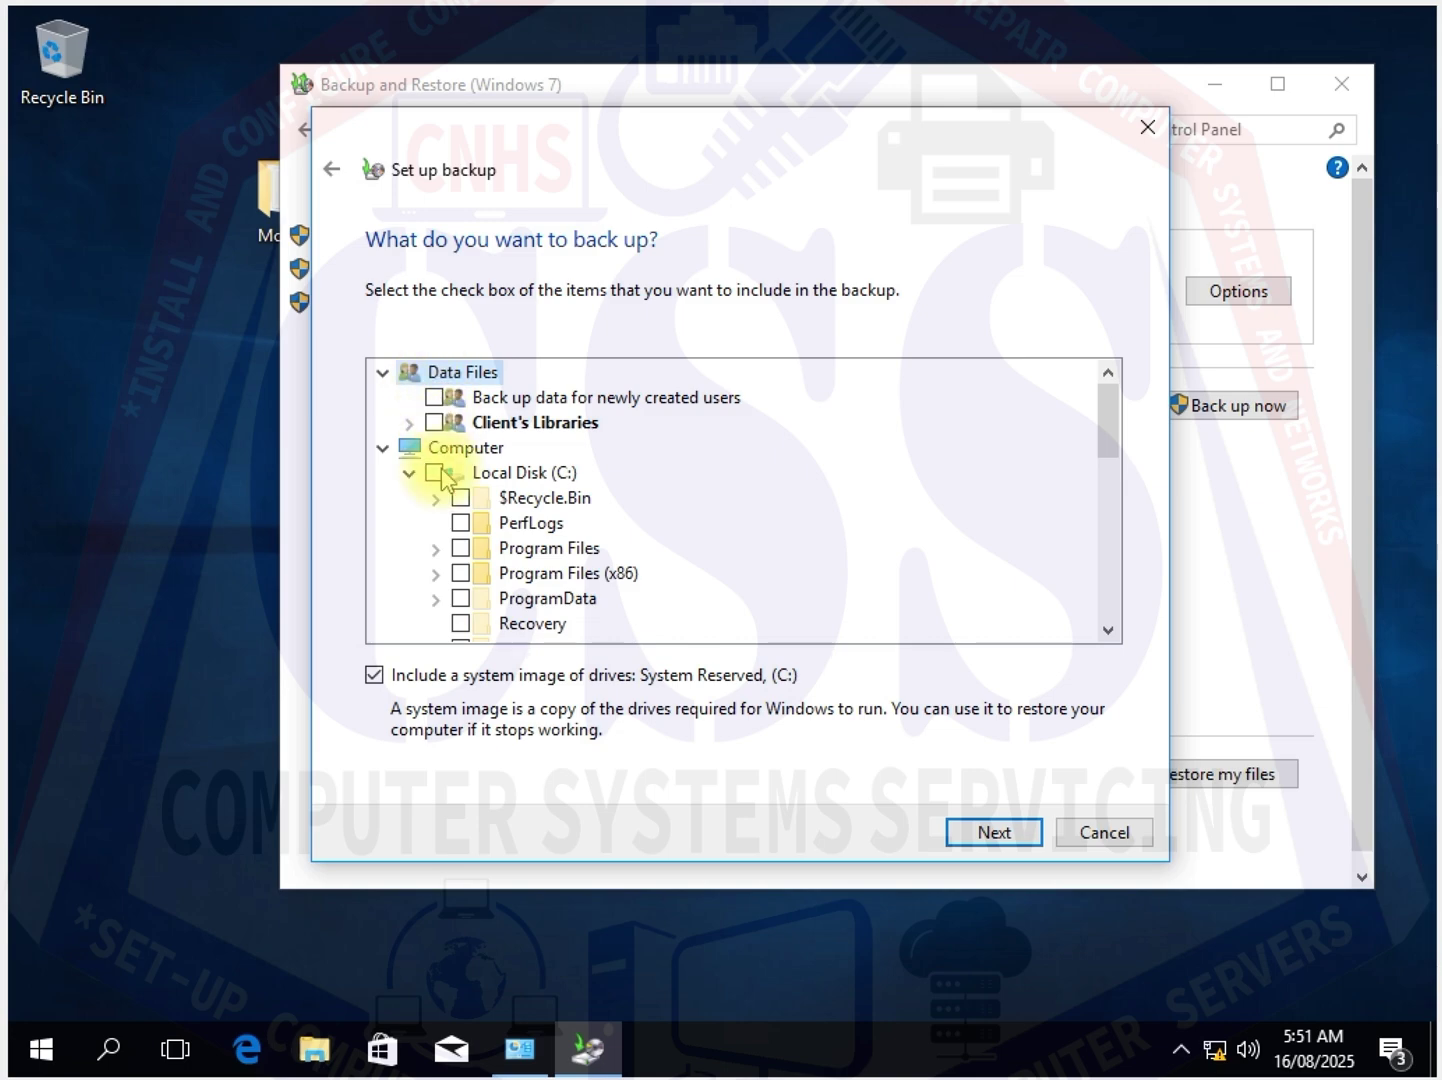
Include only the McDo folder from the Client user's Desktop in the backup and exclude the system image
scroll(447, 480, "down", 1)
scroll(447, 485, "down", 1)
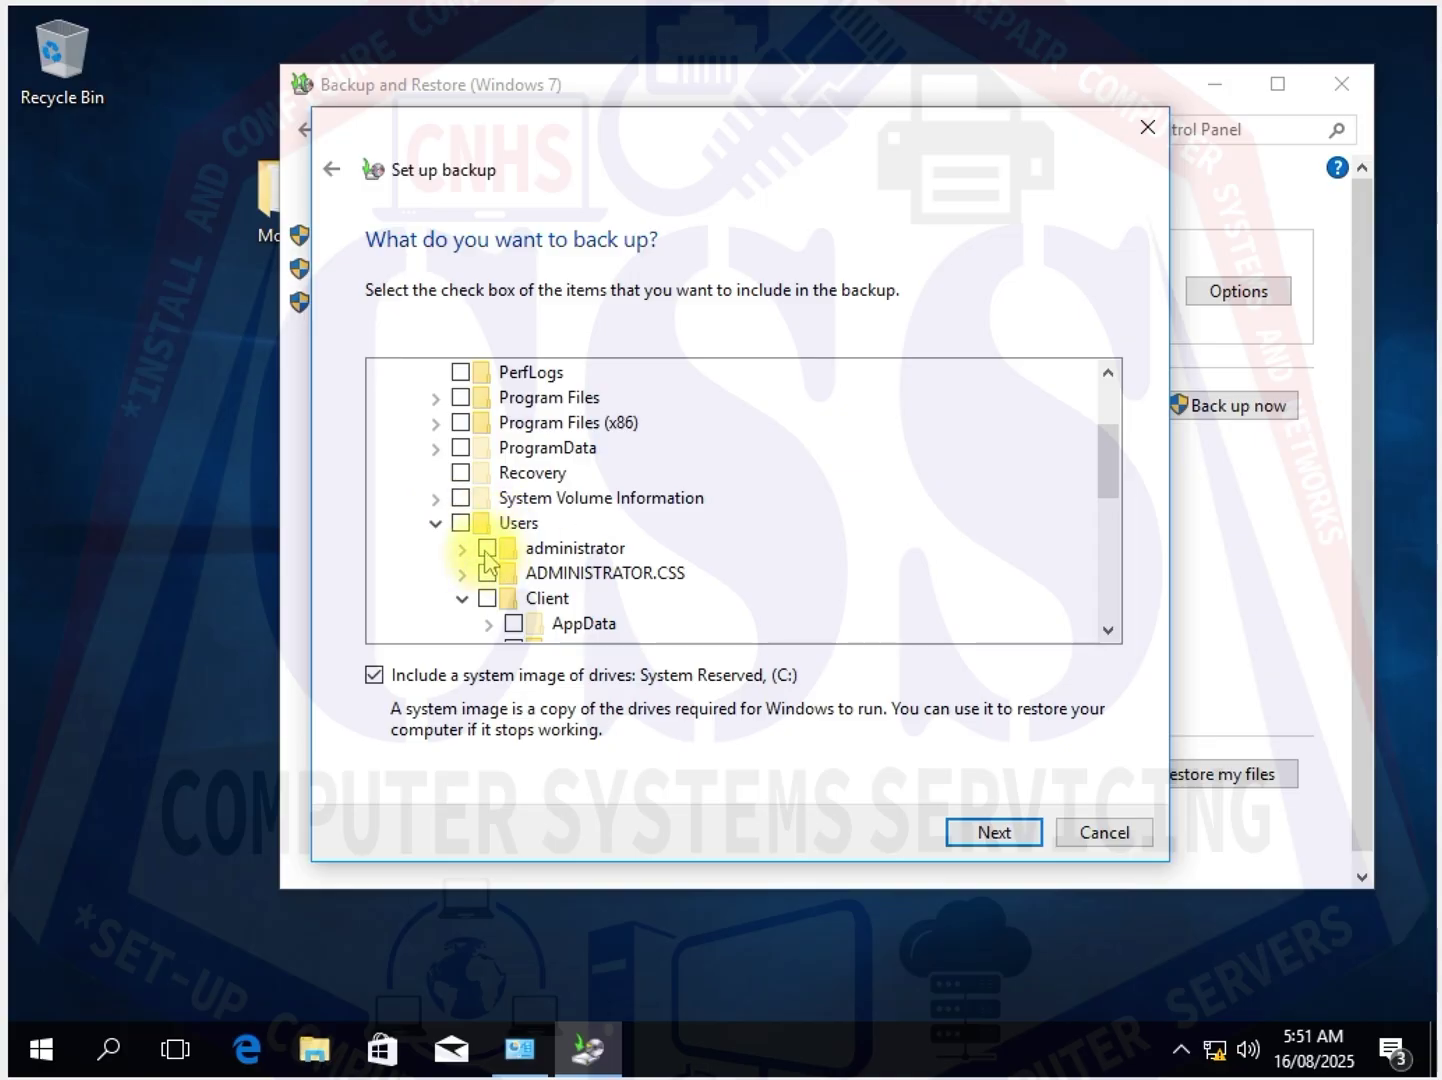
scroll(487, 560, "down", 1)
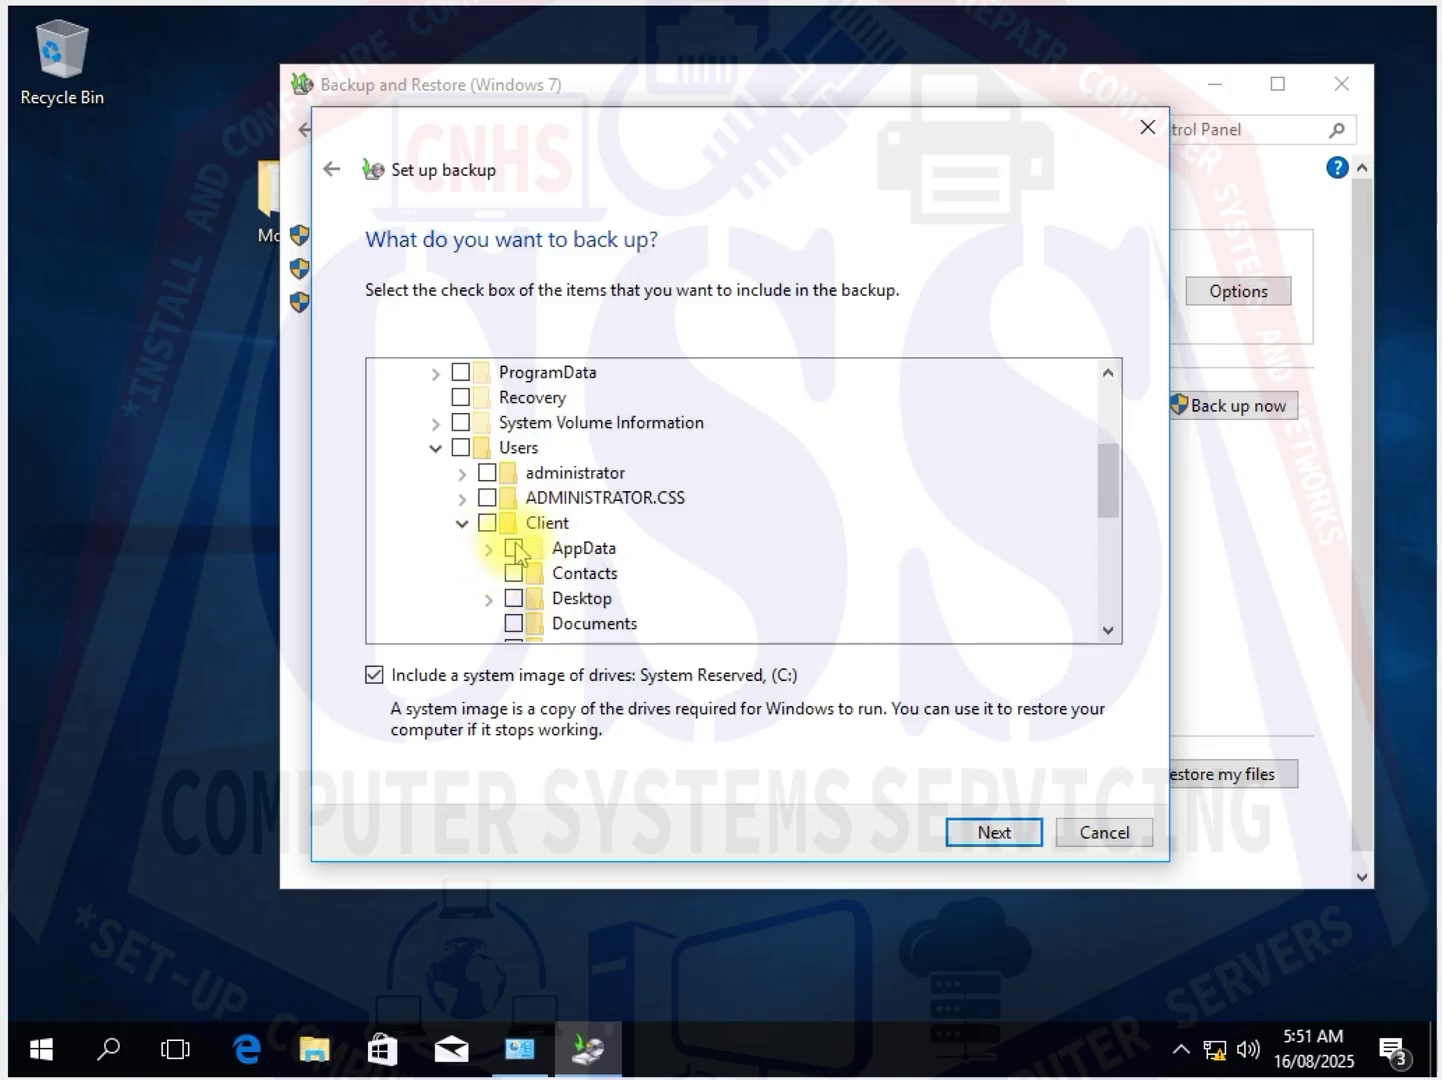
left_click(489, 598)
scroll(500, 590, "down", 2)
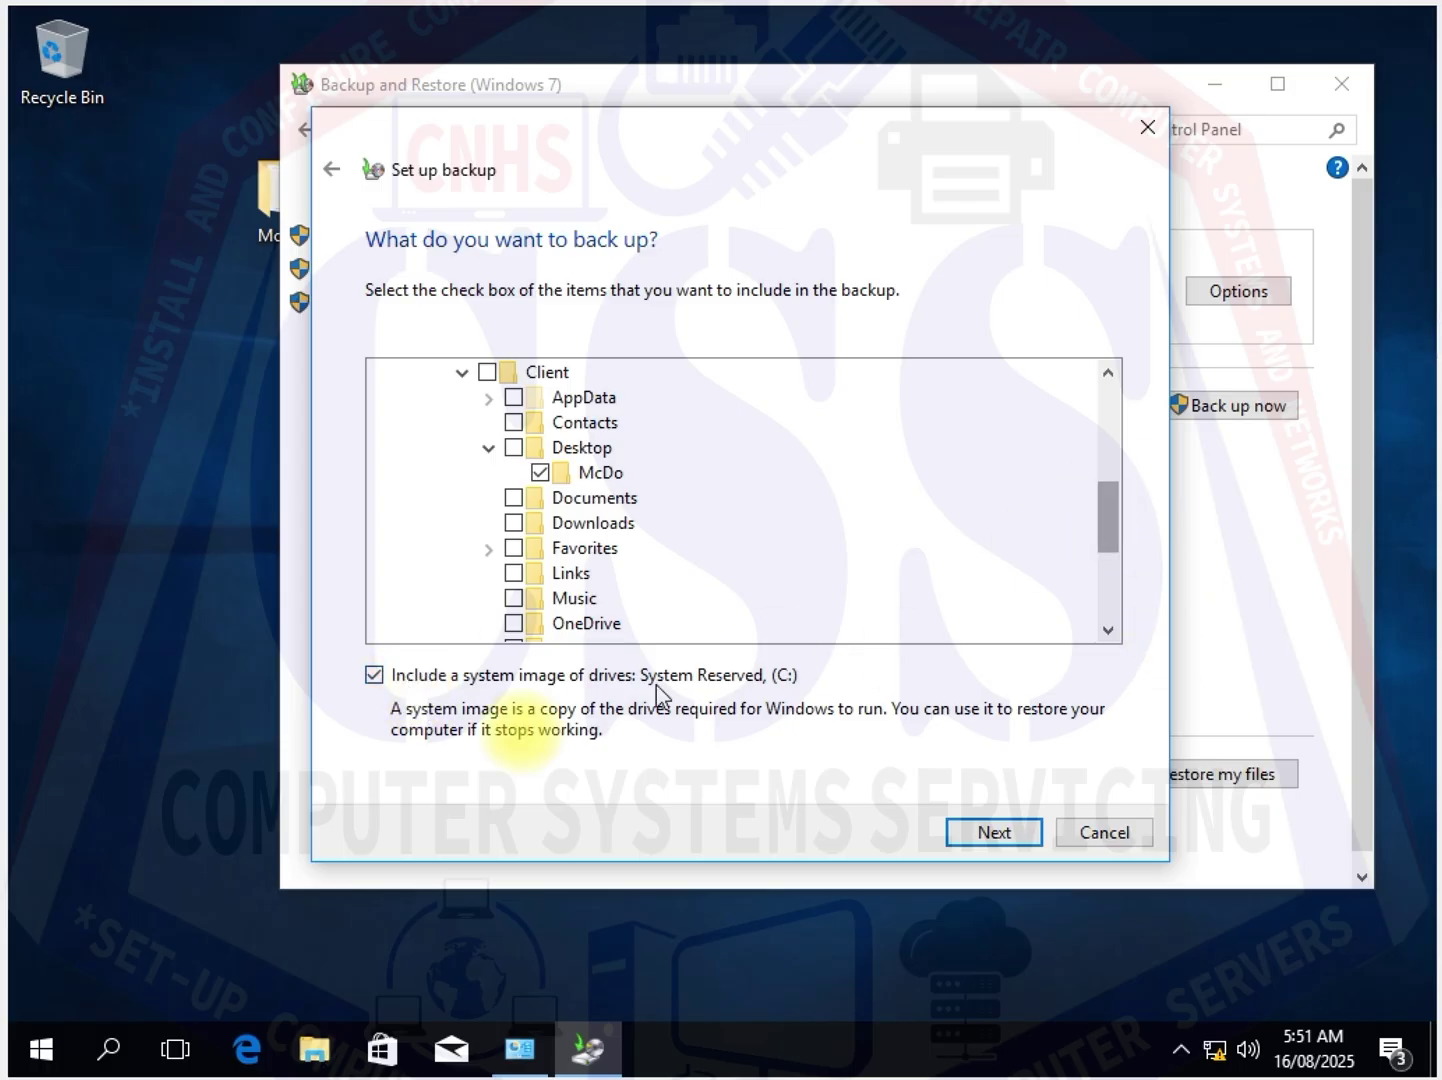
left_click(383, 679)
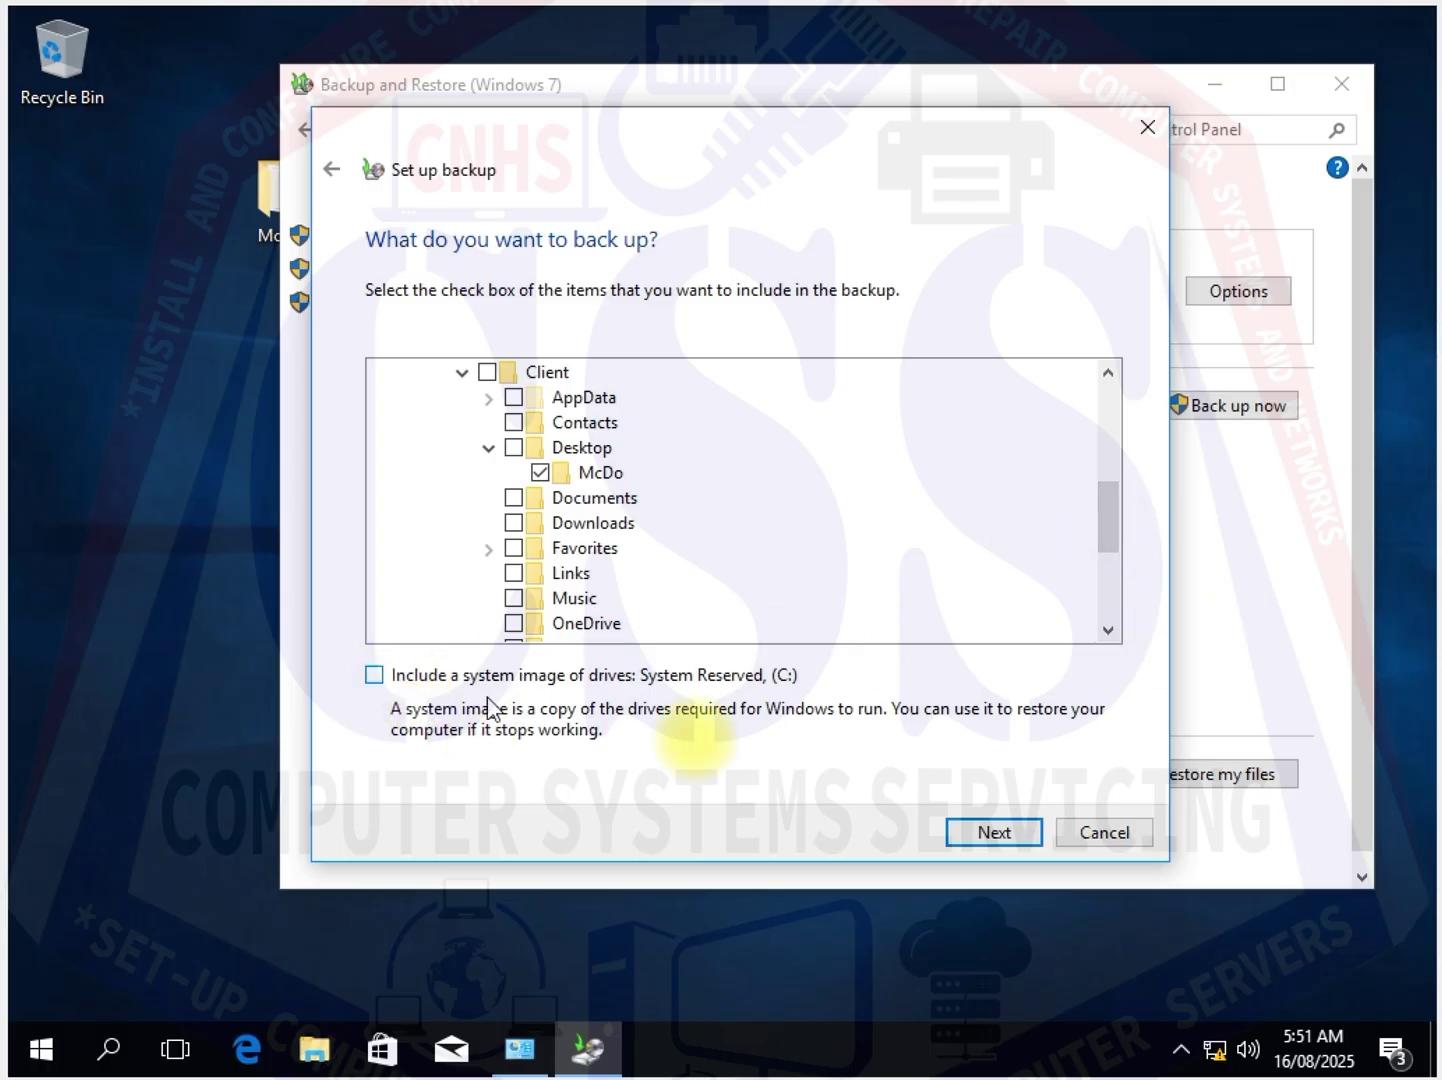
Save the reviewed backup settings and start the backup immediately
left_click(970, 833)
left_click(960, 830)
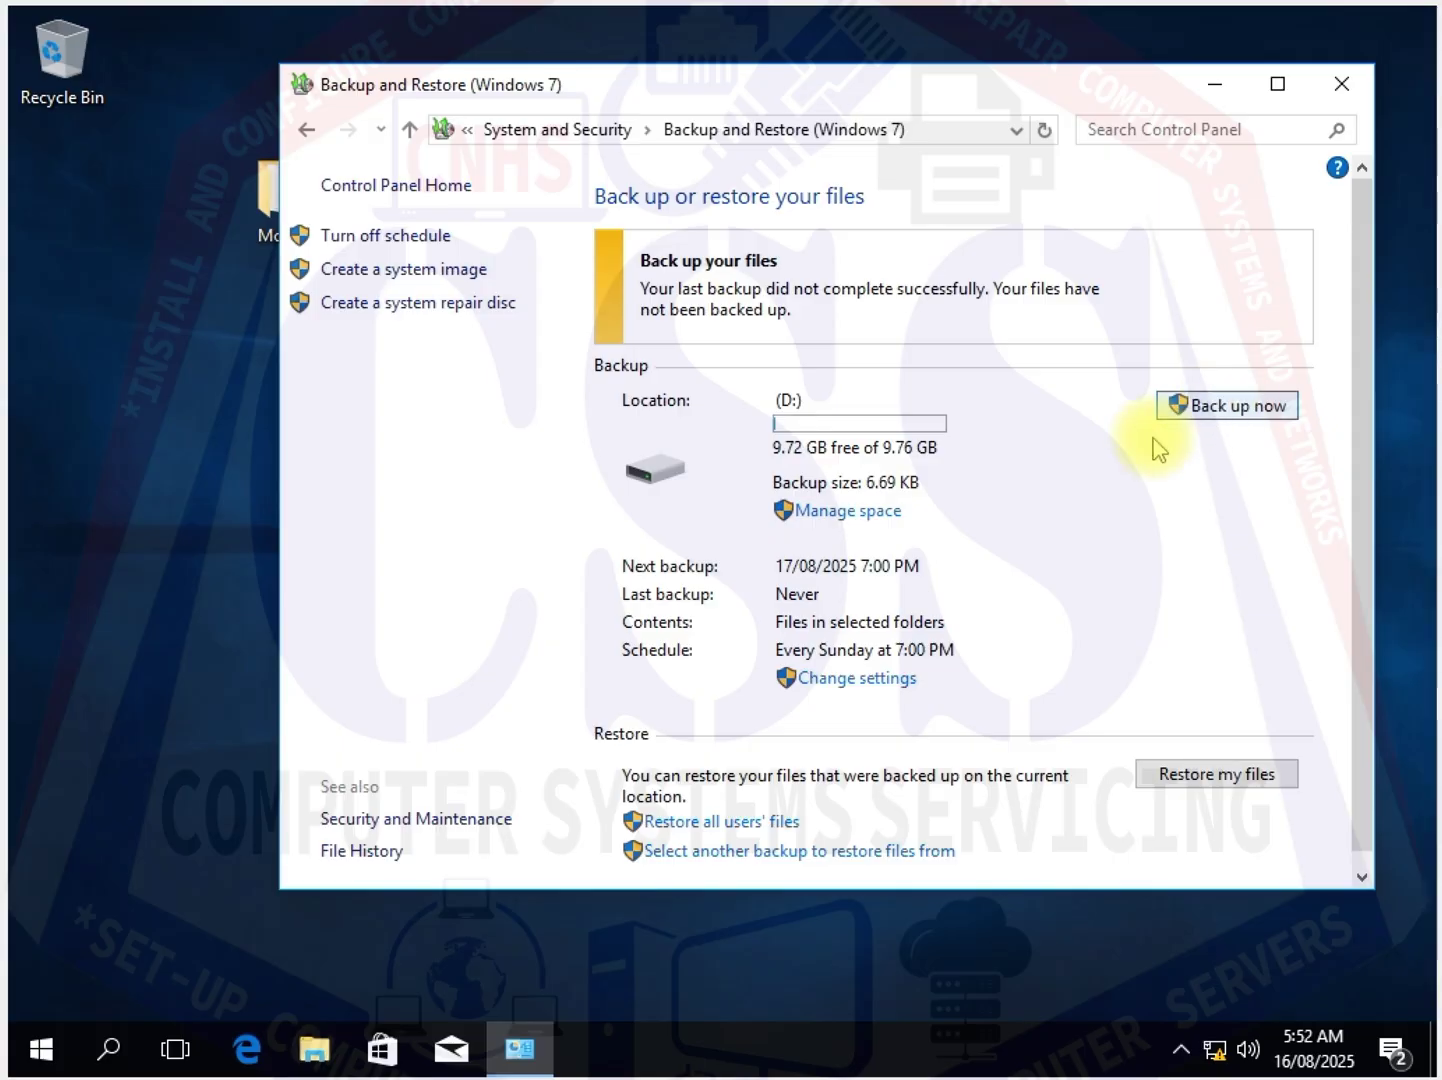
left_click(1229, 411)
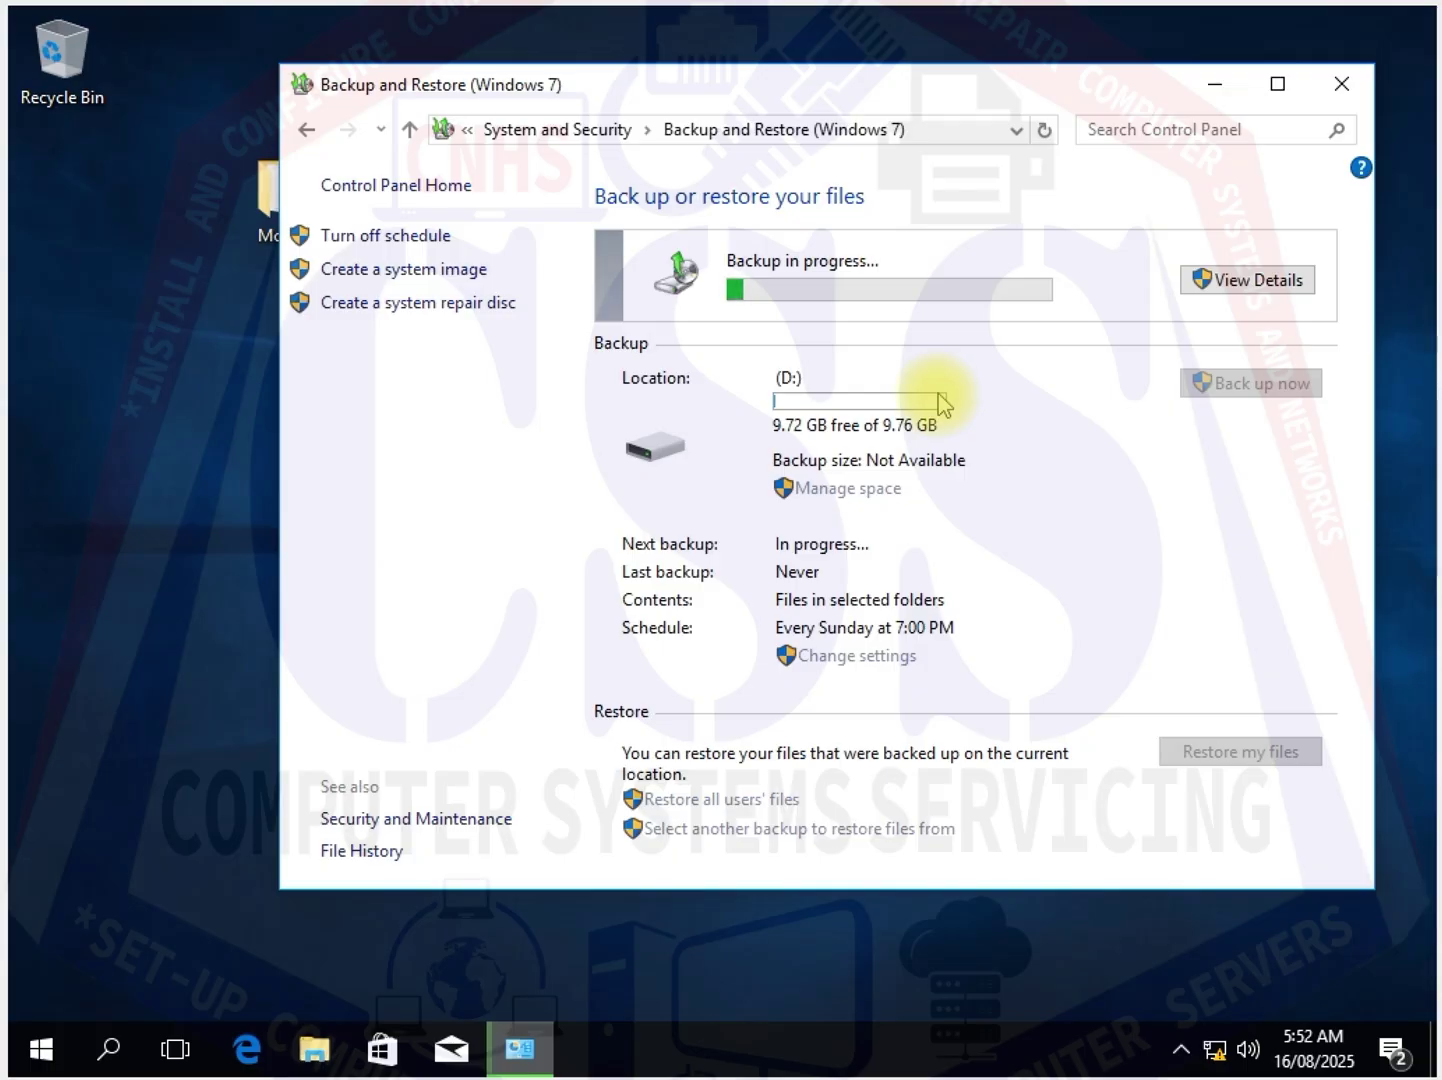
Check Local Disk (D:) for the new backup in File Explorer, and close both the Explorer and Backup and Restore windows
left_click(314, 1060)
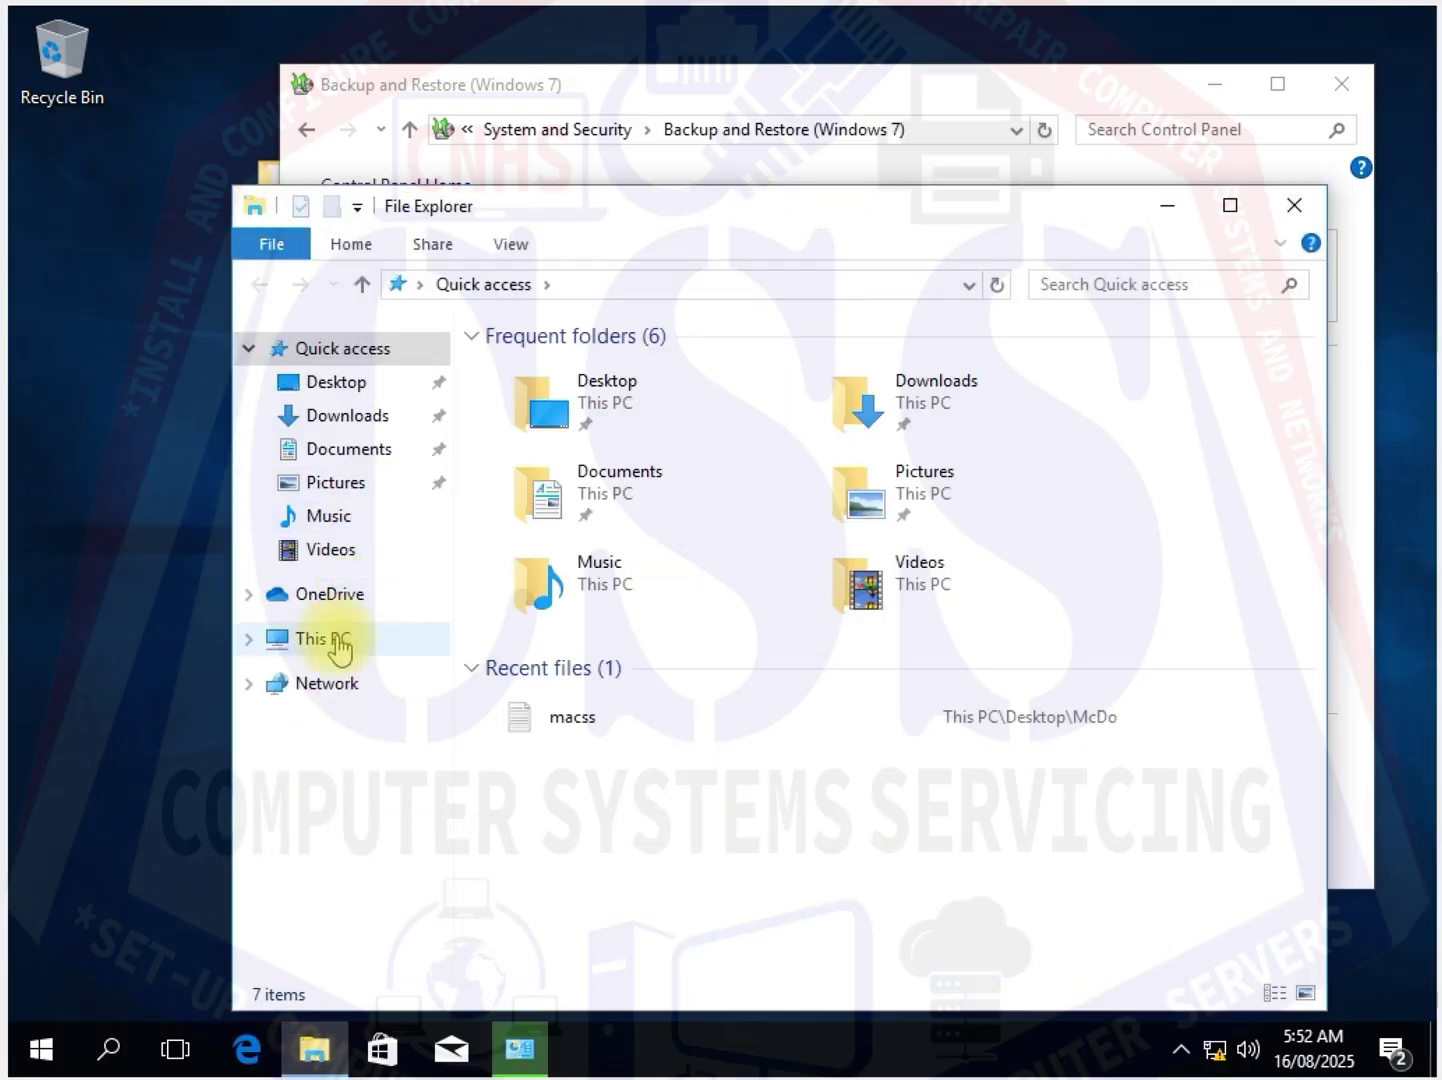
left_click(340, 648)
double_click(943, 686)
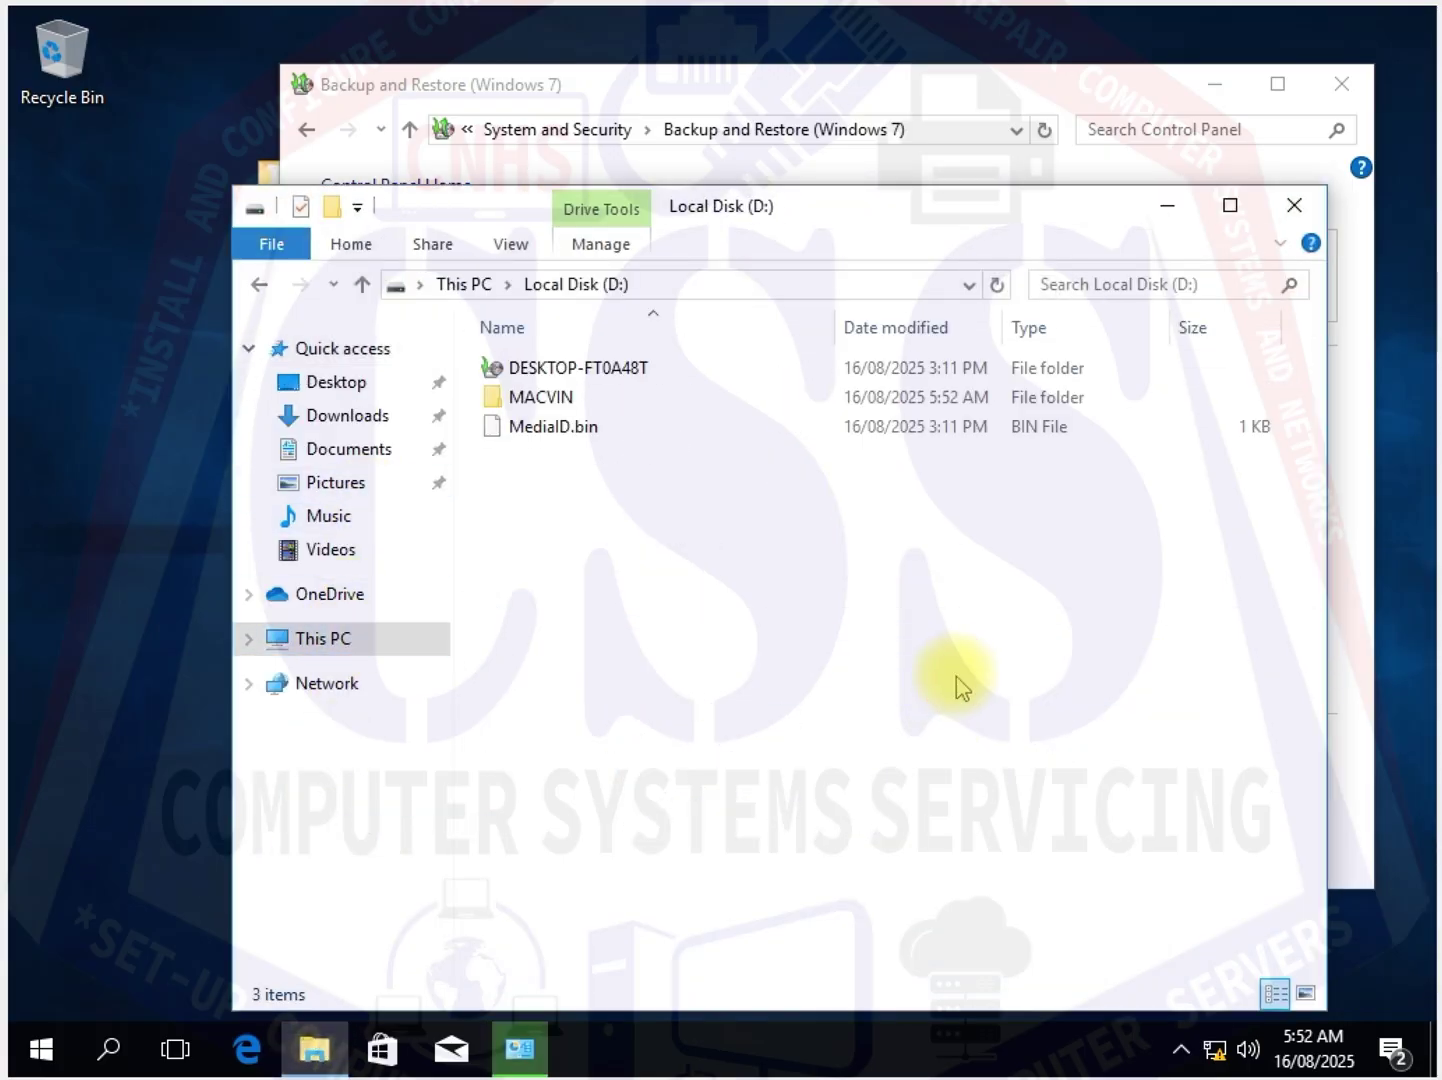
left_click_drag(803, 220, 785, 772)
left_click(494, 381)
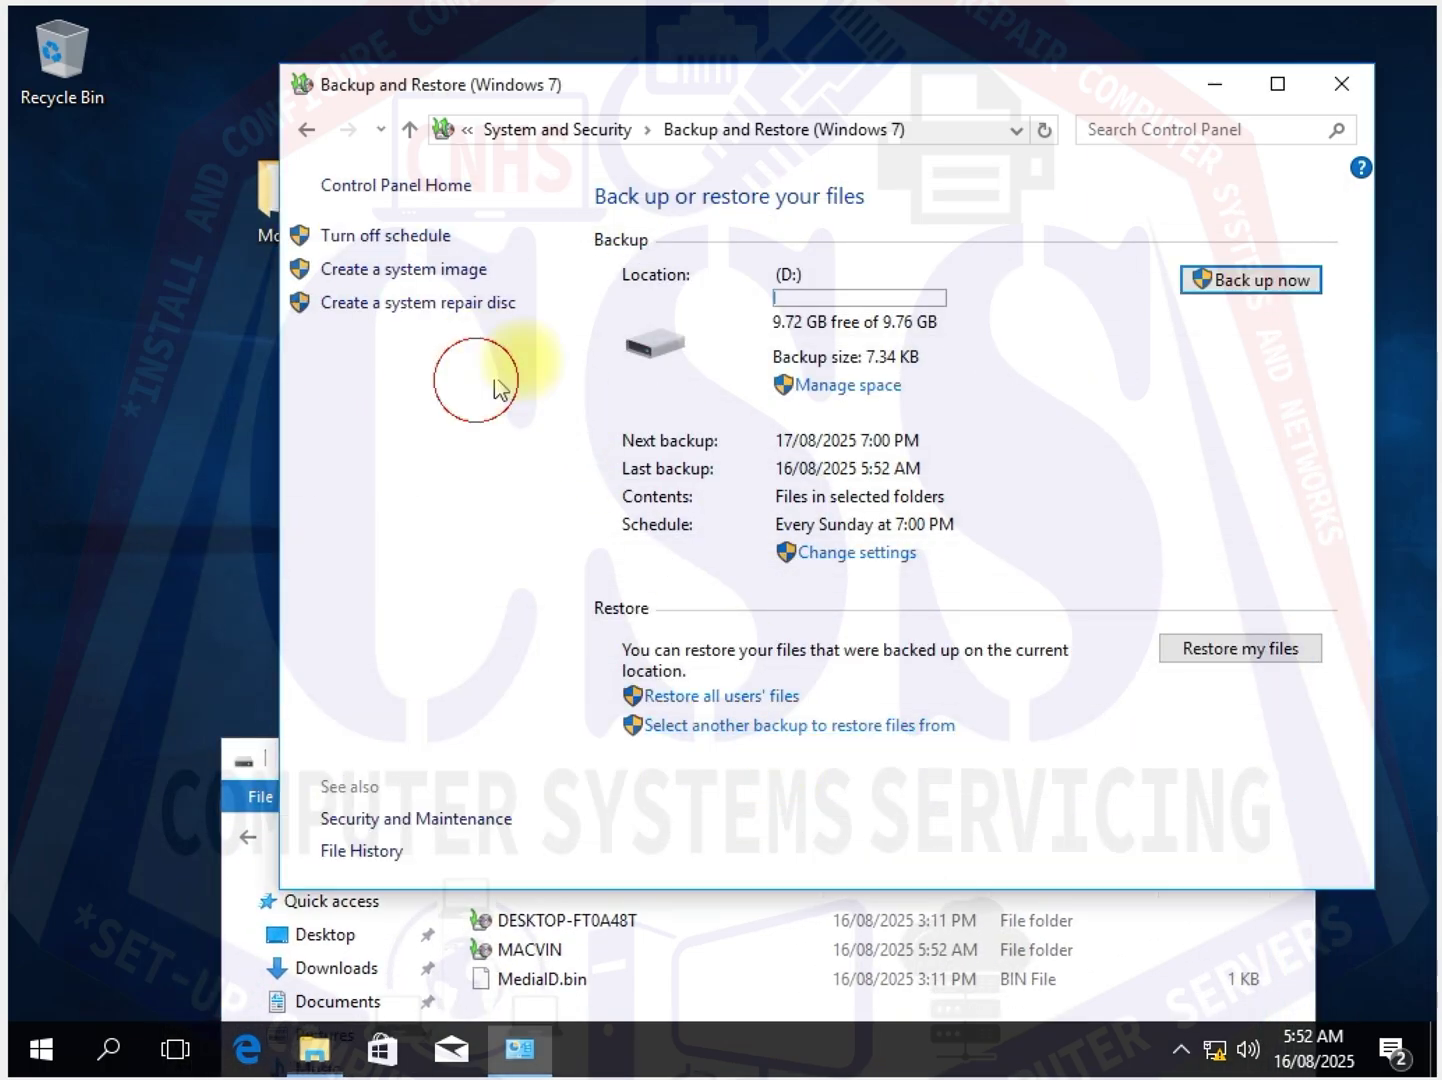
left_click(251, 764)
left_click_drag(676, 763, 670, 488)
left_click(634, 706)
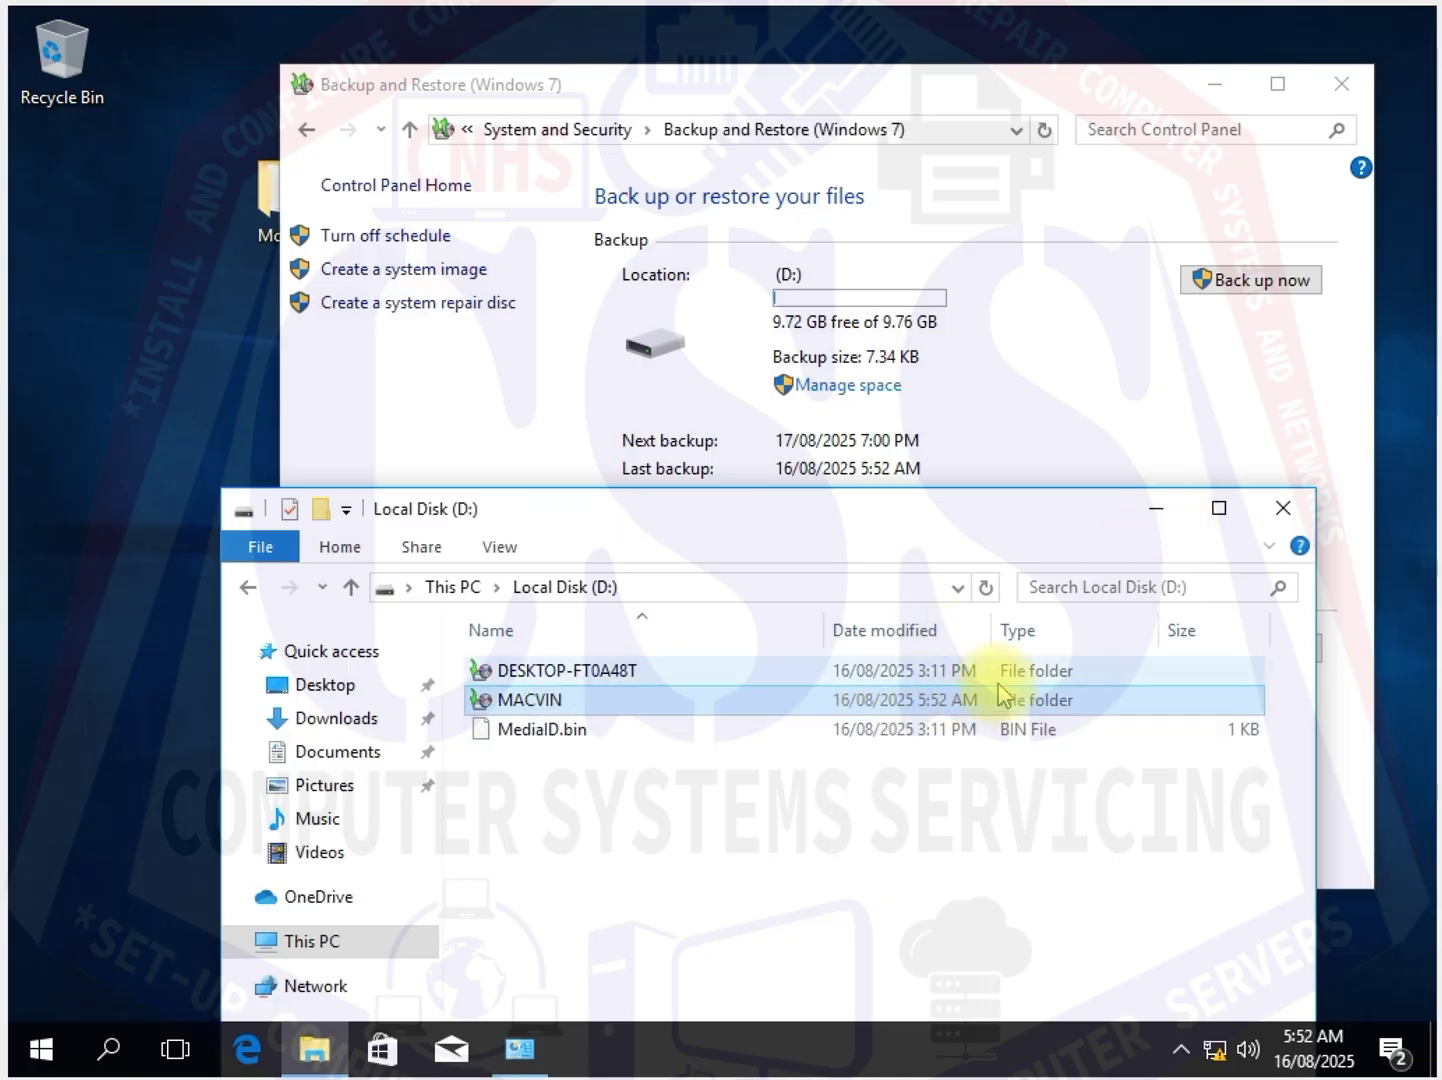
left_click(1277, 516)
left_click(1339, 84)
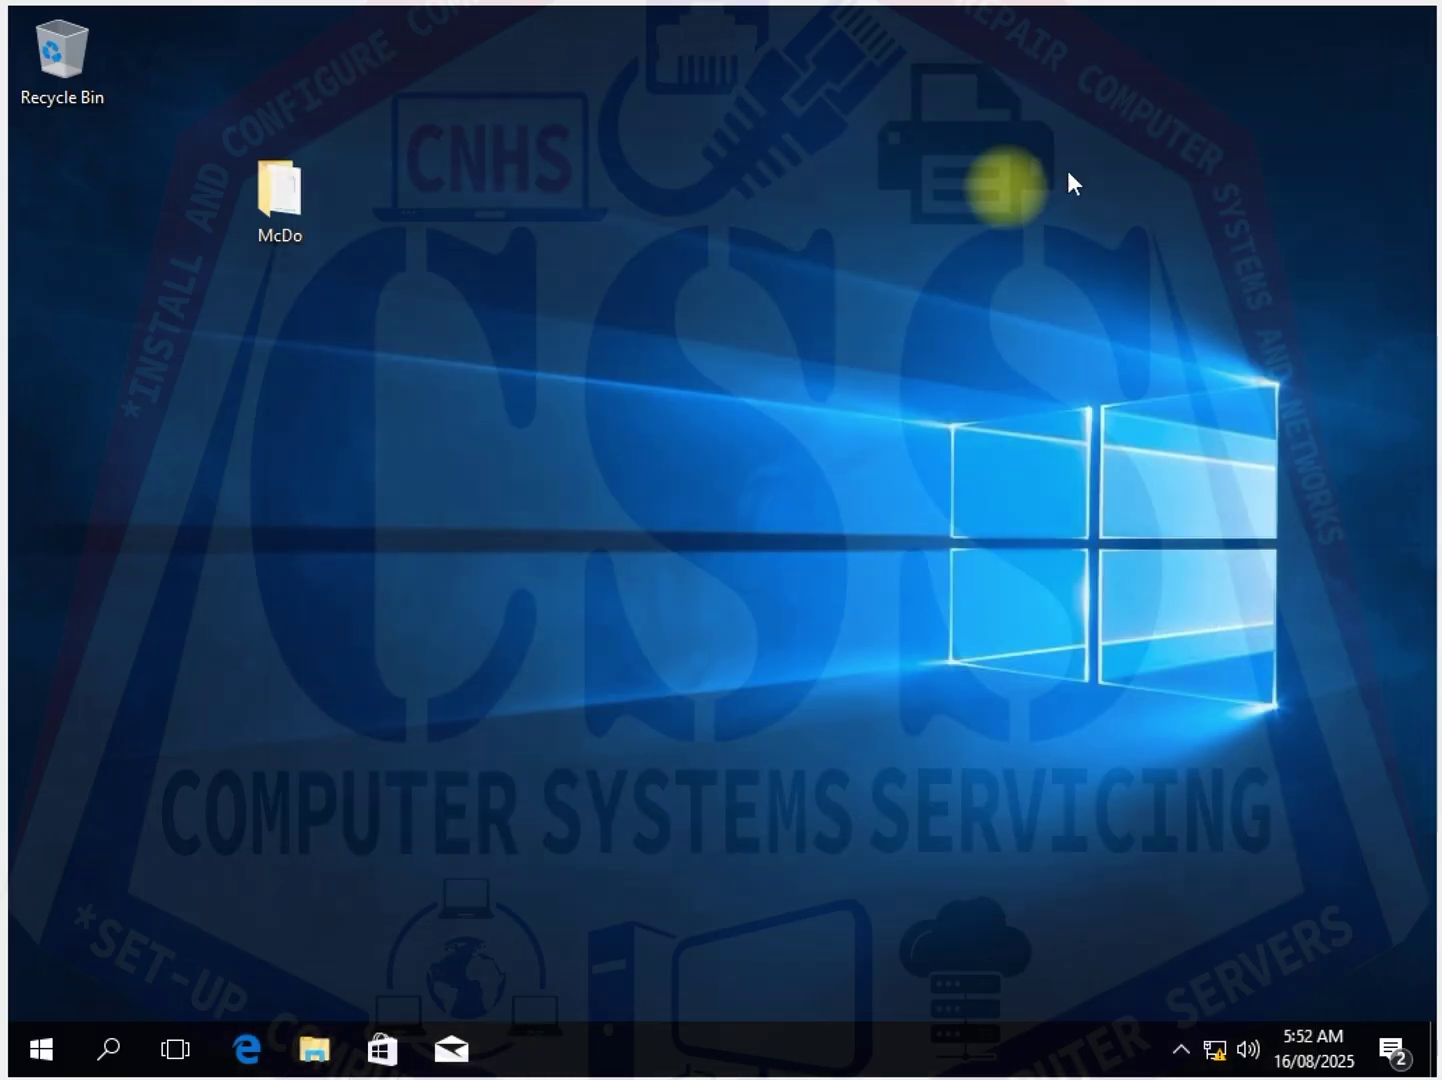
Permanently delete the McDo folder from the desktop, bypassing the Recycle Bin
left_click(291, 200)
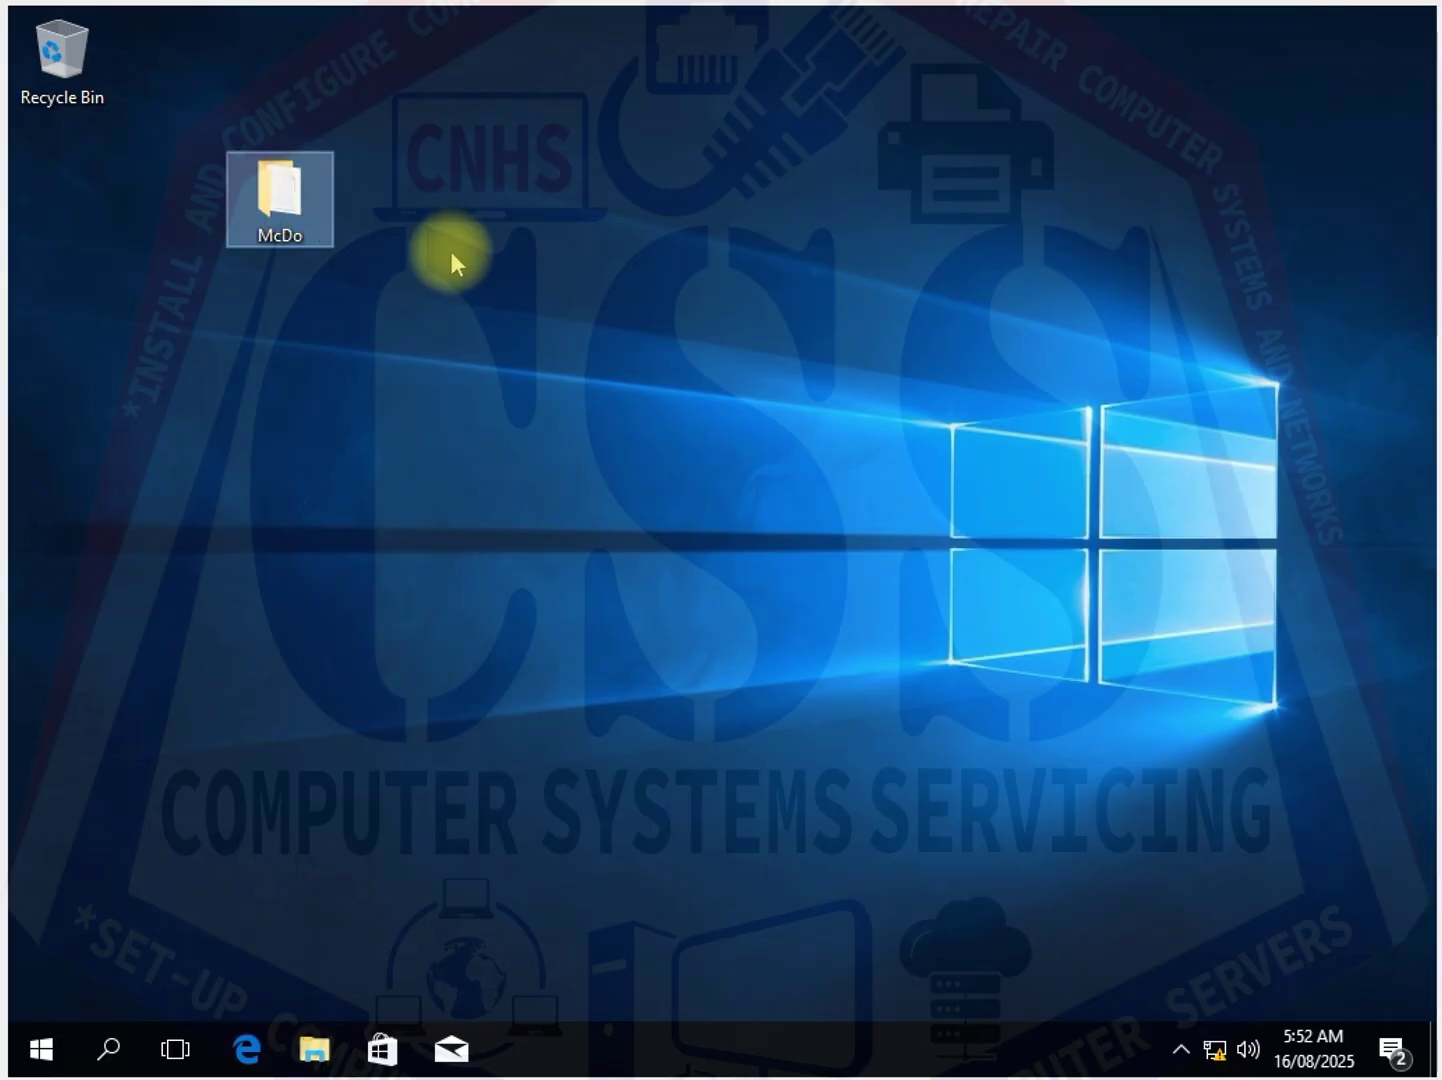
key("shift+Delete")
key("Return")
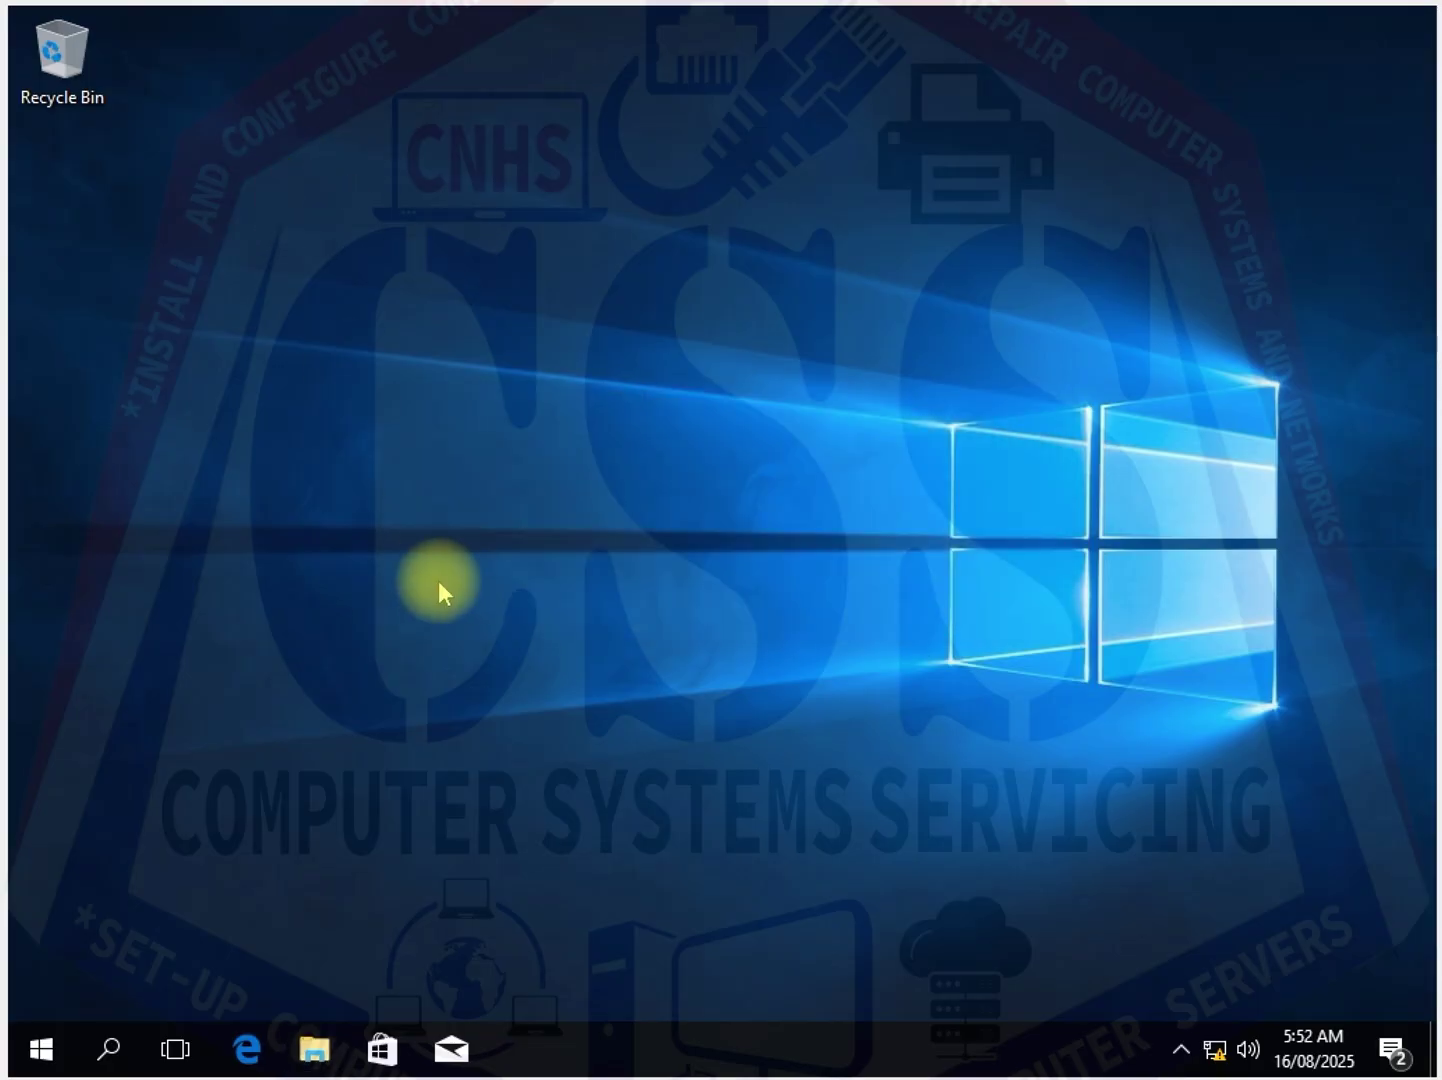
Open the restore options of the MACVIN backup on Local Disk (D:) and choose to restore my files from this backup
left_click(328, 1052)
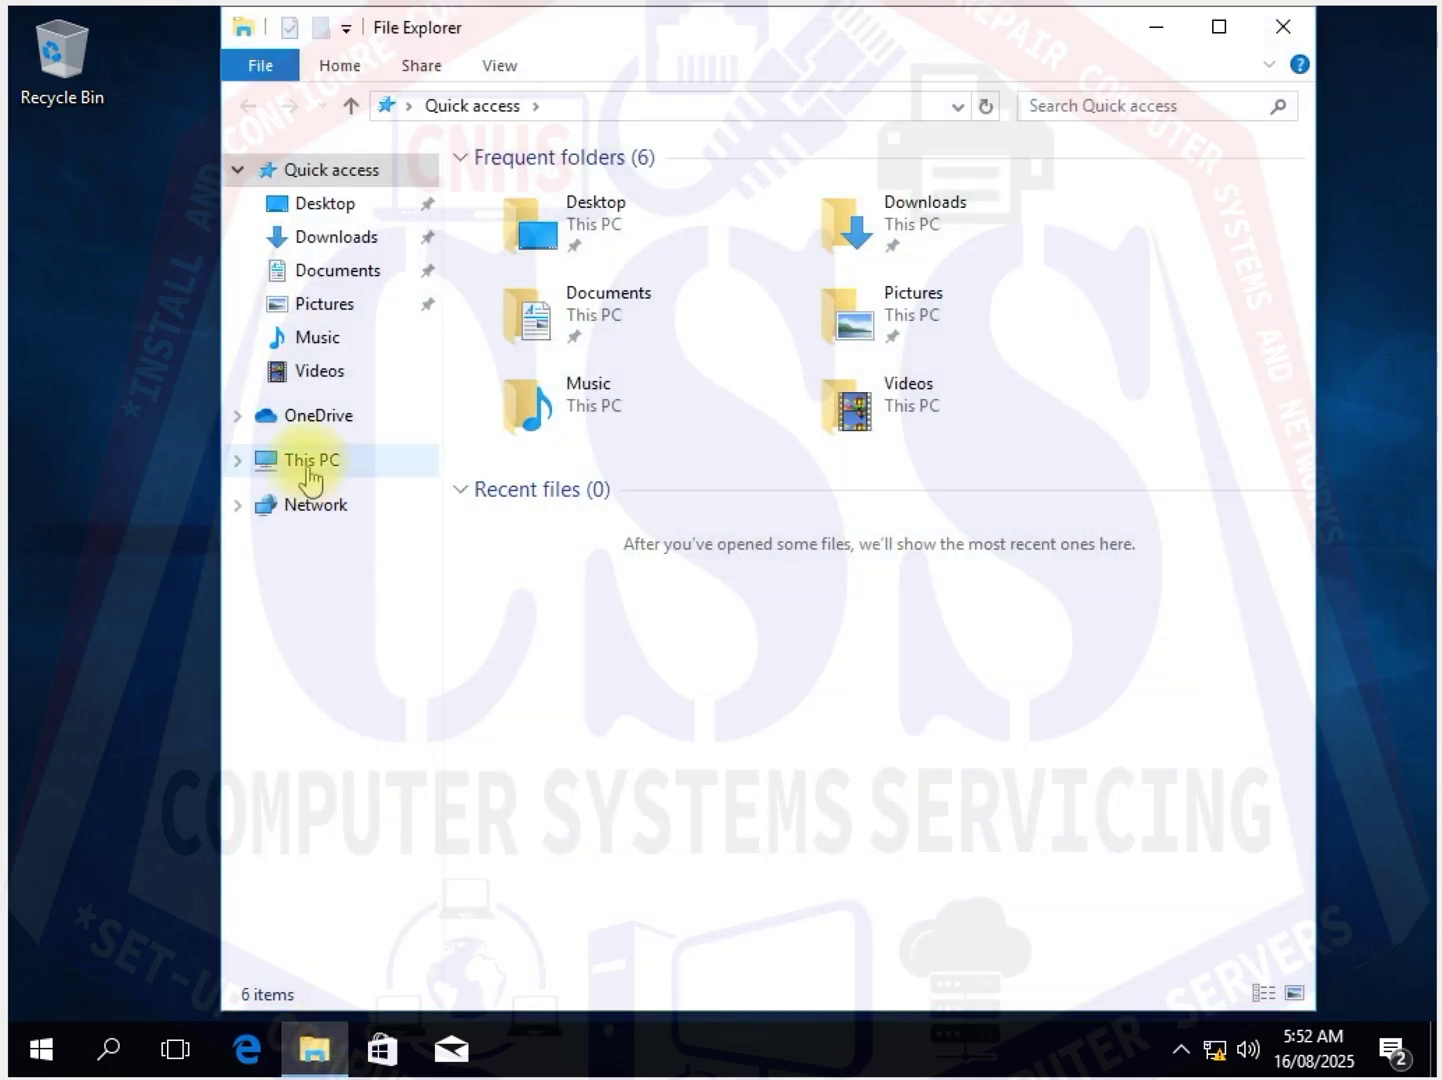
left_click(270, 462)
left_click(896, 494)
double_click(896, 494)
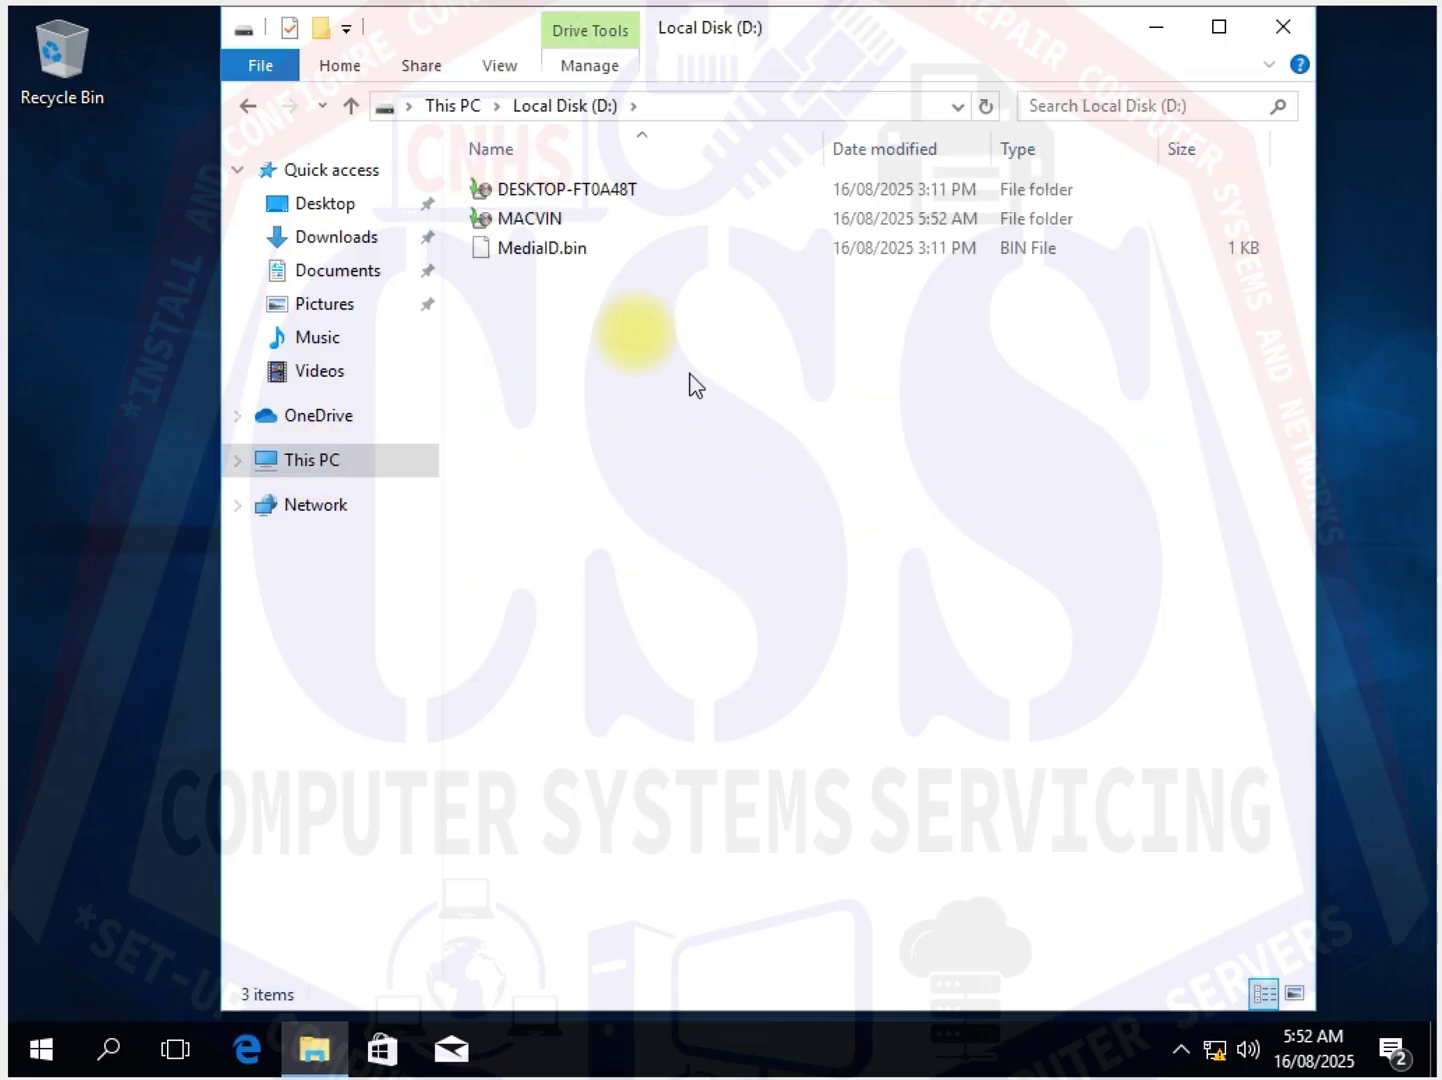
left_click(531, 222)
right_click(531, 226)
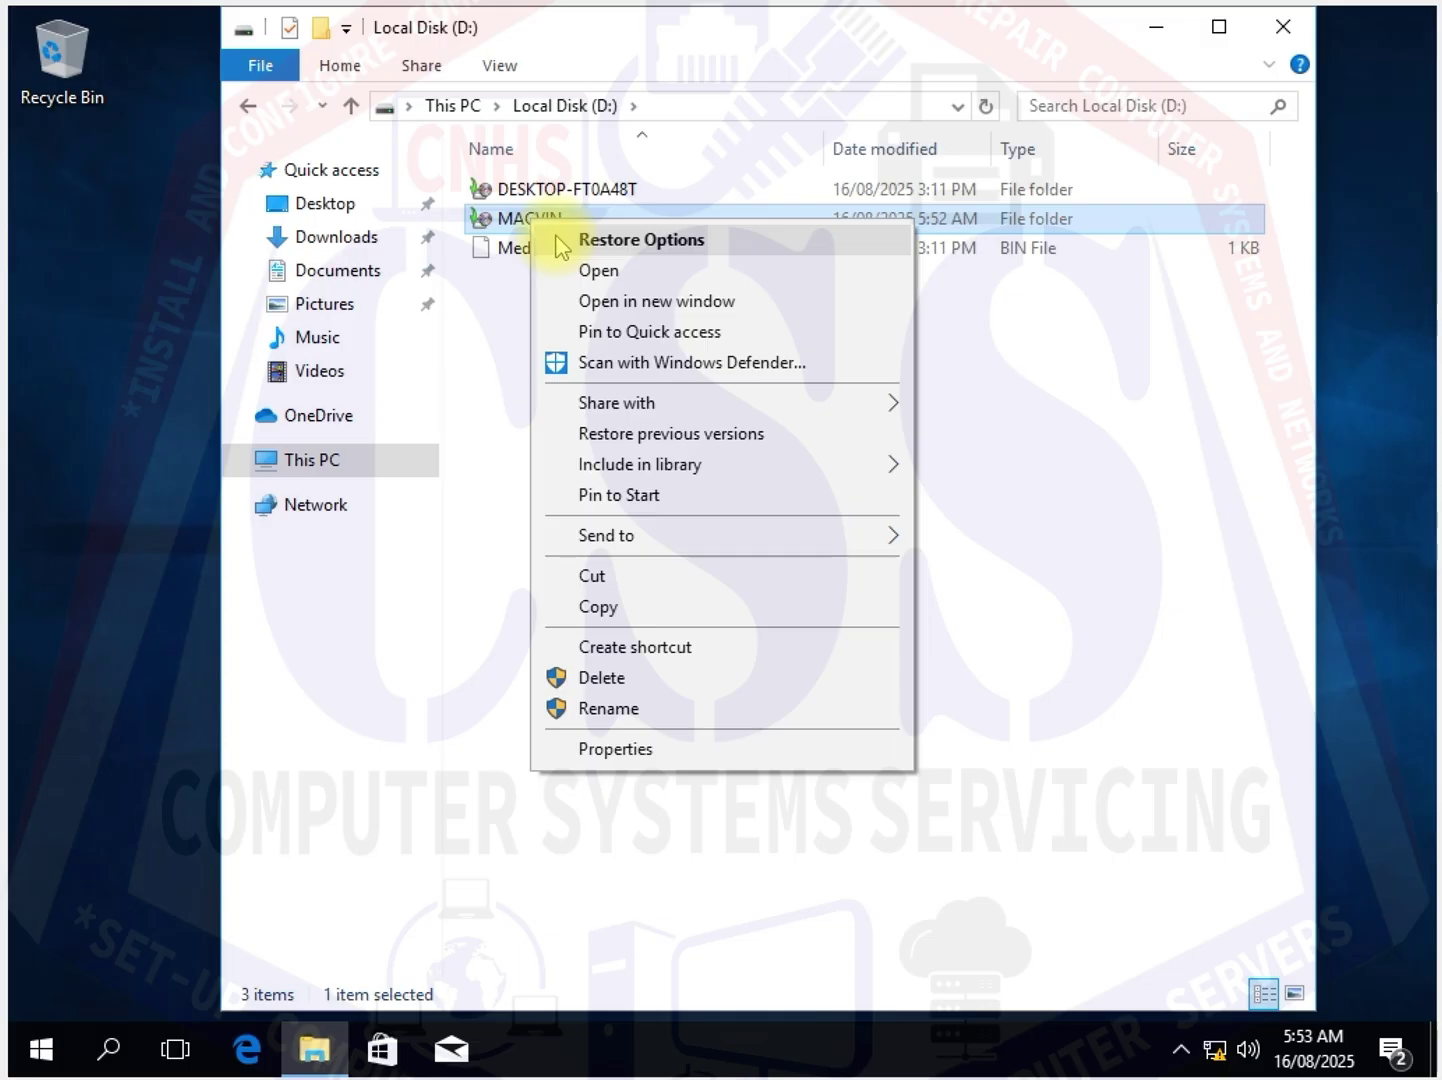
left_click(558, 240)
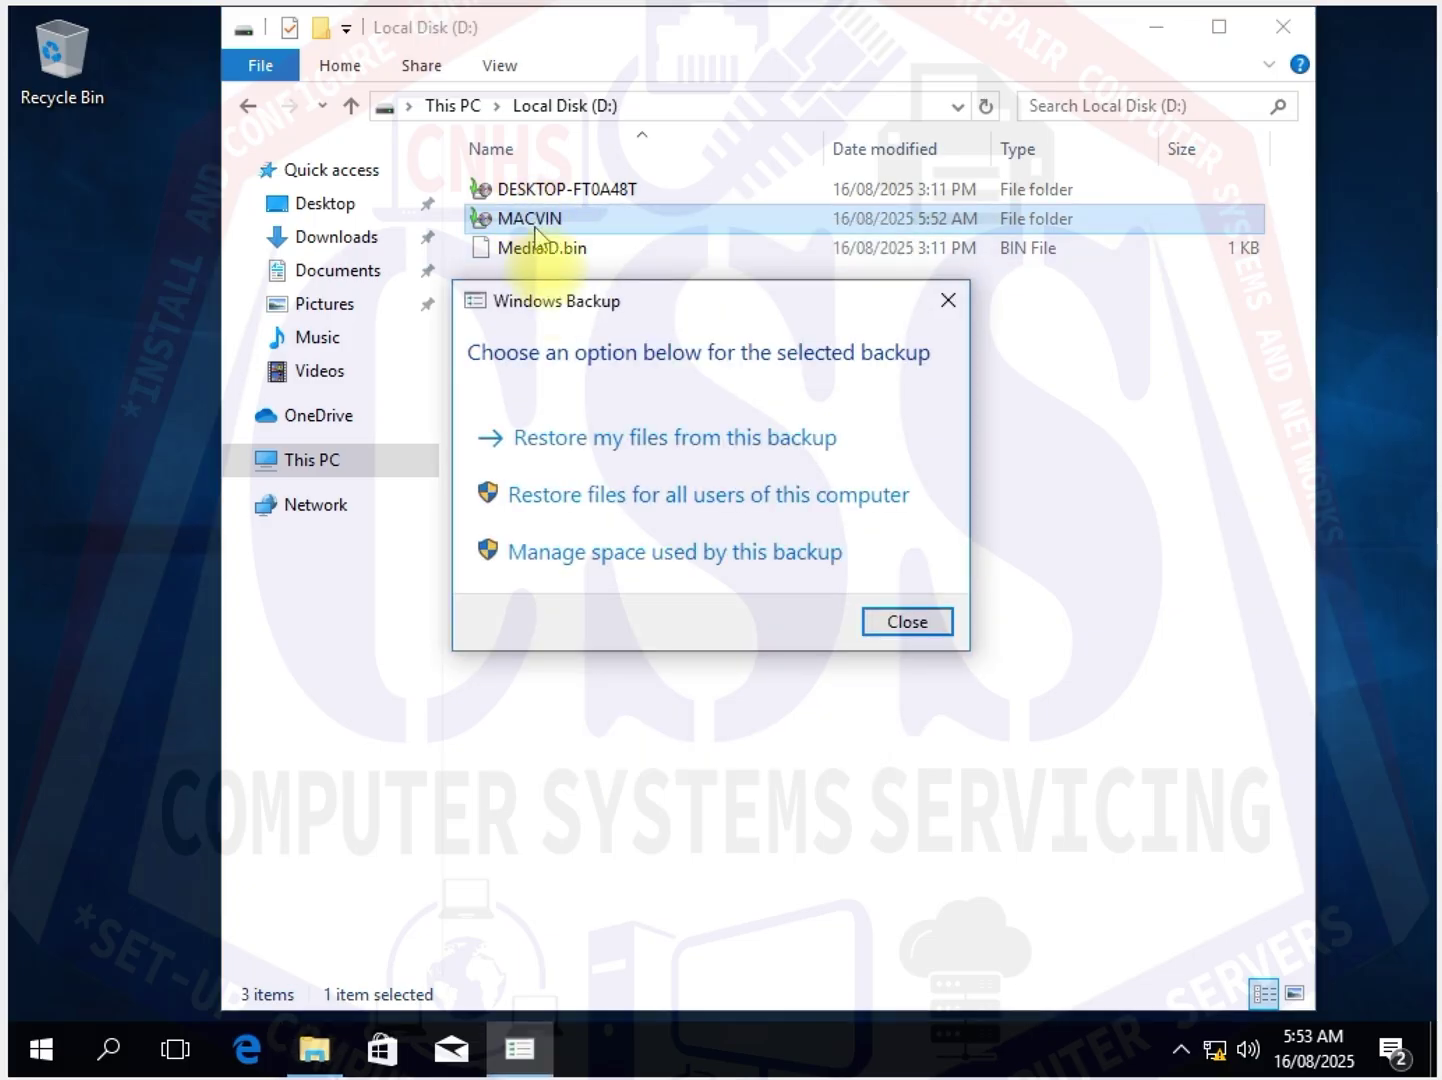
left_click(583, 445)
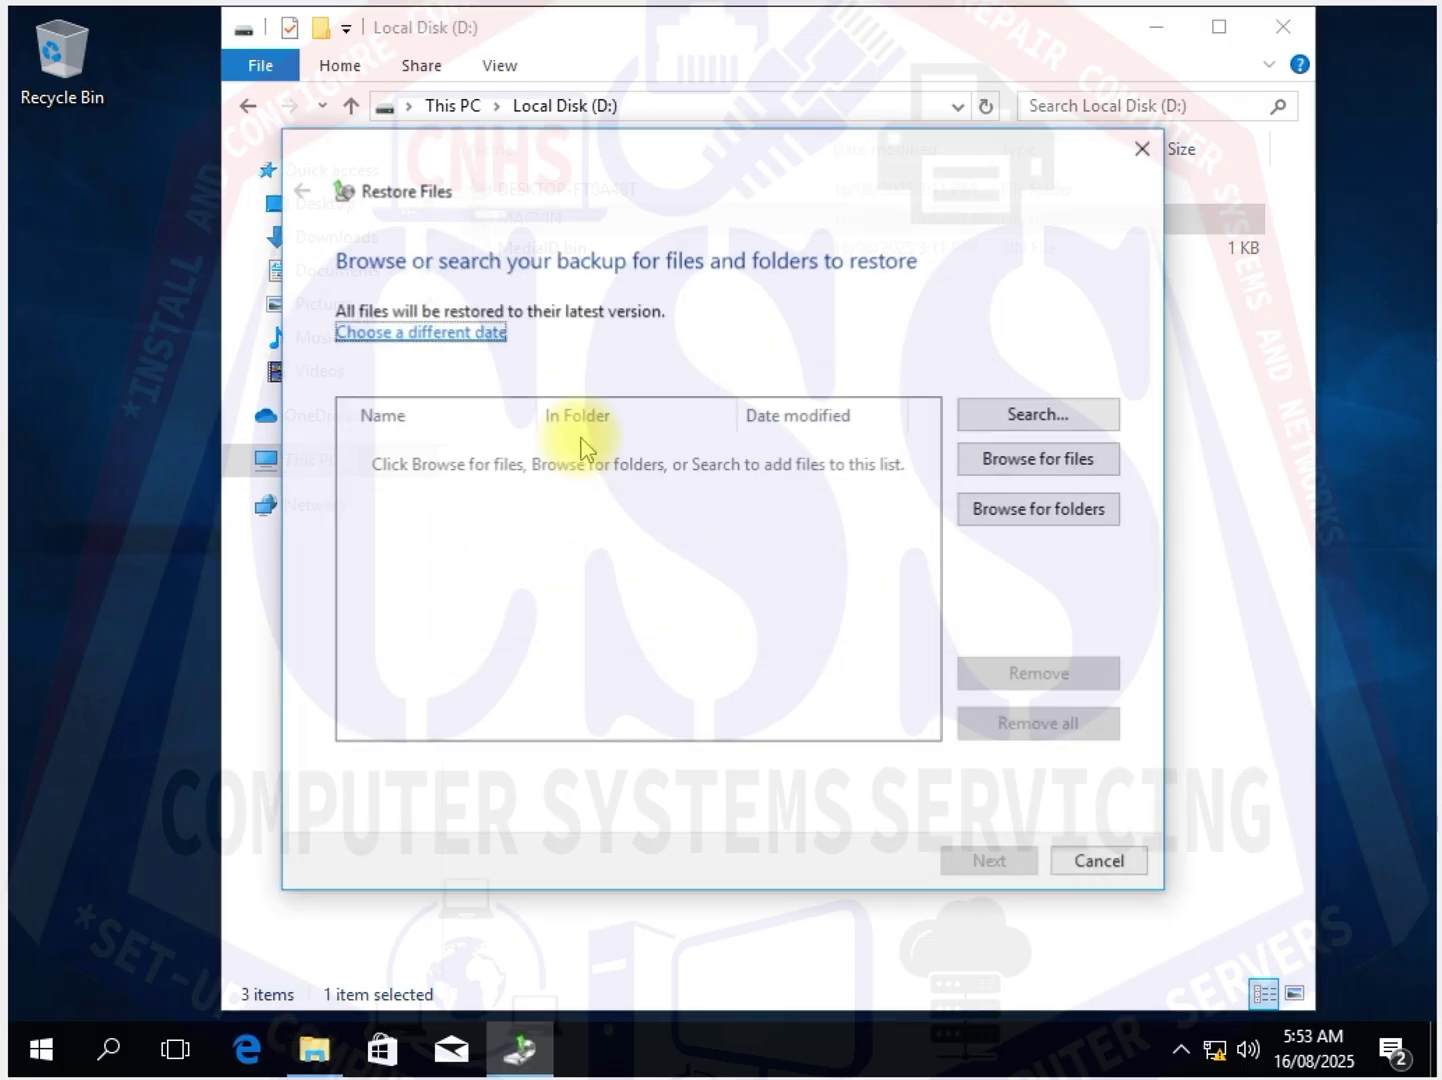
Add the Backup of C: folder to the list of items to restore and continue to the restore location
left_click(988, 512)
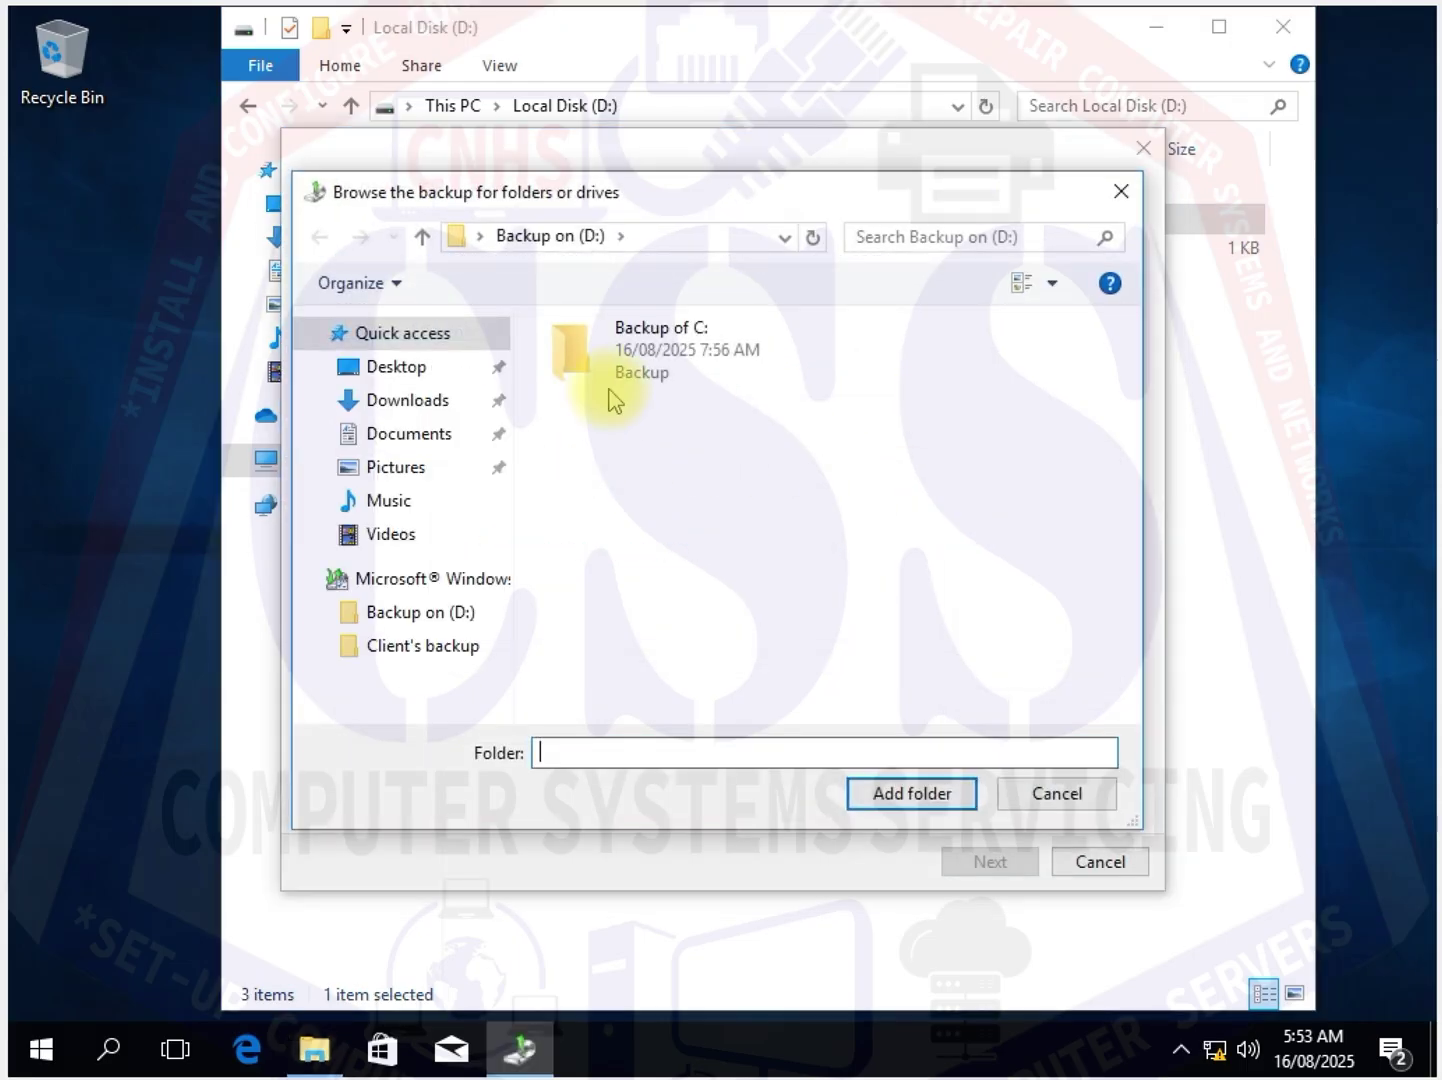
left_click(627, 353)
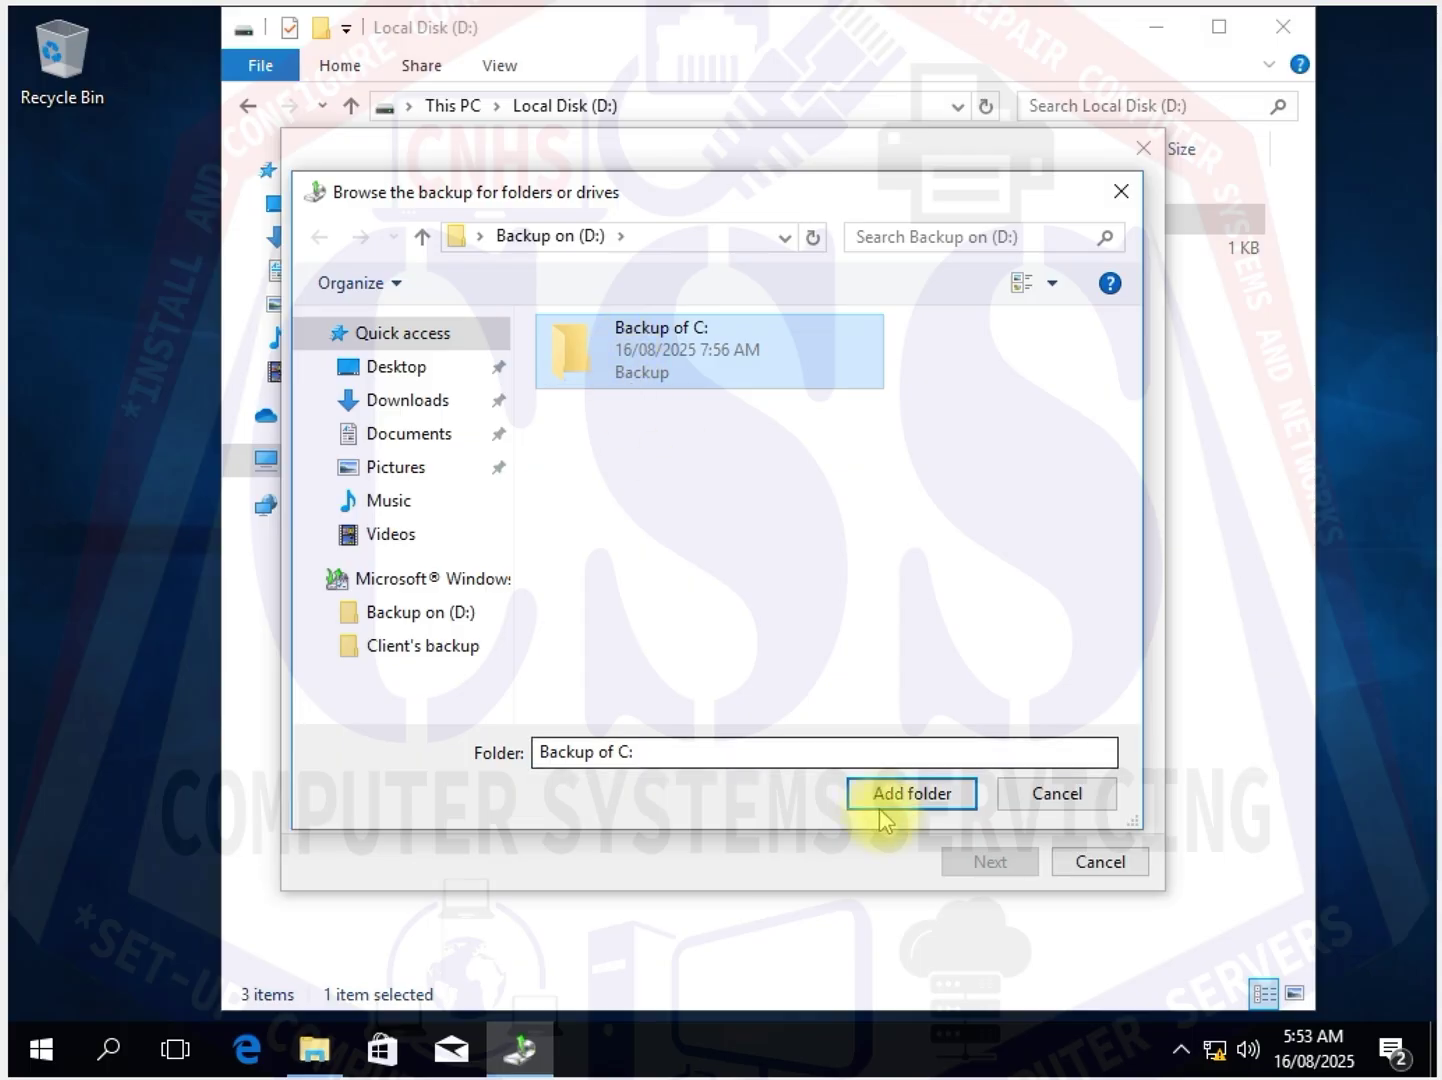
left_click(905, 795)
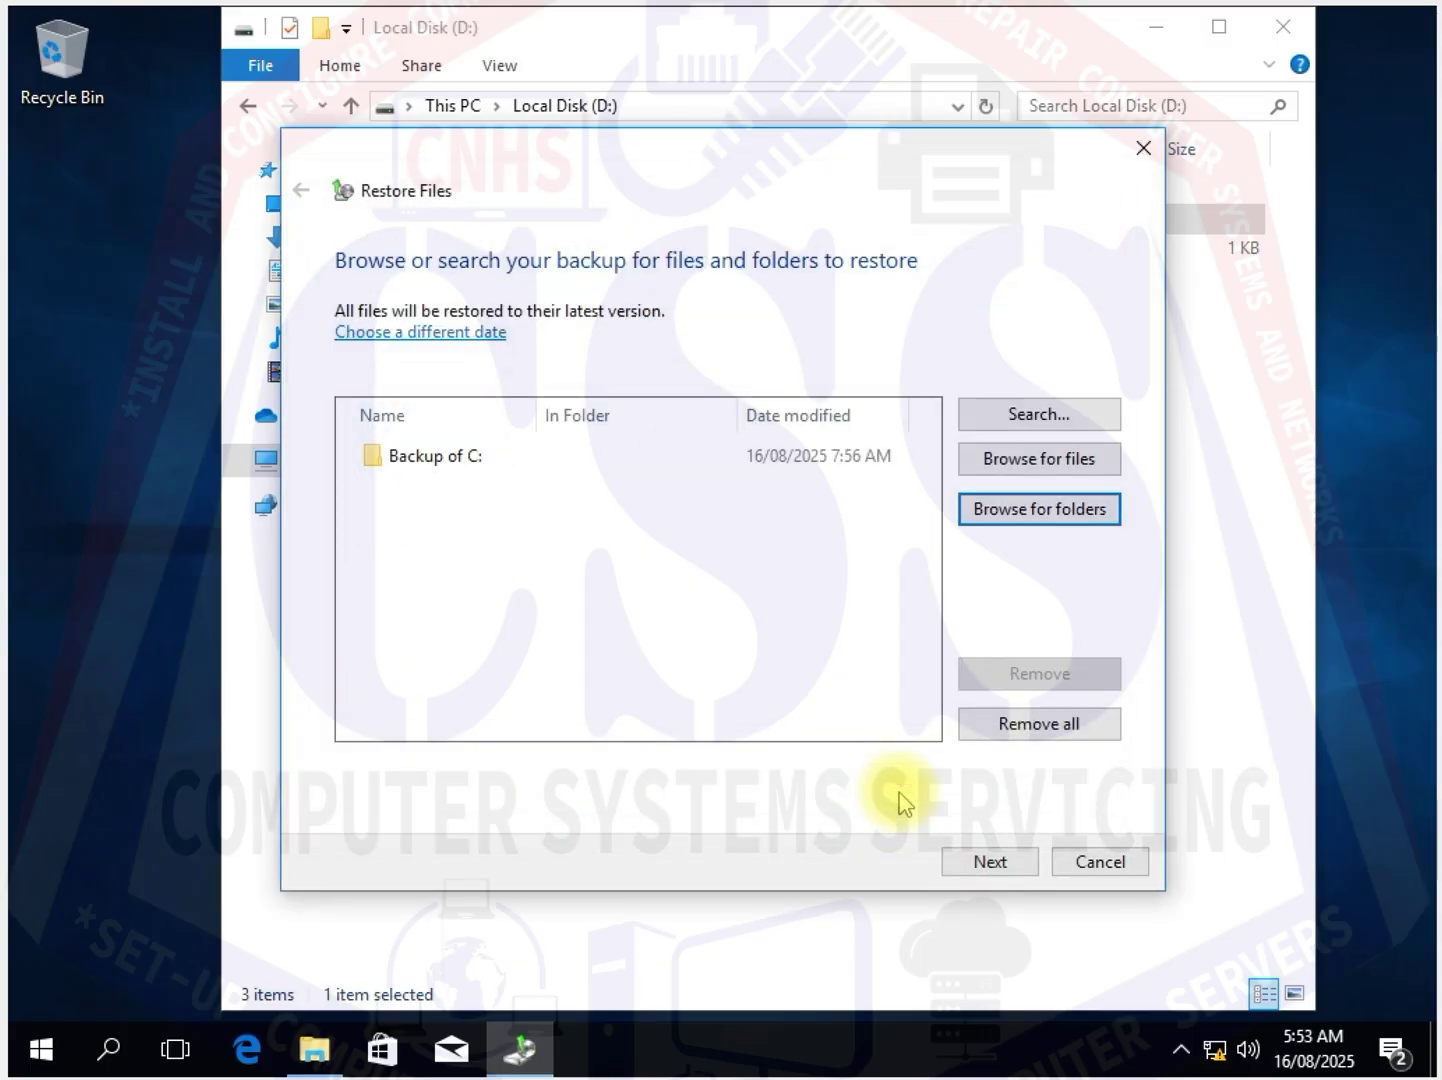
left_click(1005, 876)
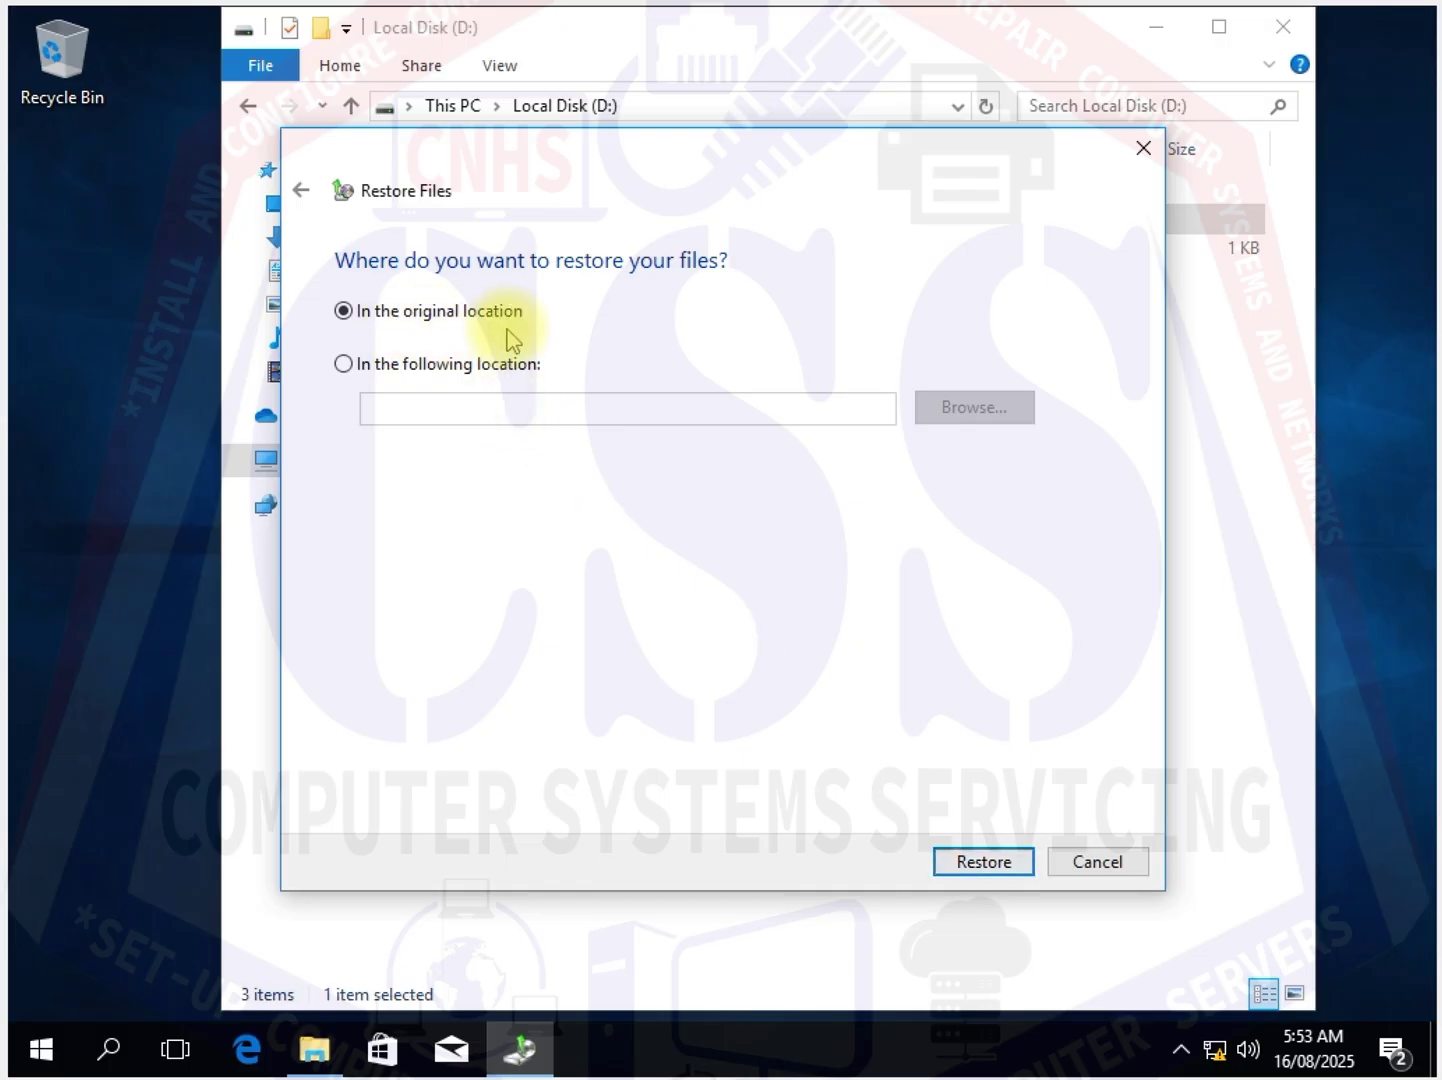
Restore the files in their original location and finish the Restore Files wizard
left_click(343, 364)
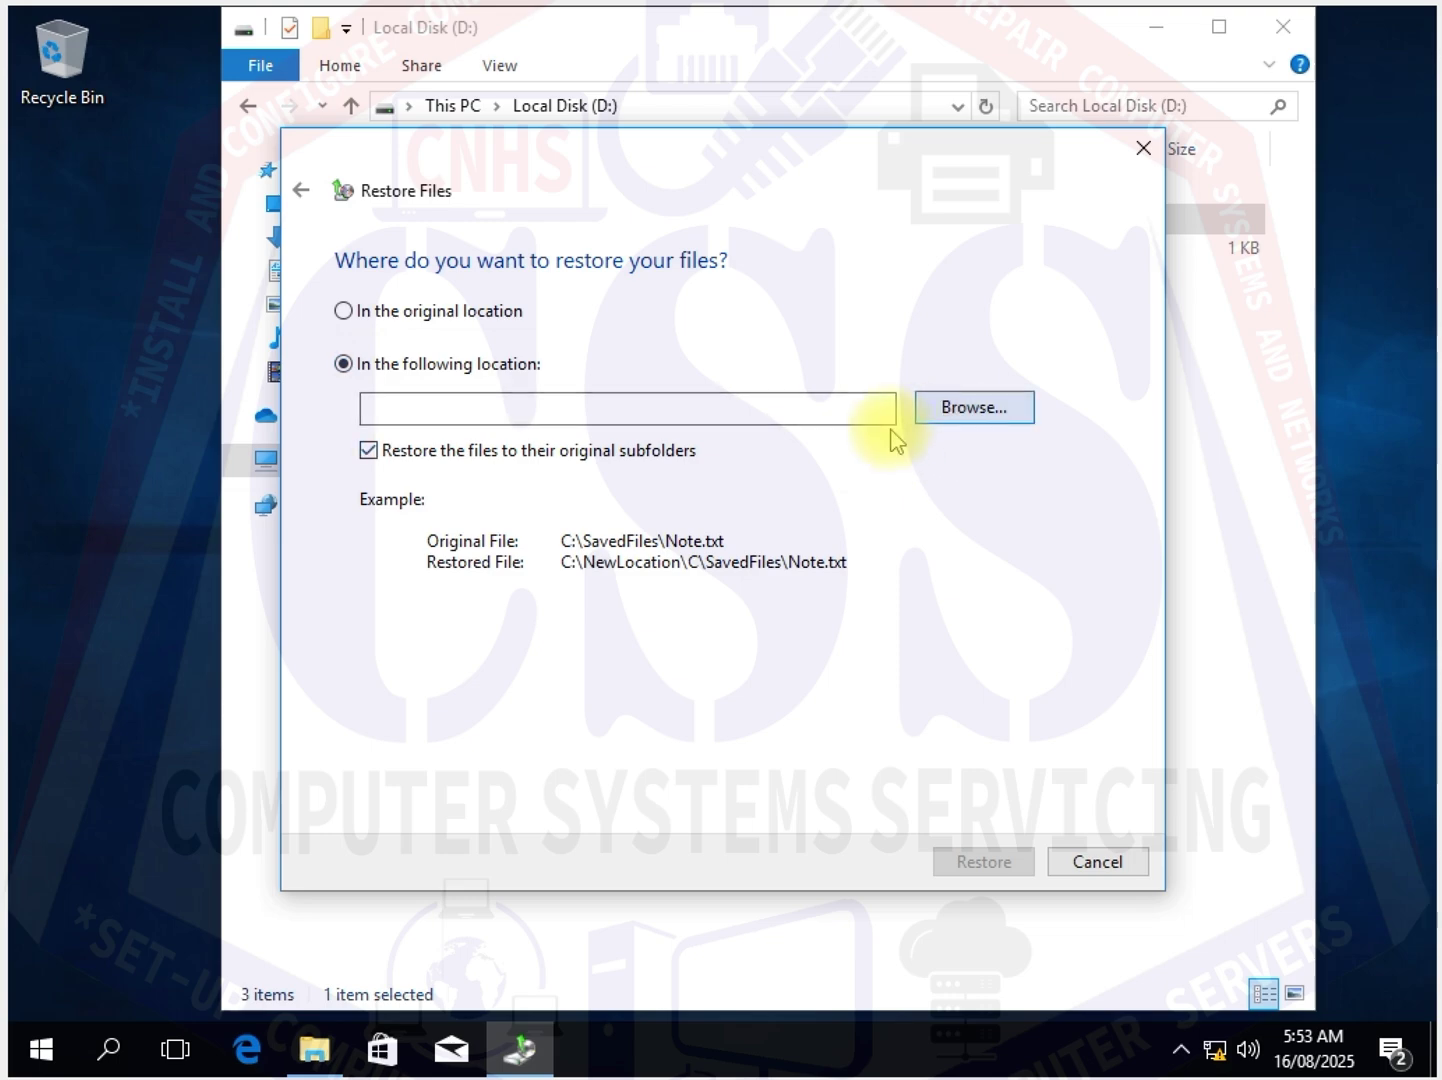
left_click(344, 312)
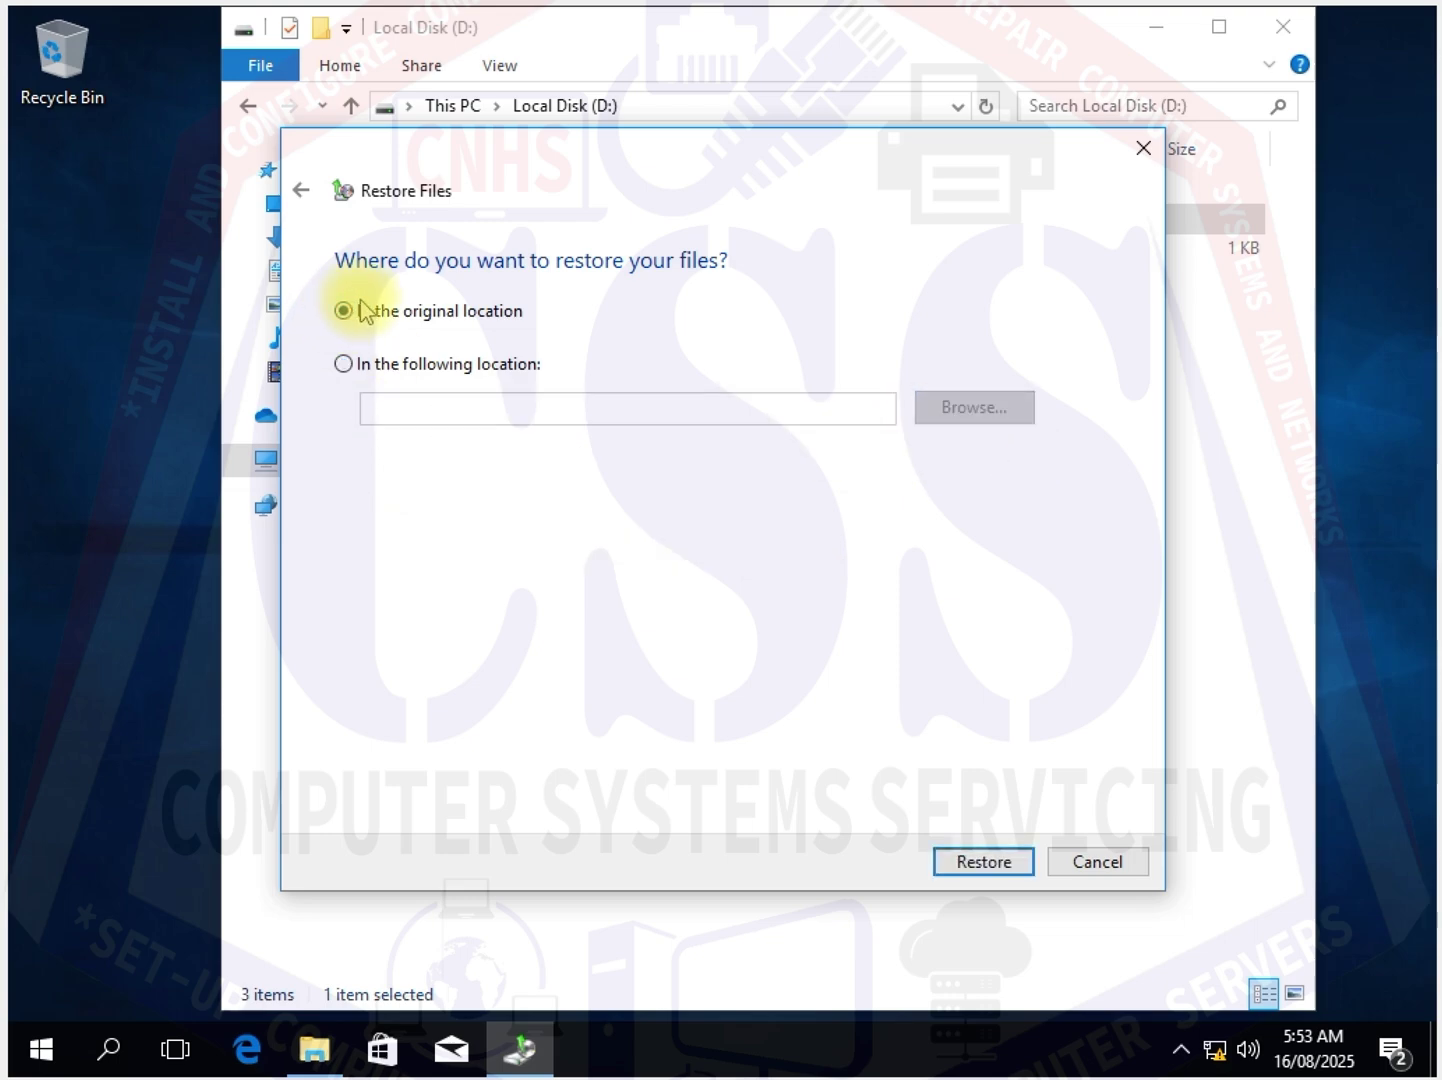
left_click(977, 864)
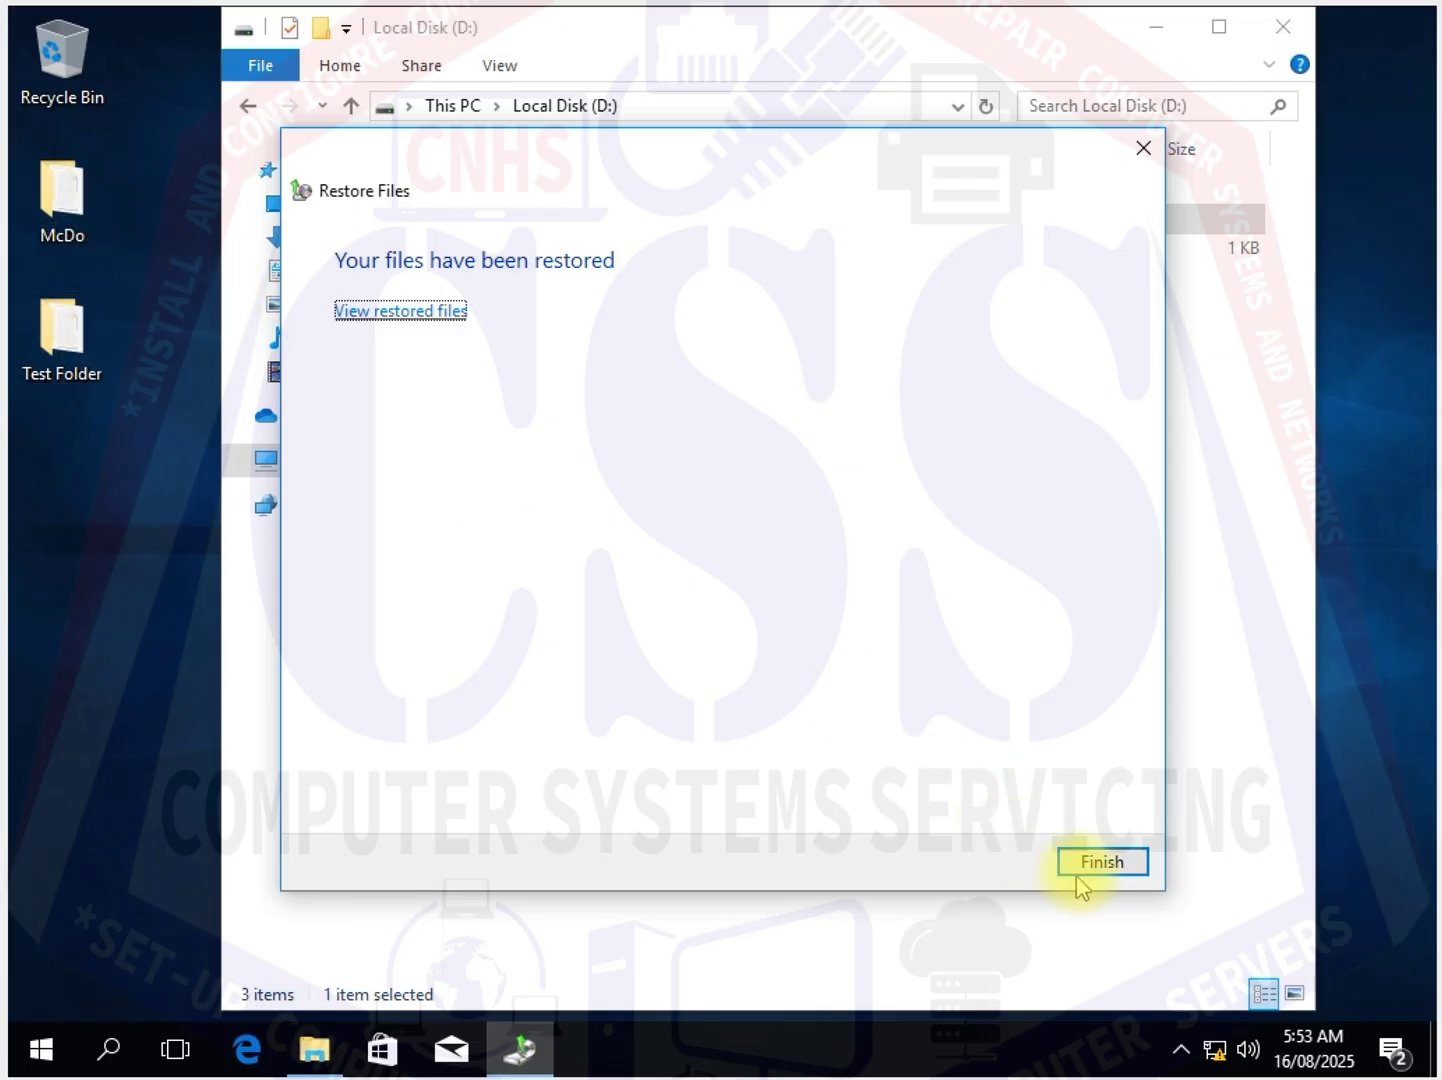
left_click(1102, 862)
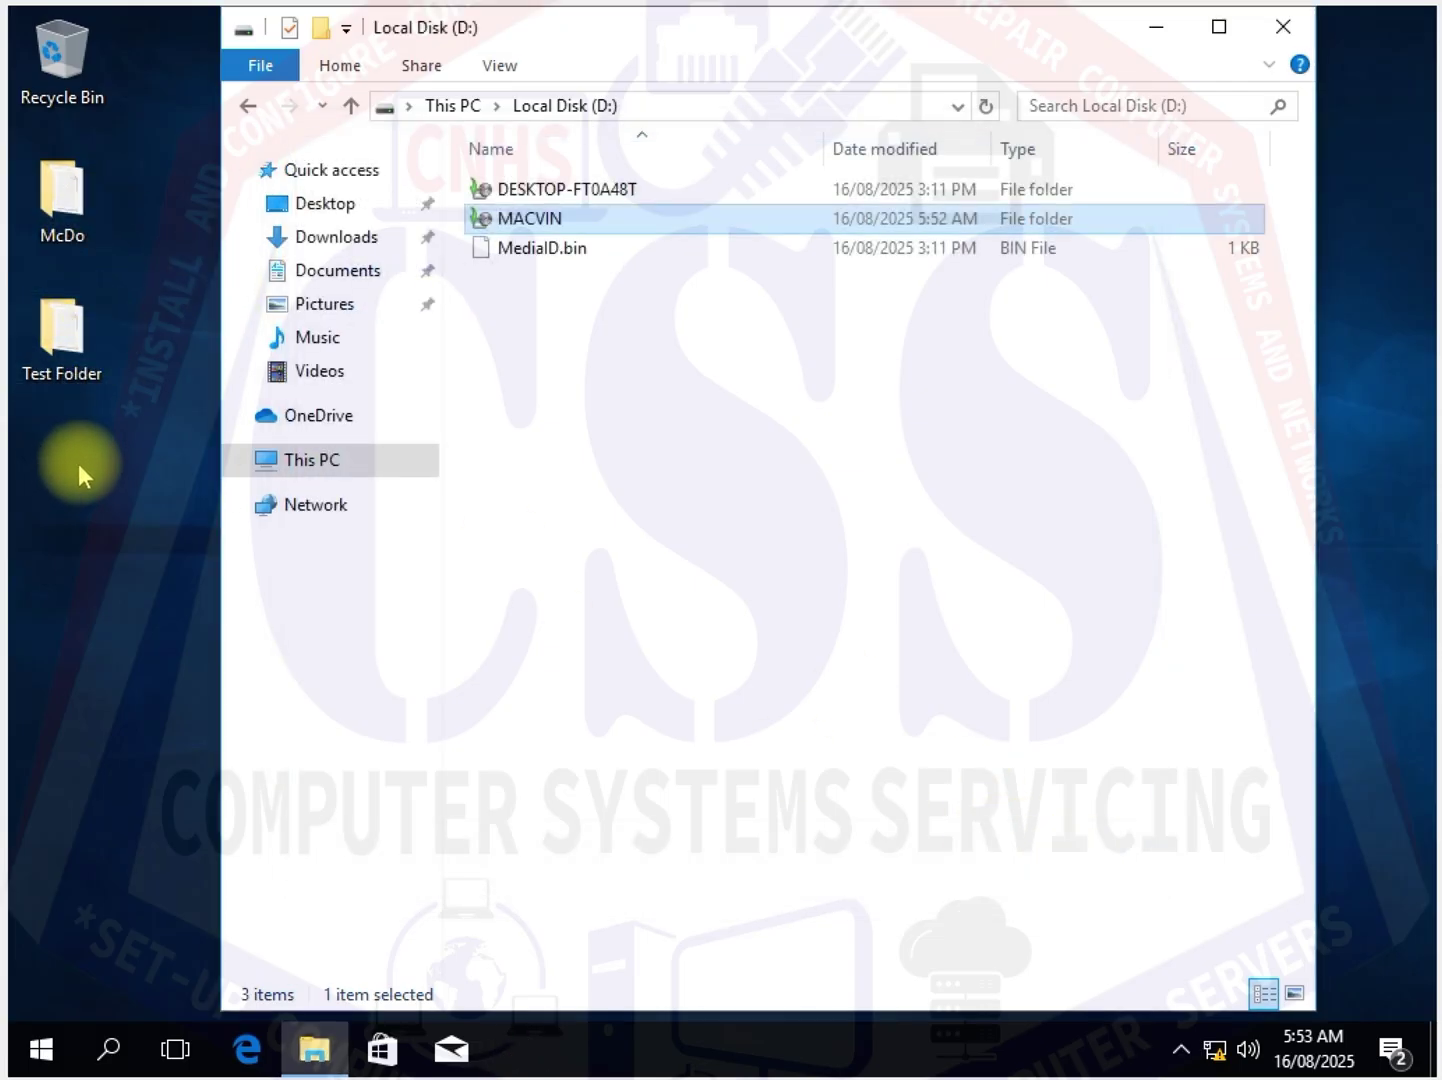
Open the restored Test Folder on the desktop to check its contents, and close it
left_click_drag(86, 477, 76, 352)
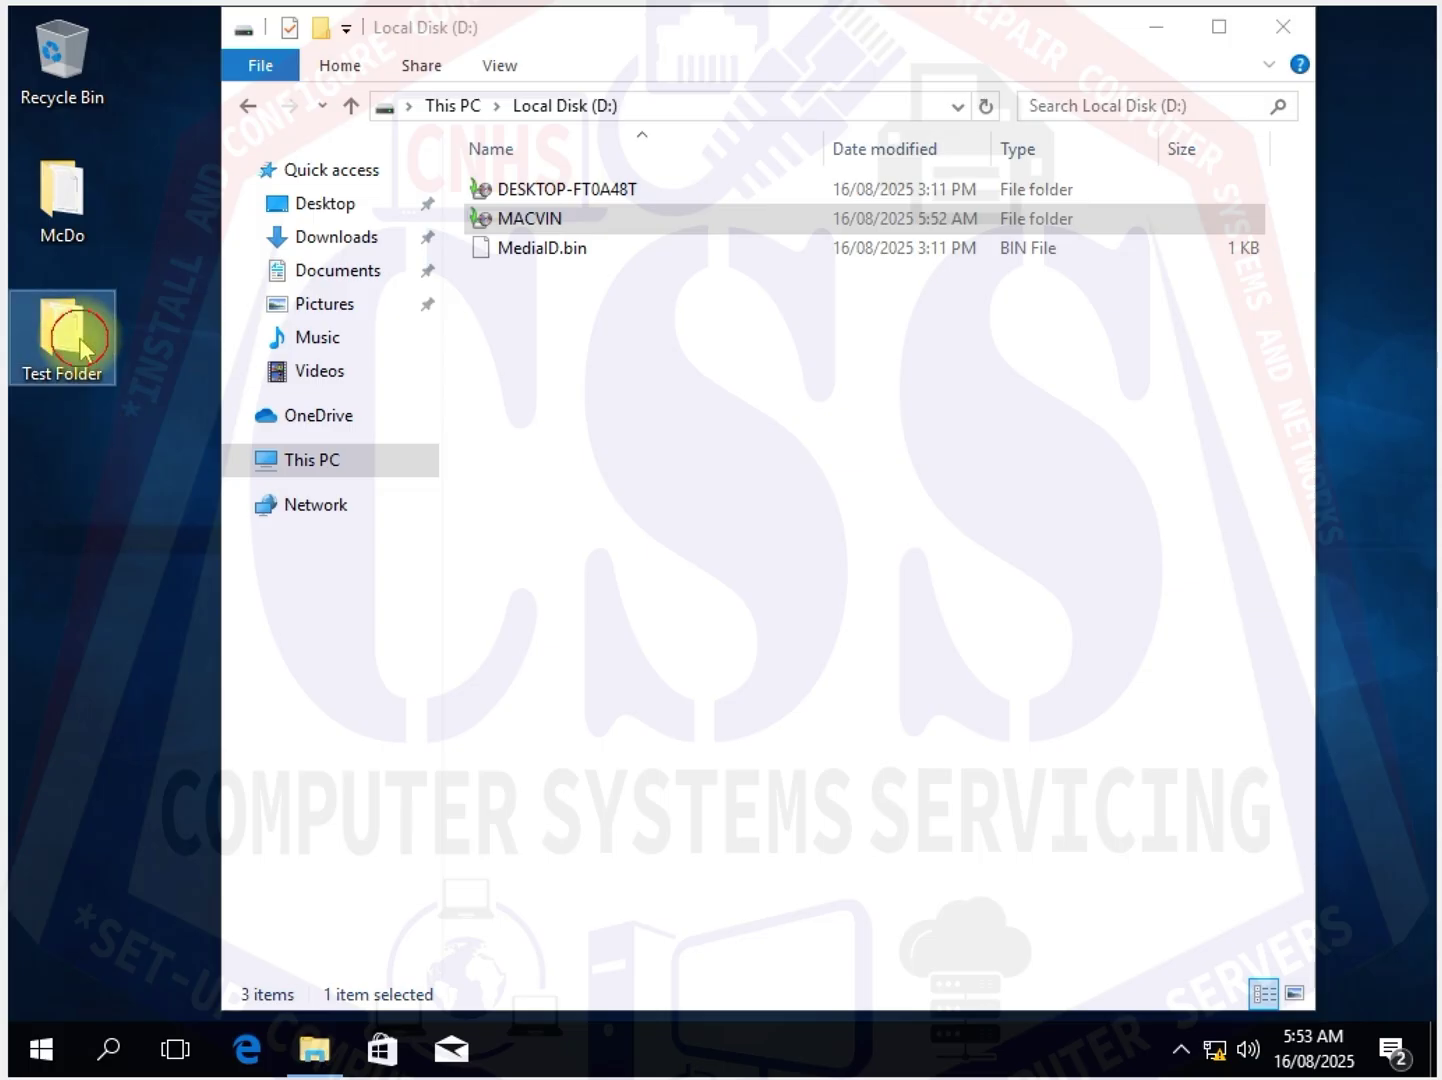
double_click(62, 330)
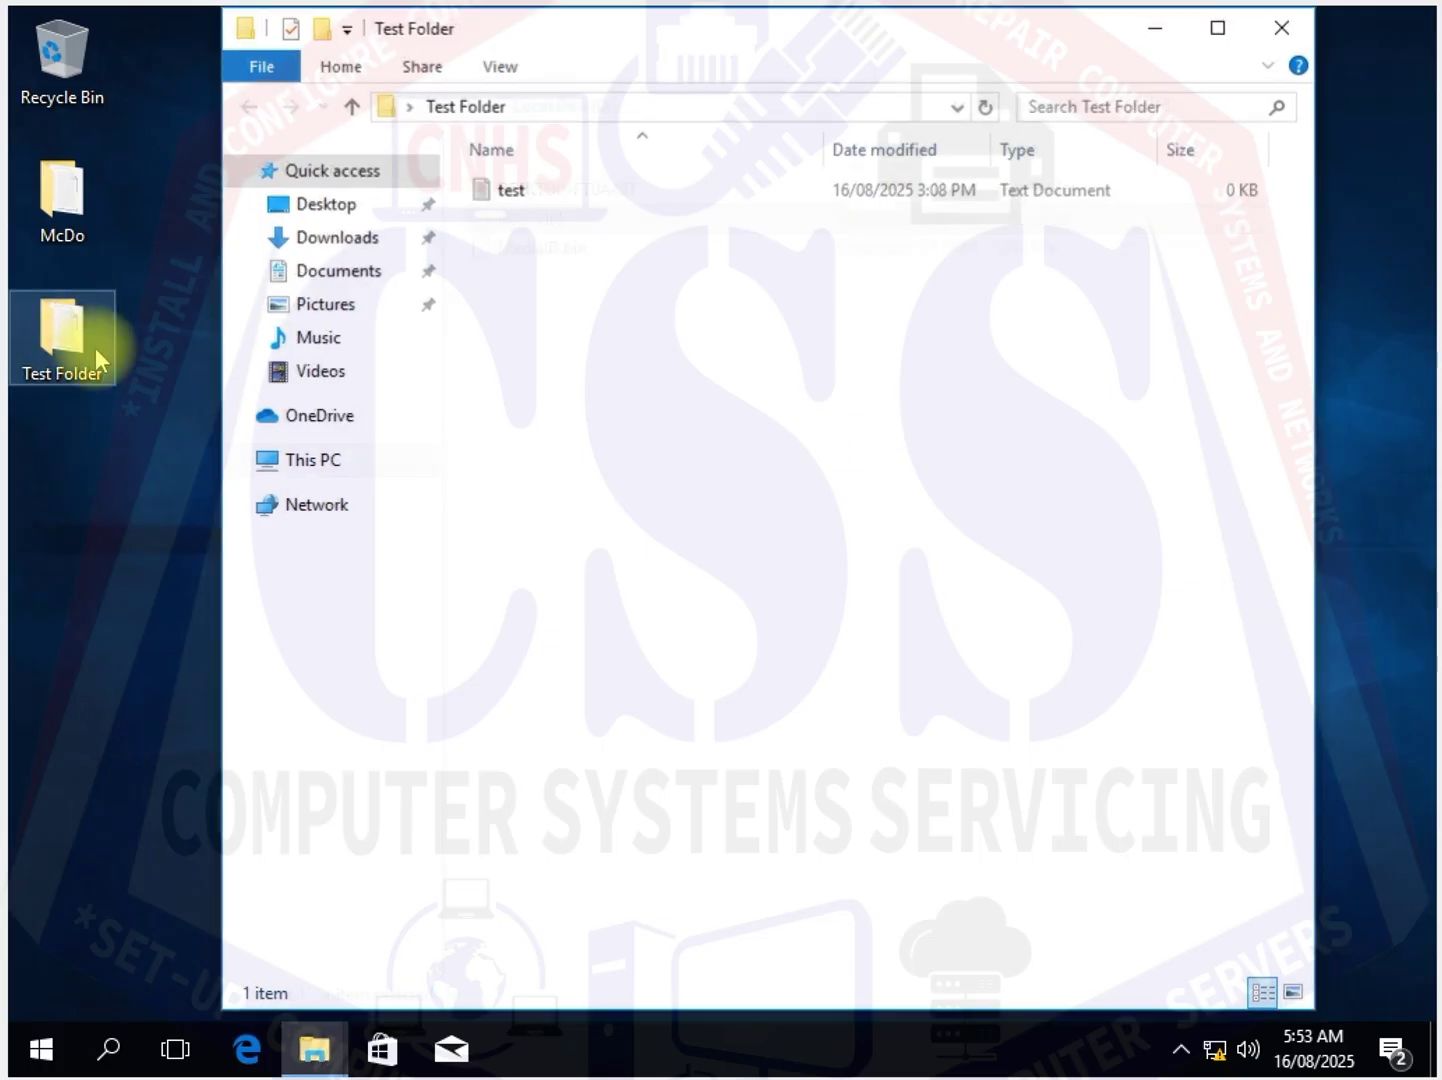
left_click(1283, 24)
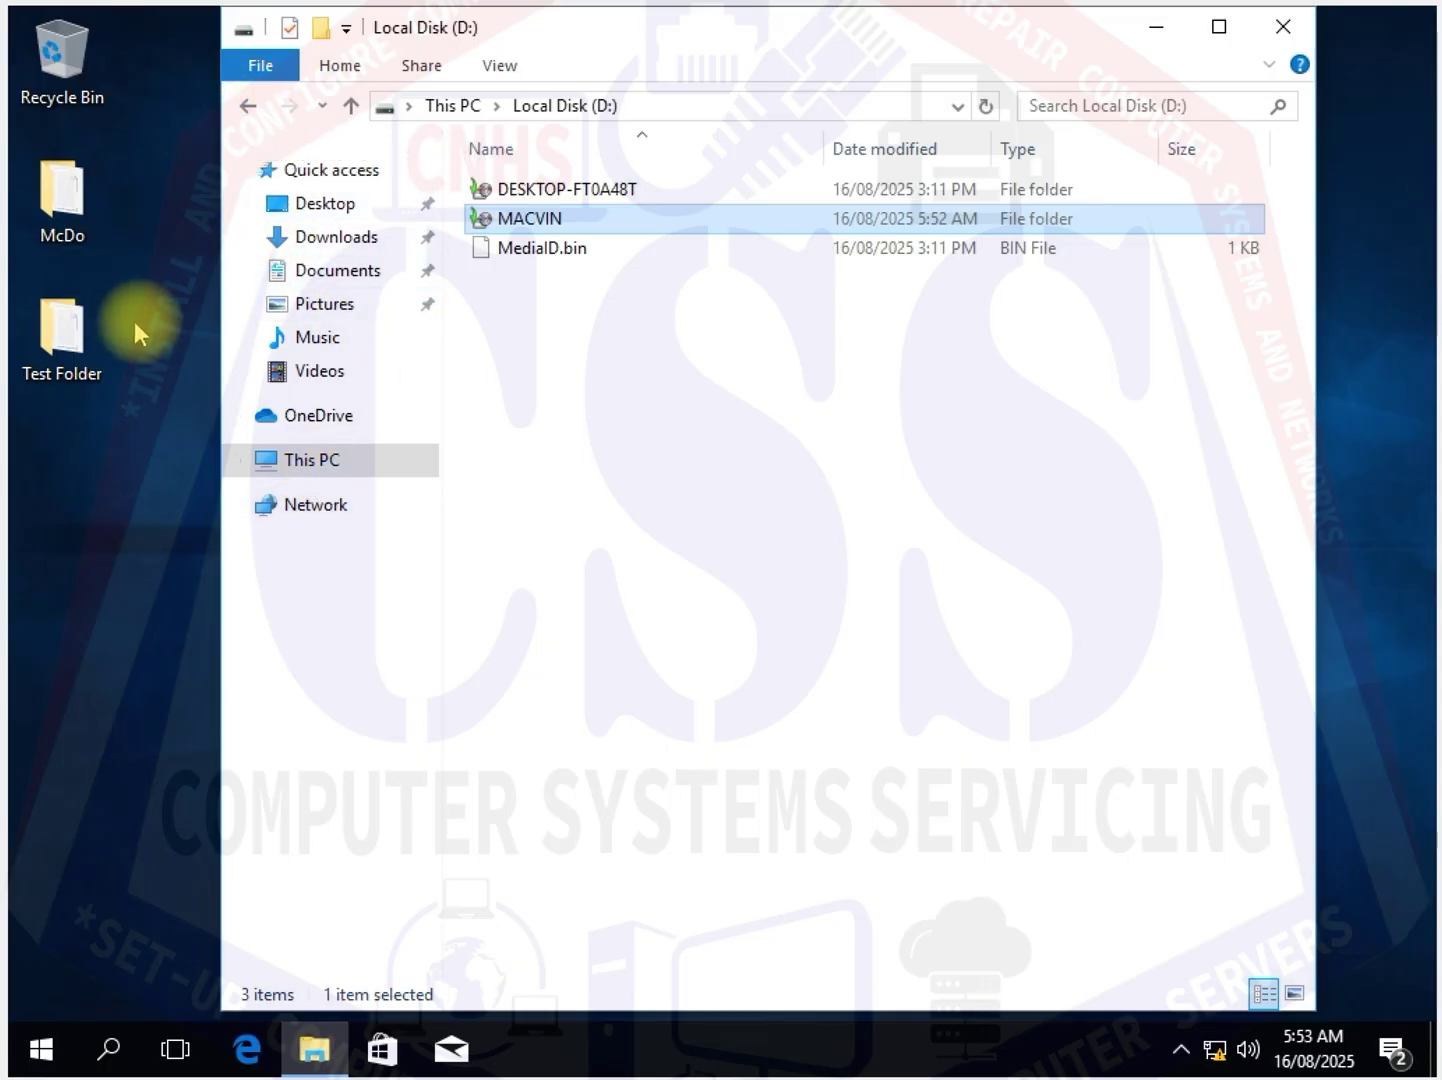
Check the restored McDo folder and its macss text file, and close all open windows
left_click(93, 345)
left_click(65, 198)
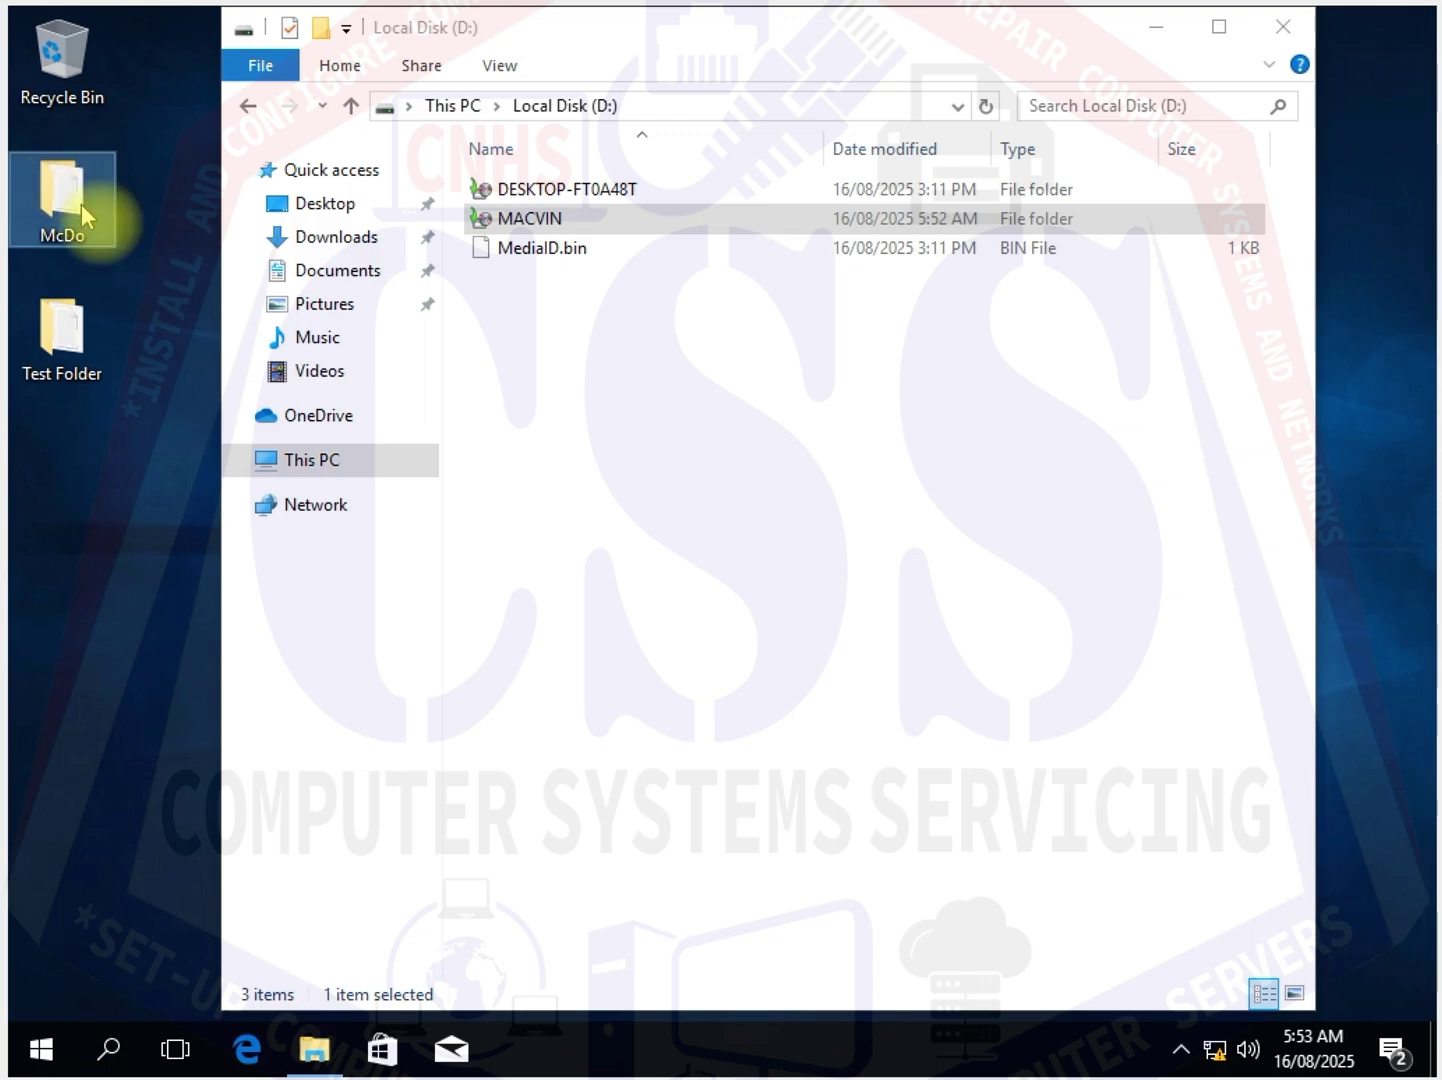
left_click(140, 262)
left_click(75, 195)
double_click(75, 195)
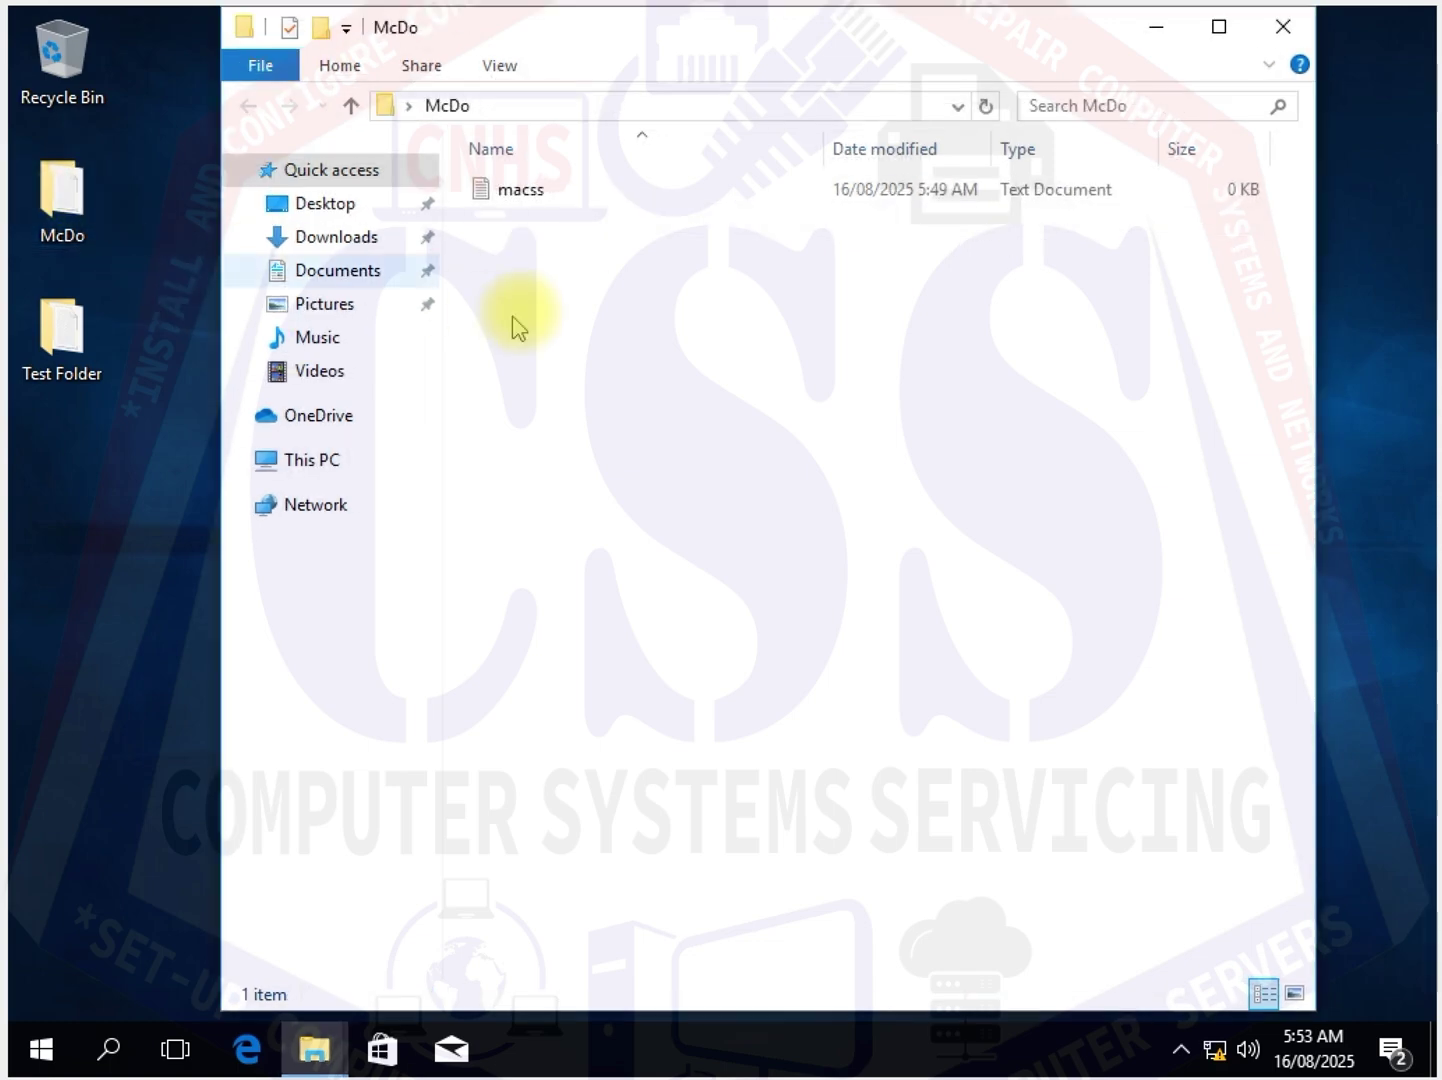
left_click(526, 192)
double_click(526, 192)
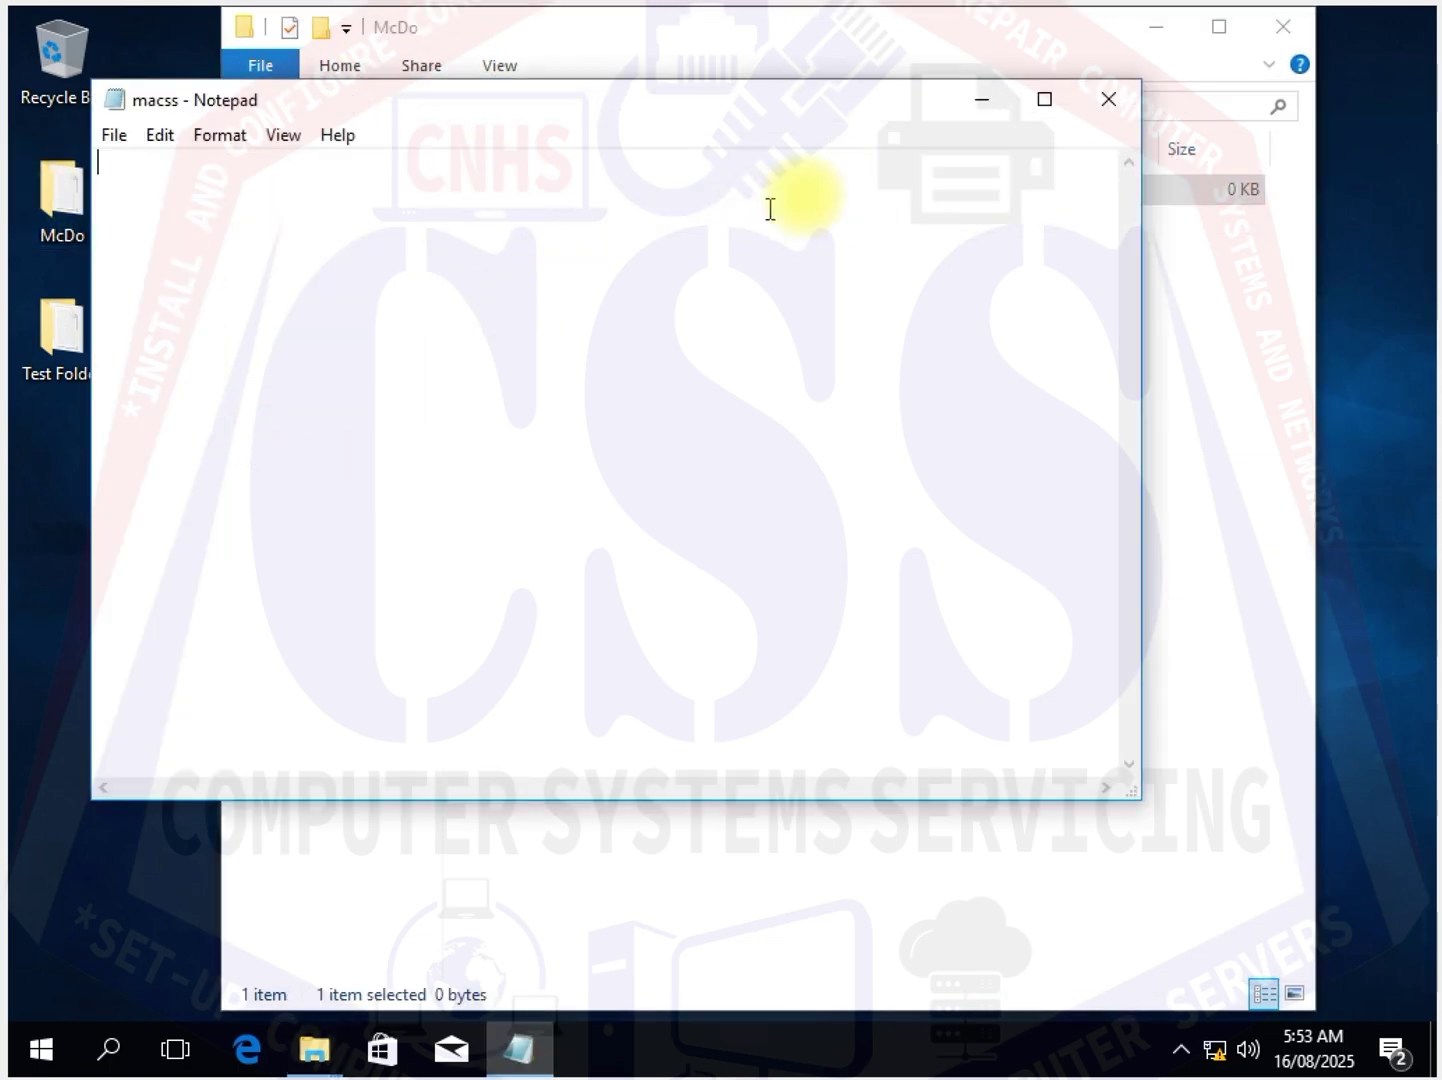
left_click(660, 441)
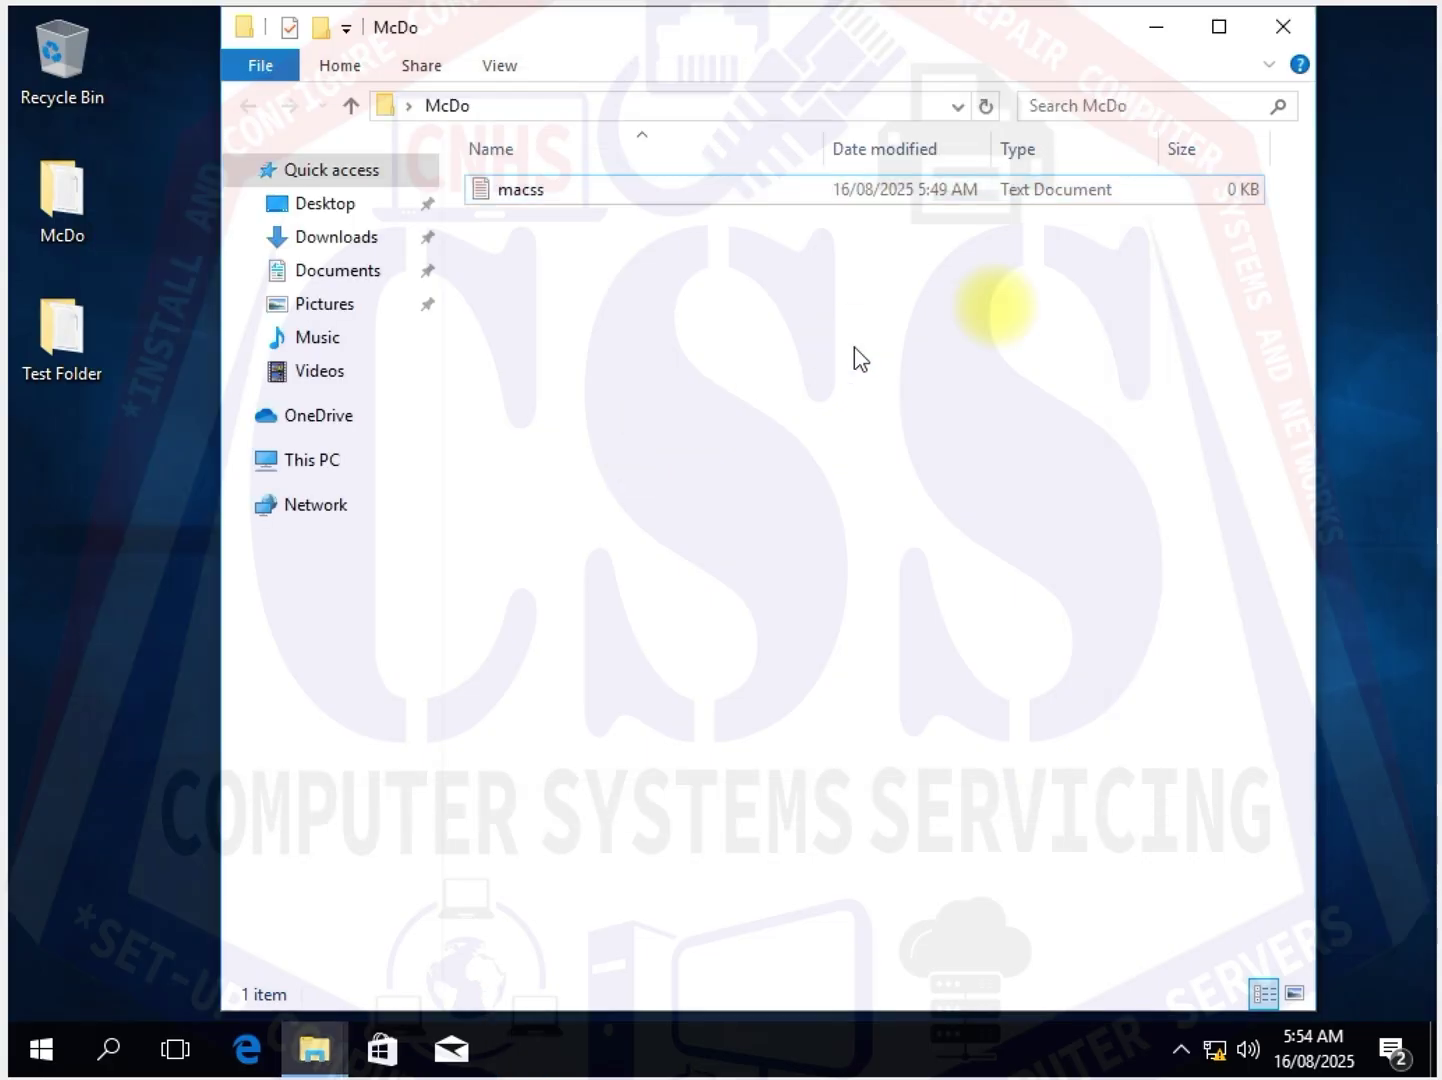
left_click(1298, 38)
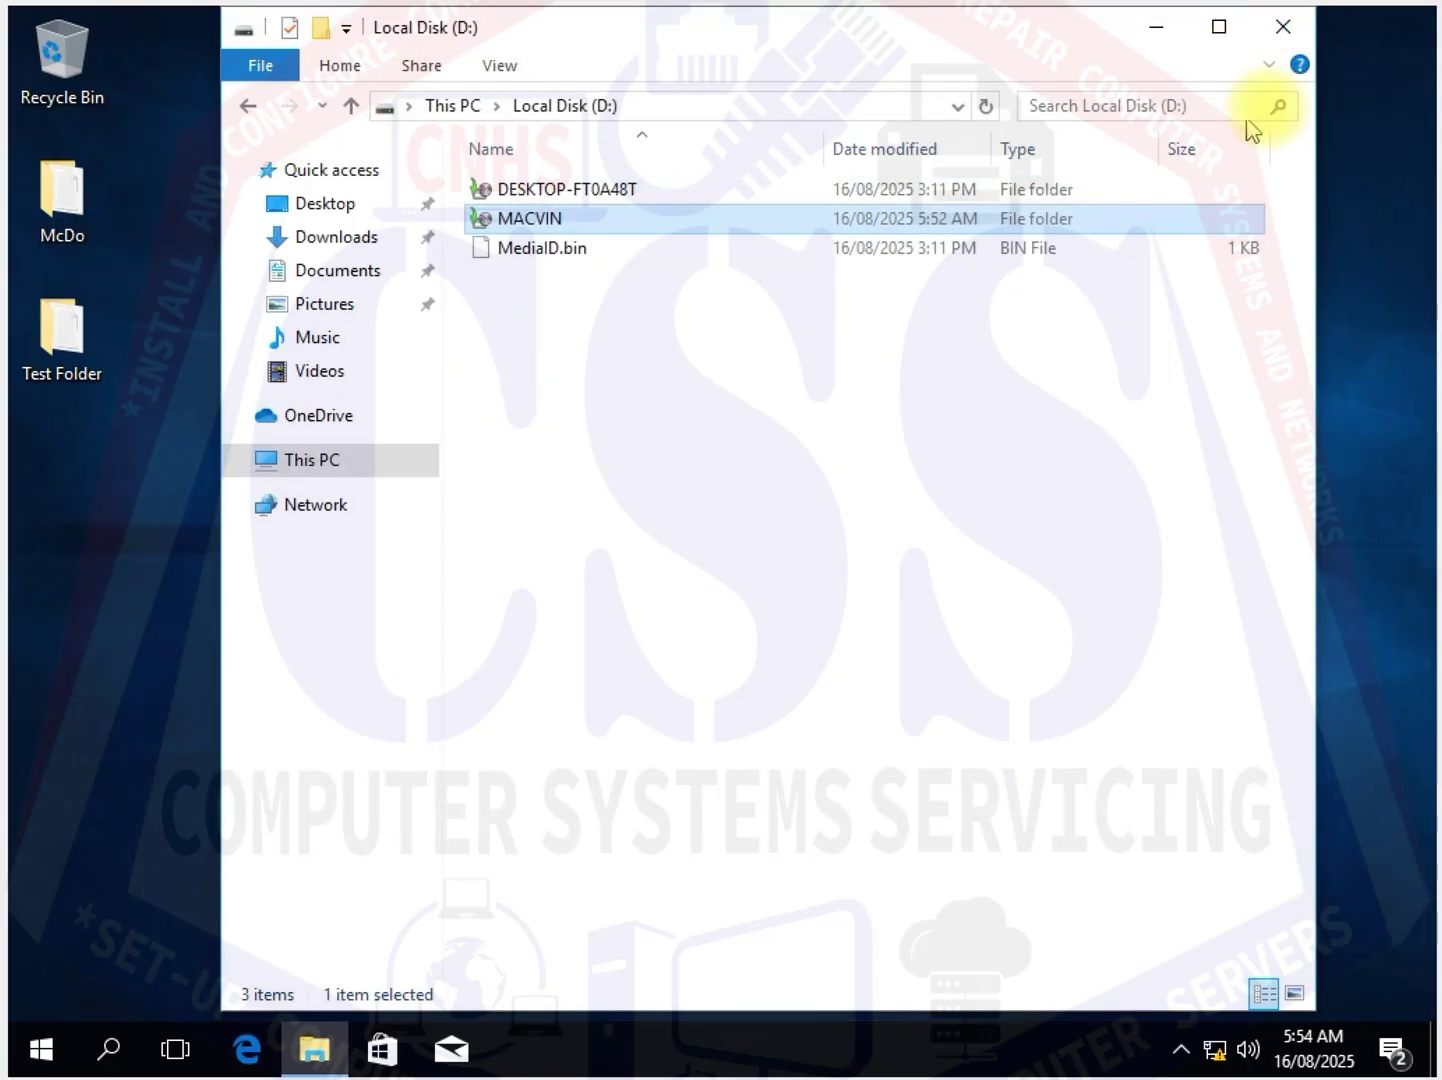
left_click(1298, 38)
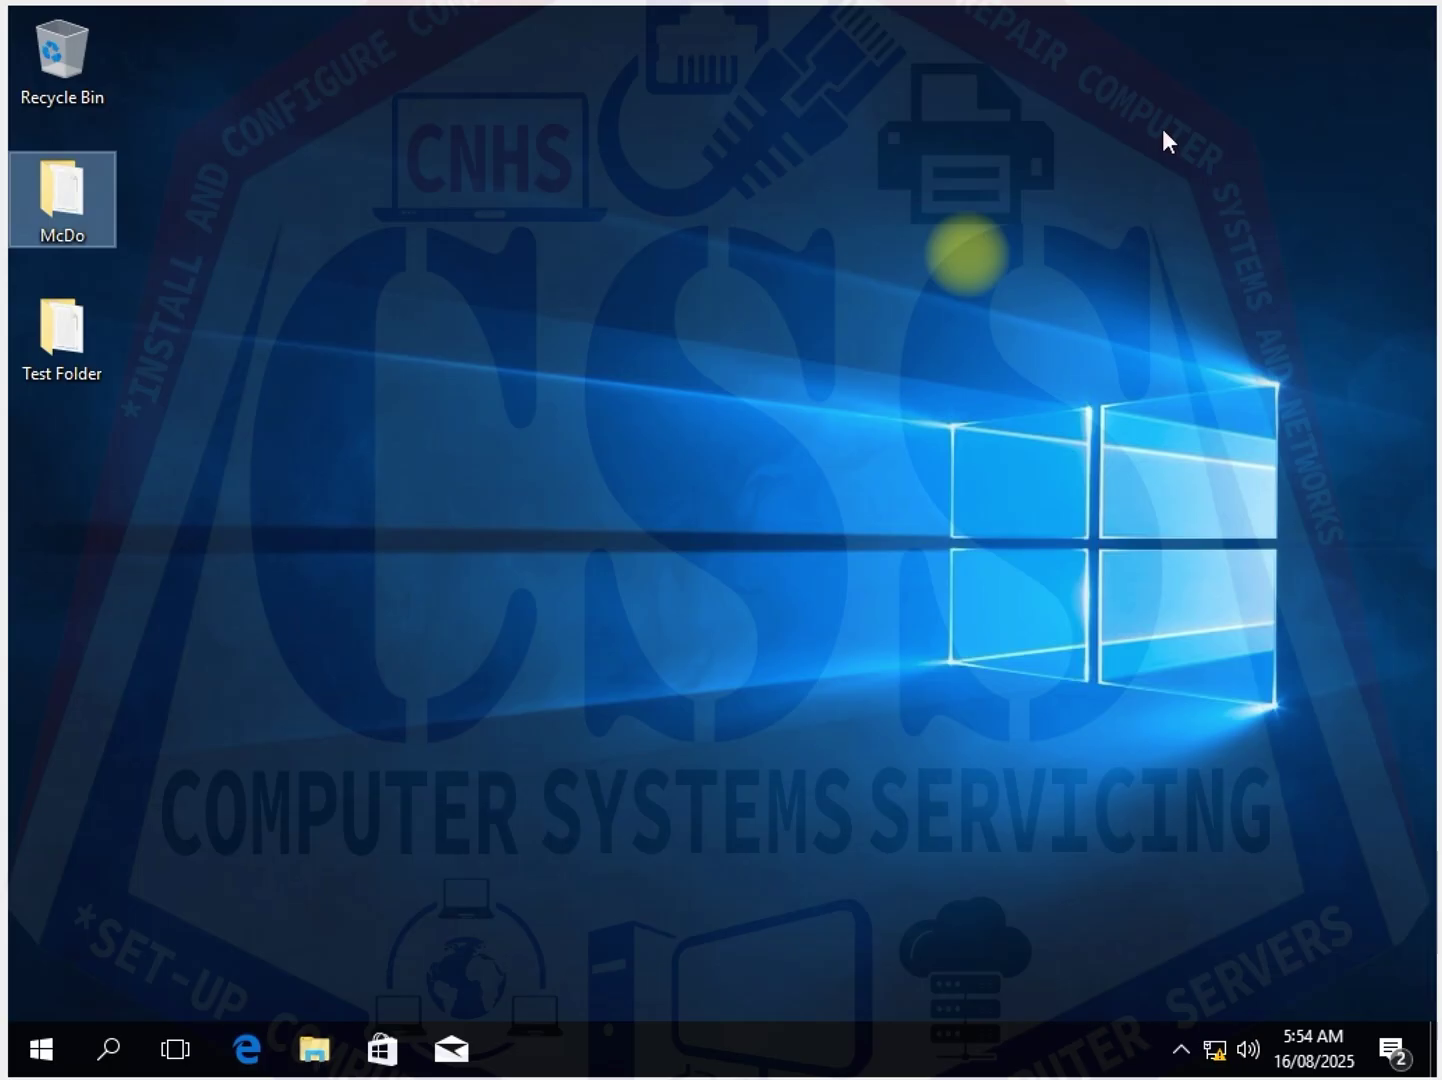
right_click(673, 241)
left_click(745, 318)
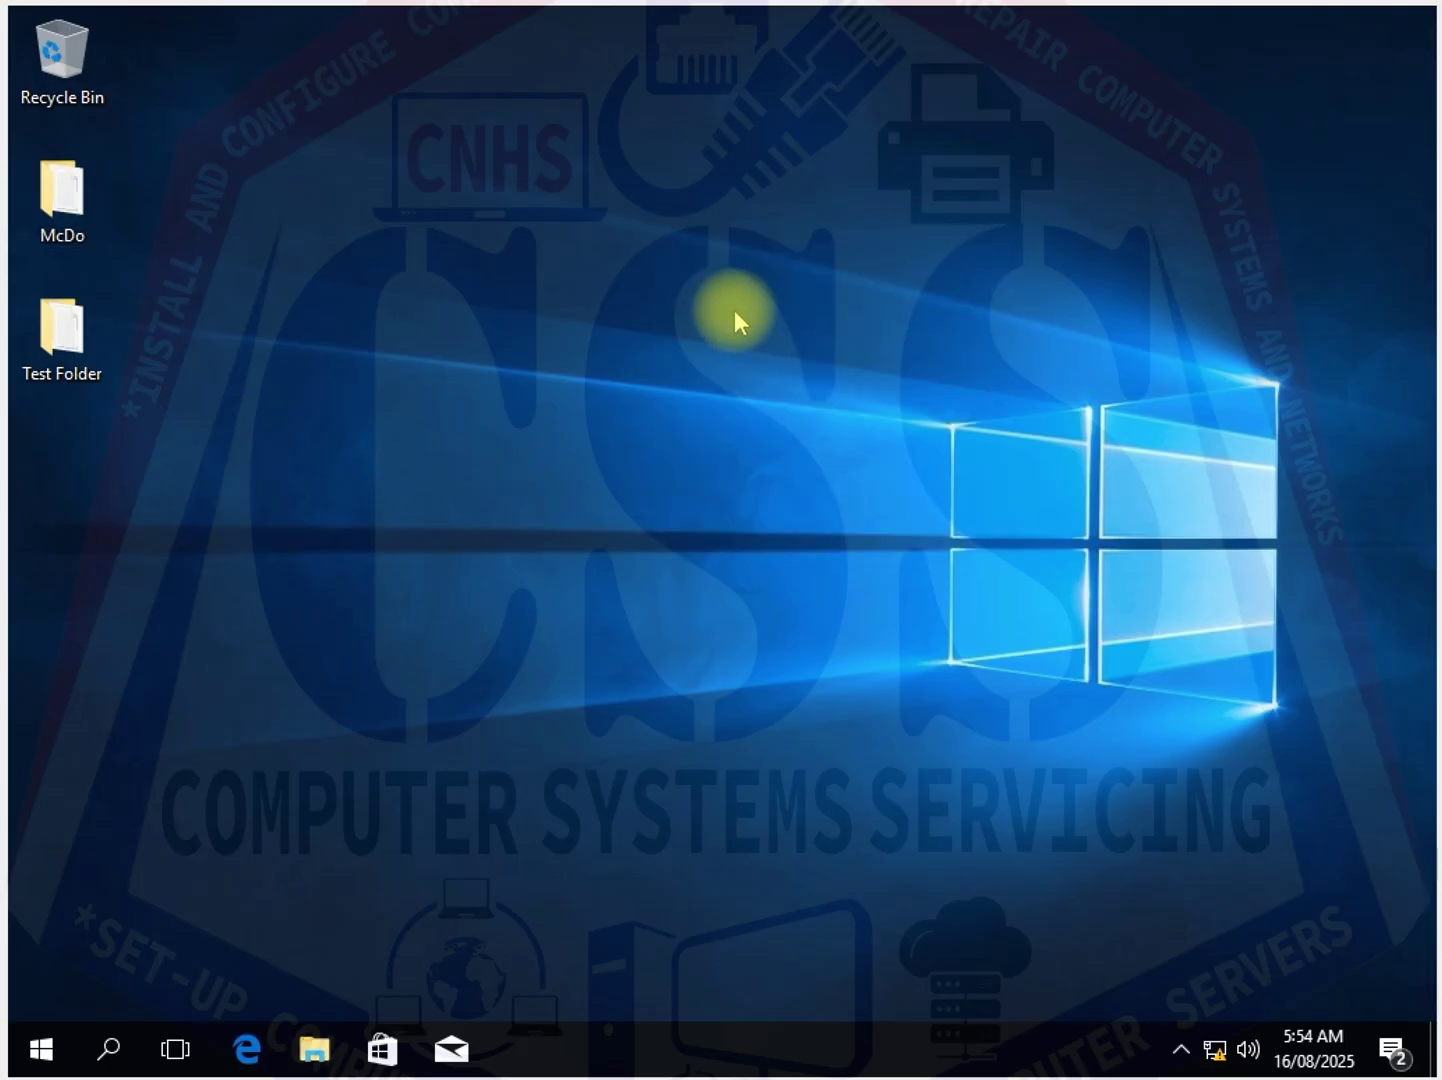
right_click(735, 310)
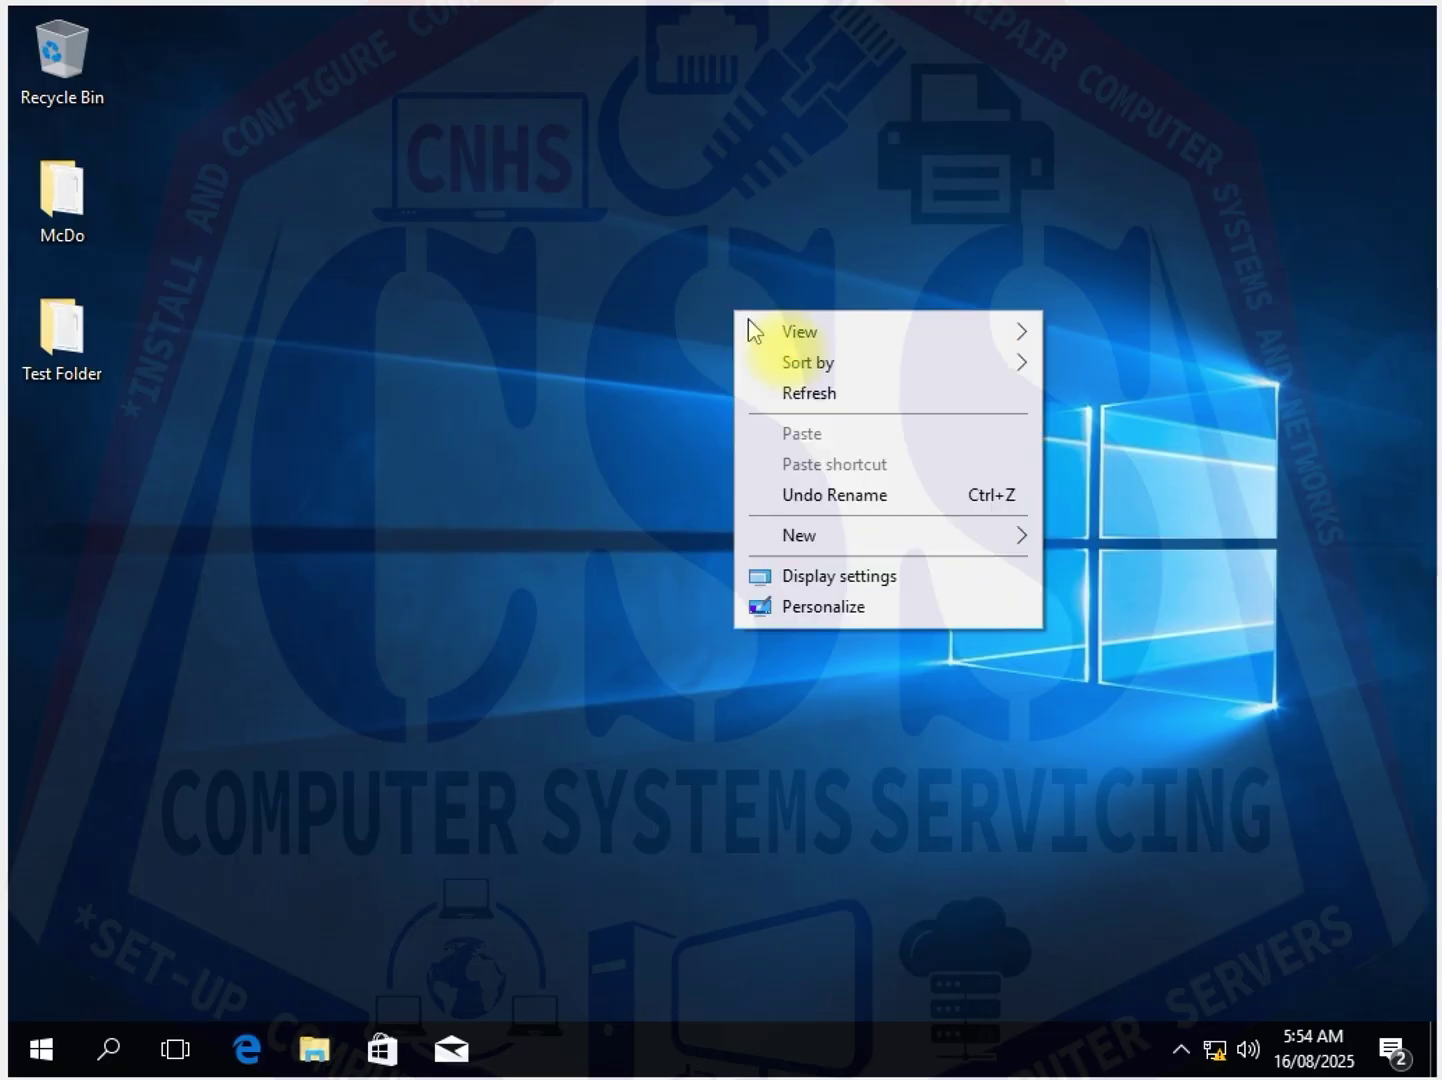
left_click(822, 399)
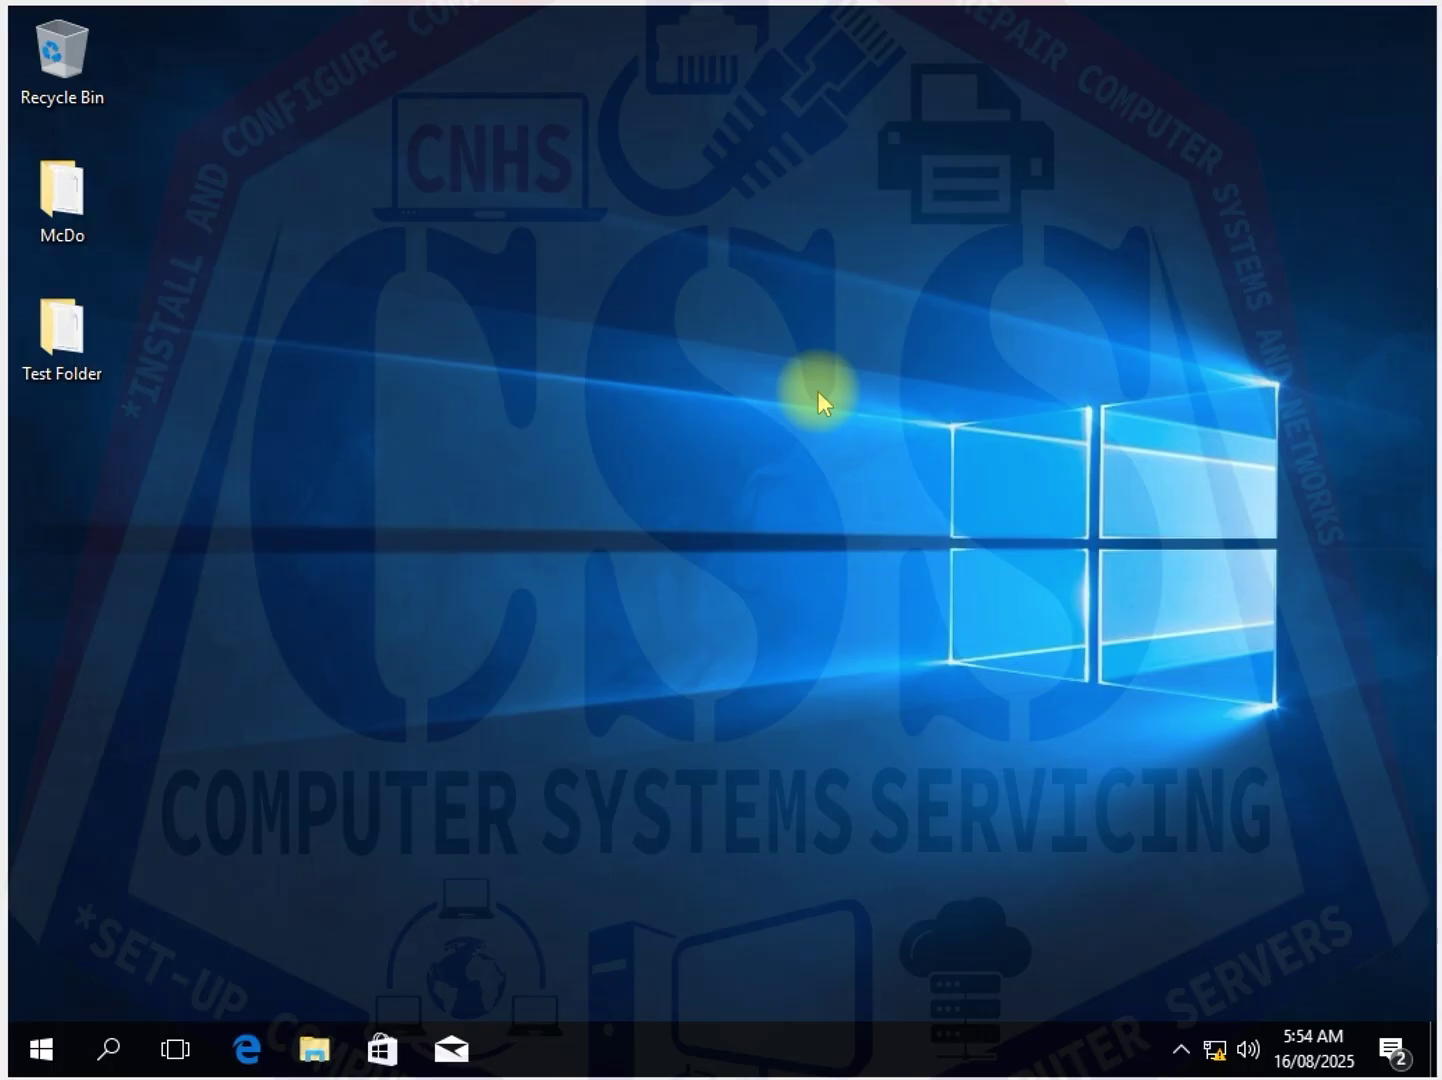
right_click(818, 391)
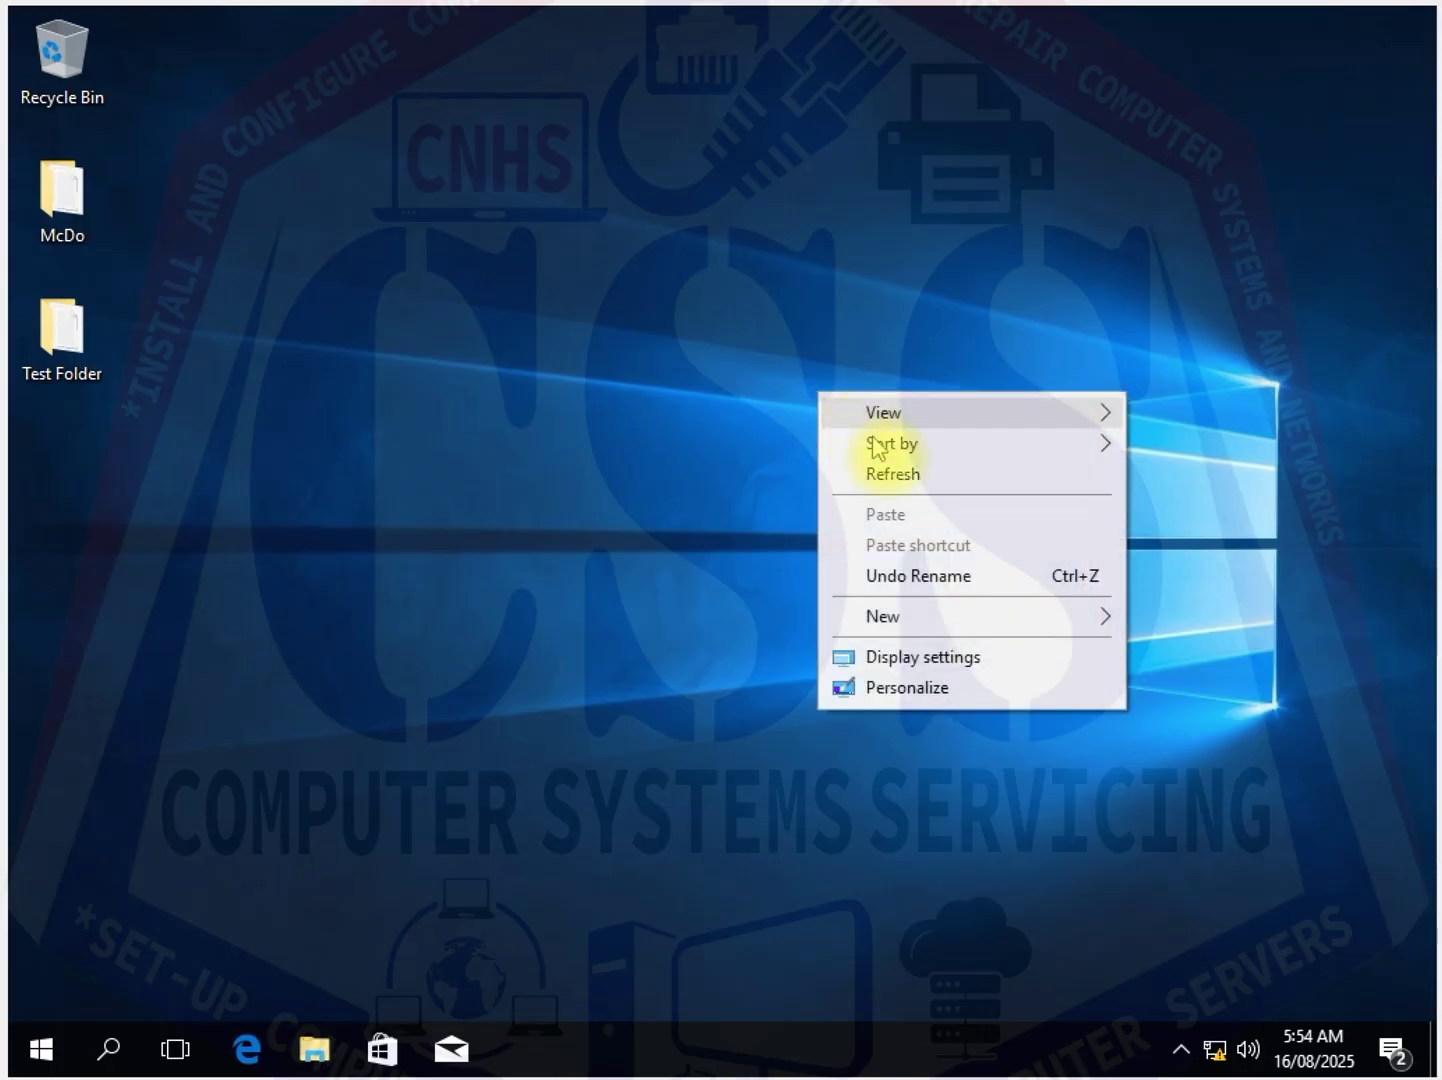
left_click(890, 476)
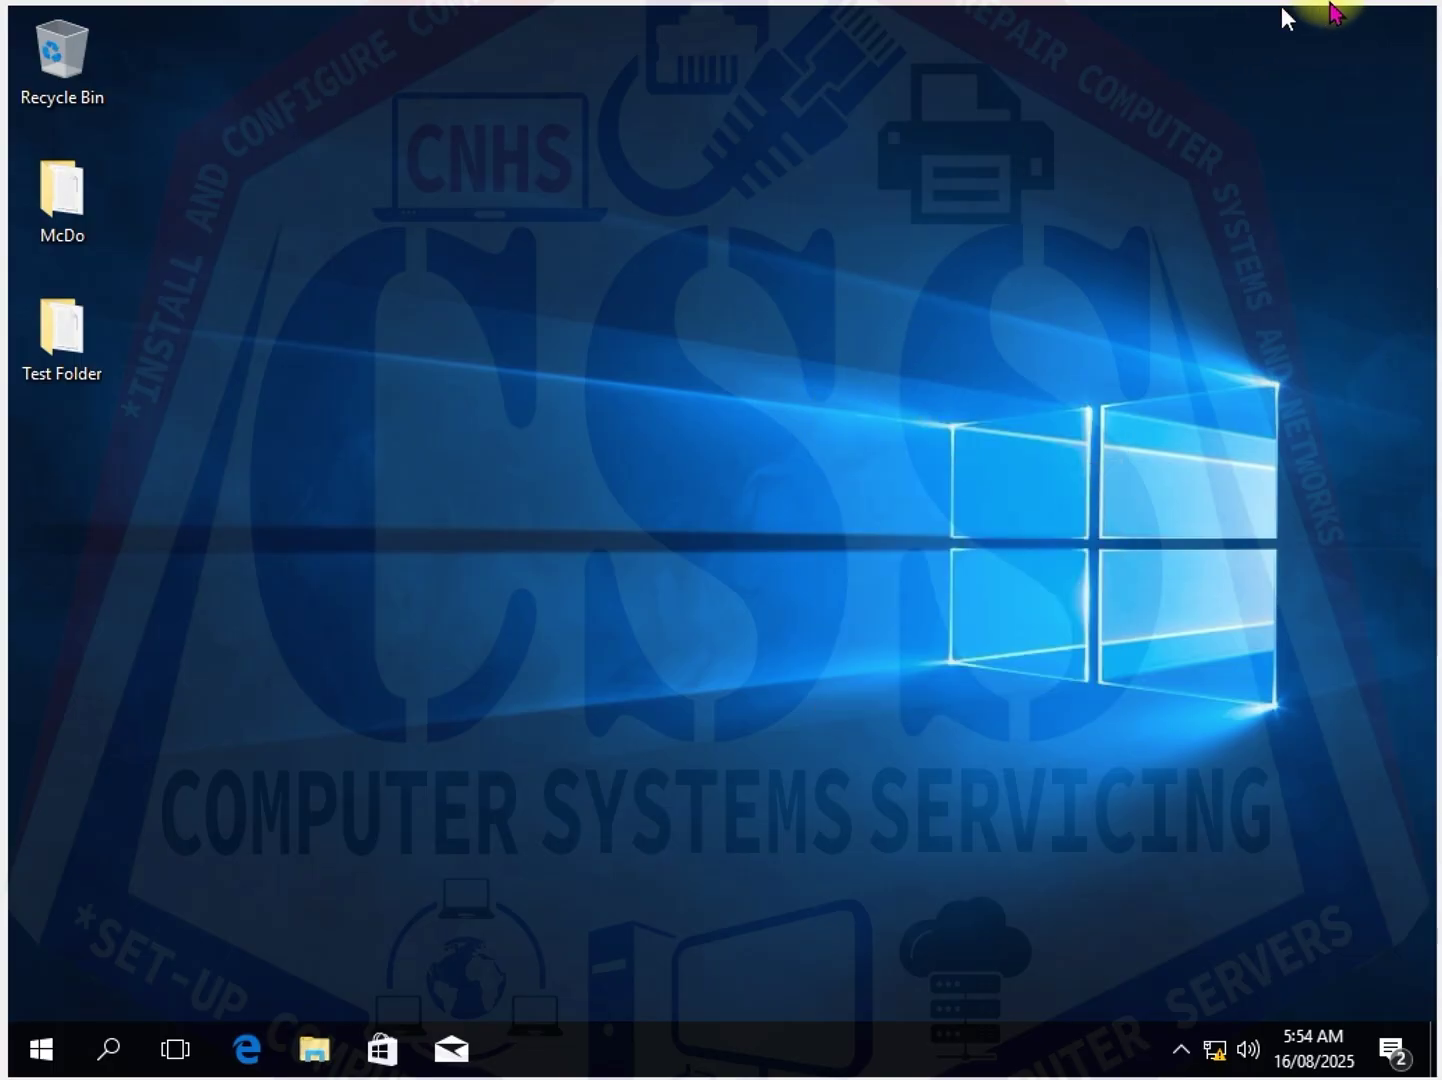